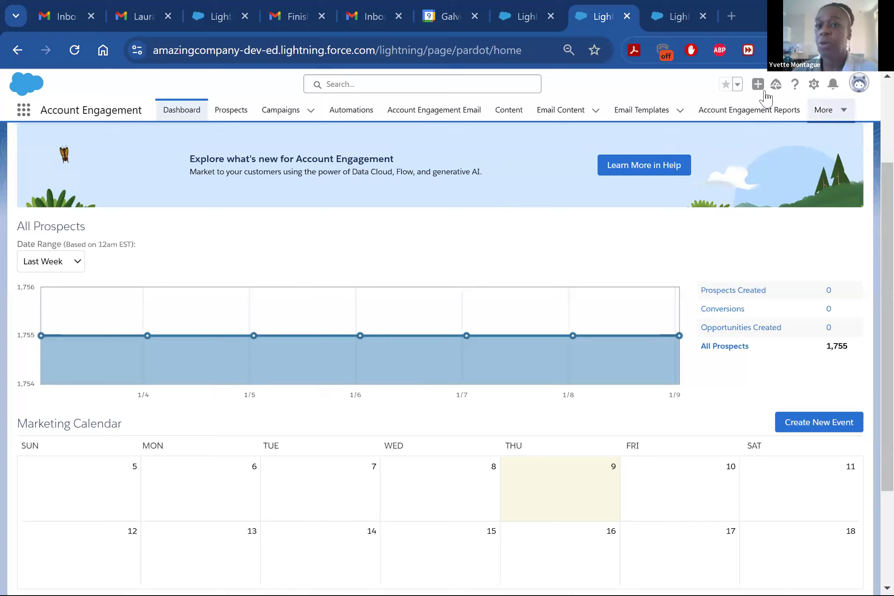
# Step: Switch to the other org's Prospects > Visitors report and scroll to its table of active visitors
pyautogui.click(517, 109)
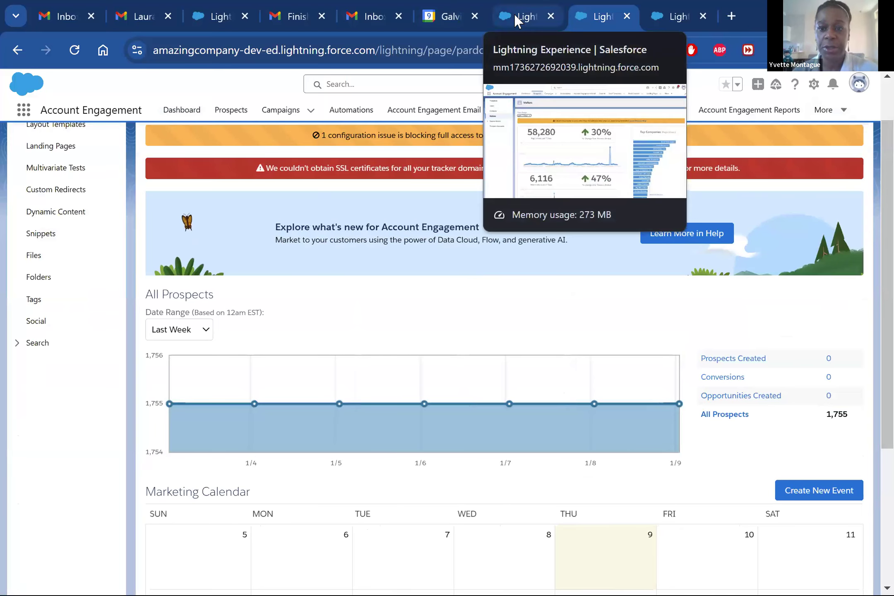
pyautogui.click(514, 14)
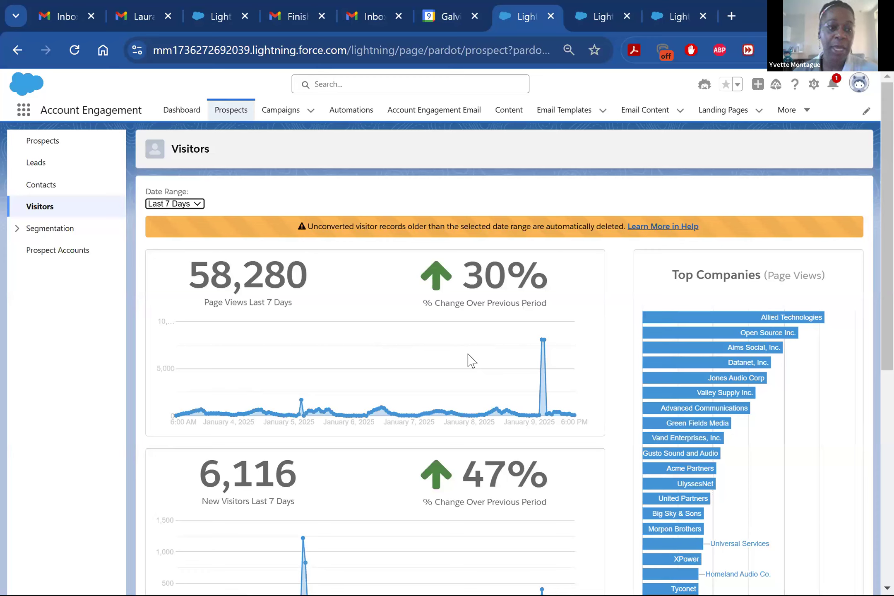
pyautogui.hotkey('alt', 'Tab')
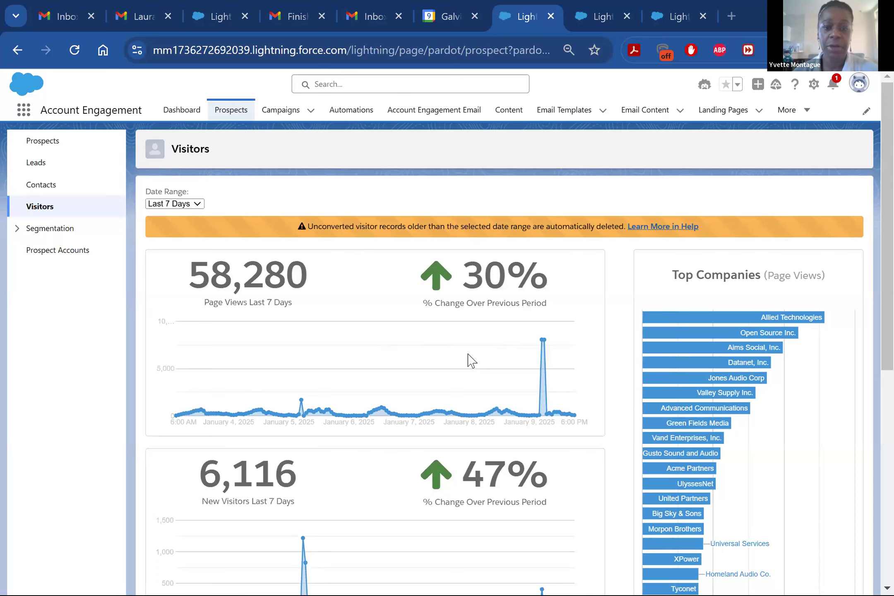
pyautogui.scroll(-2, 872, 261)
pyautogui.scroll(-2, 872, 265)
pyautogui.scroll(1, 871, 267)
pyautogui.moveTo(869, 266); pyautogui.dragTo(869, 267)
pyautogui.scroll(-6, 870, 273)
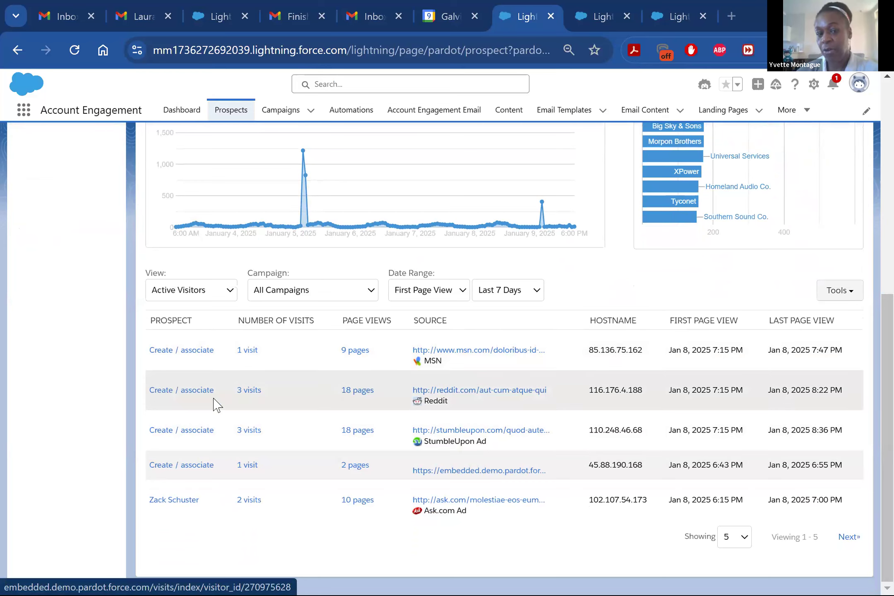
# Step: Check a visitor's 18 page views, reload Visitors, and open the MSN visitor's '9 pages' visit summary
pyautogui.click(359, 390)
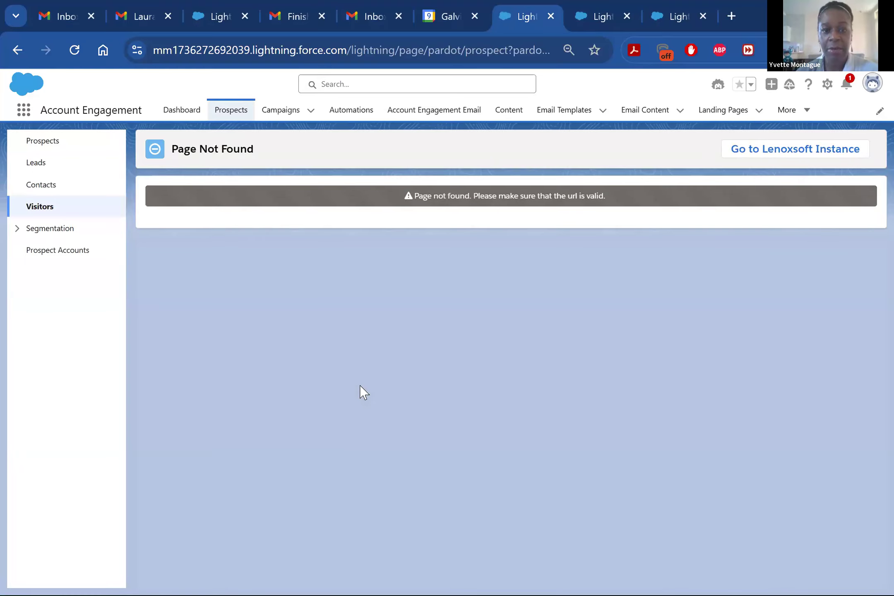
pyautogui.click(42, 209)
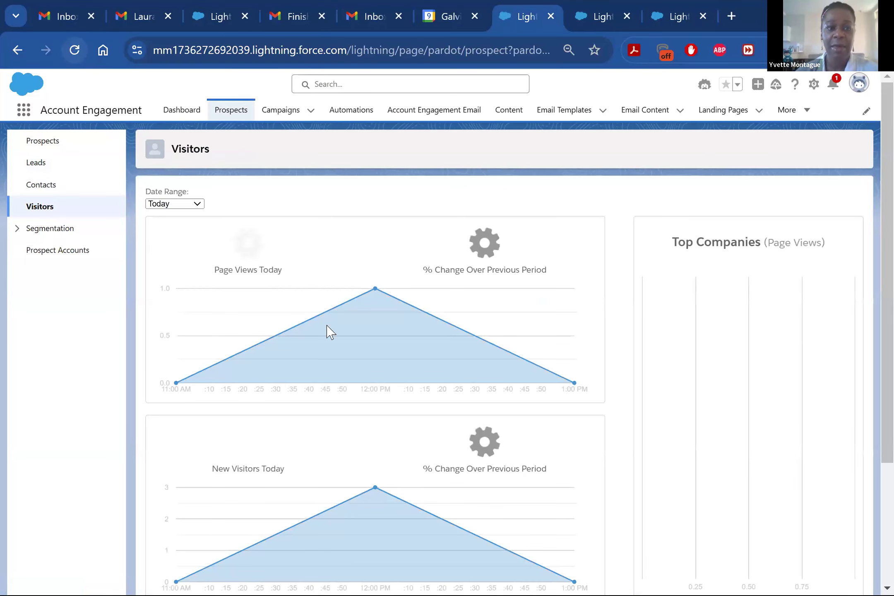
pyautogui.click(64, 52)
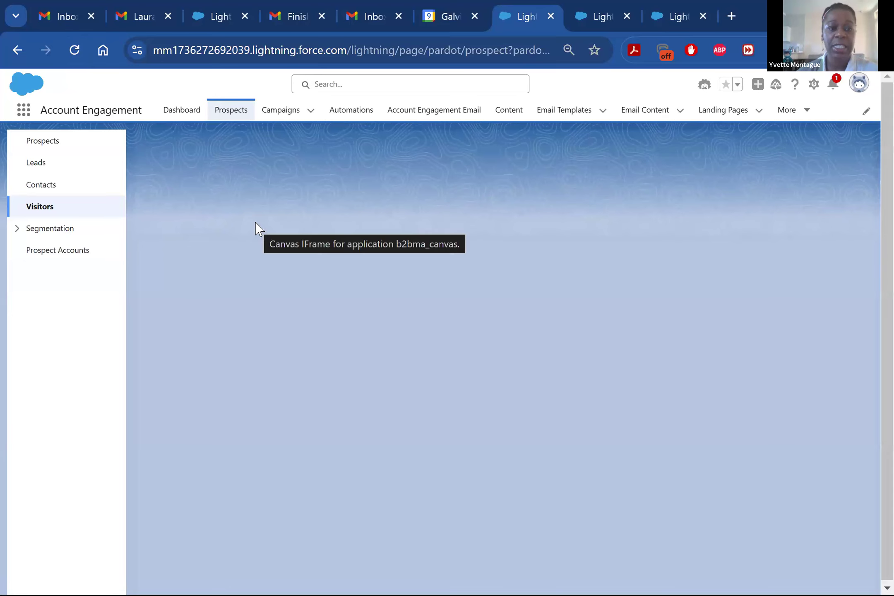
pyautogui.scroll(-5, 304, 290)
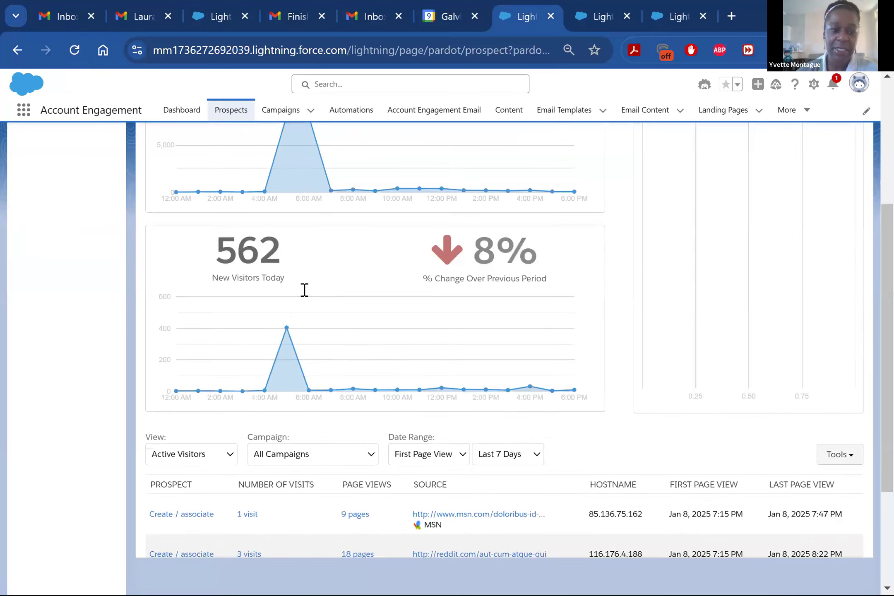
pyautogui.scroll(-4, 304, 289)
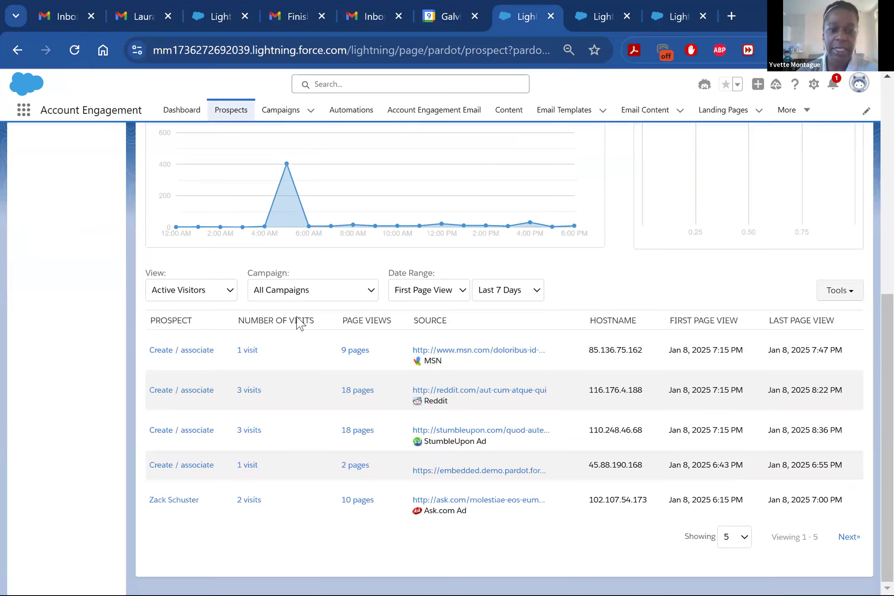
pyautogui.click(347, 350)
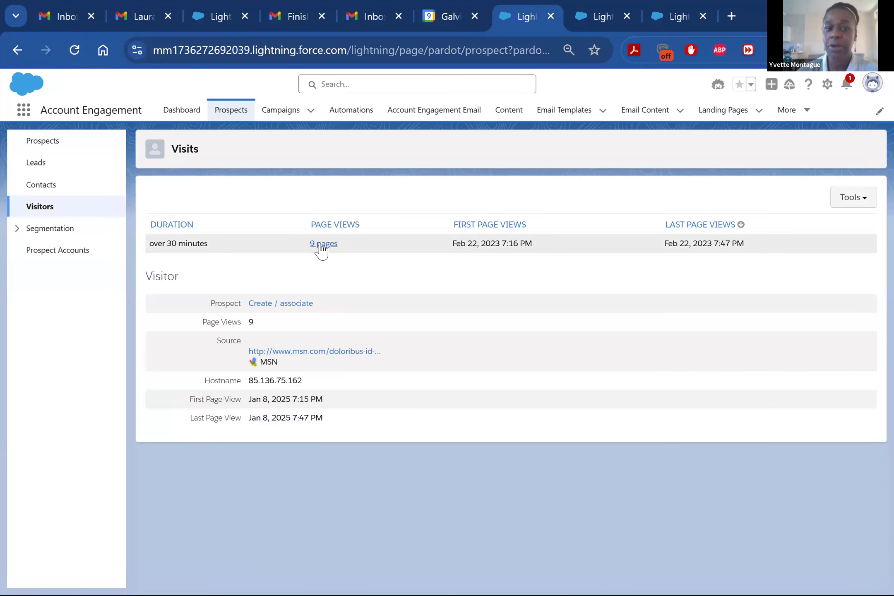
pyautogui.click(321, 244)
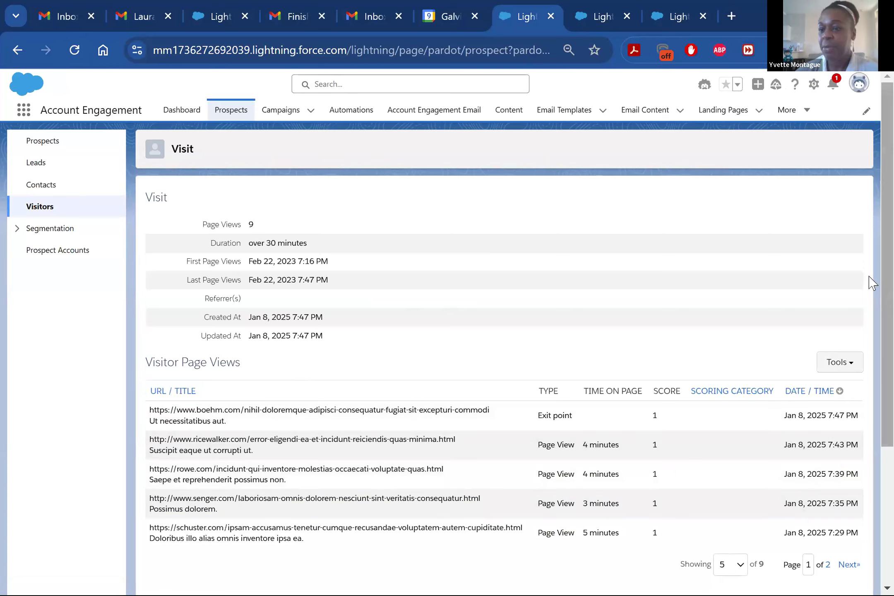
pyautogui.scroll(-4, 871, 362)
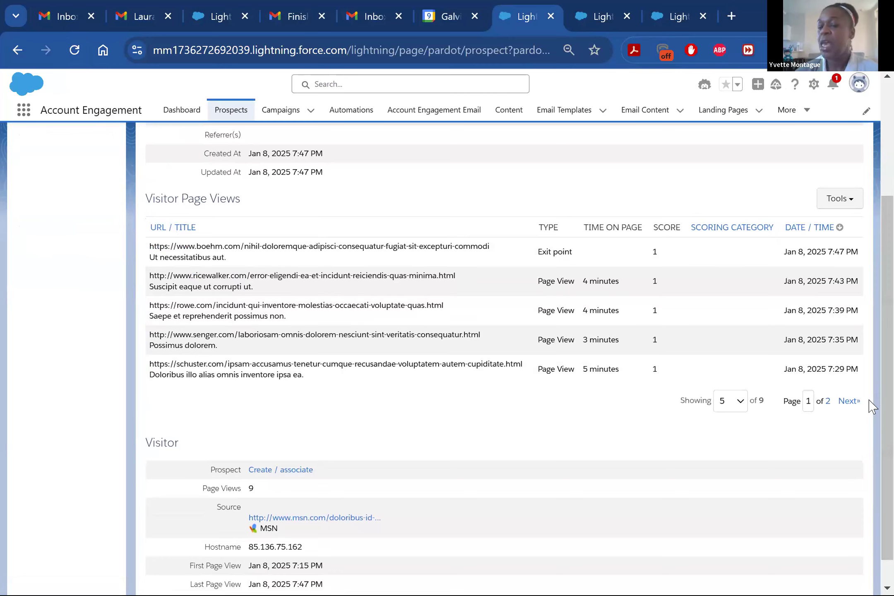
pyautogui.scroll(4, 871, 341)
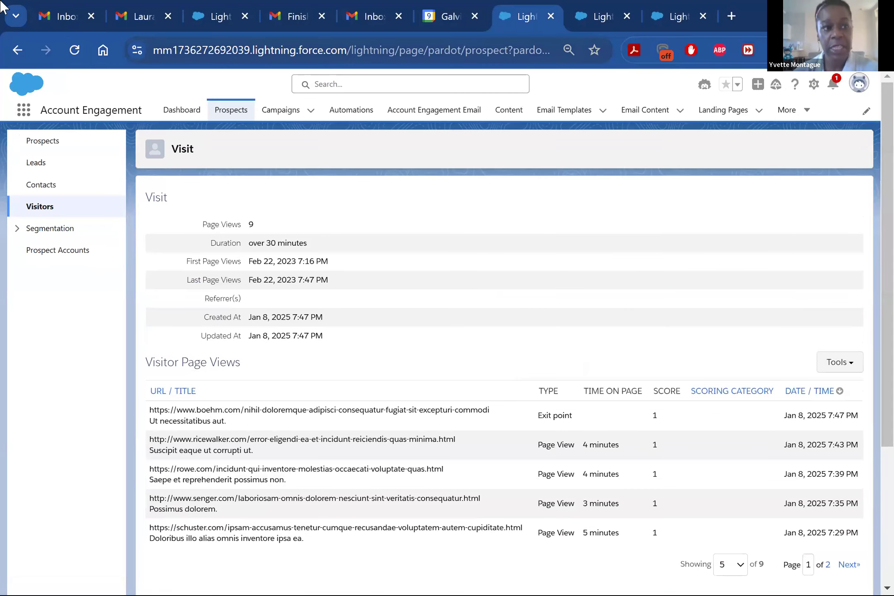
pyautogui.click(17, 50)
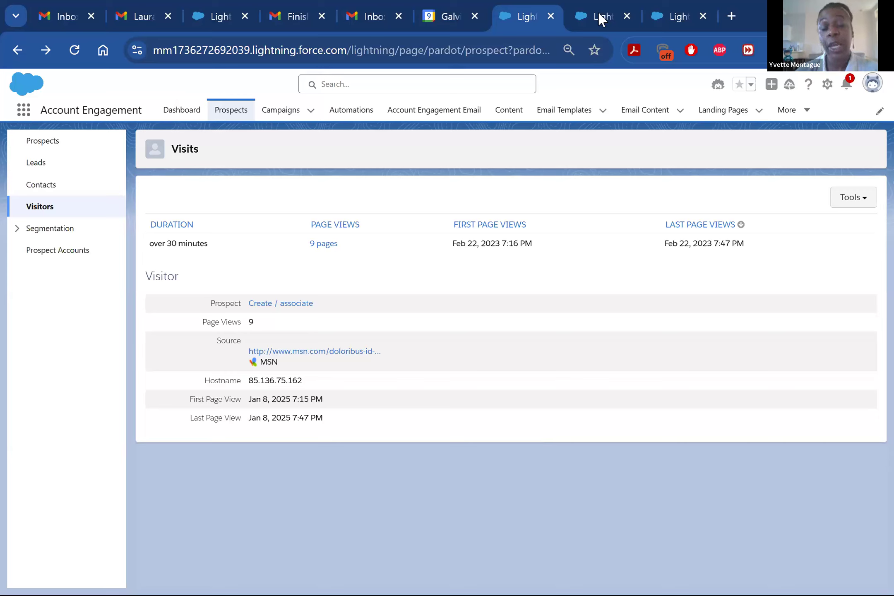
pyautogui.moveTo(602, 13)
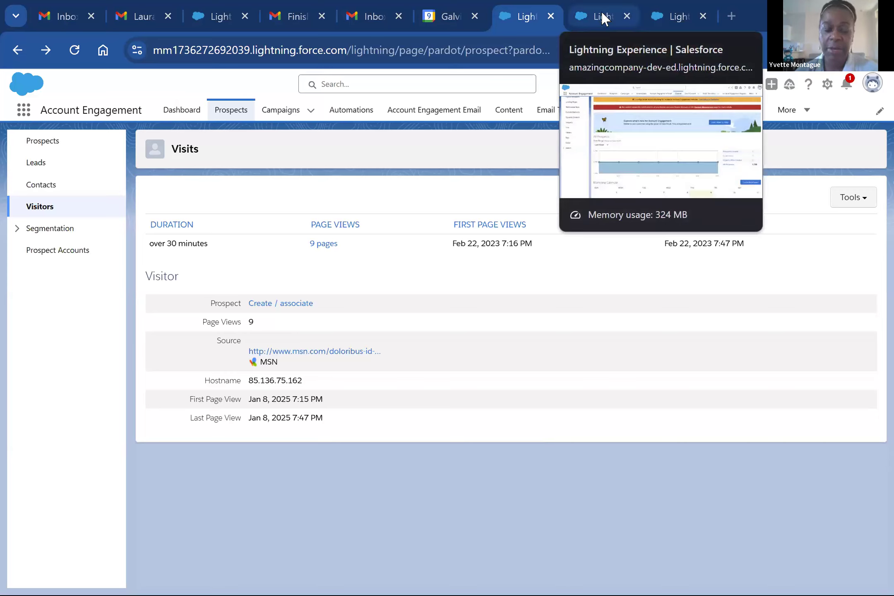
# Step: Return to the amazingcompany org, reload Content > Forms, and select Resource Download - Standard
pyautogui.click(602, 16)
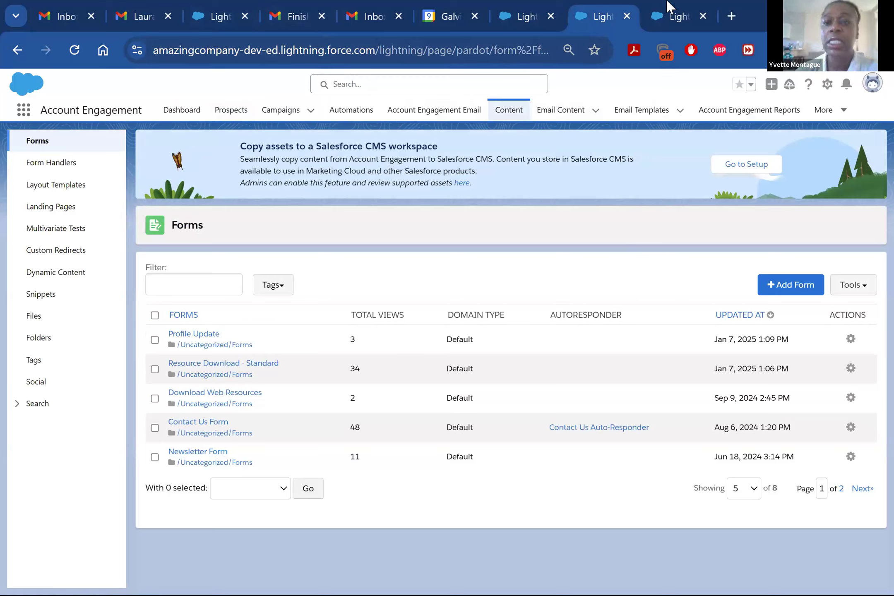
pyautogui.click(68, 49)
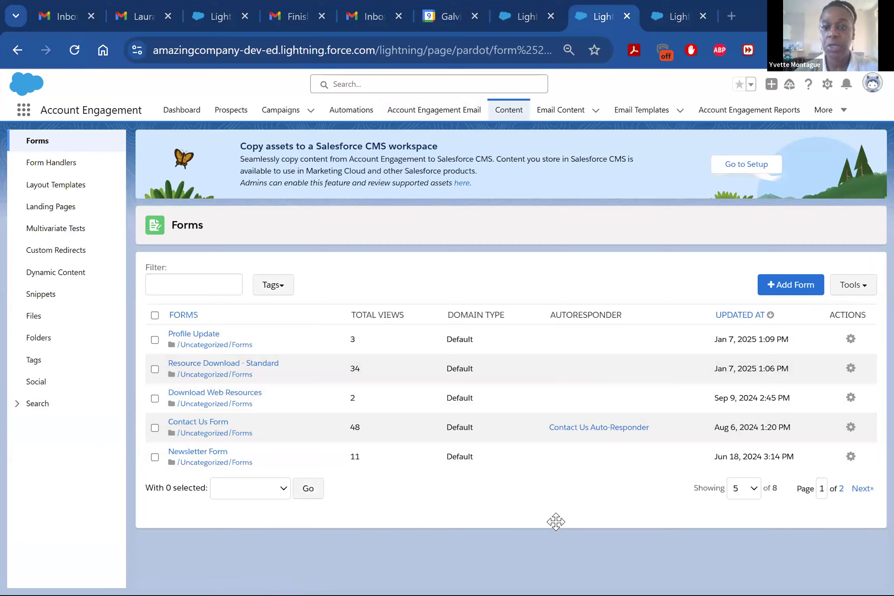
pyautogui.click(264, 363)
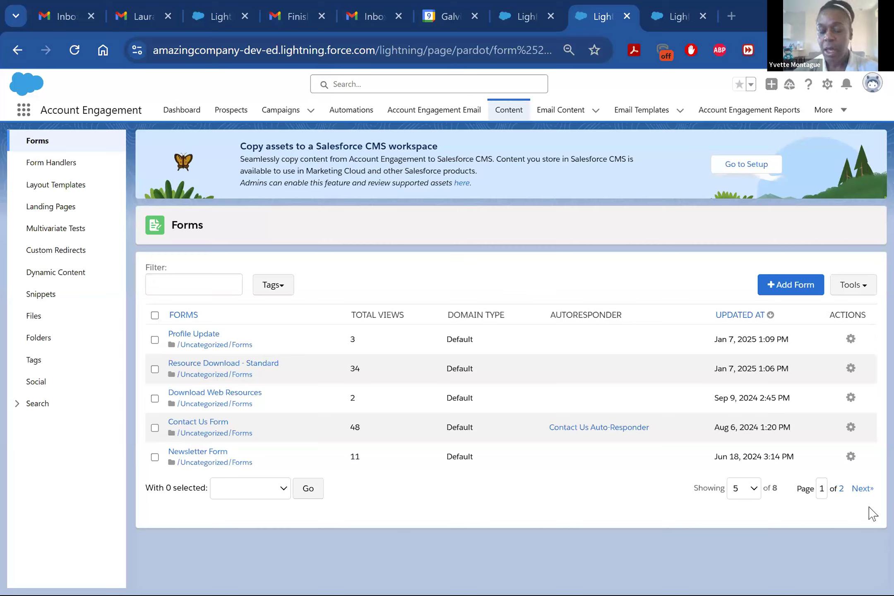
# Step: Preview the live Resource Download - Standard form, then go back to the Forms list
pyautogui.click(251, 364)
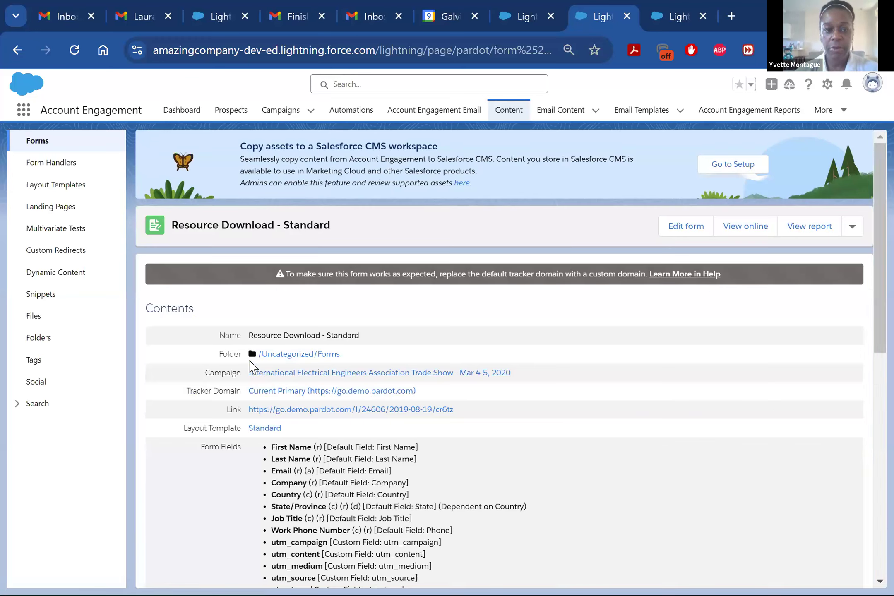
pyautogui.click(320, 410)
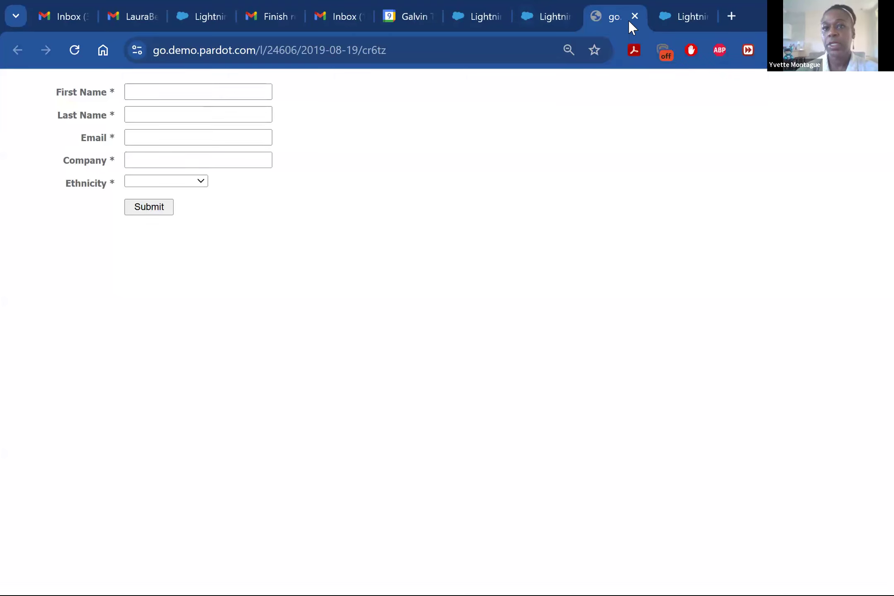
pyautogui.click(563, 16)
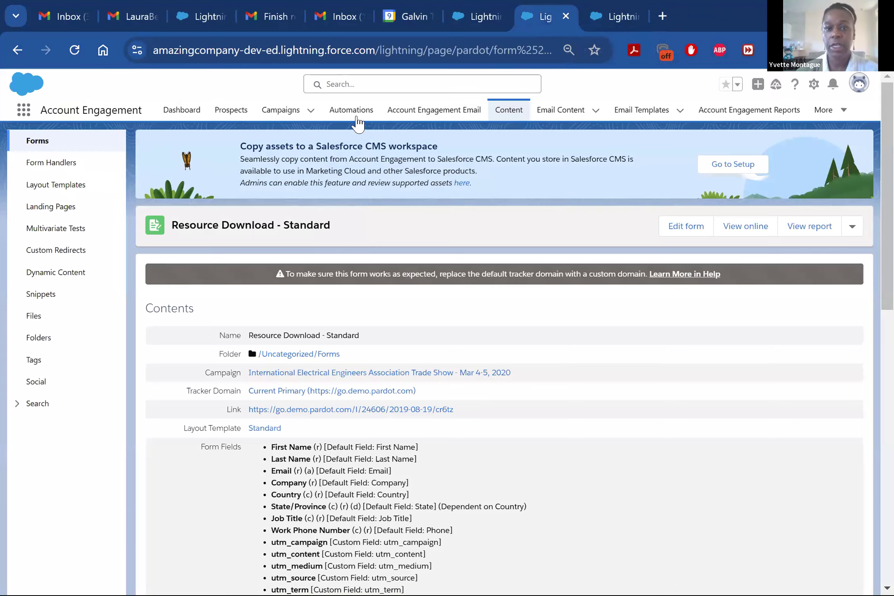
pyautogui.click(46, 142)
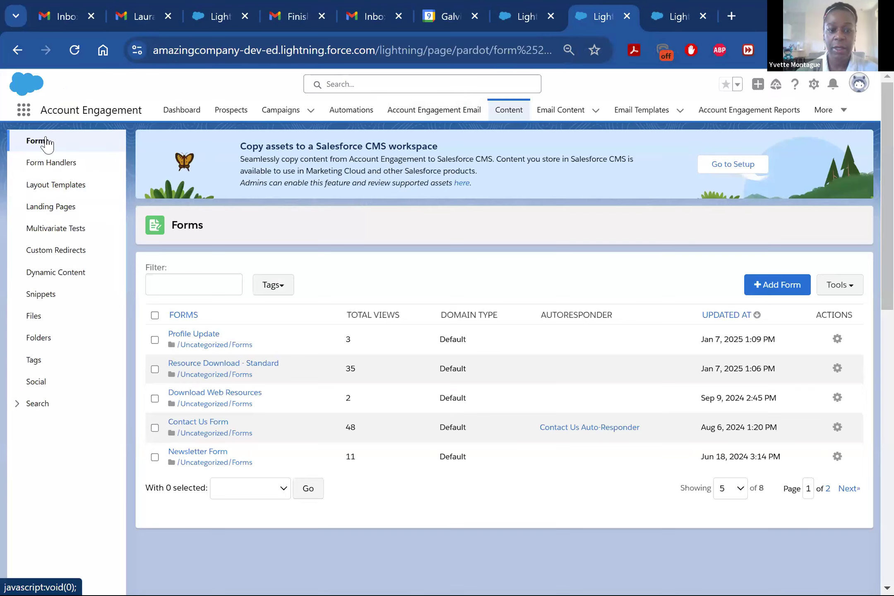
# Step: Open the live Profile Update form page and move it into its own maximized browser window
pyautogui.click(201, 338)
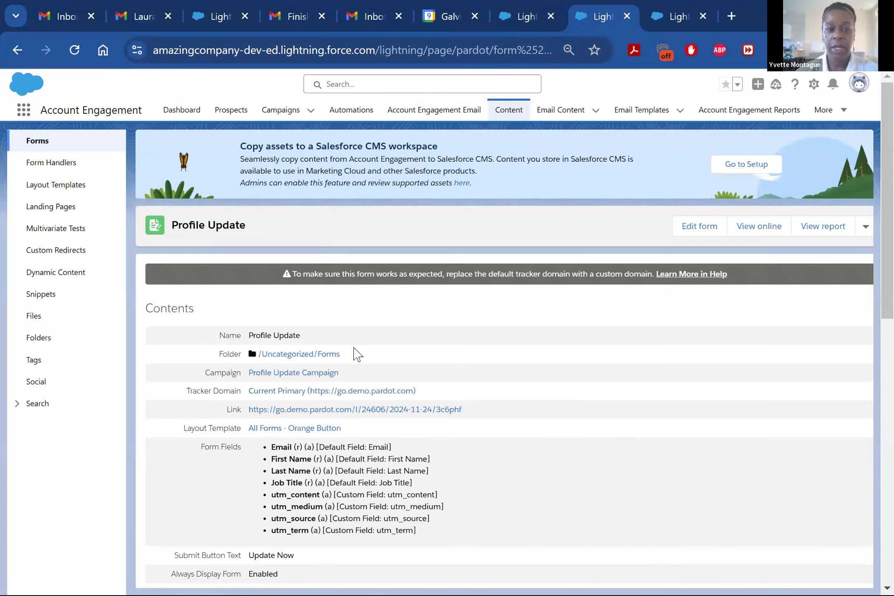
pyautogui.click(428, 409)
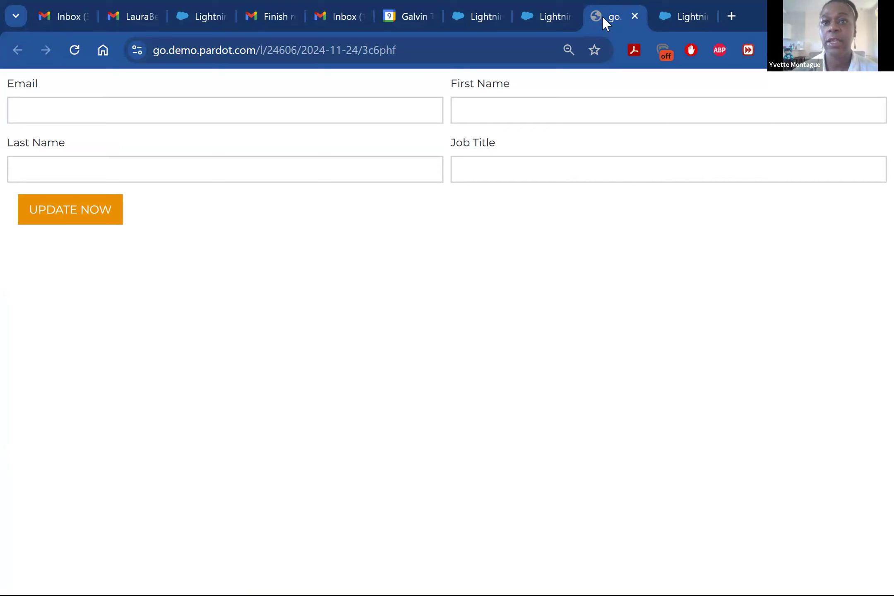
pyautogui.moveTo(608, 16); pyautogui.dragTo(414, 69)
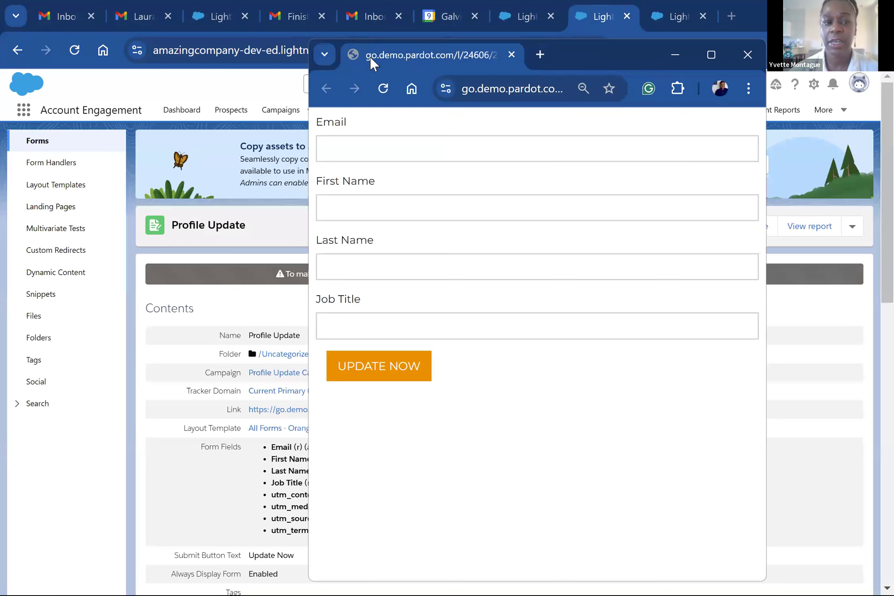
pyautogui.click(290, 86)
pyautogui.hotkey('alt', 'Tab')
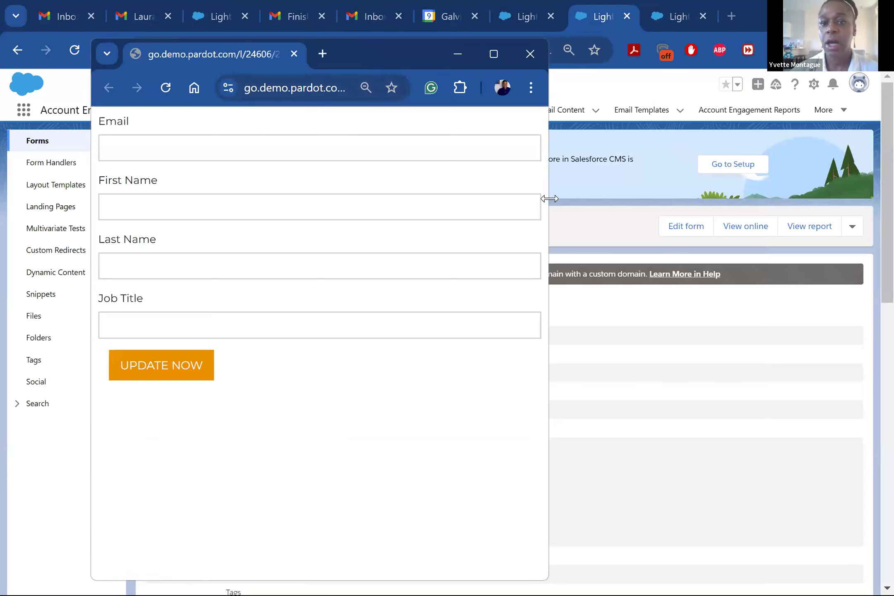
pyautogui.moveTo(549, 198); pyautogui.dragTo(401, 199)
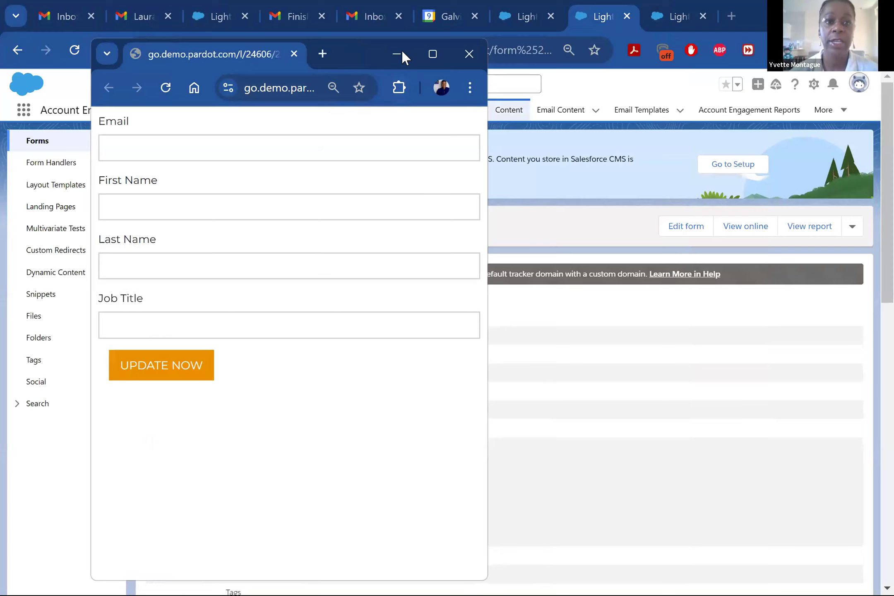
pyautogui.click(431, 53)
# Step: Fill in the prospect's email, first and last name, job title Consultant, and submit the form
pyautogui.click(197, 117)
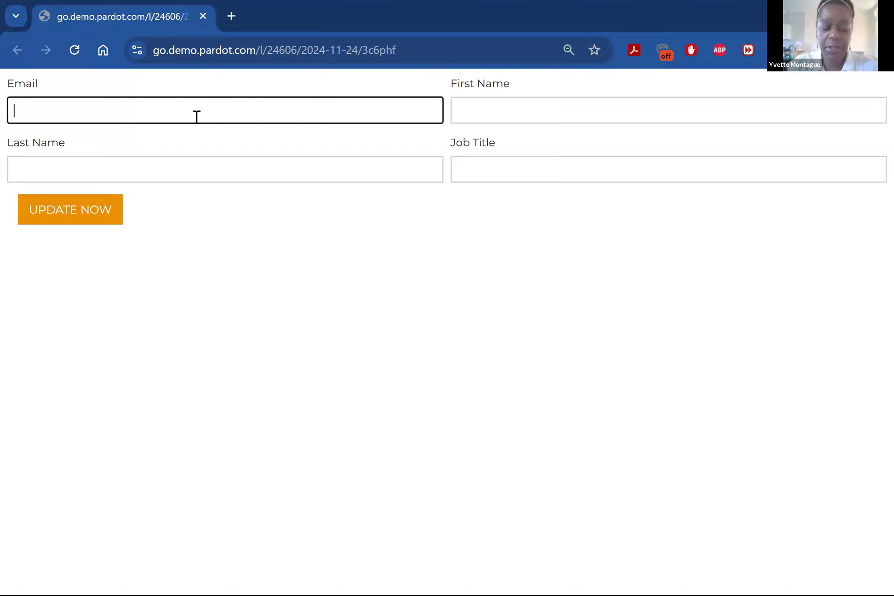
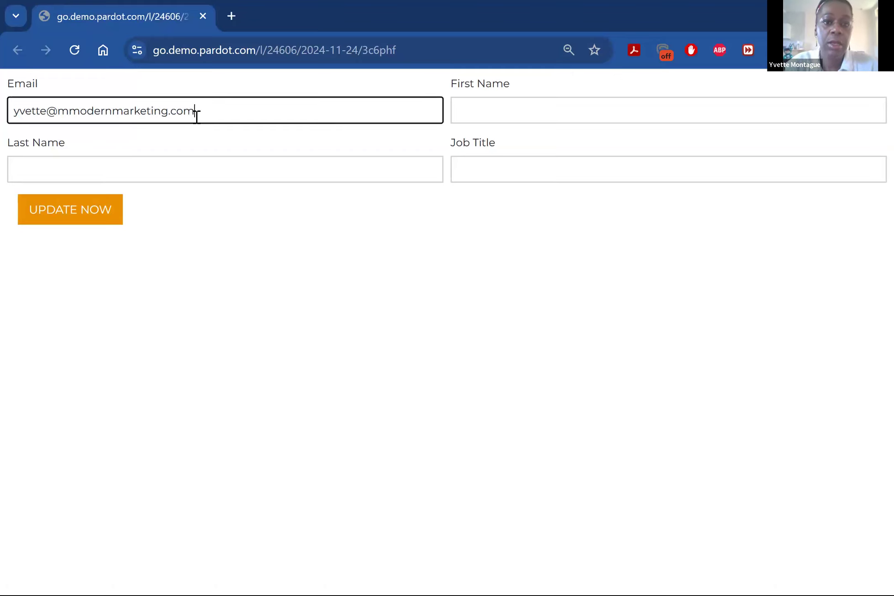
pyautogui.press('Tab')
pyautogui.press('Tab')
pyautogui.press('Tab')
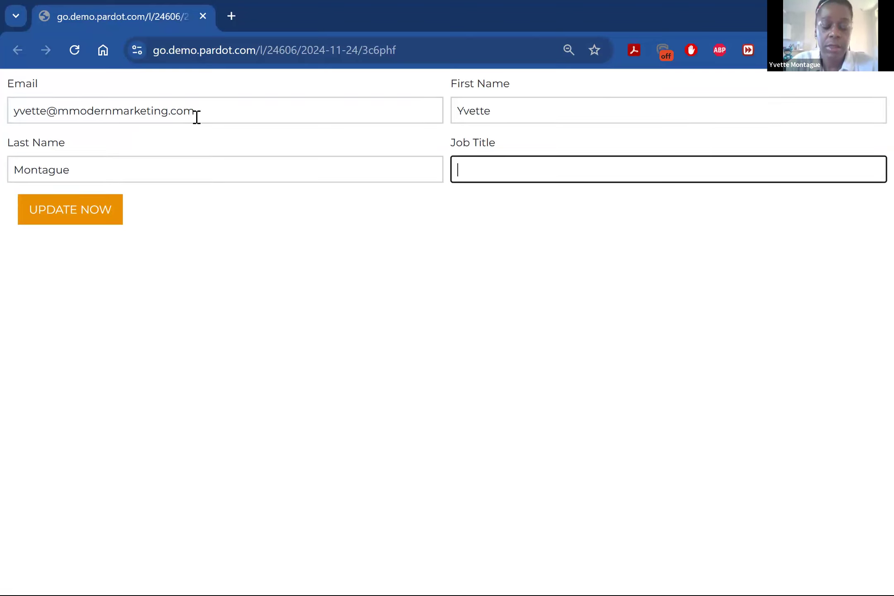
pyautogui.write('Consultant')
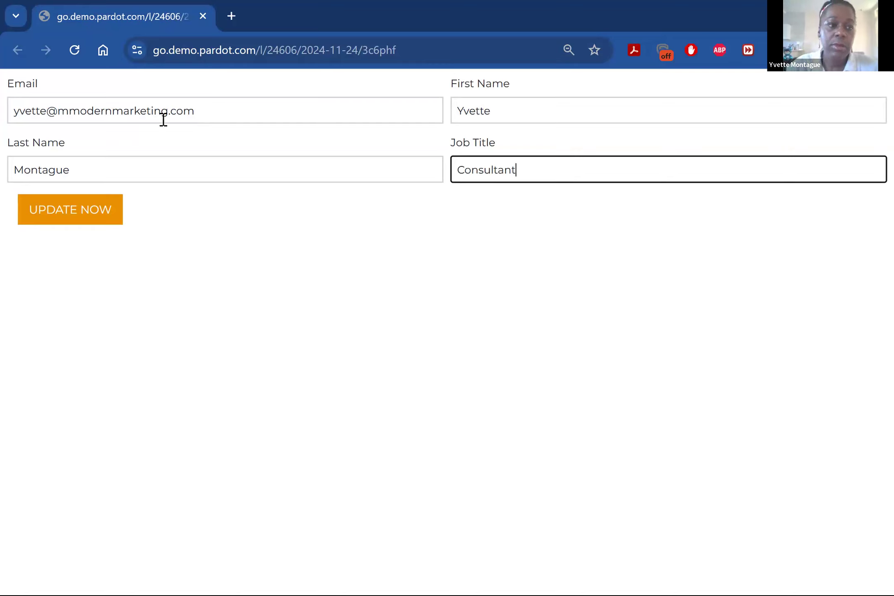
pyautogui.click(60, 215)
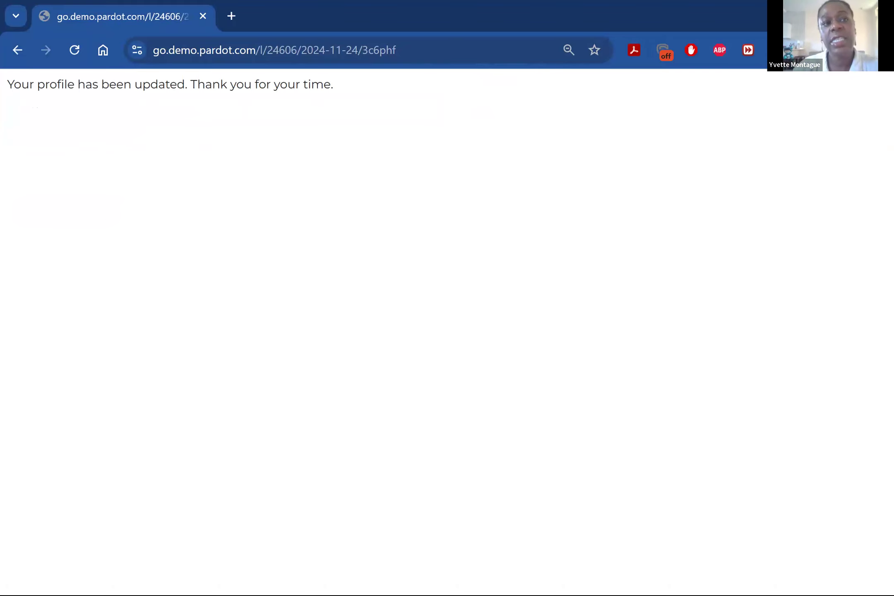
# Step: Close the form window and open the test prospect from the form's Active Prospects view
pyautogui.click(874, 14)
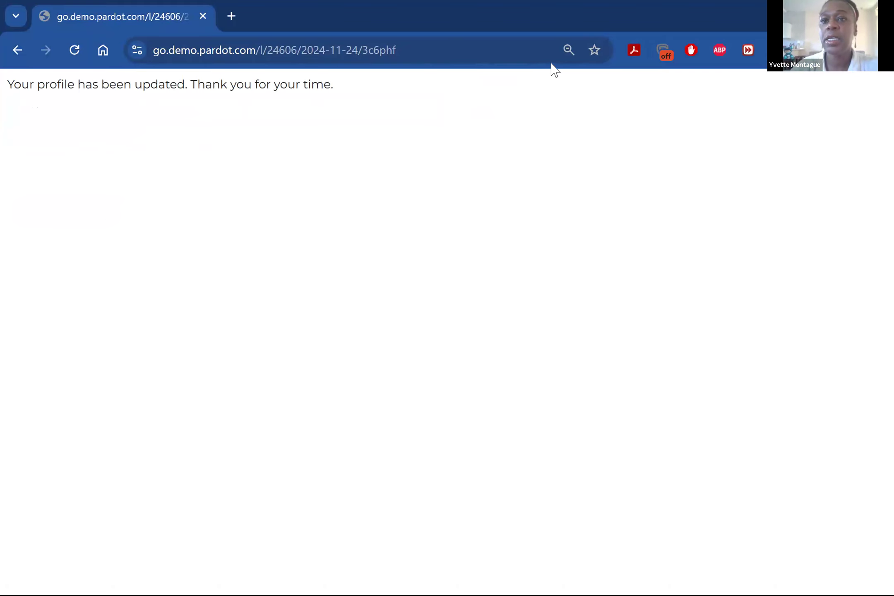
pyautogui.scroll(-10, 868, 355)
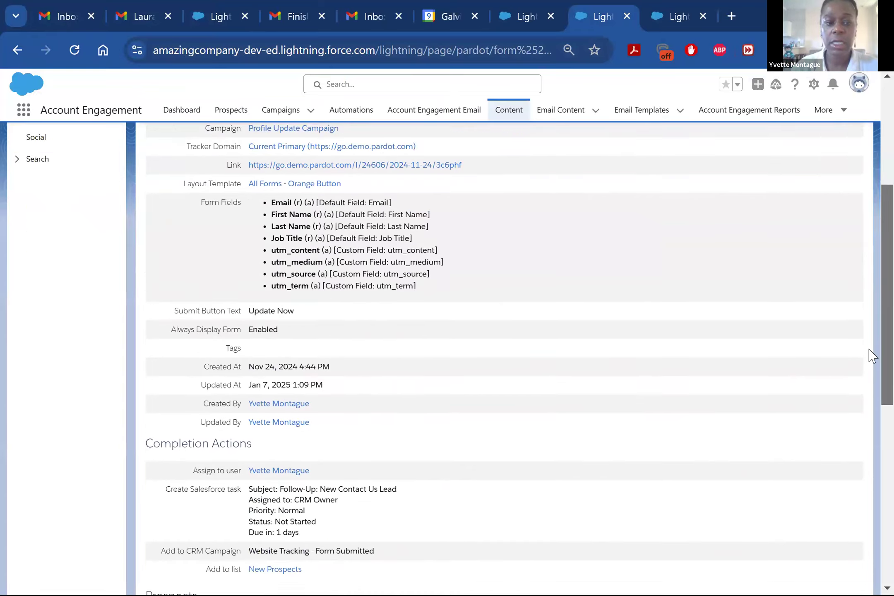
pyautogui.click(206, 344)
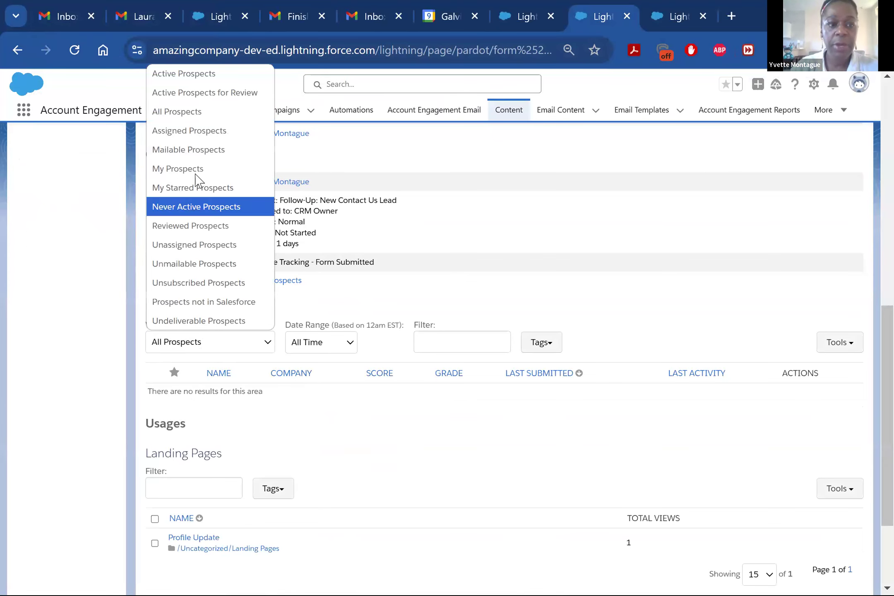
pyautogui.click(180, 79)
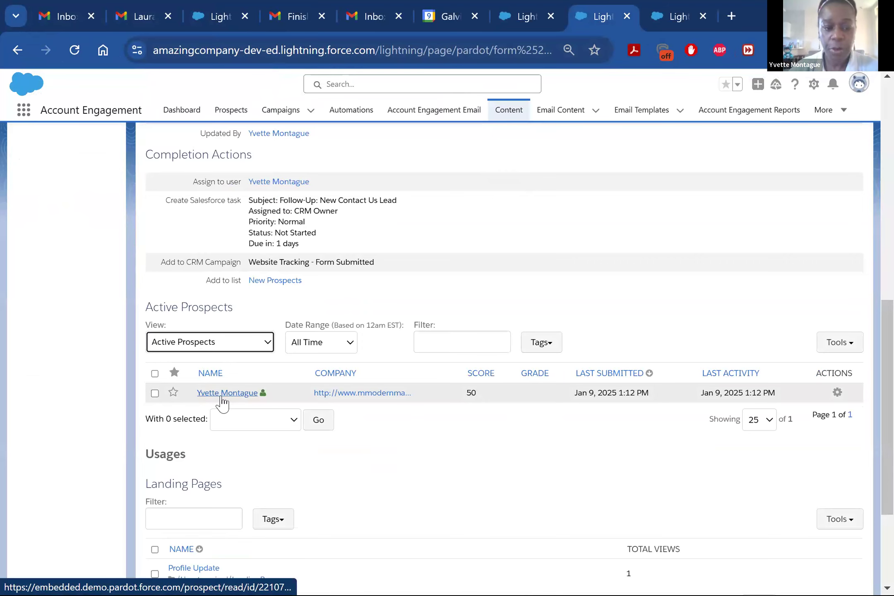
pyautogui.click(222, 395)
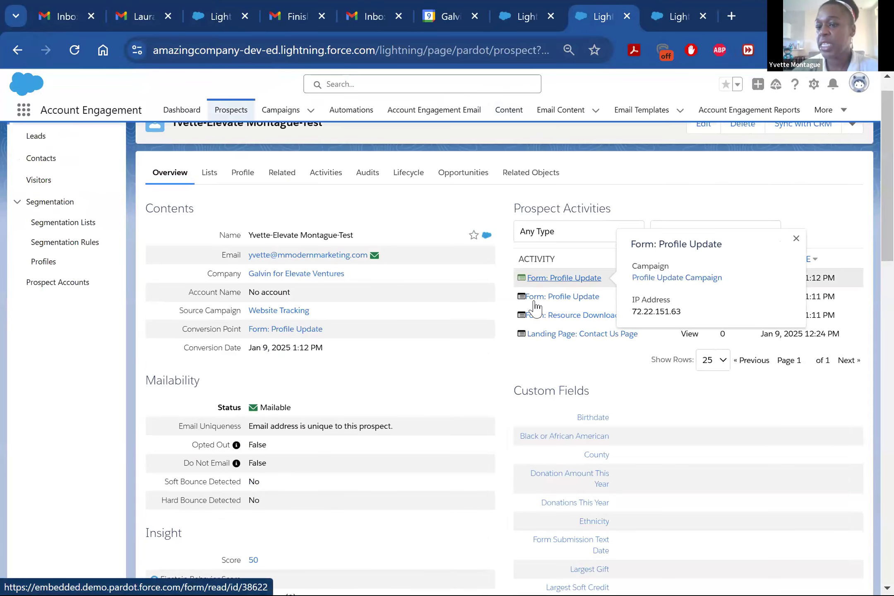
# Step: Review the prospect's form and landing page activity details, then go back to the Profile Update form
pyautogui.moveTo(538, 334)
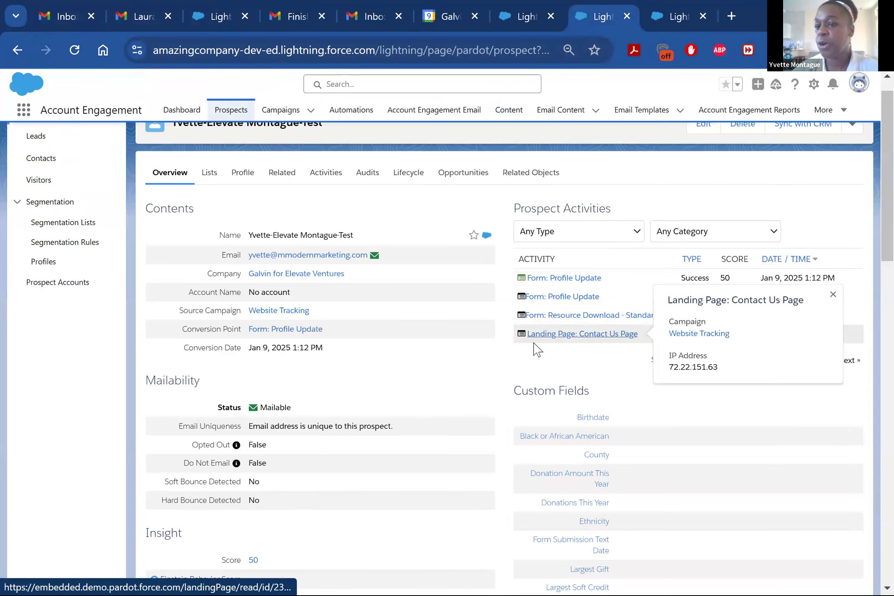
pyautogui.click(833, 295)
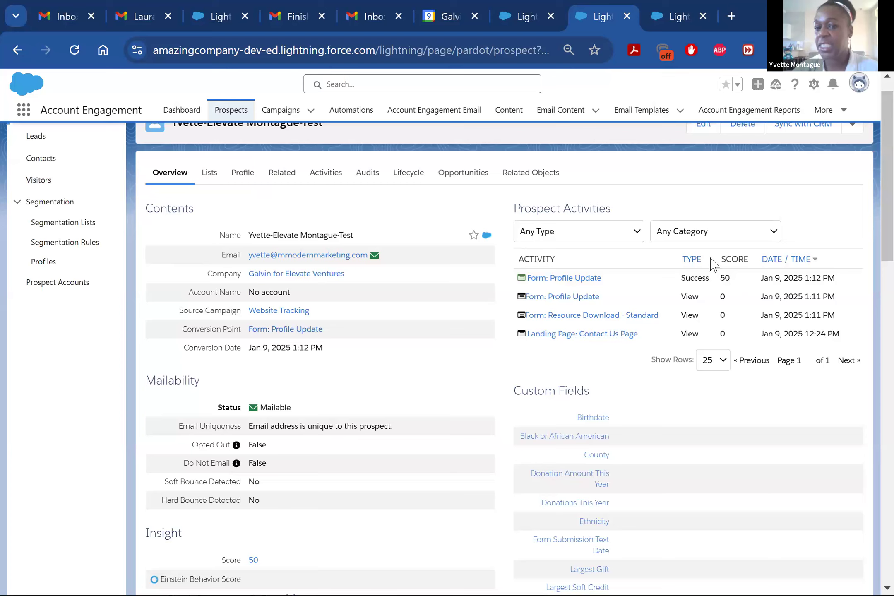
pyautogui.moveTo(522, 316)
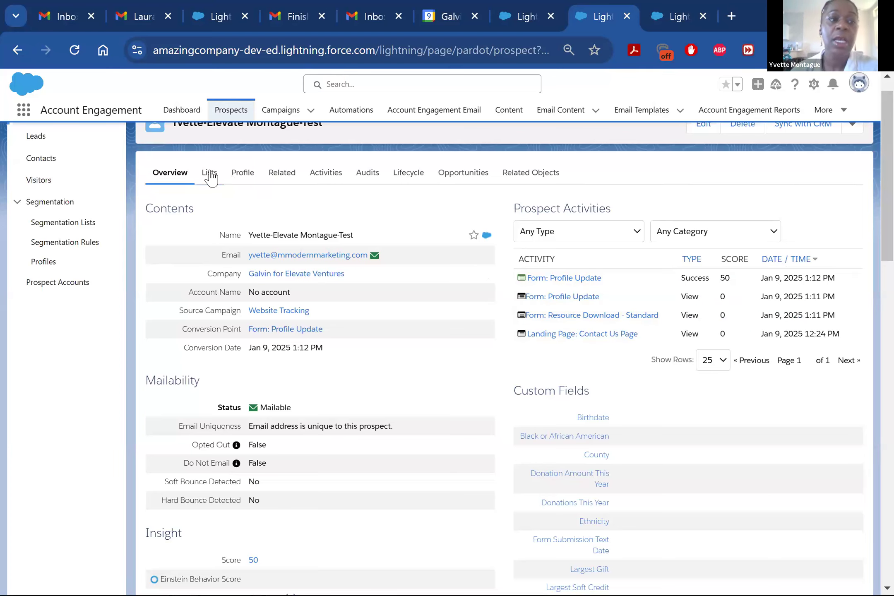
pyautogui.click(14, 52)
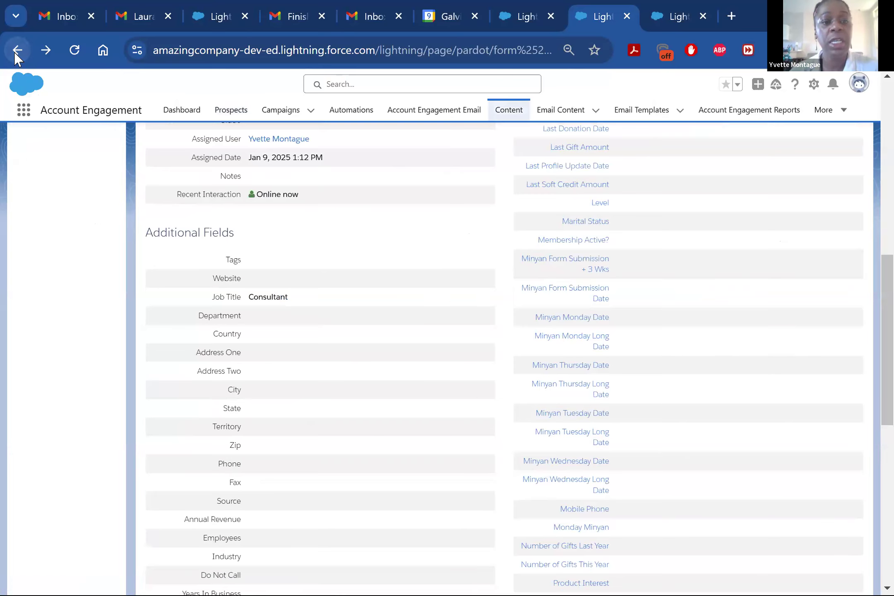
# Step: Edit the Profile Update form and move past the Name step to review its required and hidden fields
pyautogui.scroll(10, 709, 349)
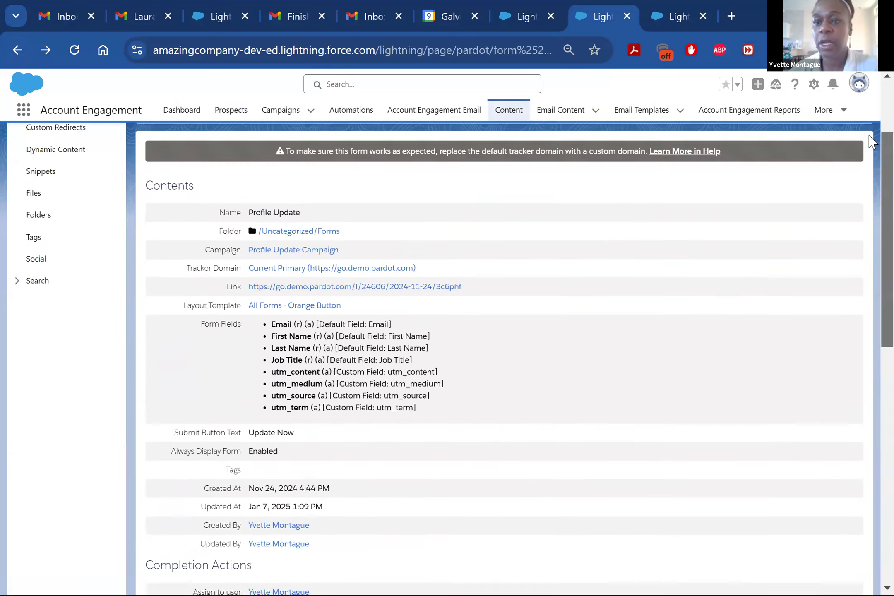
pyautogui.click(675, 230)
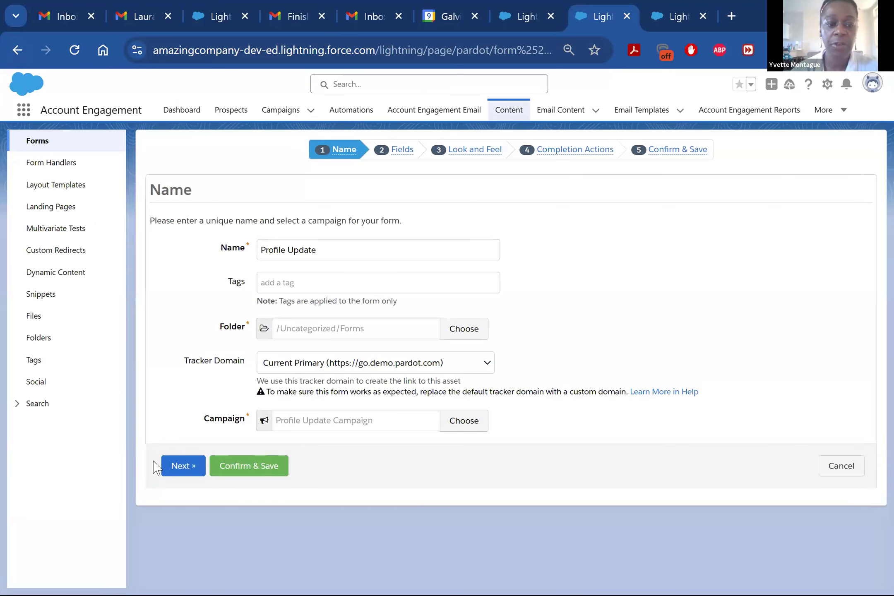
pyautogui.click(182, 465)
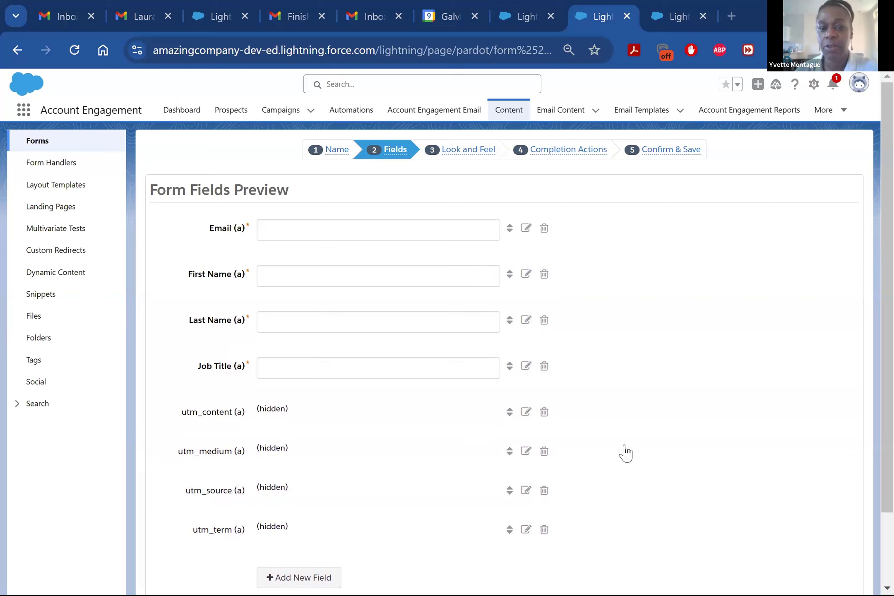
pyautogui.scroll(-2, 872, 299)
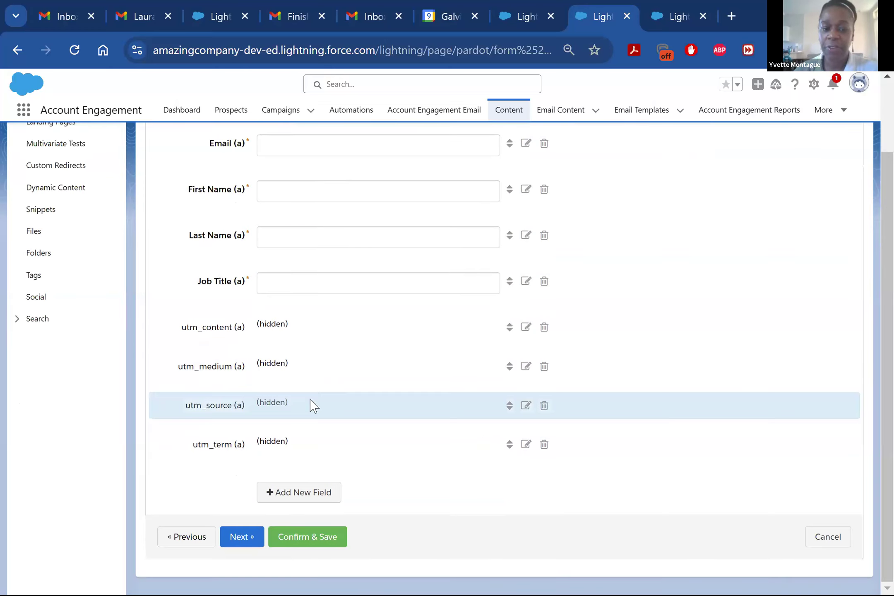
pyautogui.click(290, 500)
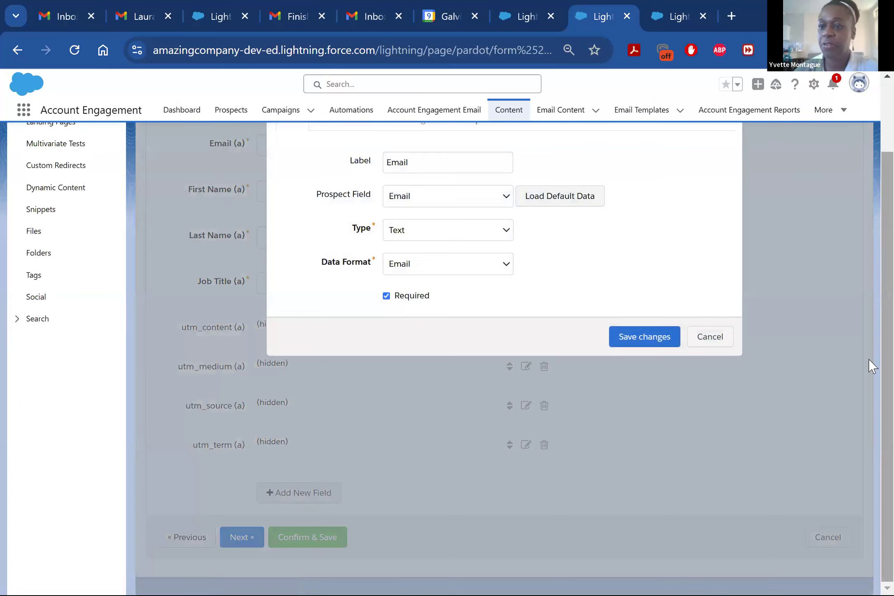
pyautogui.scroll(2, 868, 298)
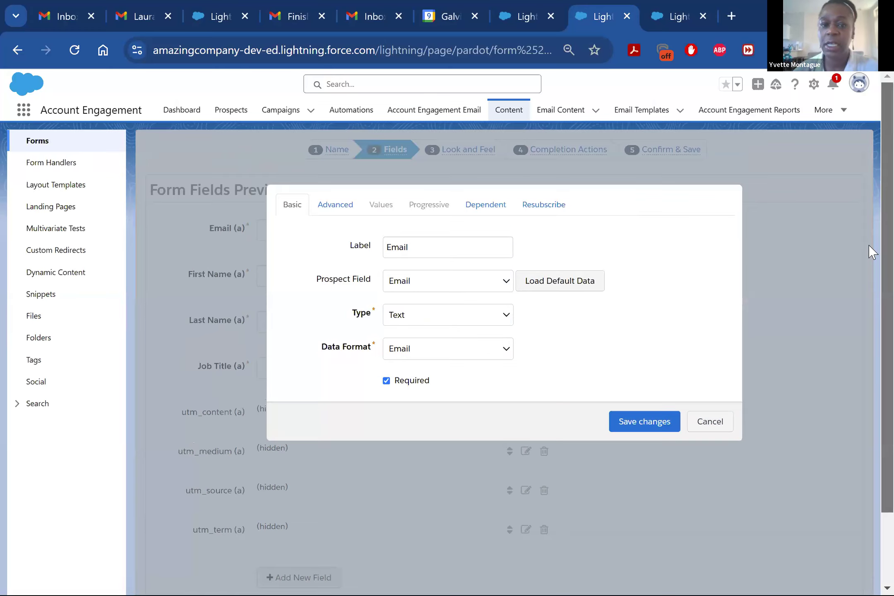
pyautogui.click(470, 281)
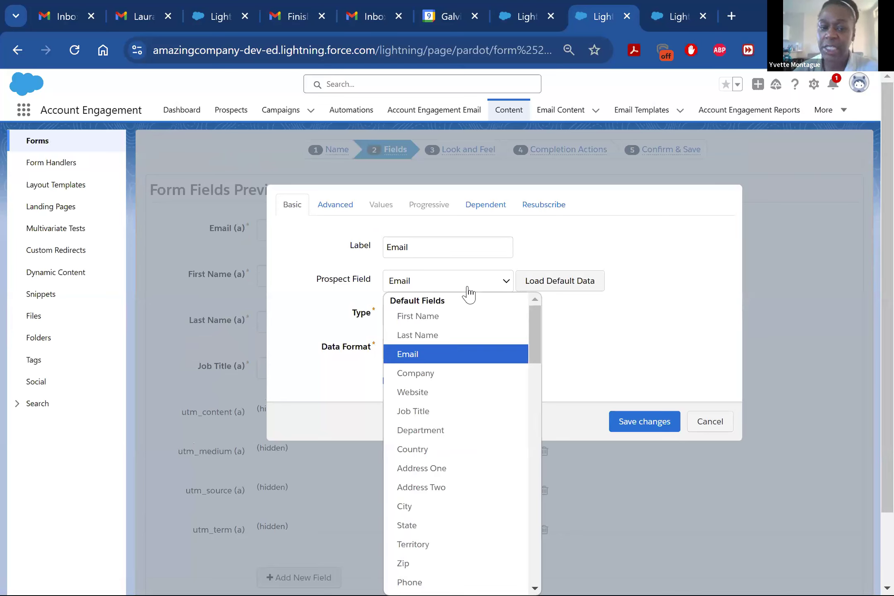
pyautogui.click(535, 434)
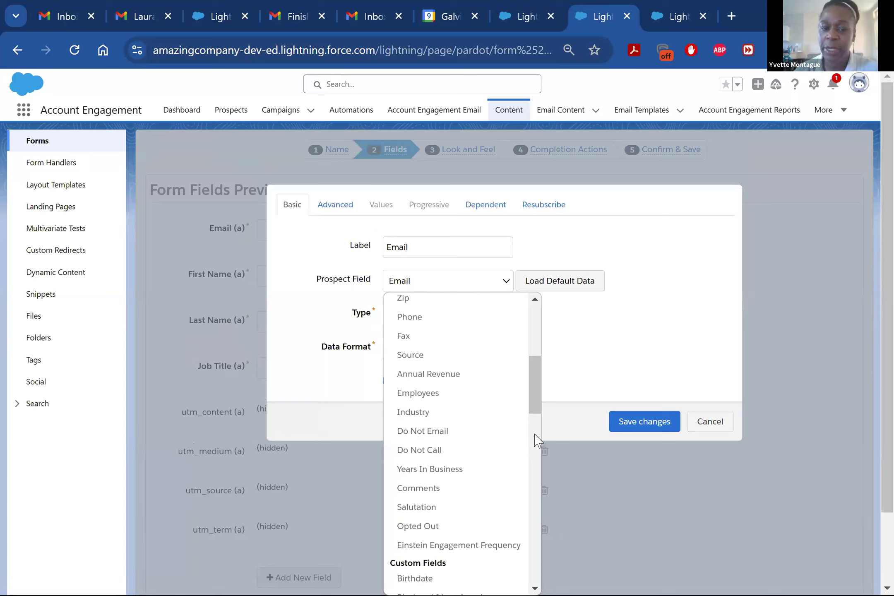
pyautogui.moveTo(534, 397); pyautogui.dragTo(530, 369)
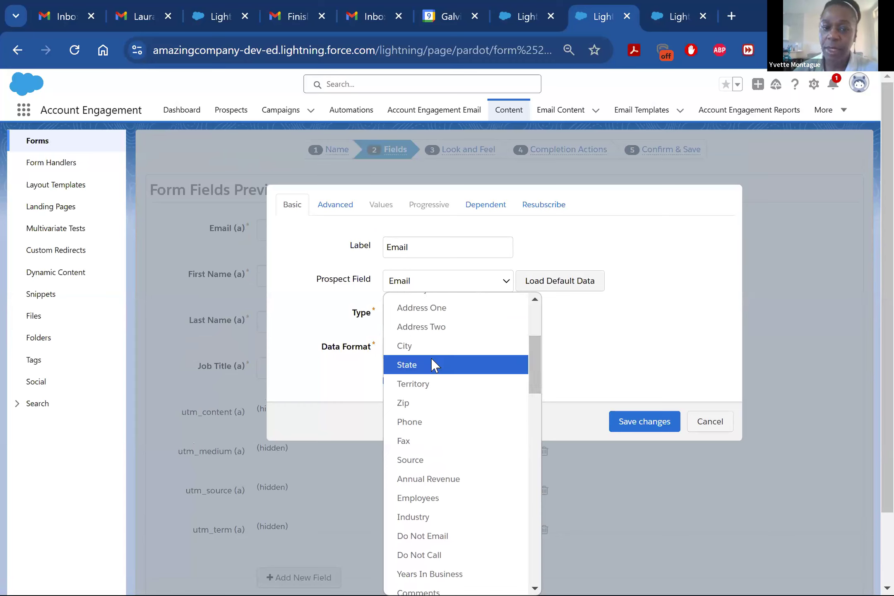
pyautogui.click(430, 346)
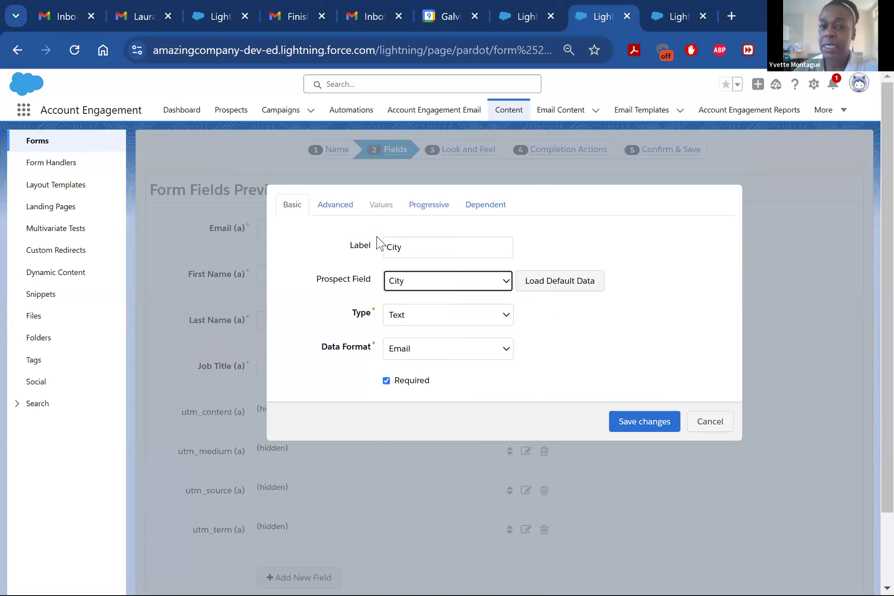
pyautogui.click(410, 248)
pyautogui.press('Left')
pyautogui.press('Left')
pyautogui.write('Your')
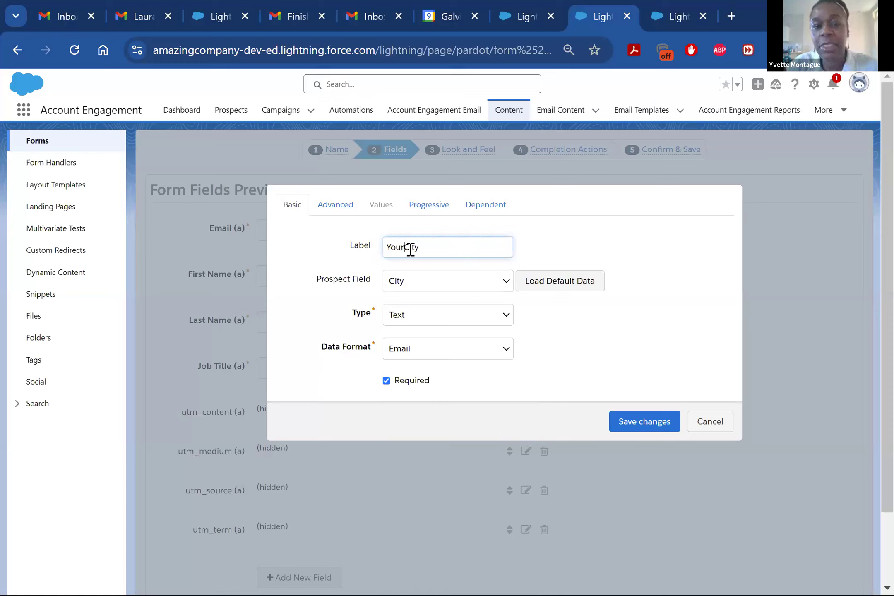
pyautogui.moveTo(444, 245); pyautogui.dragTo(347, 249)
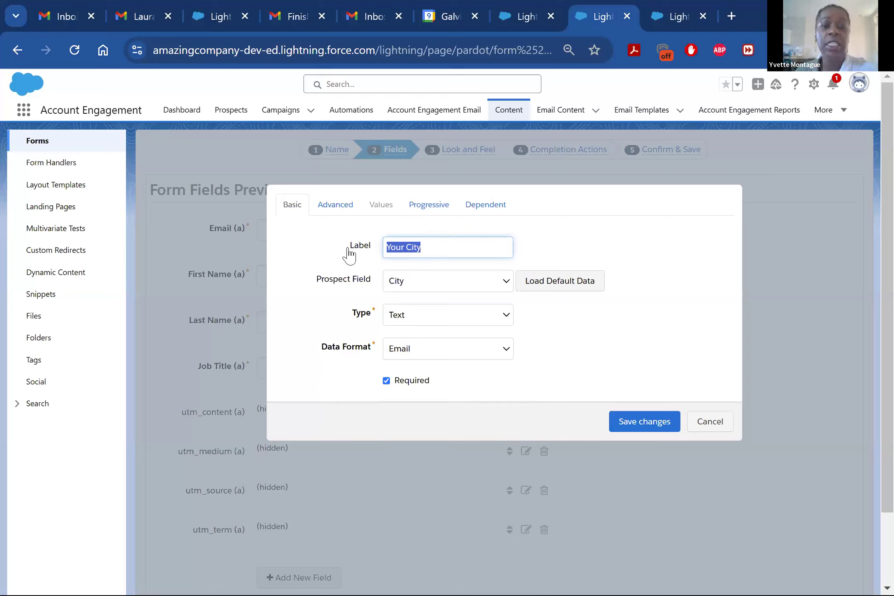
pyautogui.moveTo(443, 243); pyautogui.dragTo(363, 248)
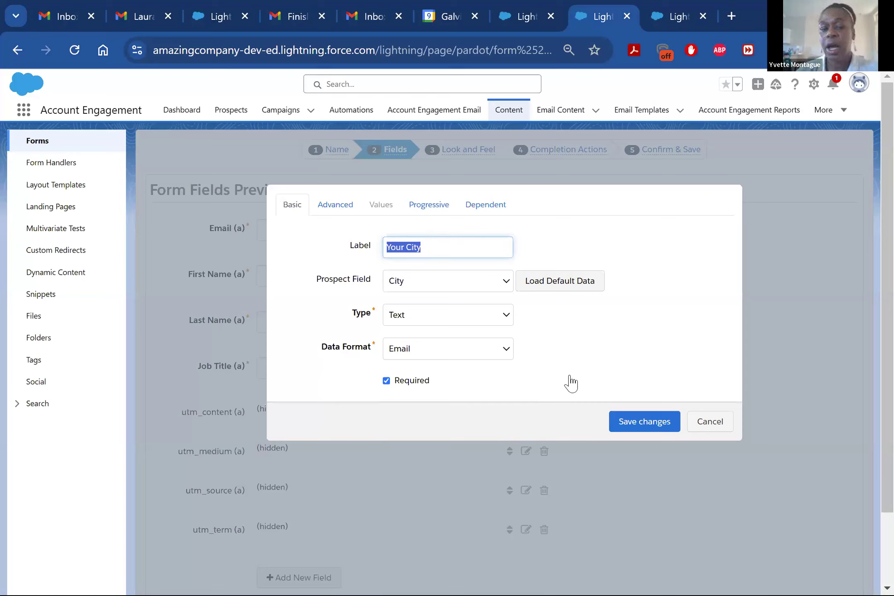
pyautogui.click(410, 388)
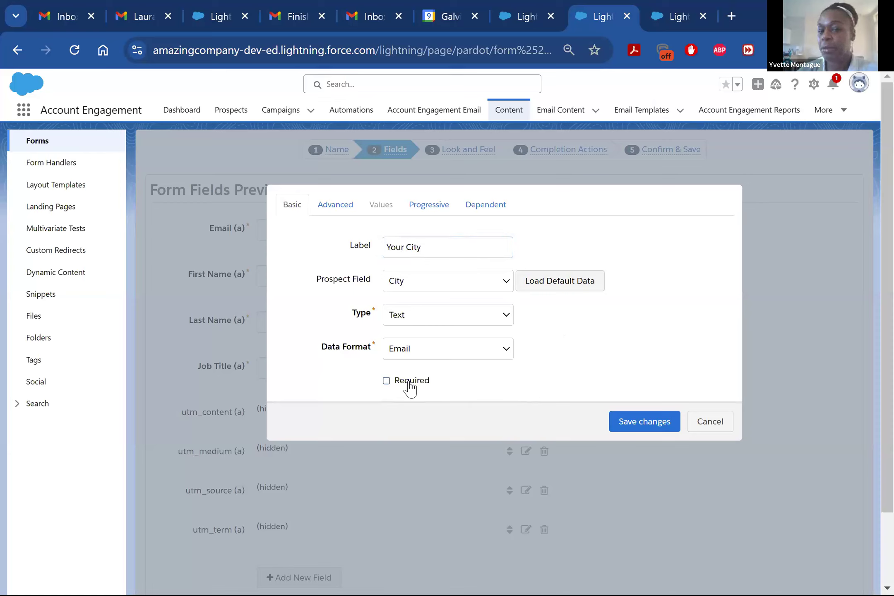
pyautogui.click(409, 388)
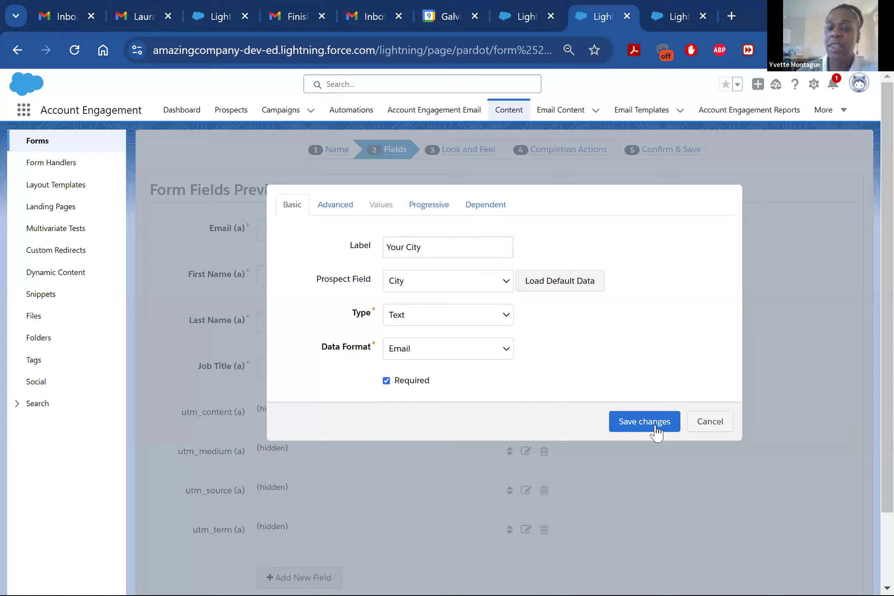
pyautogui.click(710, 422)
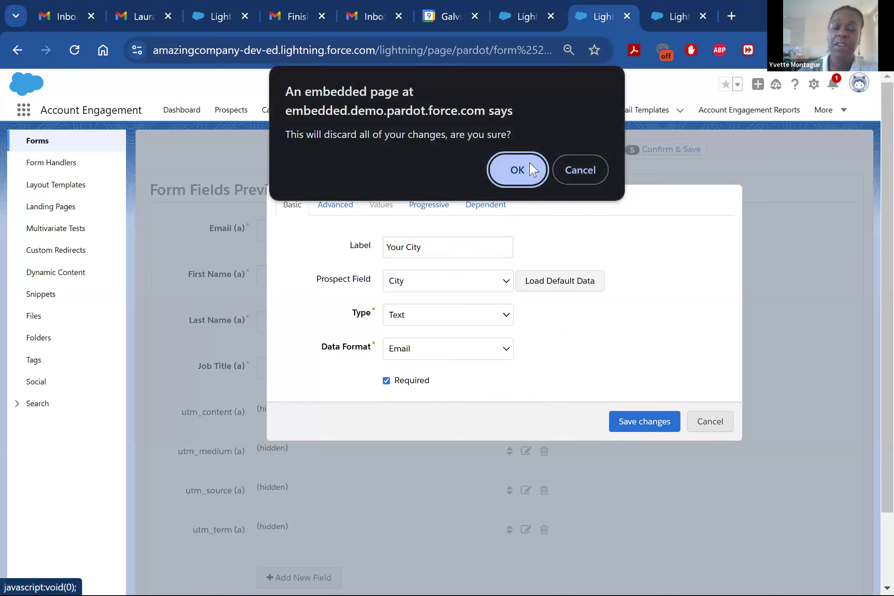
pyautogui.click(517, 170)
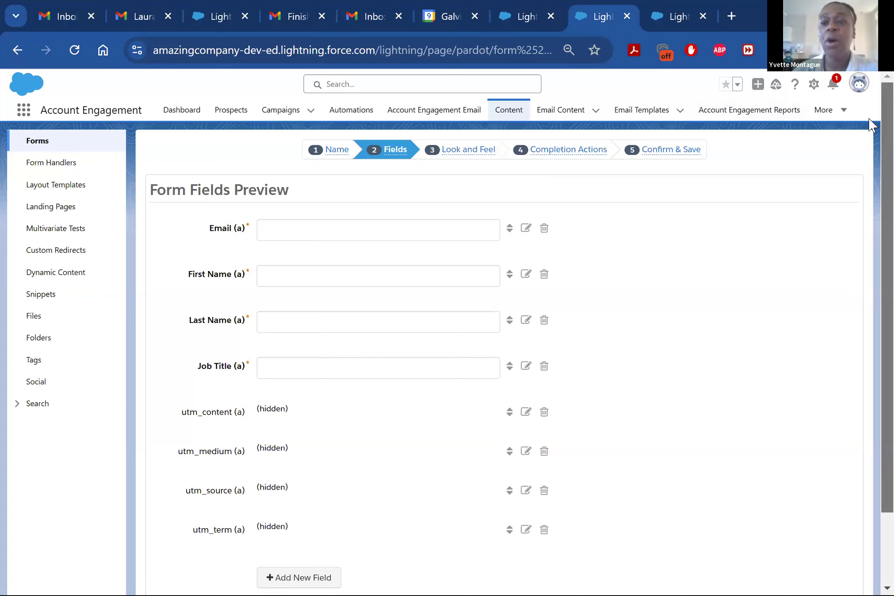
# Step: Pass through Look and Feel with submit button text 'Update Now' and reach Completion Actions
pyautogui.scroll(-1, 872, 203)
pyautogui.scroll(-1, 872, 203)
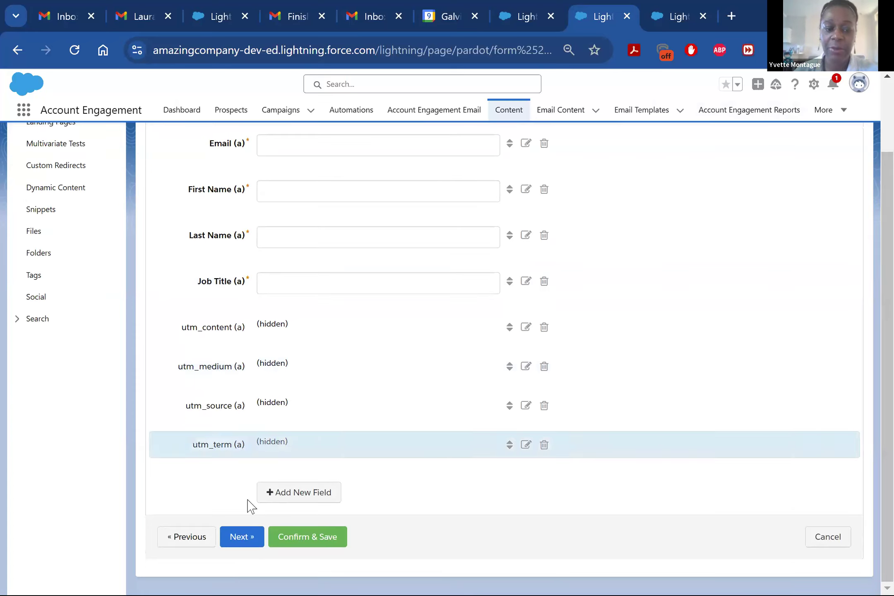
pyautogui.click(244, 536)
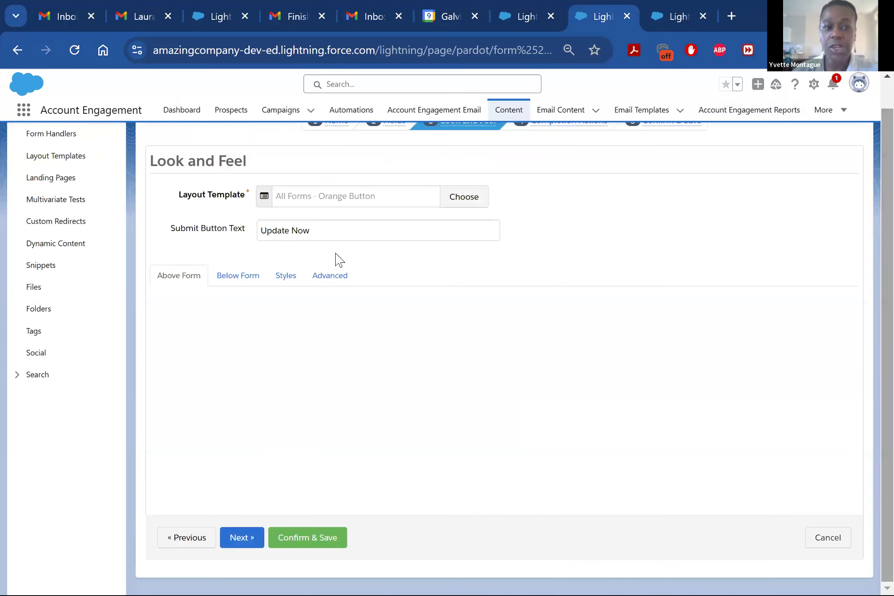
pyautogui.moveTo(329, 249); pyautogui.dragTo(236, 253)
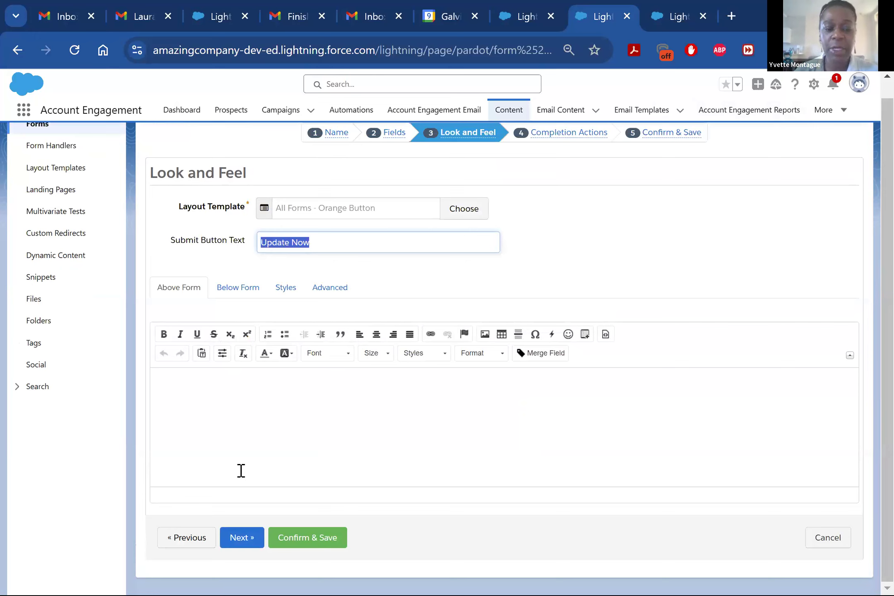
pyautogui.press('Return')
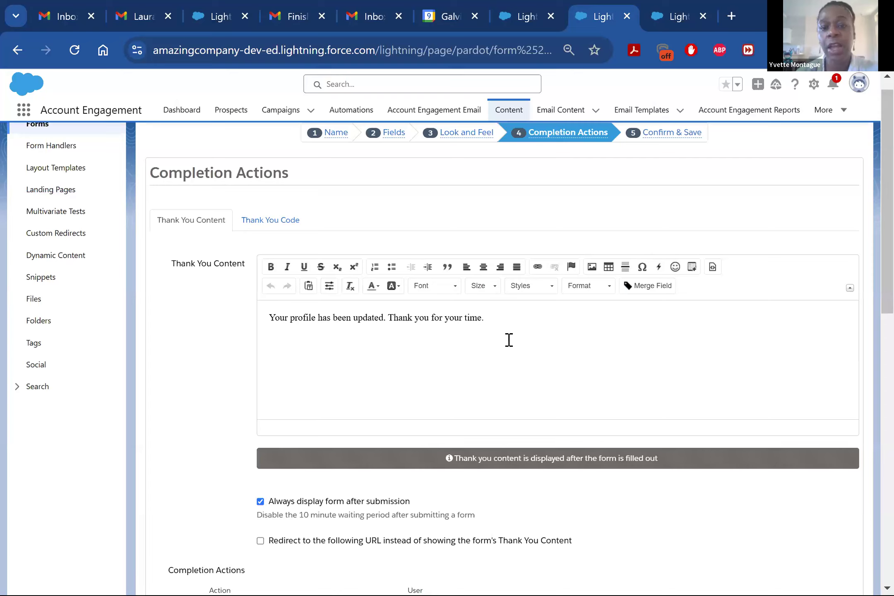
pyautogui.moveTo(508, 334); pyautogui.dragTo(247, 331)
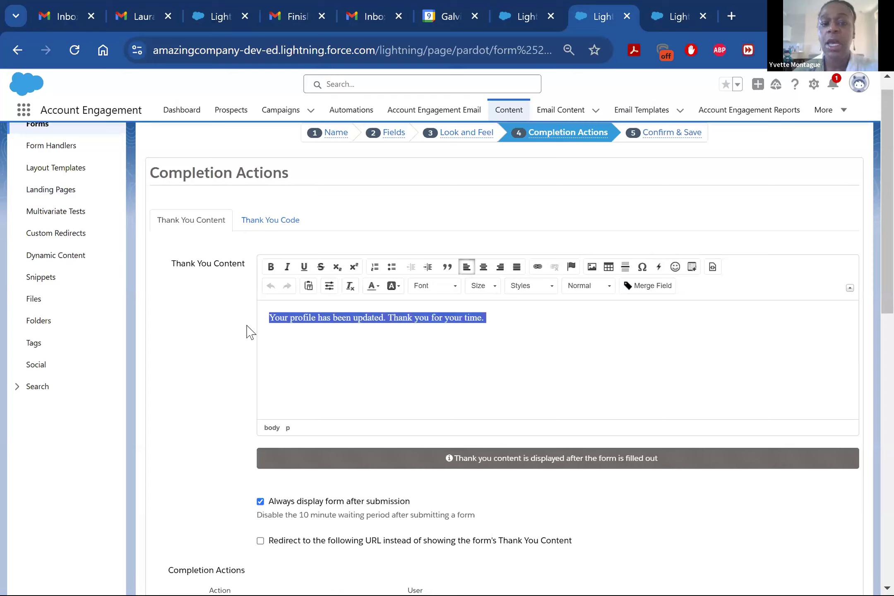
pyautogui.click(311, 353)
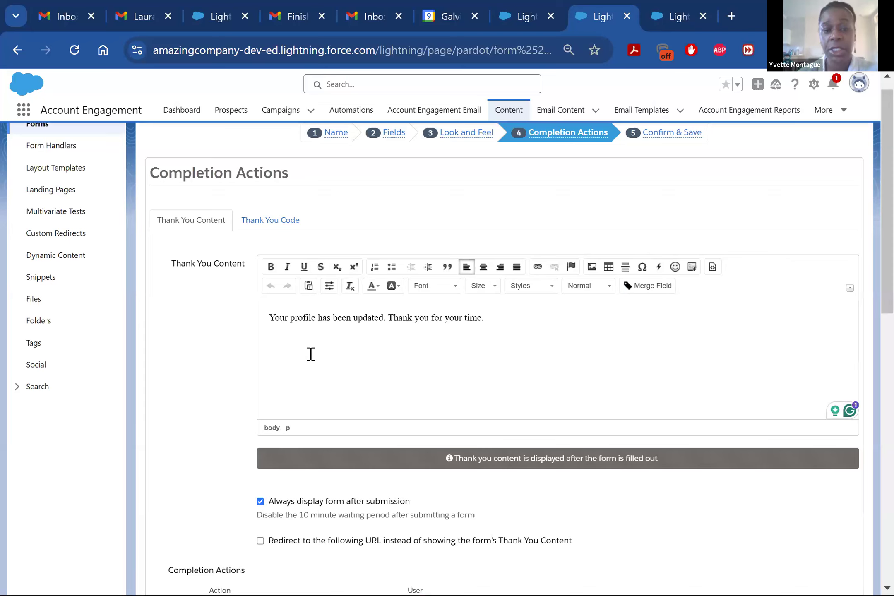
pyautogui.moveTo(870, 289); pyautogui.dragTo(870, 455)
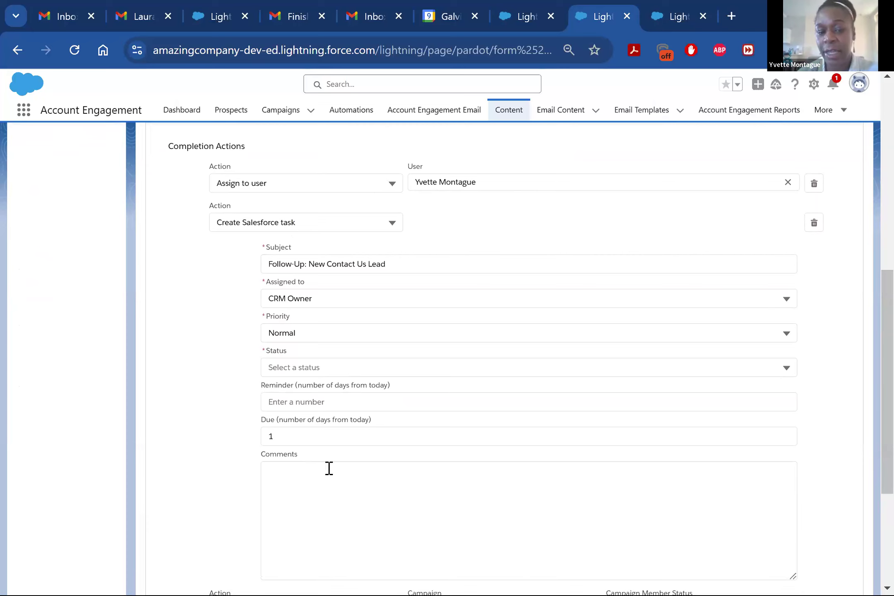
pyautogui.scroll(-5, 872, 307)
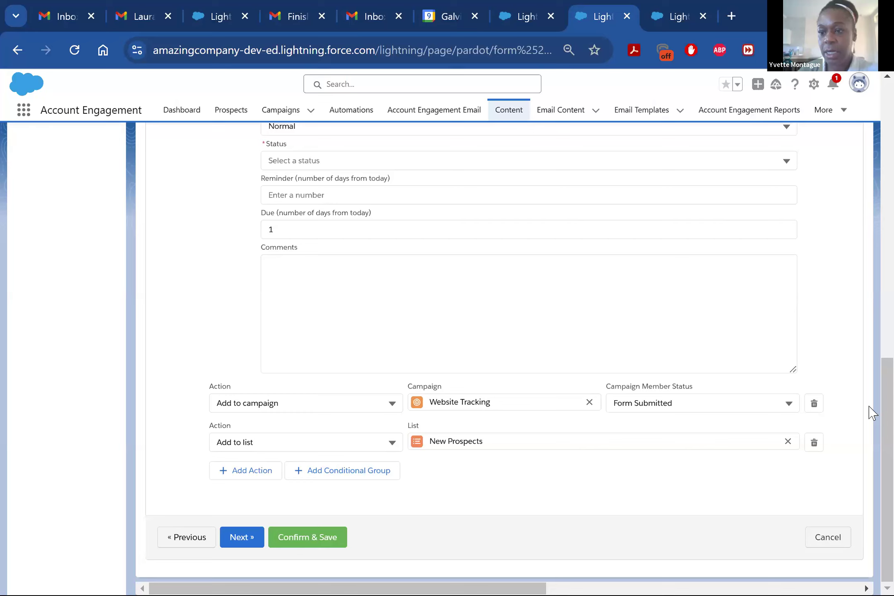
# Step: Save the Profile Update form and view its embed HTML code
pyautogui.click(304, 532)
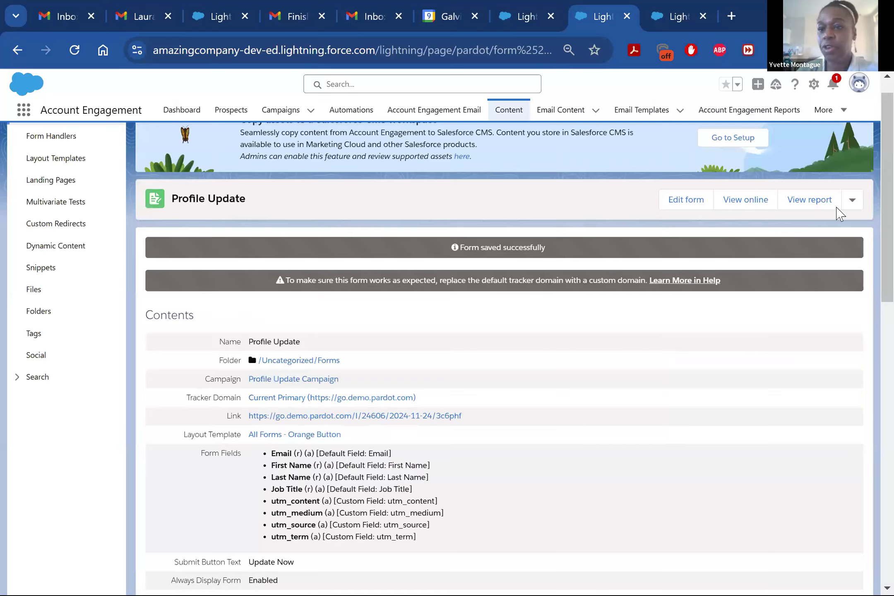
pyautogui.click(853, 201)
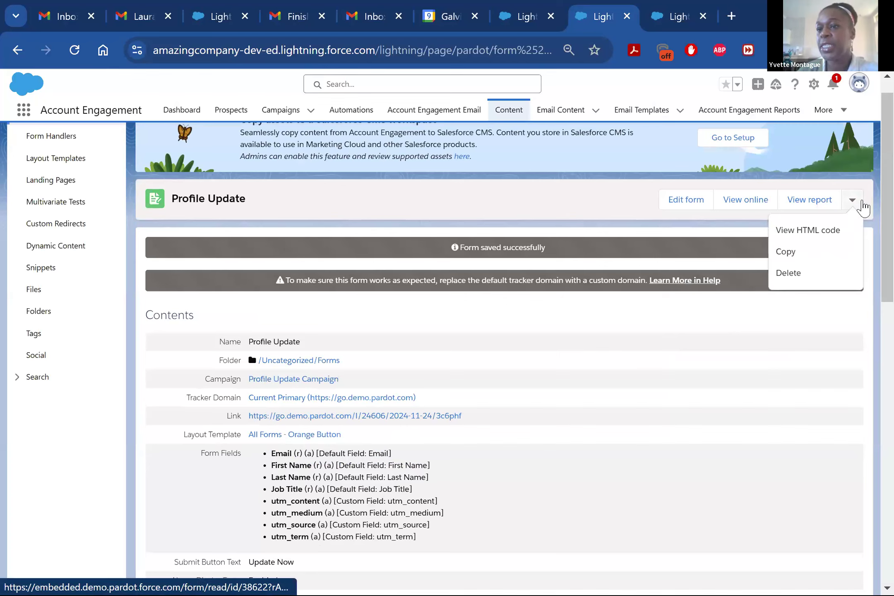
pyautogui.click(840, 231)
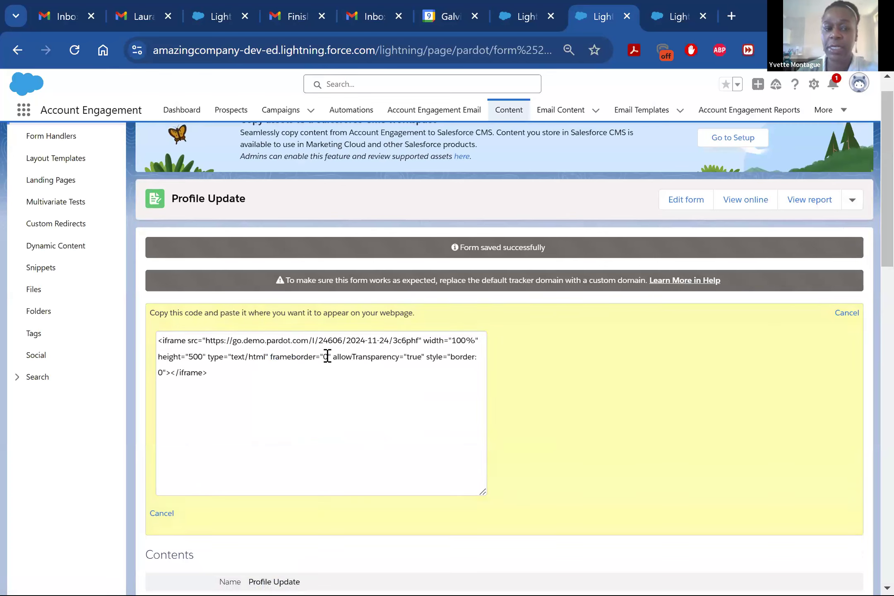
pyautogui.click(846, 315)
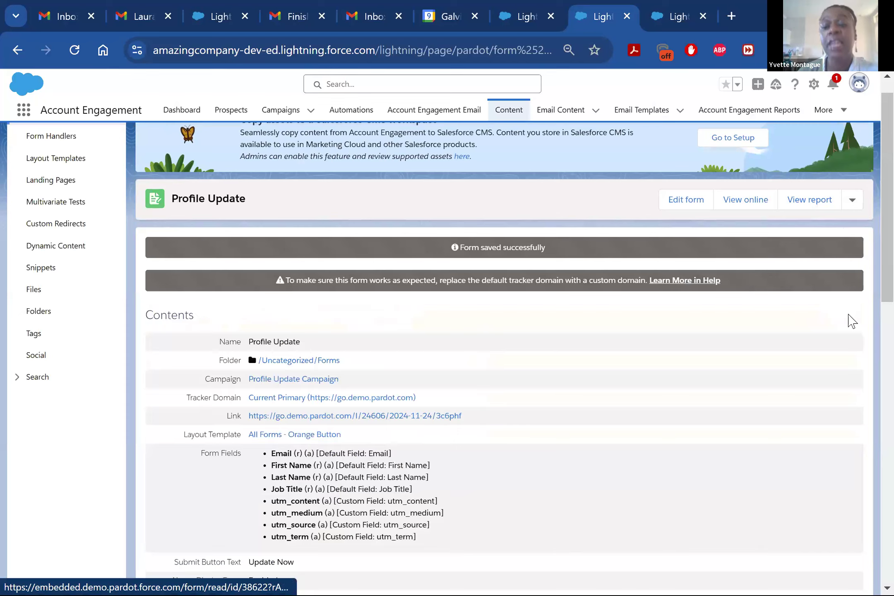
# Step: Open the test prospect who submitted the form and its matching CRM lead record
pyautogui.scroll(-15, 872, 232)
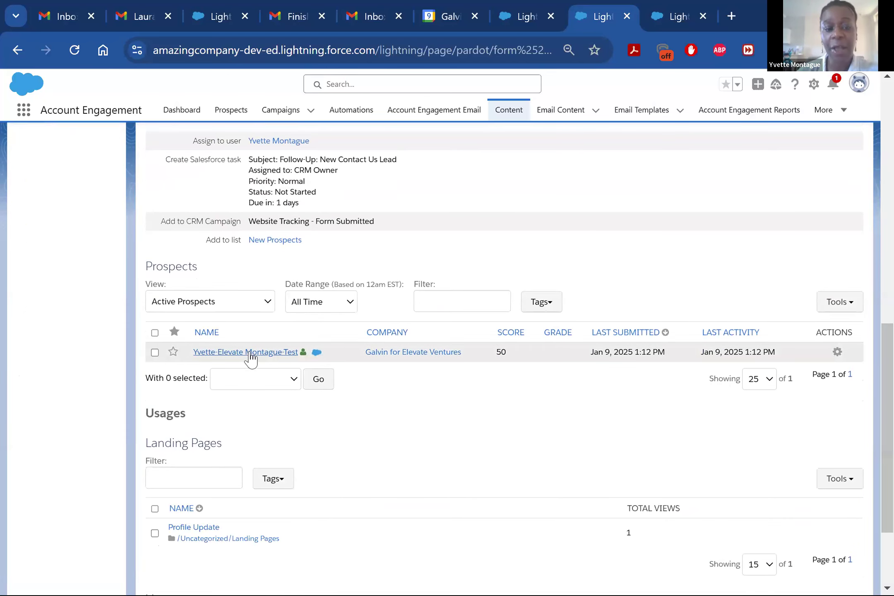
pyautogui.click(248, 352)
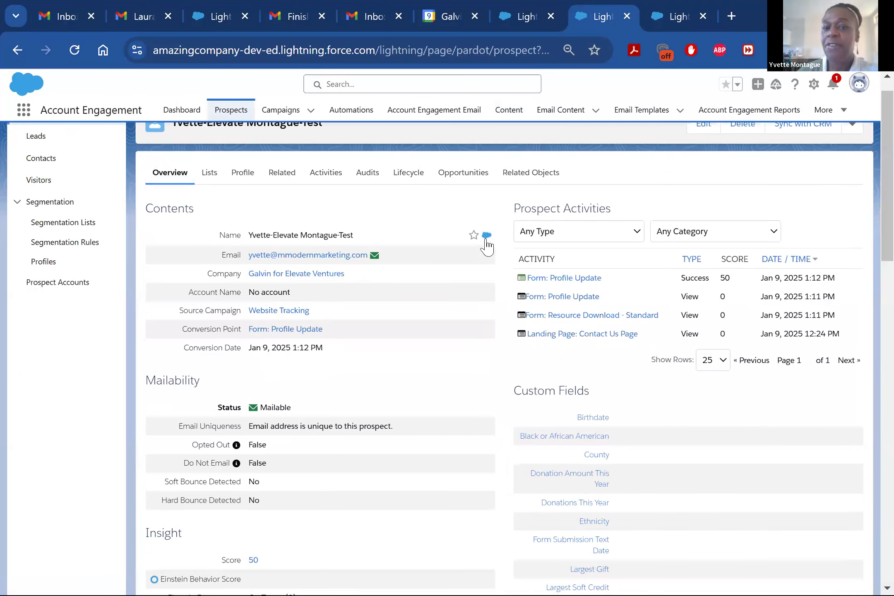
pyautogui.click(486, 239)
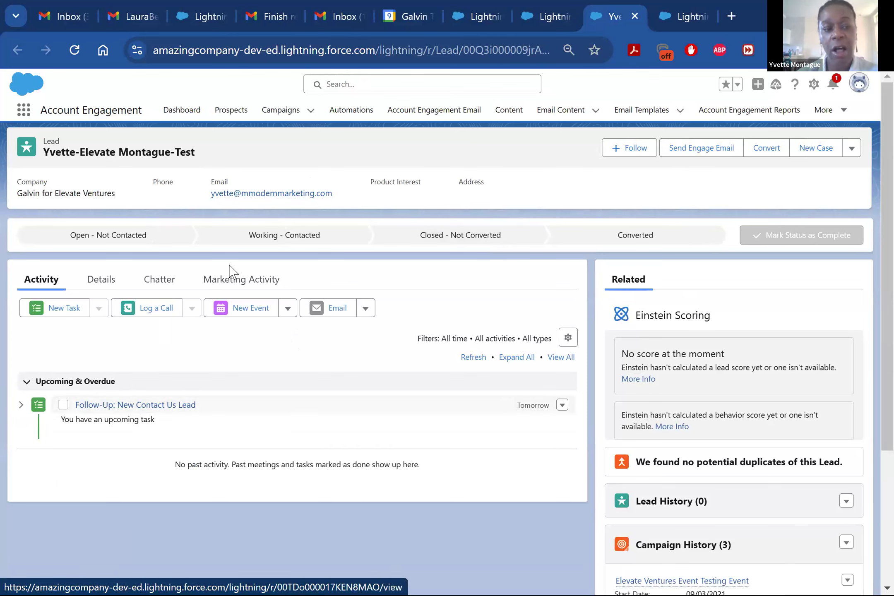
# Step: Review the lead's Marketing Activity, follow-up task and Details, then return to Prospects
pyautogui.click(247, 280)
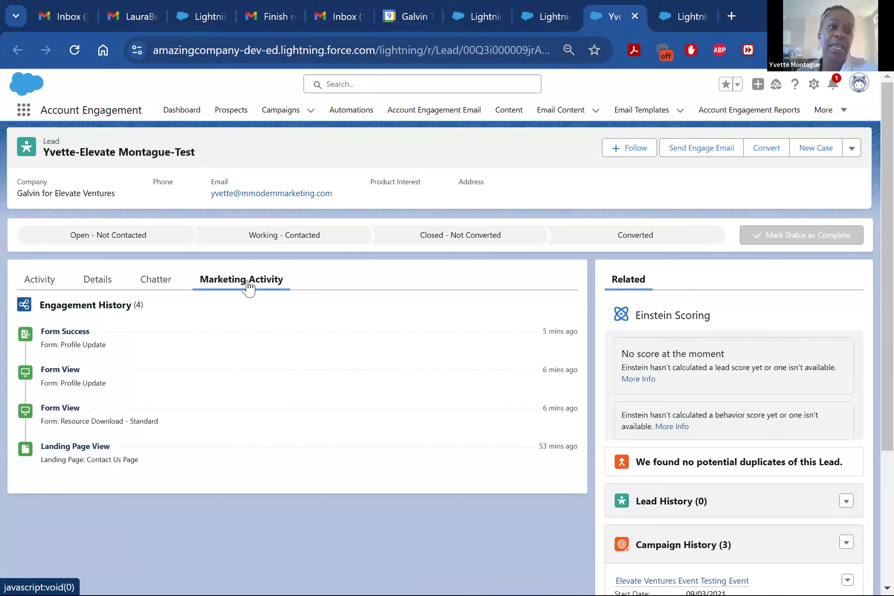
pyautogui.click(31, 285)
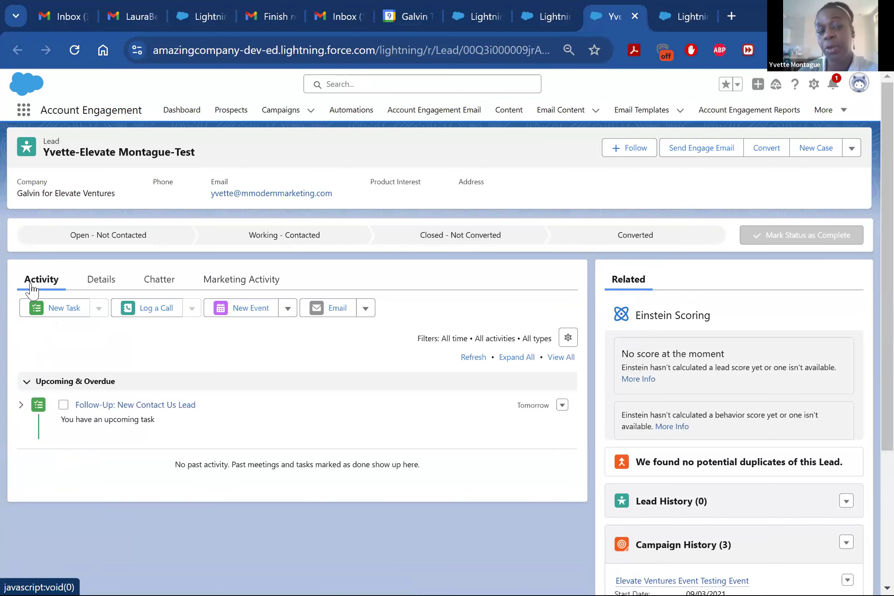
pyautogui.click(95, 280)
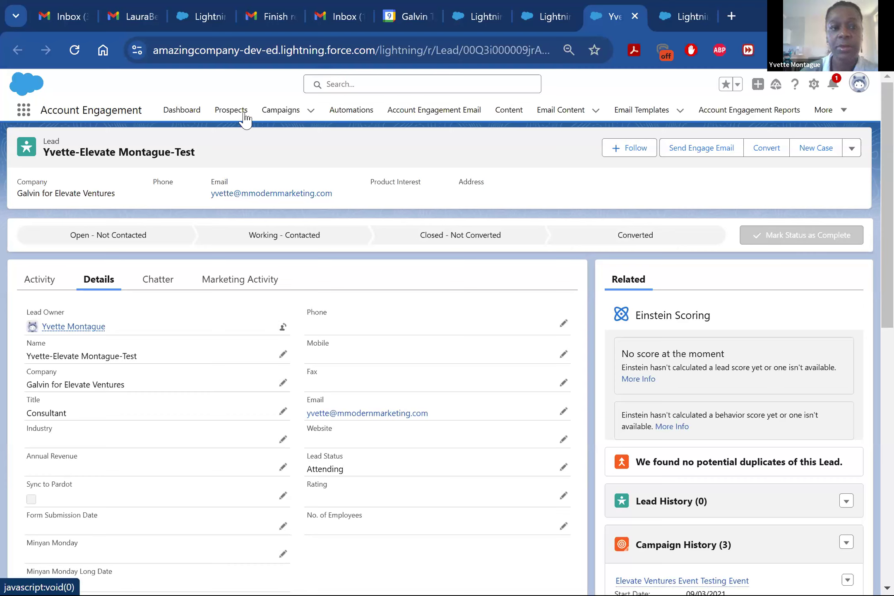
pyautogui.click(222, 119)
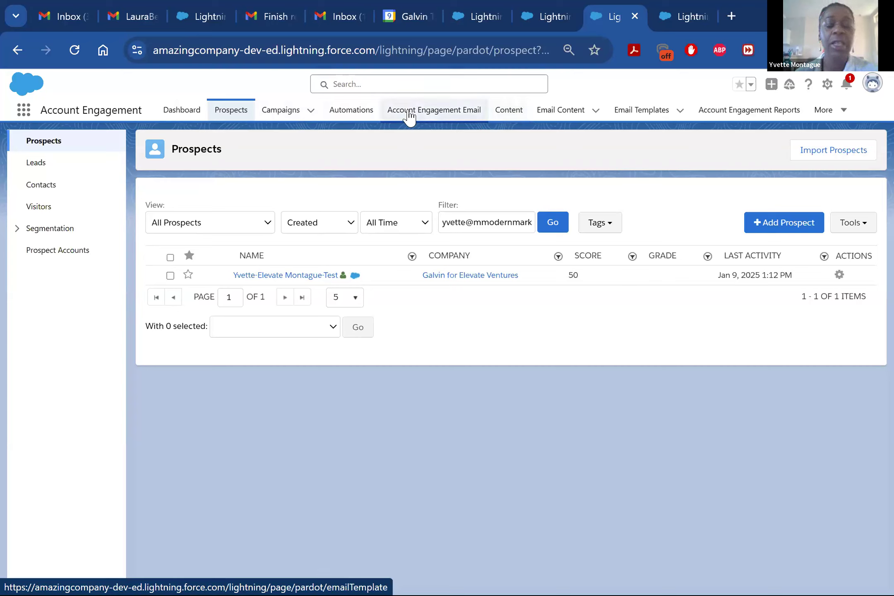
# Step: Go to the Engagement Studio programs under Automations and add a new engagement program
pyautogui.click(358, 115)
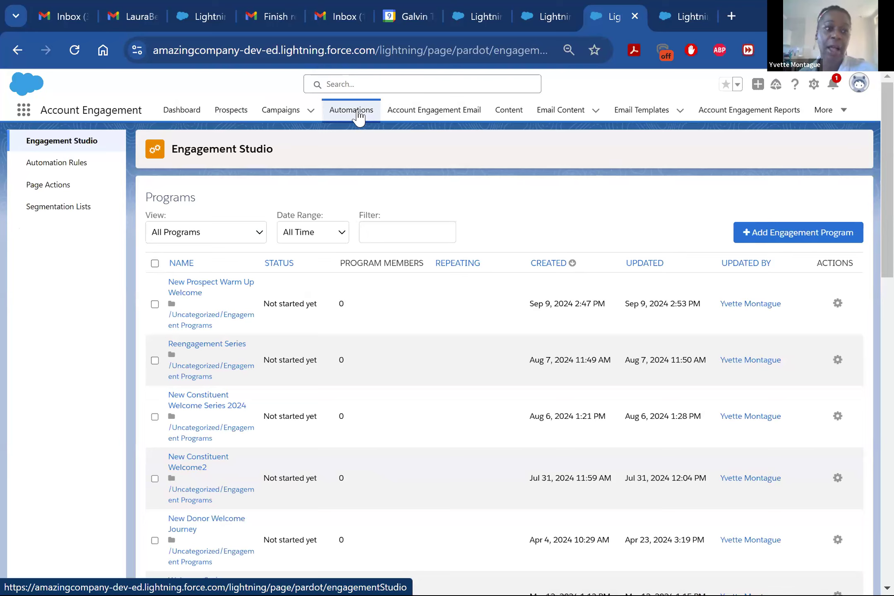
pyautogui.click(759, 233)
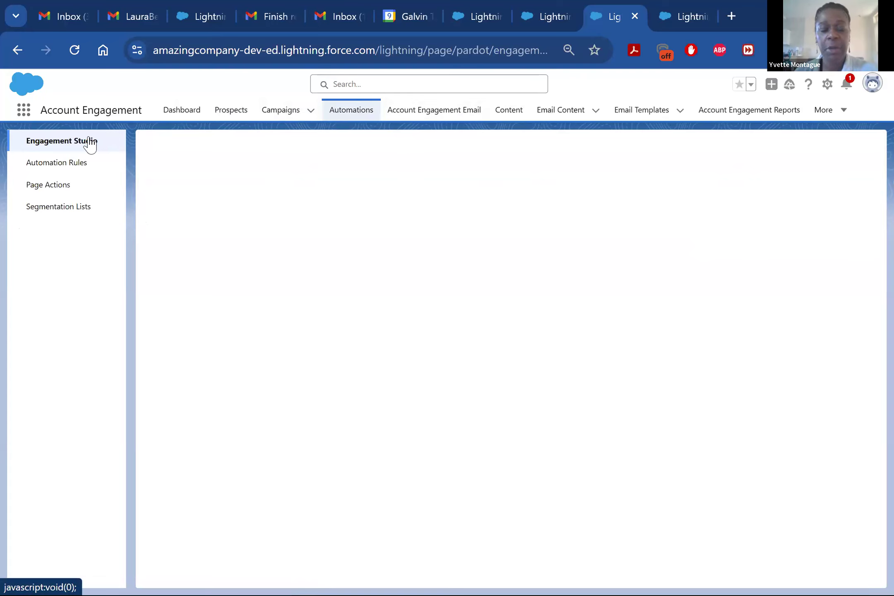
# Step: Name the program 'New Constituent Welcome Series' and begin its description
pyautogui.click(496, 295)
pyautogui.write('New Cons')
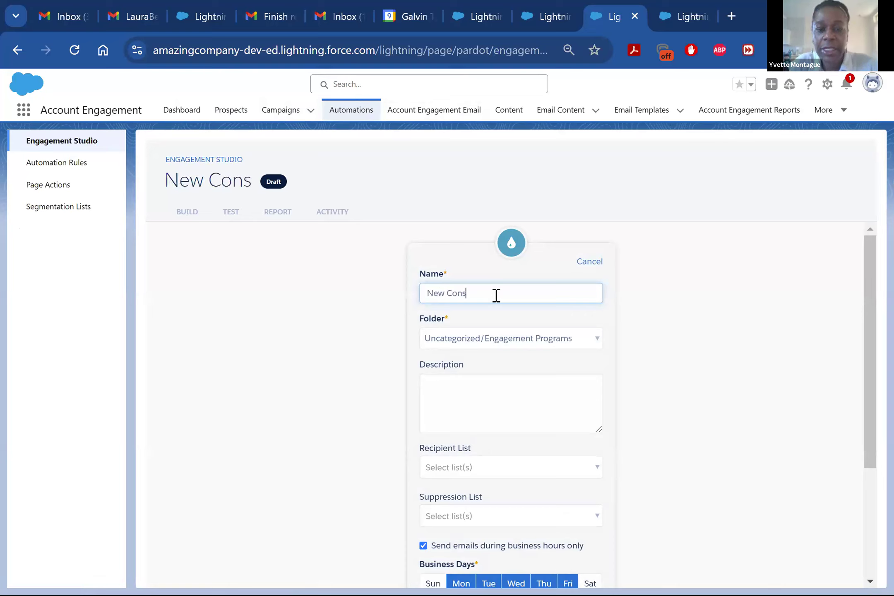
pyautogui.write('tituent')
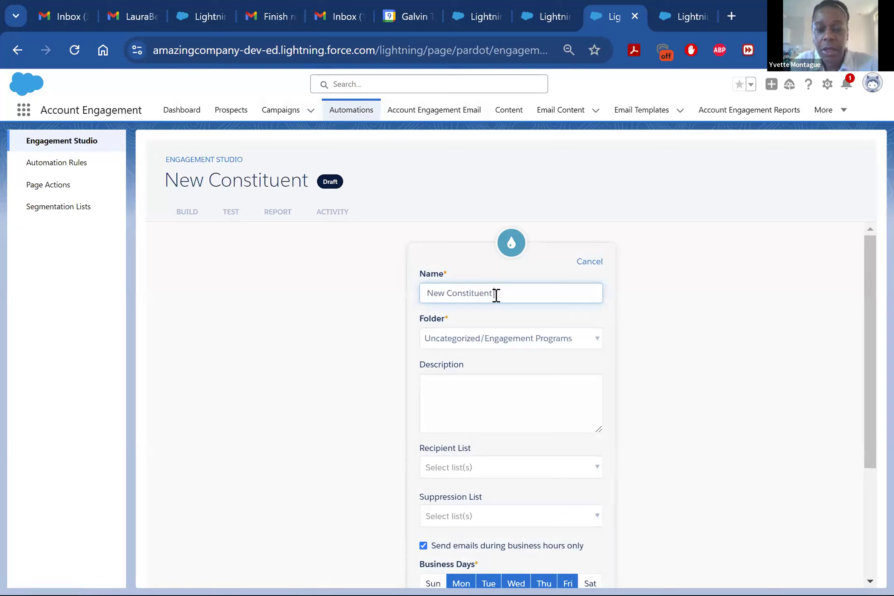
pyautogui.write(' Welcome Series')
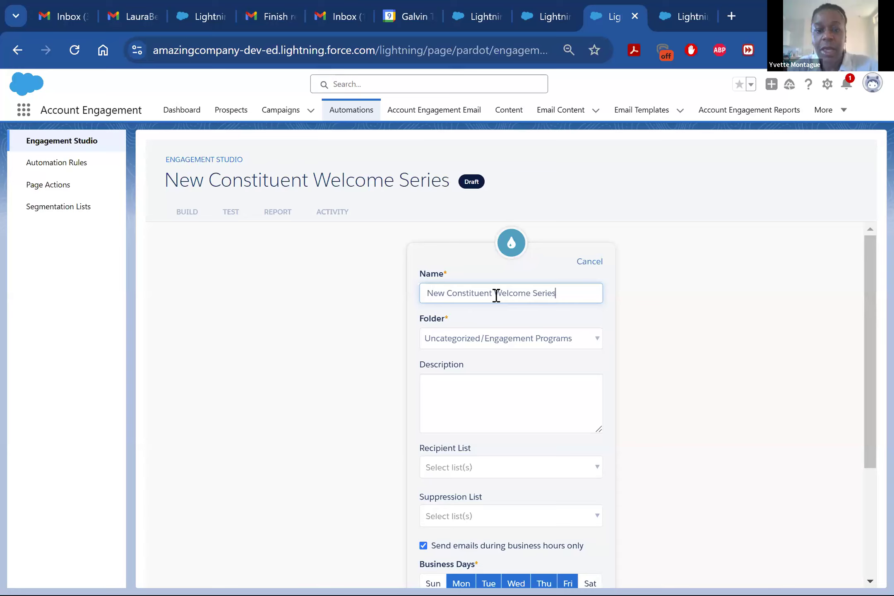
pyautogui.click(505, 430)
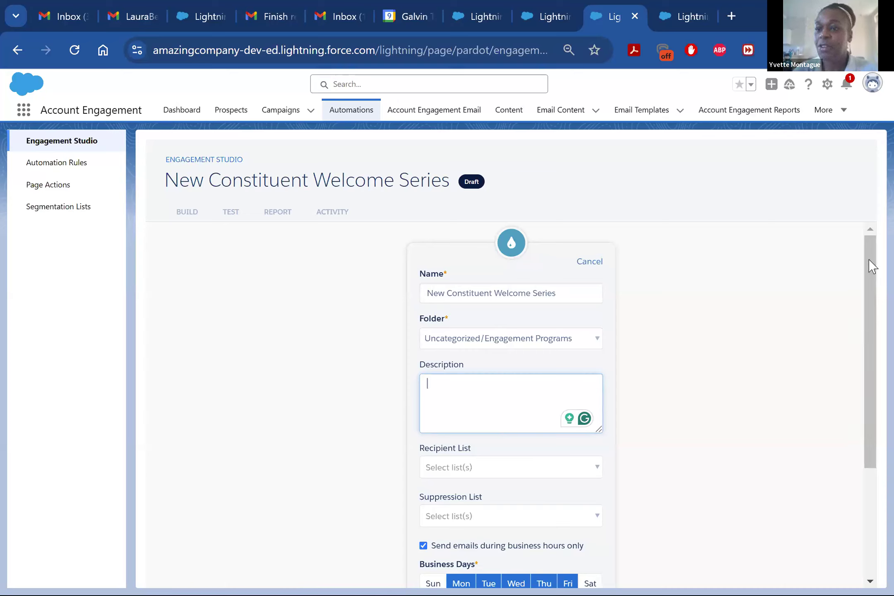
# Step: Choose Active Engaged Prospects as the program's recipient list
pyautogui.moveTo(868, 275); pyautogui.dragTo(868, 364)
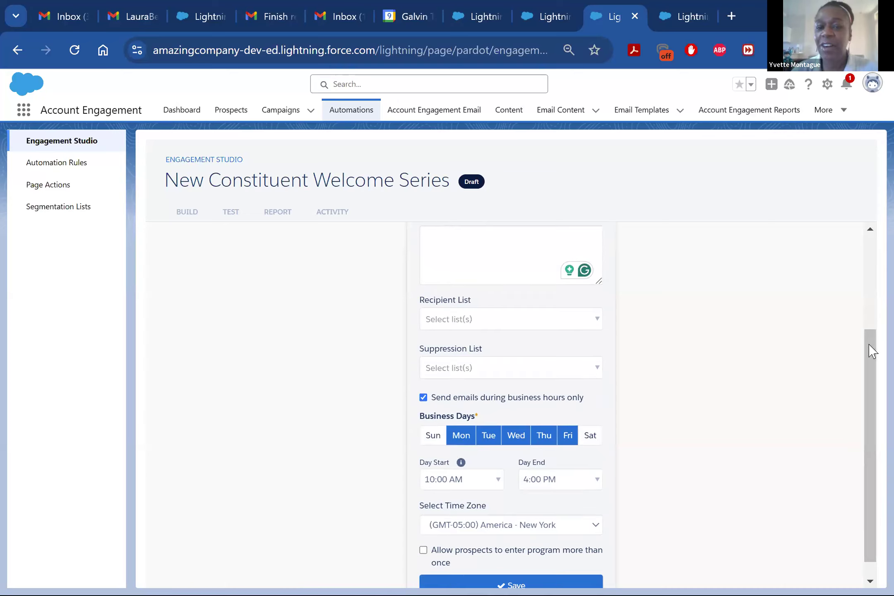
pyautogui.click(548, 318)
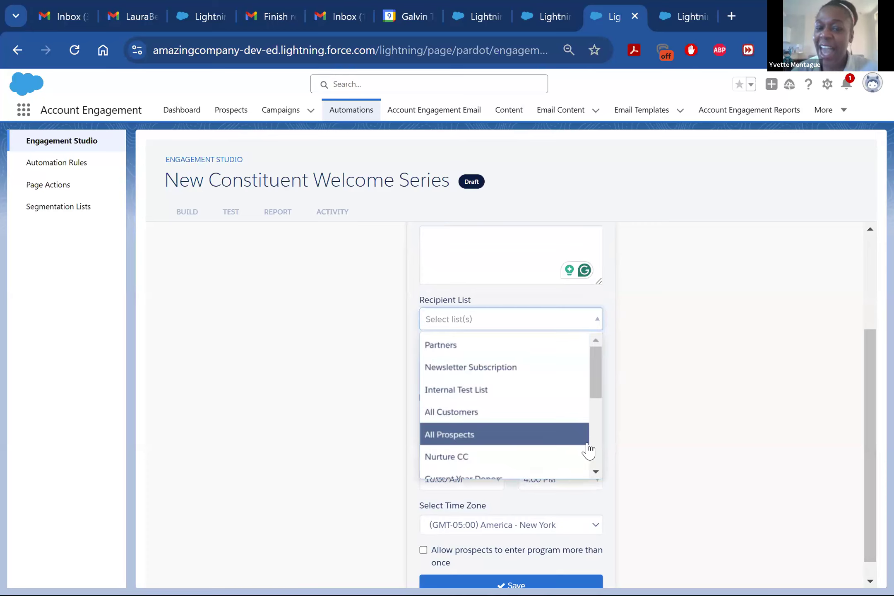
pyautogui.scroll(-3, 597, 457)
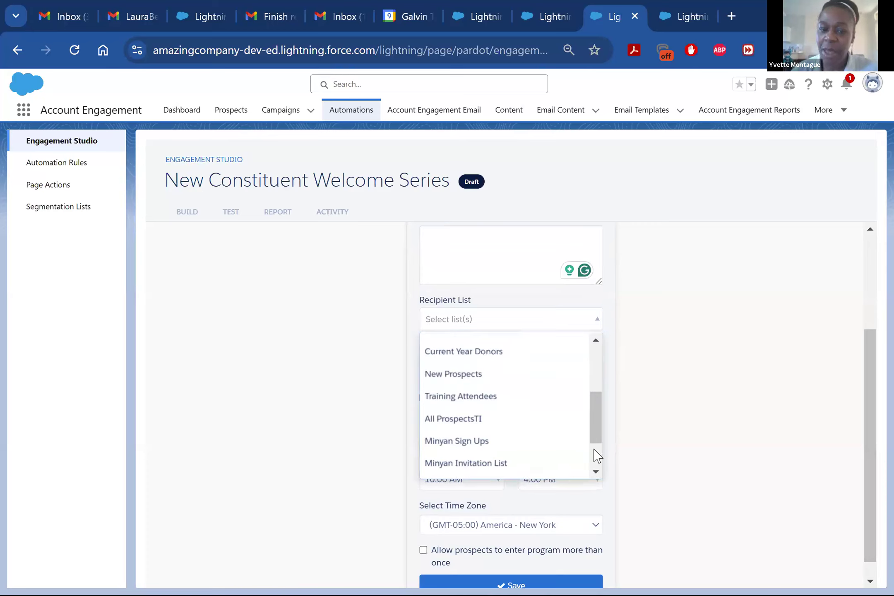
pyautogui.scroll(-2, 595, 455)
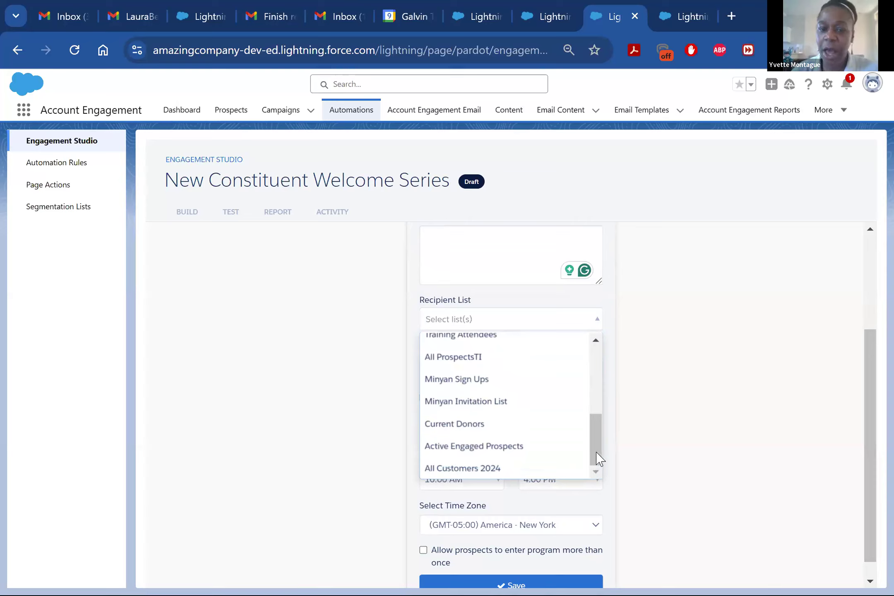
pyautogui.scroll(2, 595, 430)
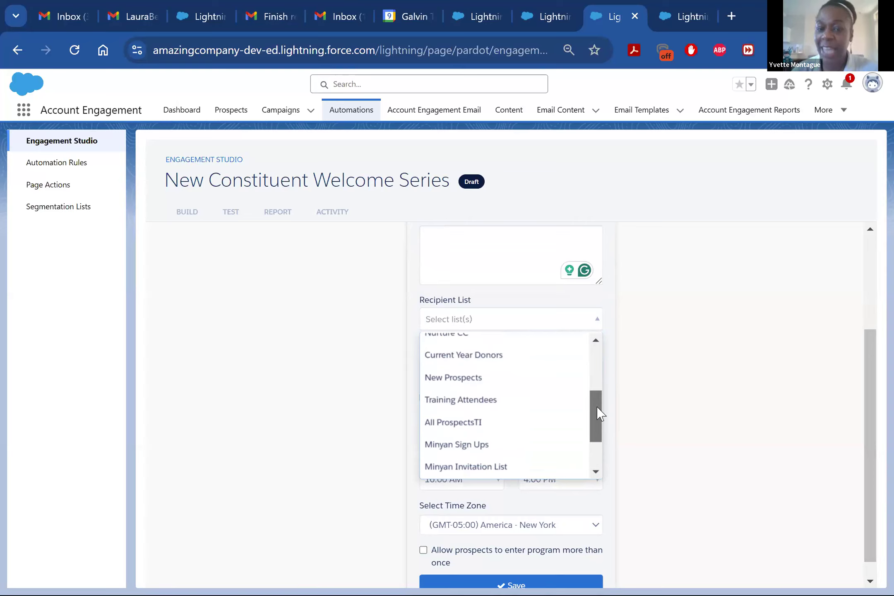
pyautogui.scroll(3, 596, 412)
pyautogui.scroll(1, 598, 385)
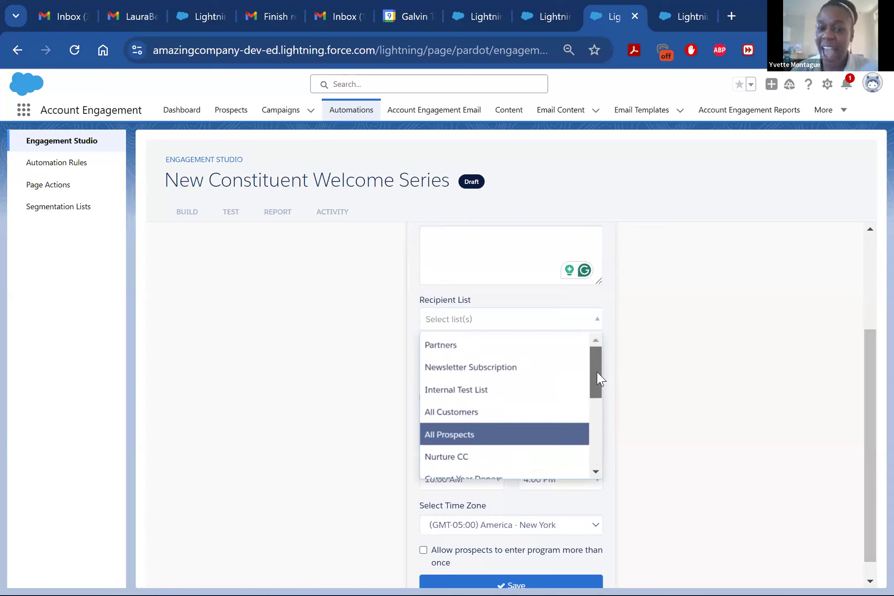
pyautogui.scroll(-3, 599, 439)
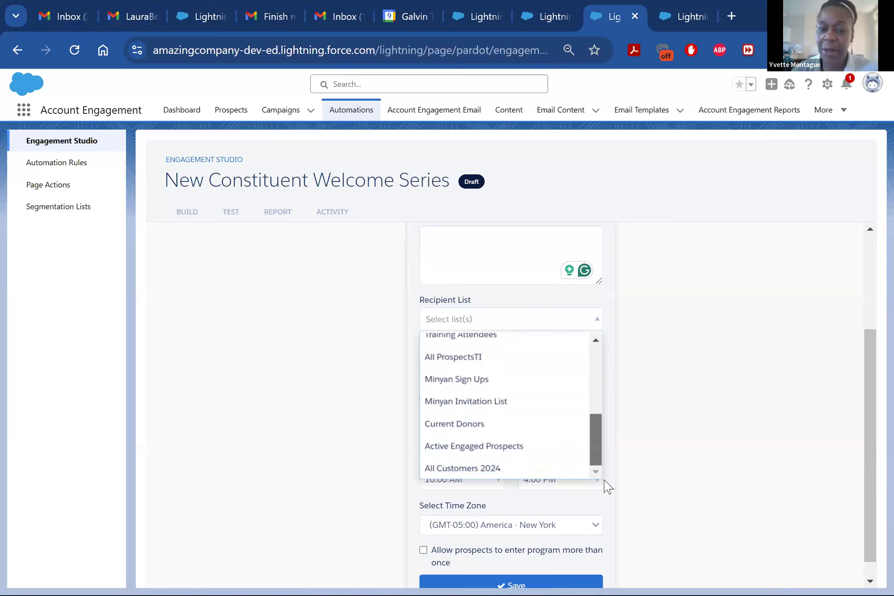
pyautogui.click(508, 451)
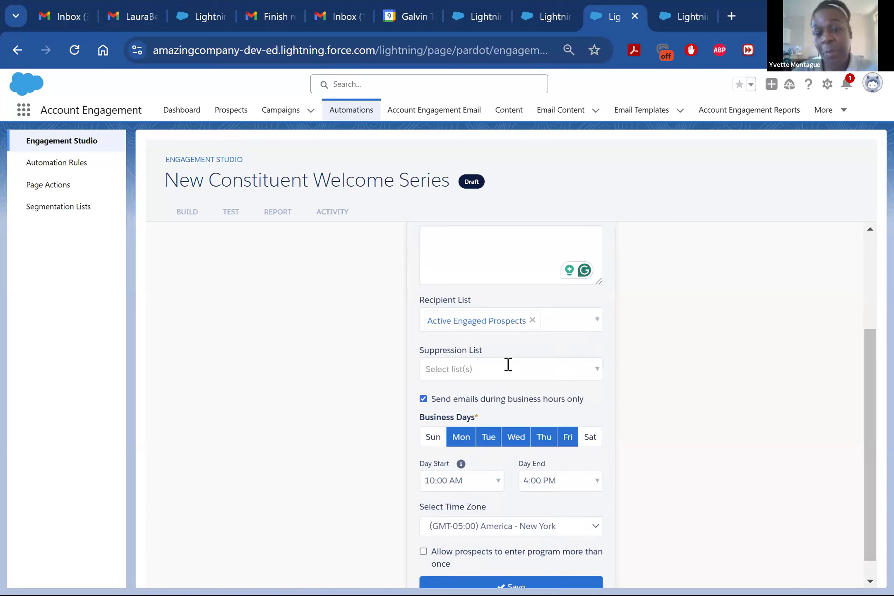
# Step: Suppress the Partners list, turn off business-hours-only sending, and save the settings
pyautogui.click(508, 364)
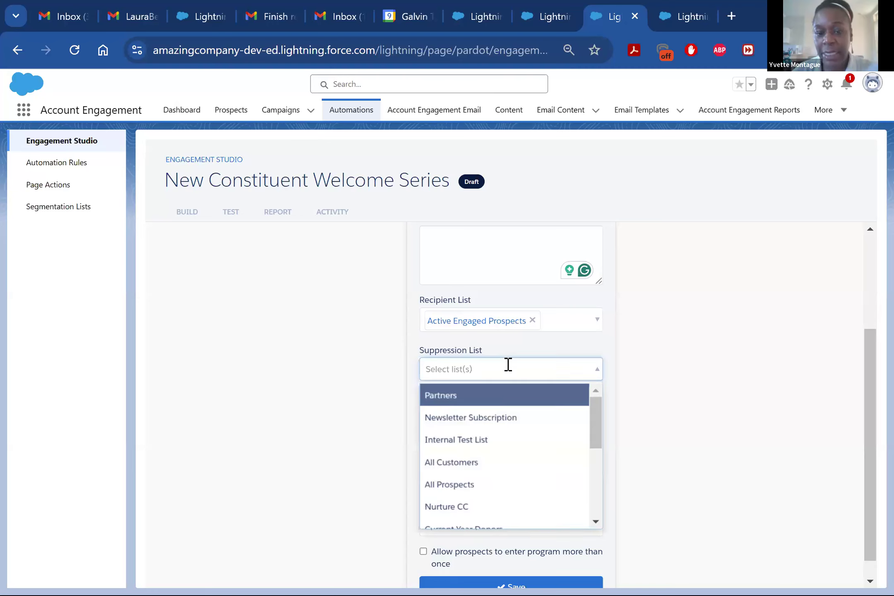
pyautogui.click(504, 397)
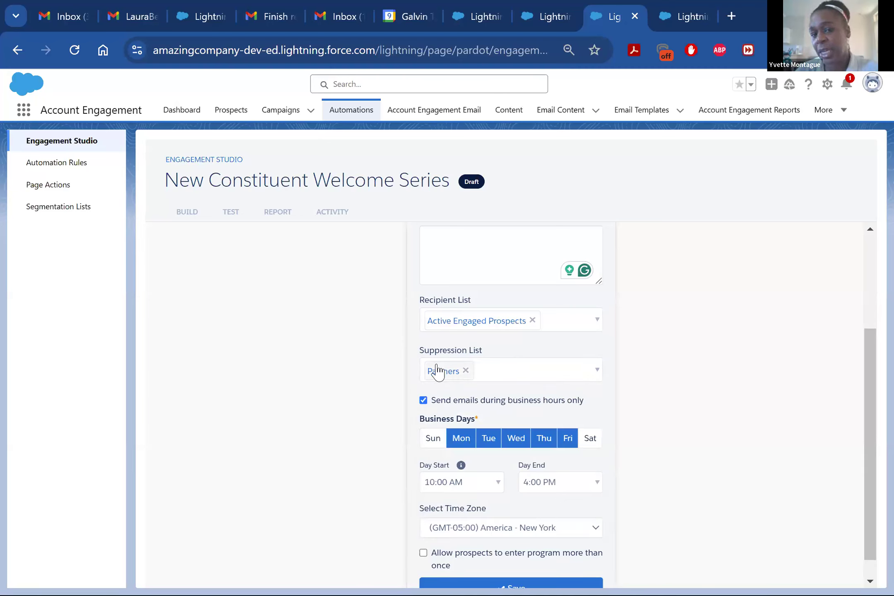
pyautogui.click(424, 400)
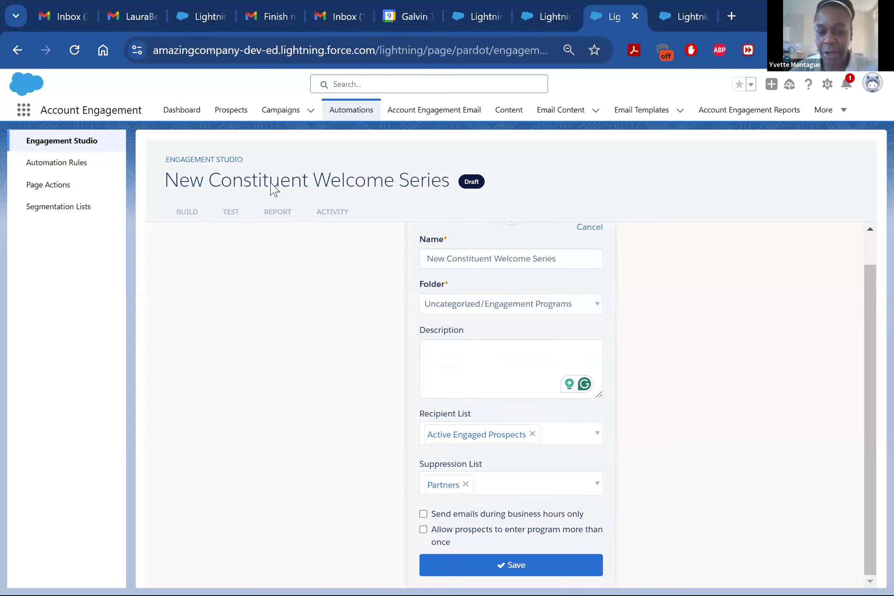
pyautogui.click(516, 565)
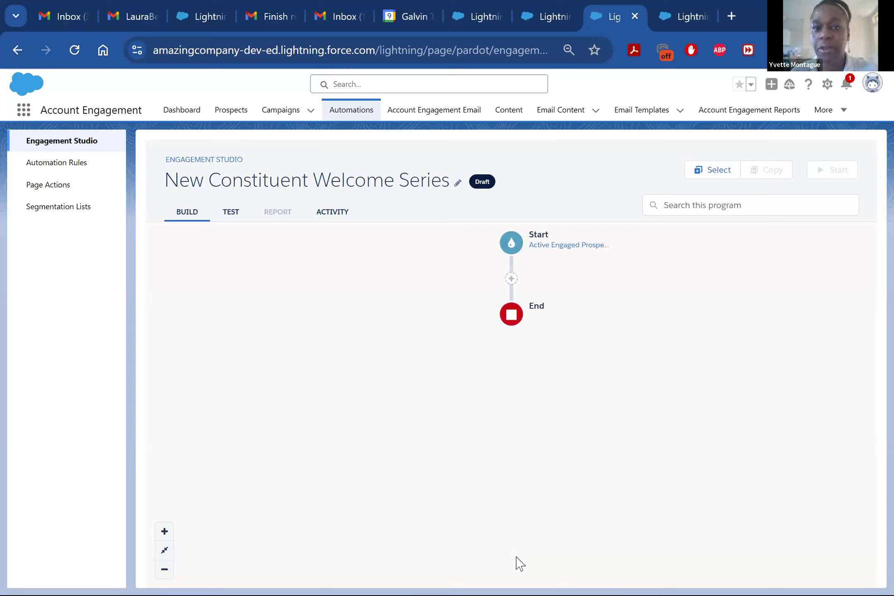
# Step: Add a new element between Start and End on the Build canvas
pyautogui.click(510, 278)
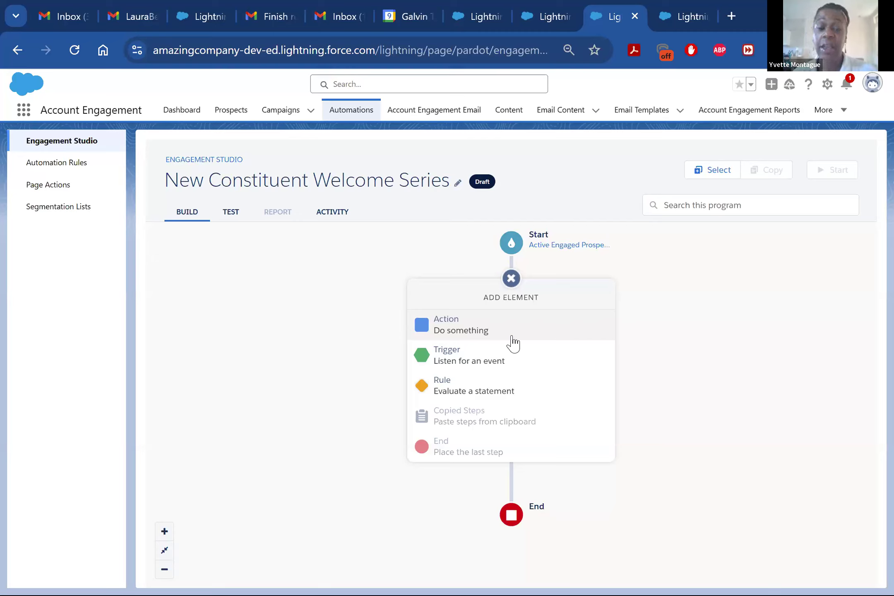
# Step: Make the new step a Send Email action using the Welcome 1 template
pyautogui.click(513, 342)
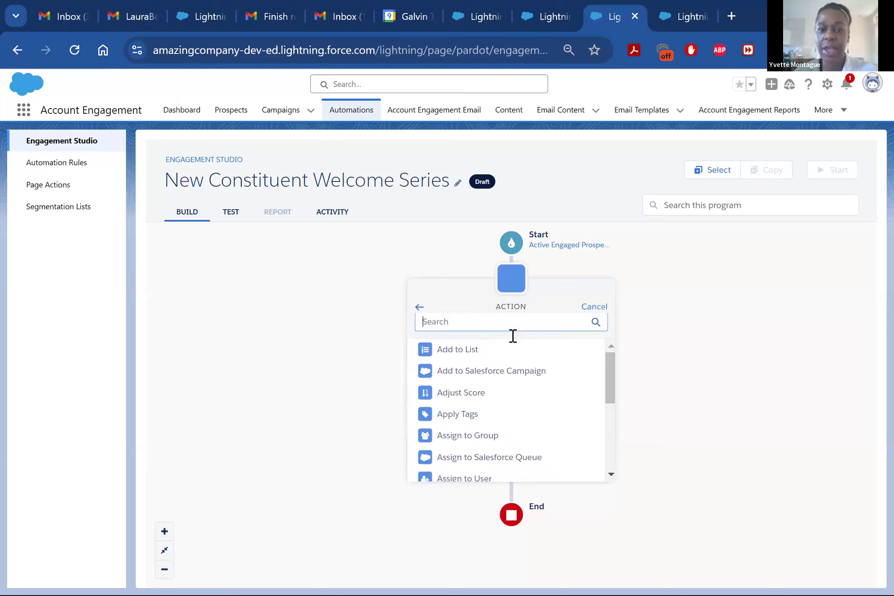
pyautogui.write('send')
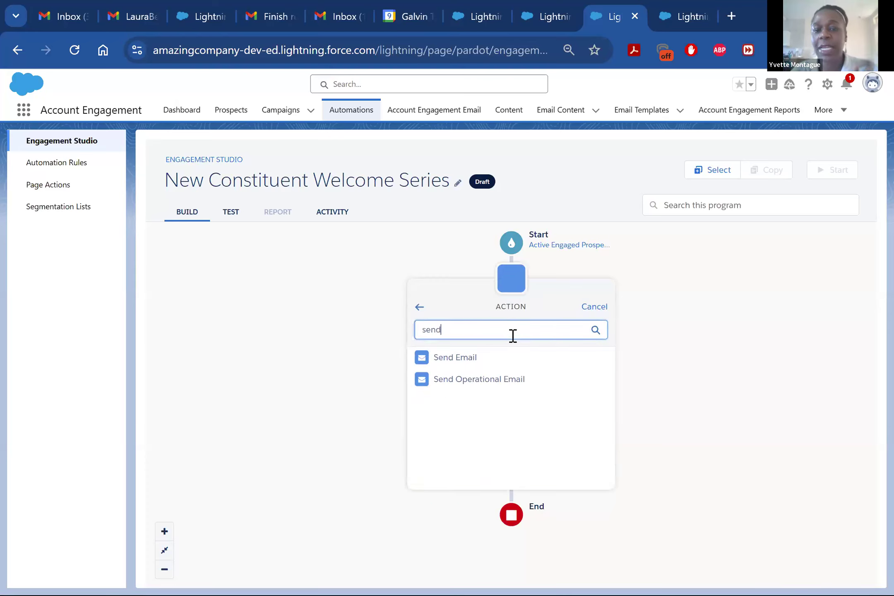
pyautogui.click(504, 357)
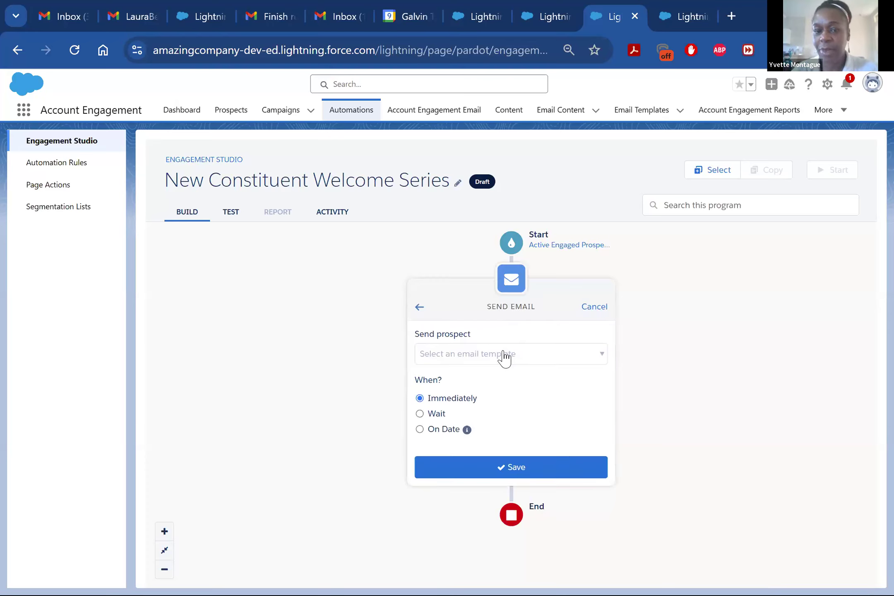
pyautogui.click(468, 357)
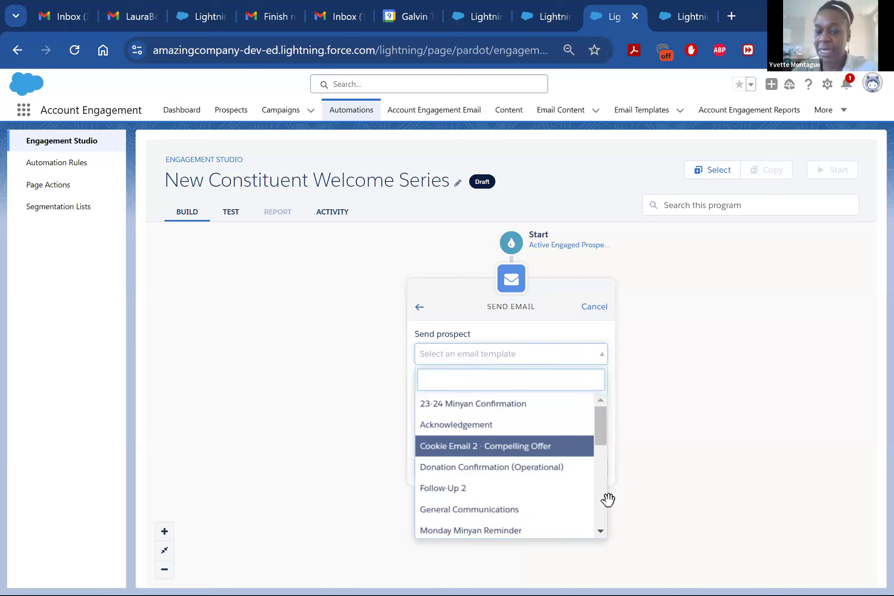
pyautogui.write('welc')
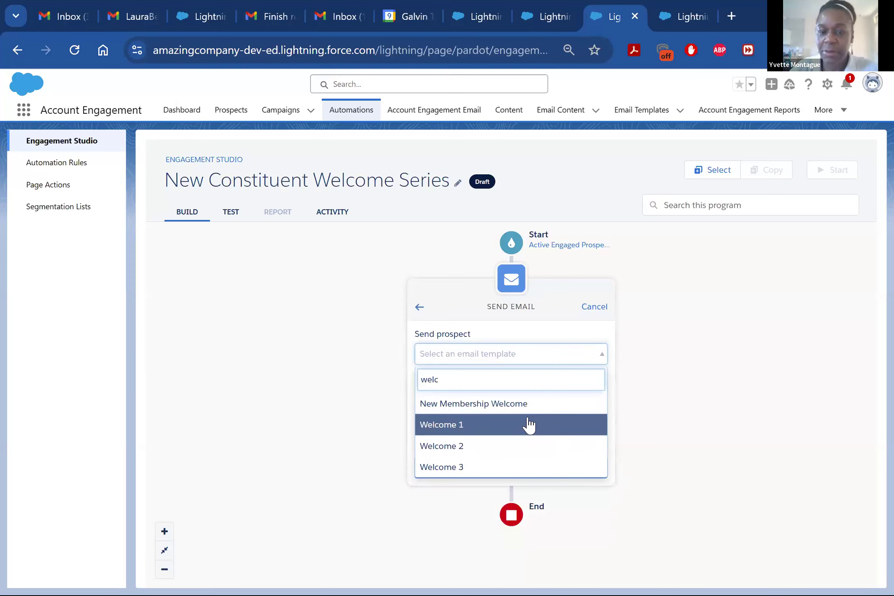
pyautogui.click(543, 406)
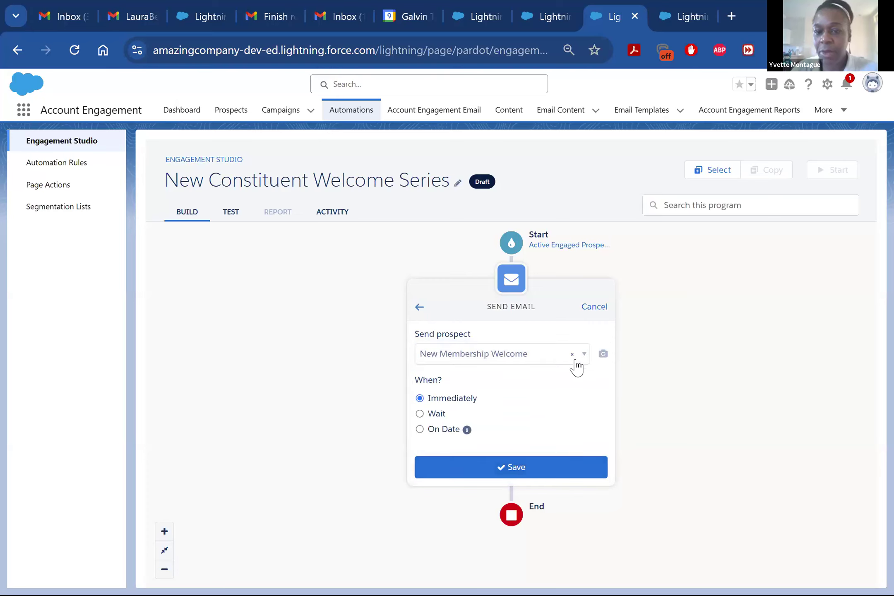
pyautogui.click(571, 355)
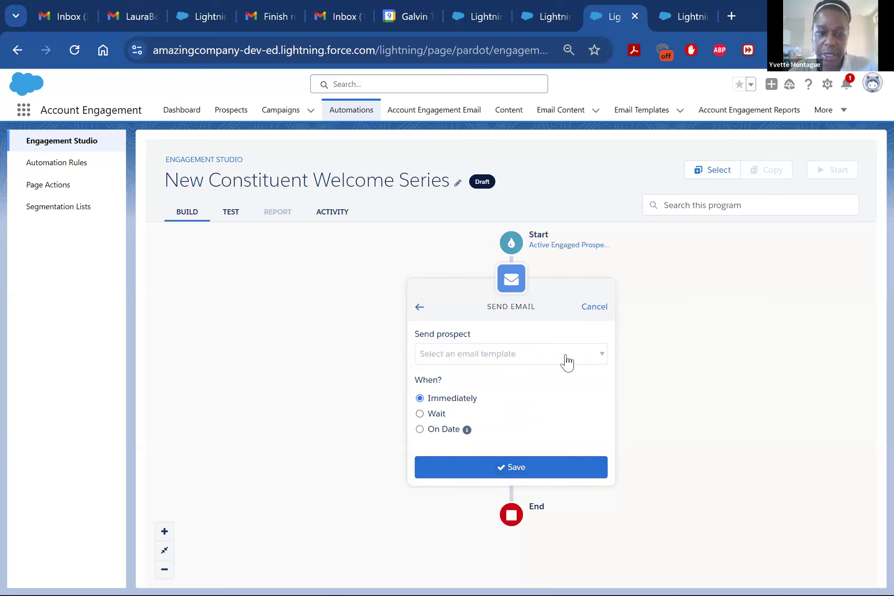
pyautogui.click(566, 355)
pyautogui.write('new w')
pyautogui.press('BackSpace')
pyautogui.press('BackSpace')
pyautogui.press('BackSpace')
pyautogui.press('BackSpace')
pyautogui.press('BackSpace')
pyautogui.write('wel')
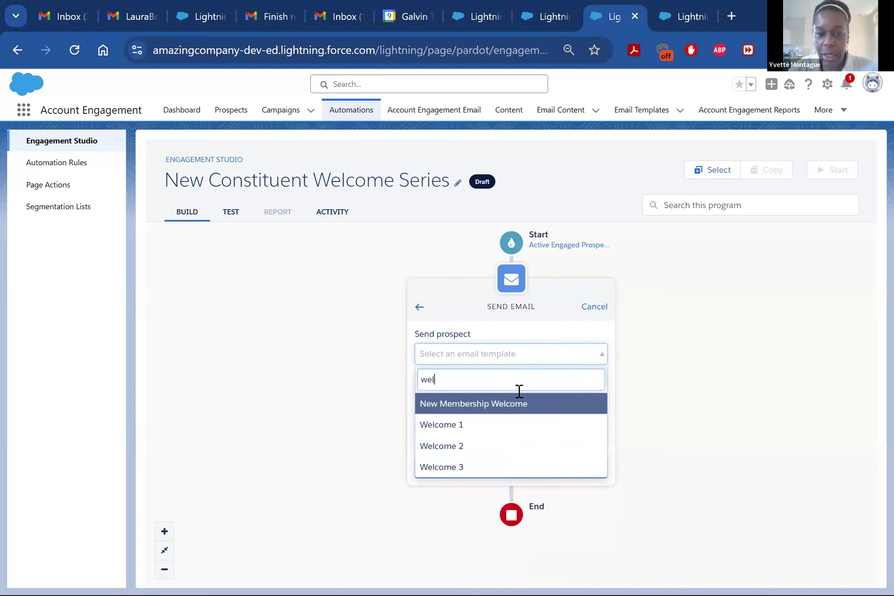
pyautogui.click(499, 423)
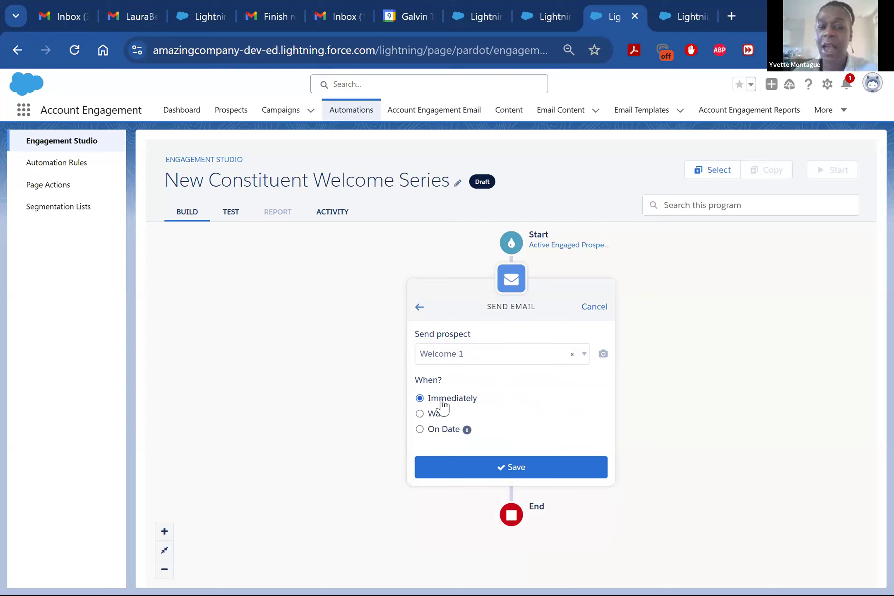
# Step: Set the email to send after a 5-hour wait and save the step
pyautogui.click(419, 413)
pyautogui.click(440, 443)
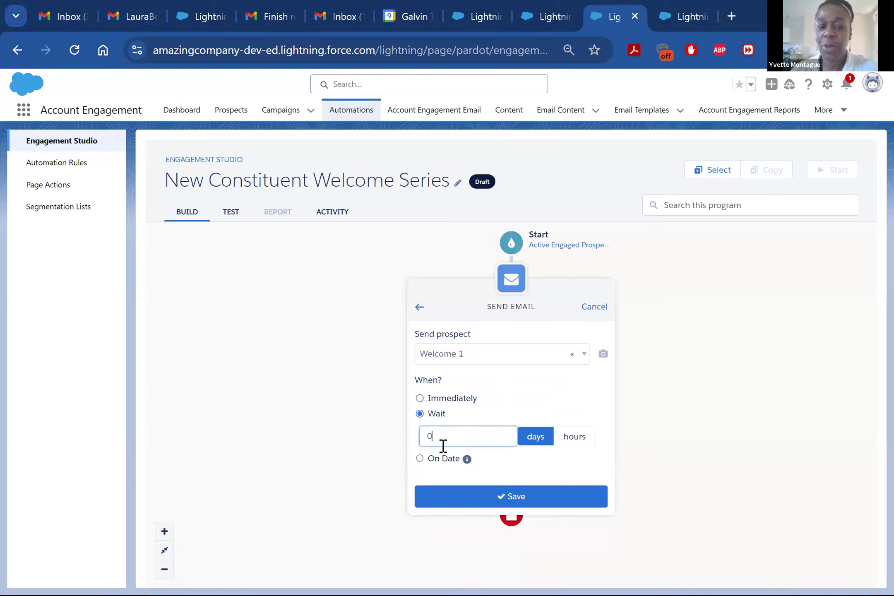
pyautogui.write('1')
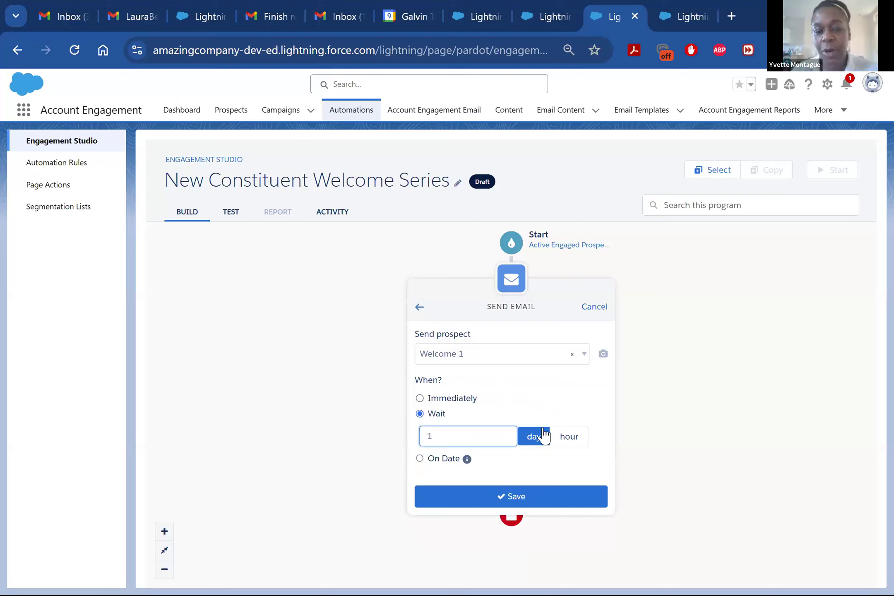
pyautogui.click(565, 439)
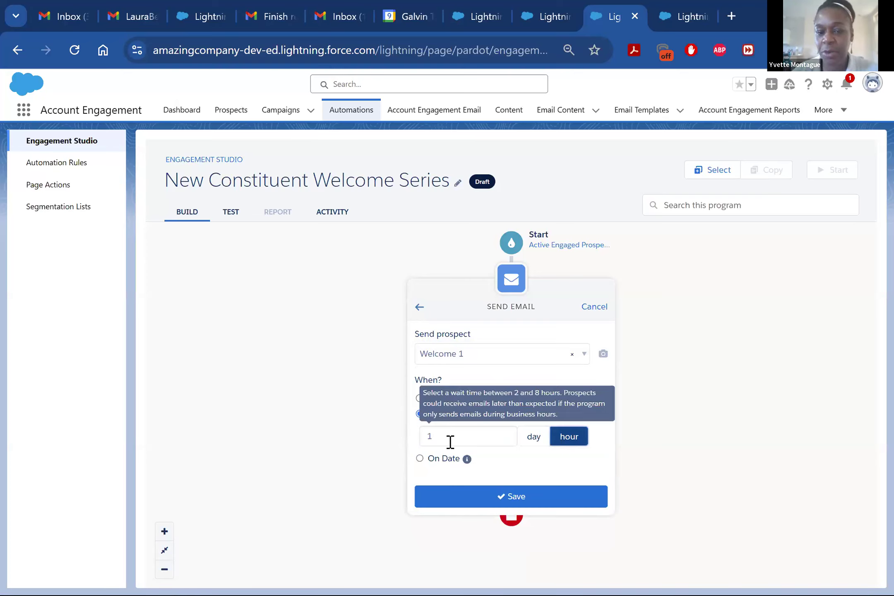
pyautogui.moveTo(442, 441); pyautogui.dragTo(401, 431)
pyautogui.write('5')
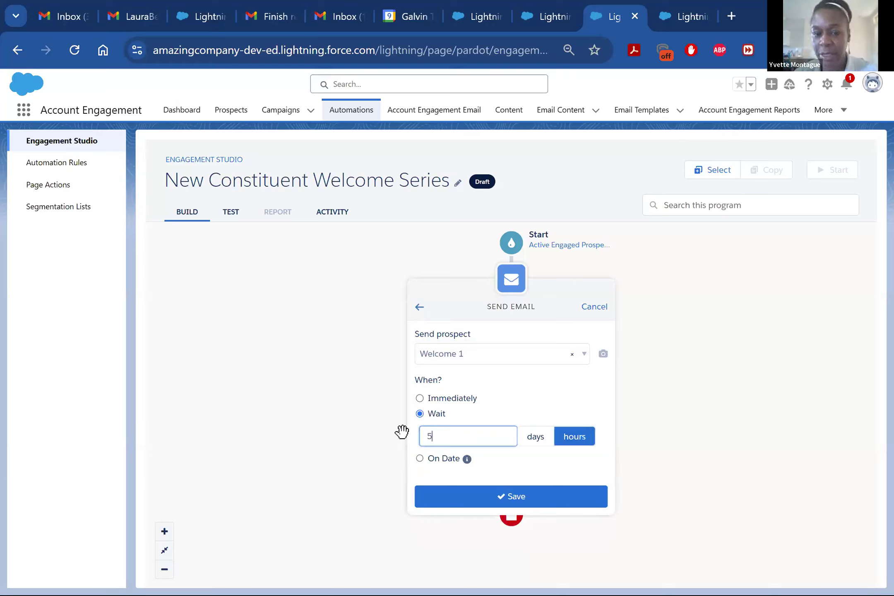
pyautogui.click(419, 459)
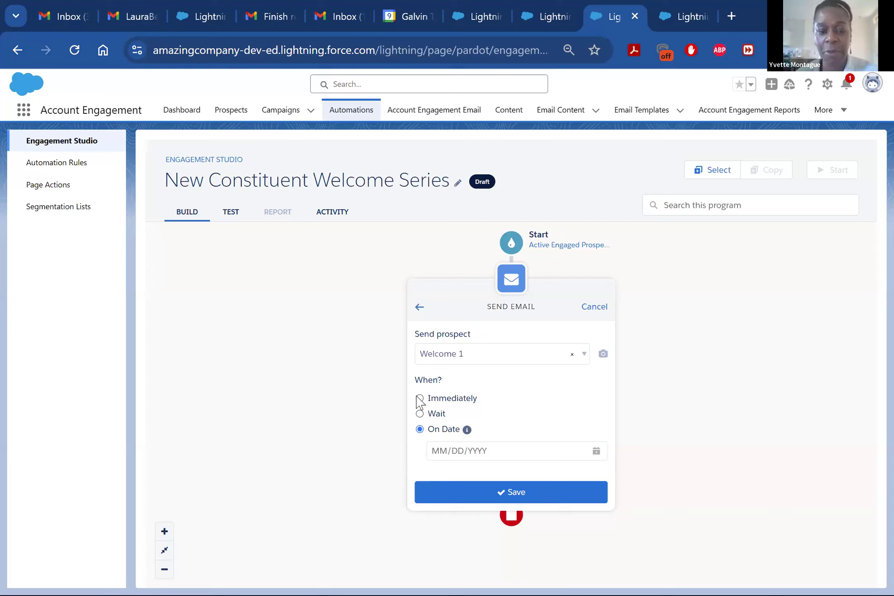
pyautogui.click(419, 413)
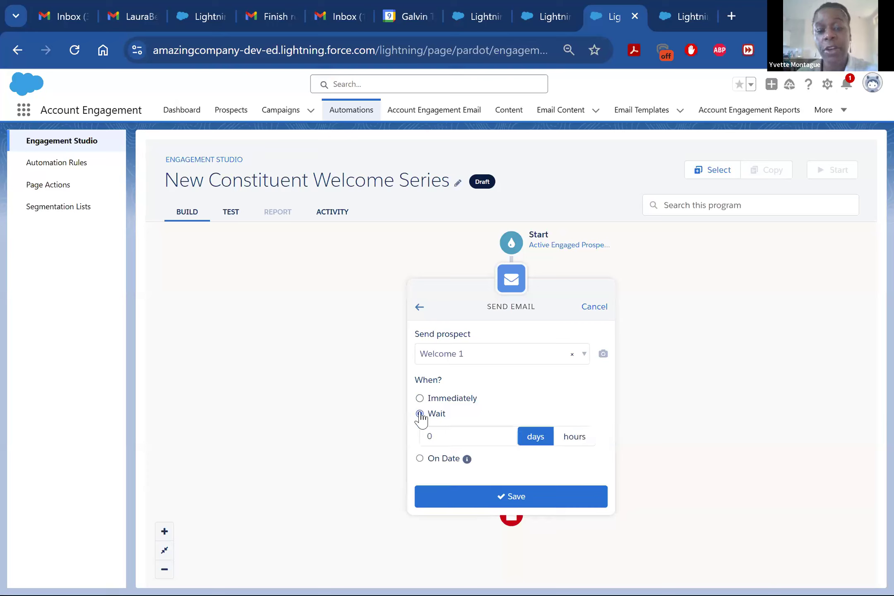
pyautogui.click(573, 438)
pyautogui.click(458, 438)
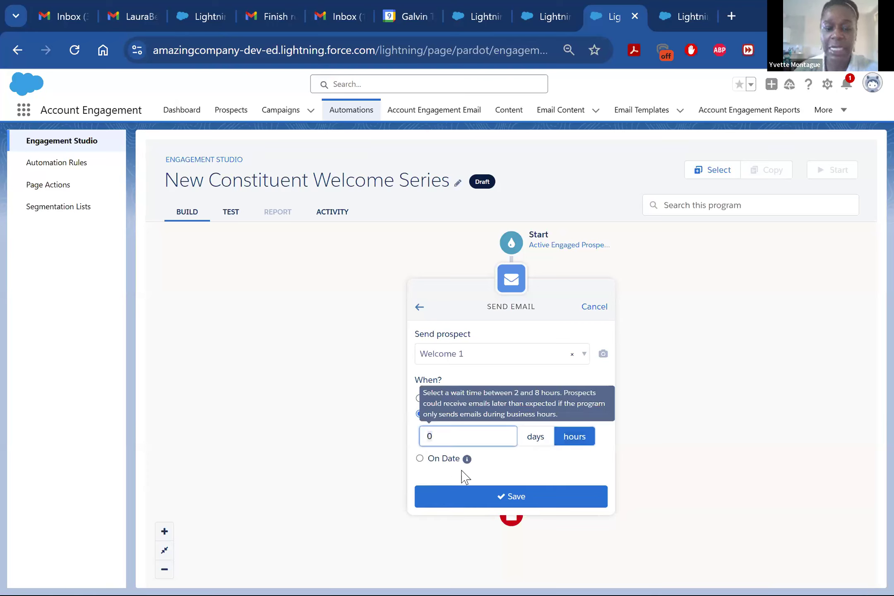
pyautogui.write('5')
pyautogui.click(517, 488)
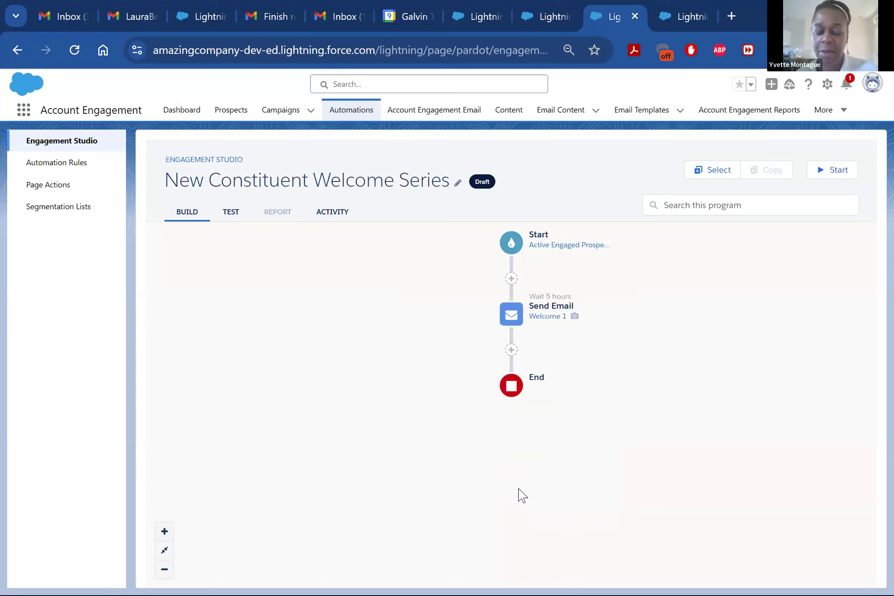
pyautogui.click(511, 350)
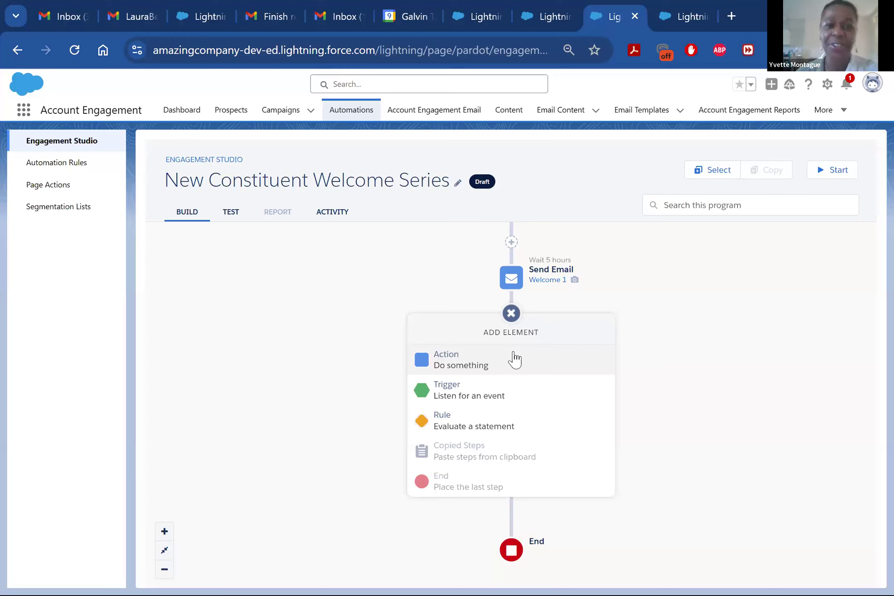
# Step: Add an Add to Salesforce Campaign action for Welcome Series Email 1 with status Sent
pyautogui.click(513, 355)
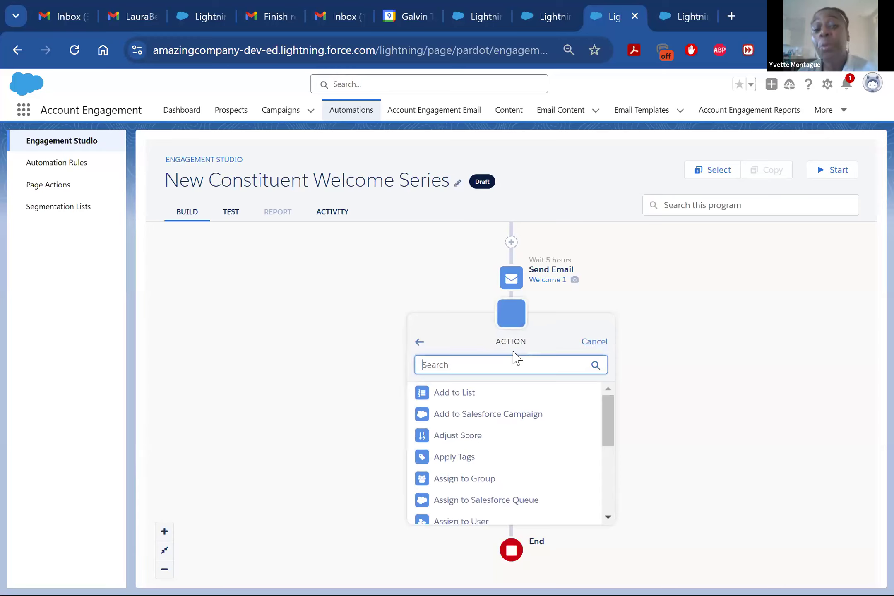
pyautogui.click(550, 423)
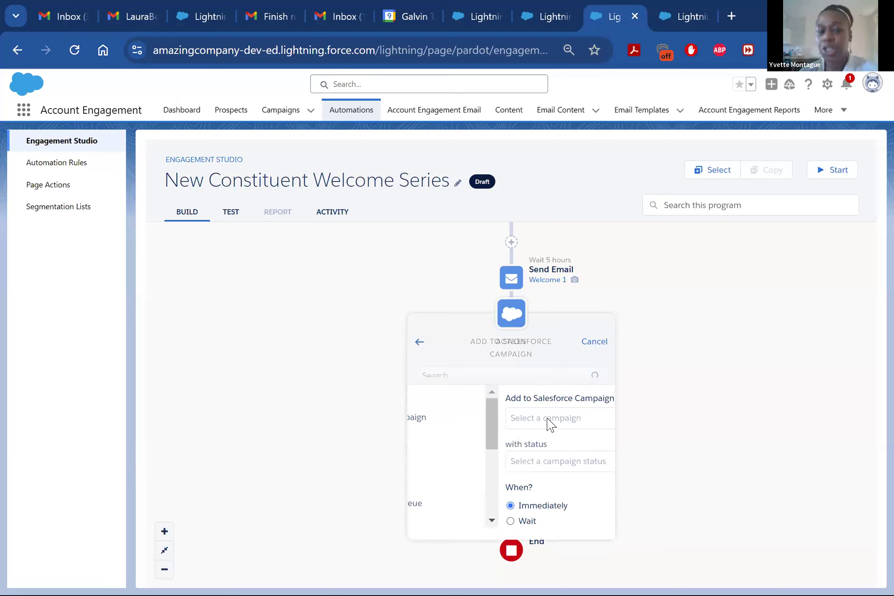
pyautogui.click(526, 403)
pyautogui.write('wel')
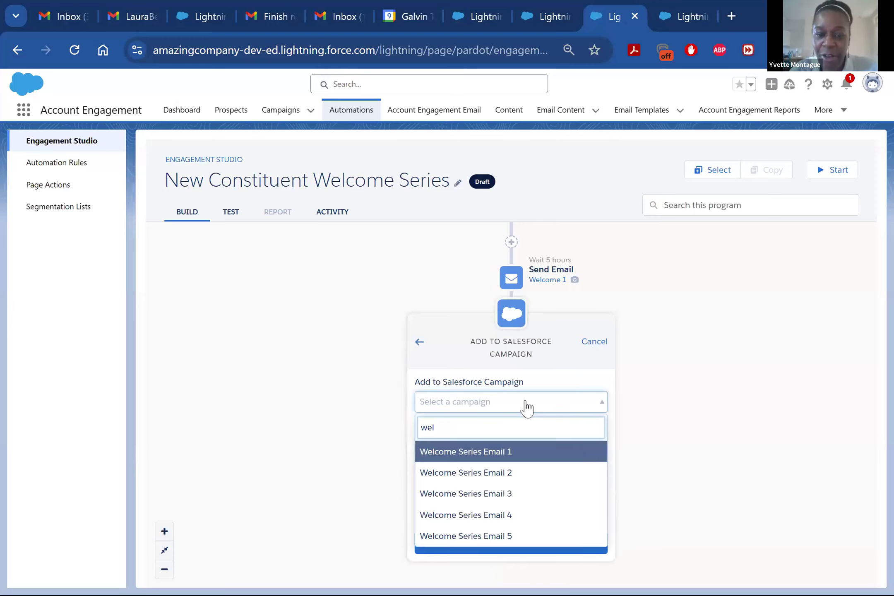
pyautogui.click(523, 458)
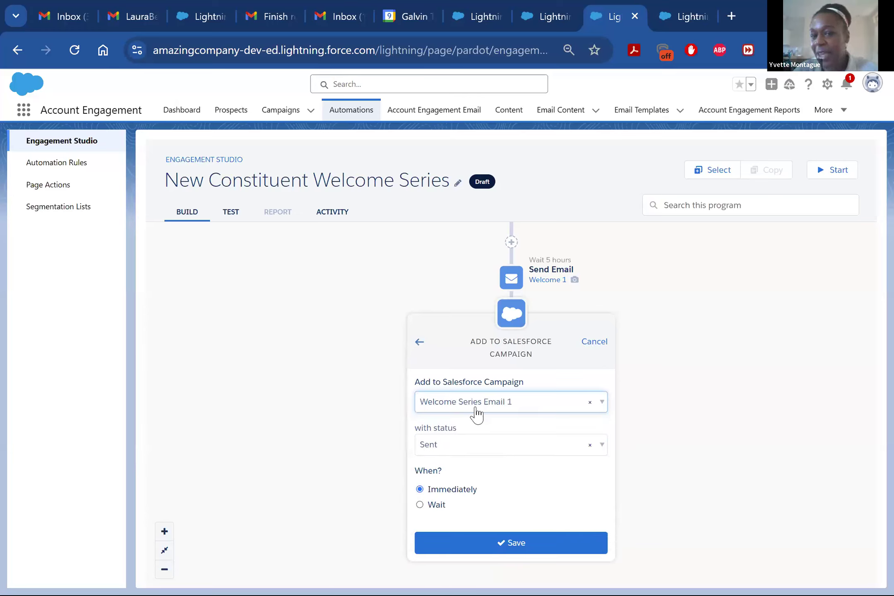
pyautogui.click(485, 544)
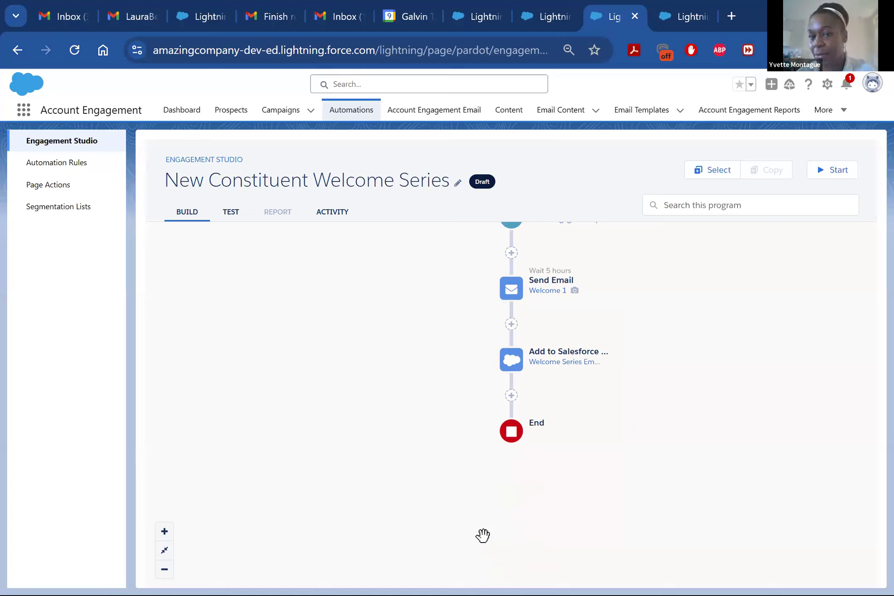
pyautogui.click(511, 395)
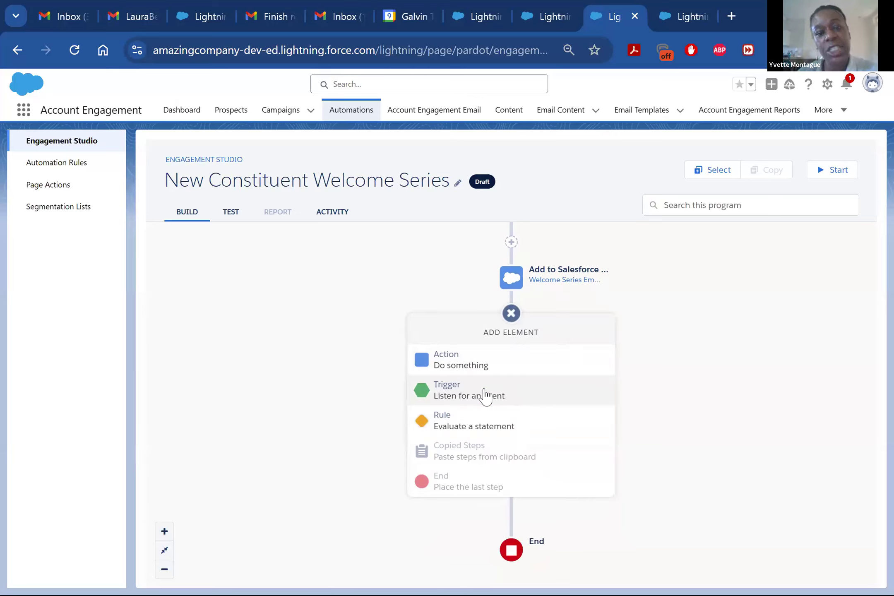
# Step: Add an Email Open trigger on Welcome 1 waiting up to 3 days
pyautogui.click(485, 396)
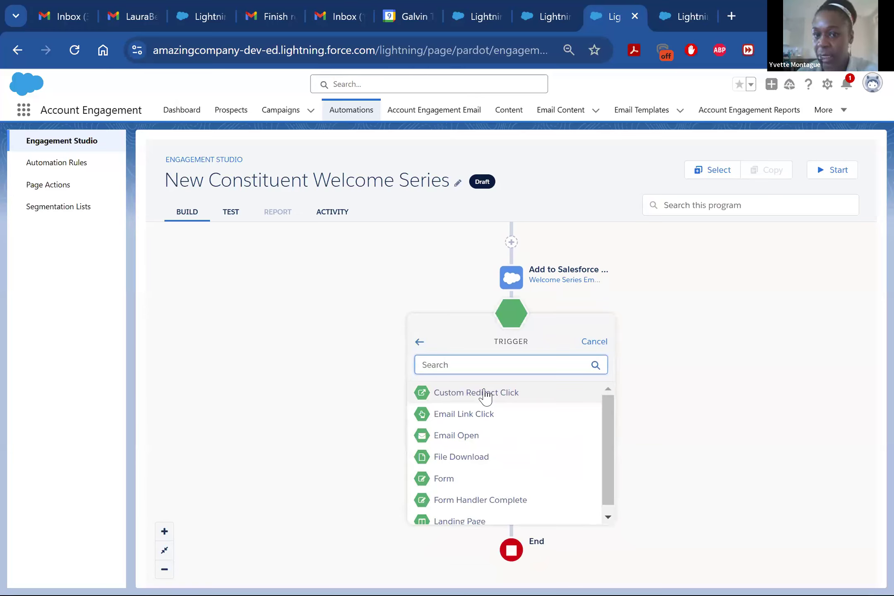
pyautogui.click(479, 441)
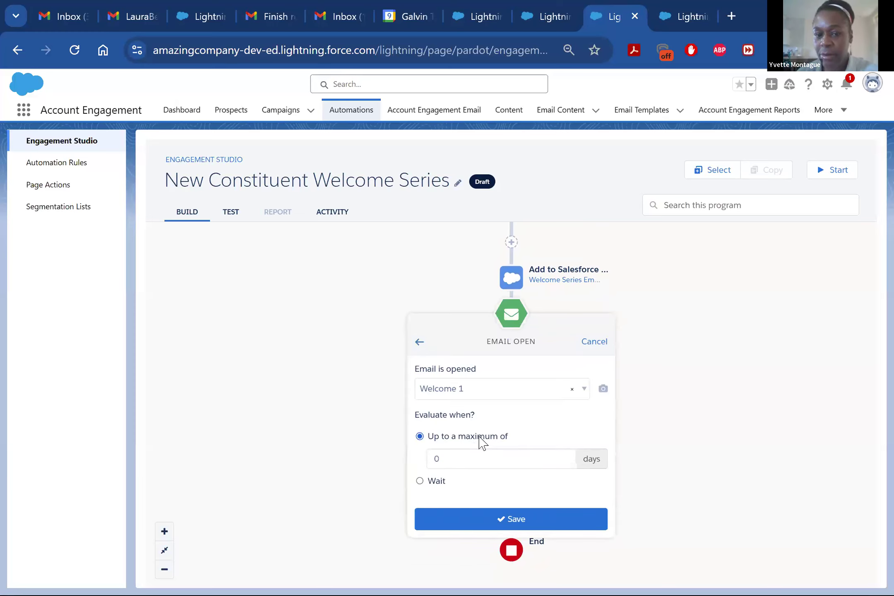
pyautogui.click(433, 457)
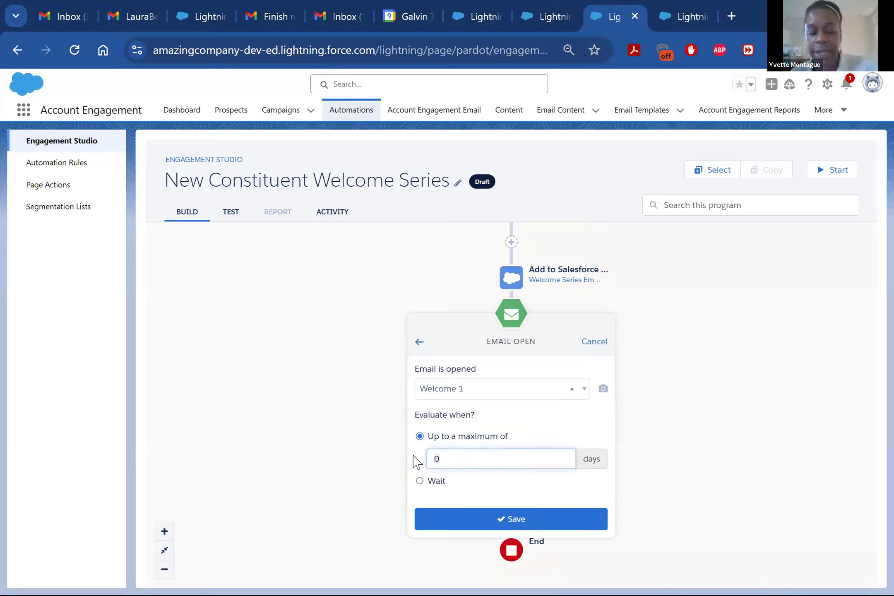
pyautogui.press('BackSpace')
pyautogui.write('3')
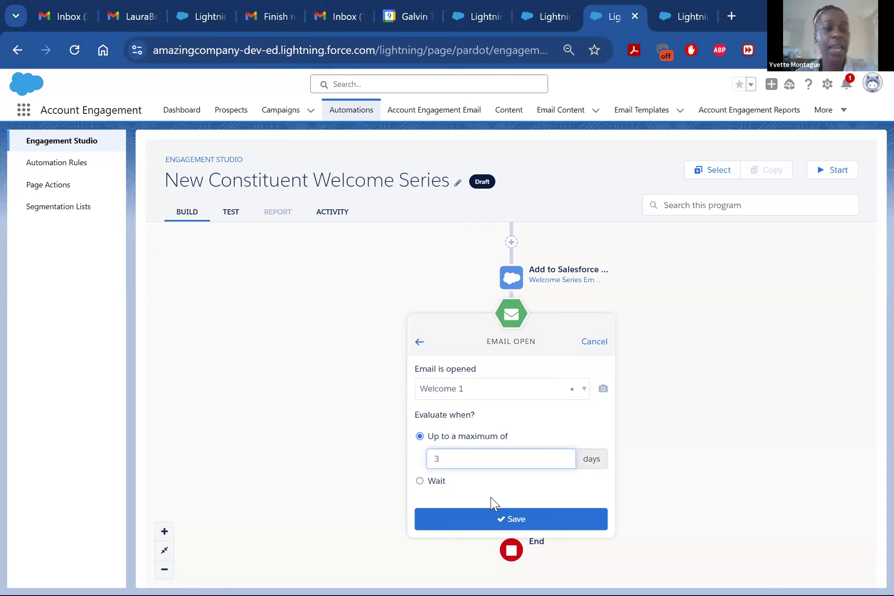
pyautogui.click(517, 520)
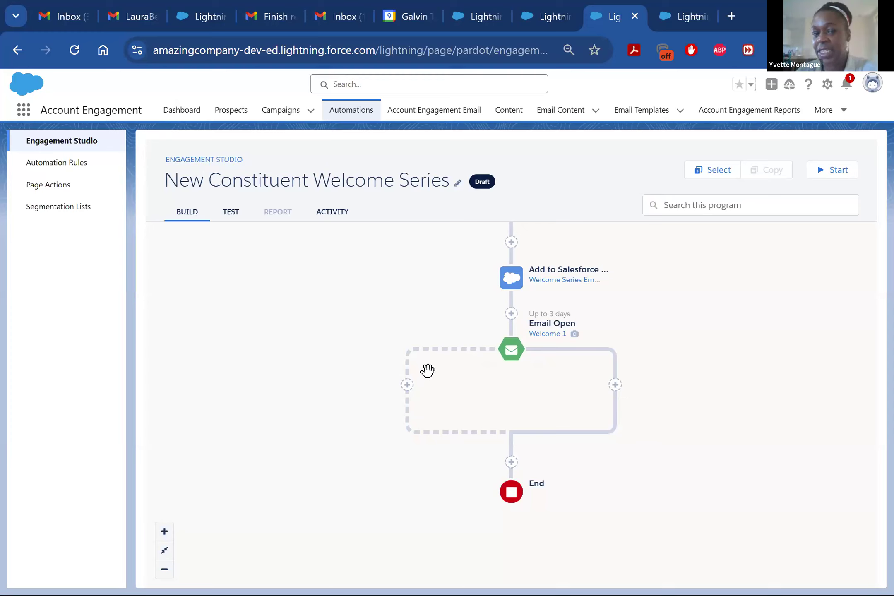
# Step: End both the Yes and No branches of the Email Open trigger
pyautogui.click(406, 385)
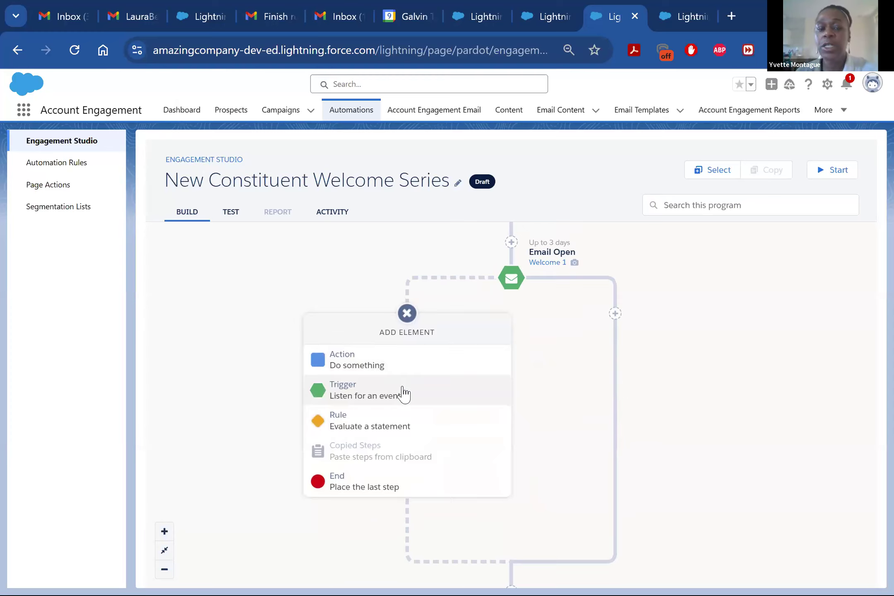
pyautogui.click(359, 477)
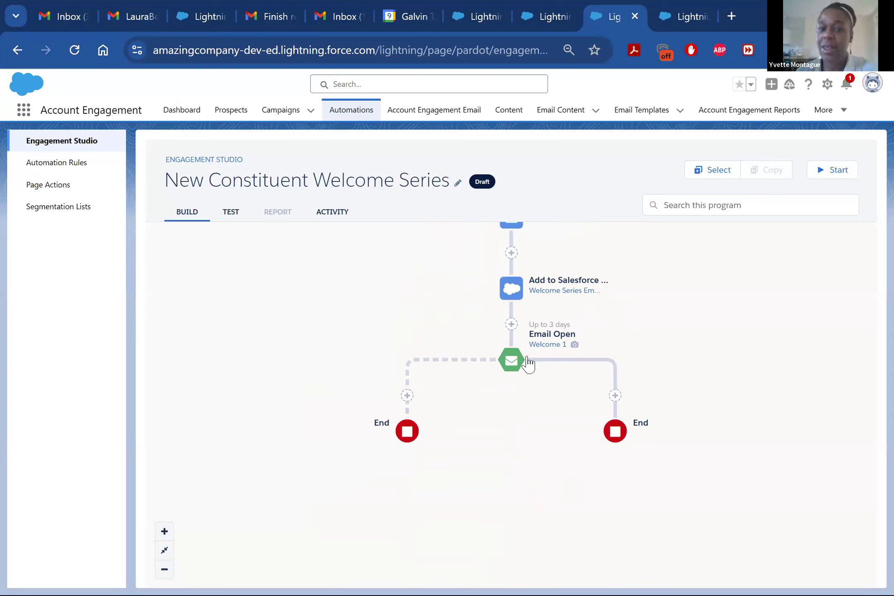
pyautogui.click(407, 395)
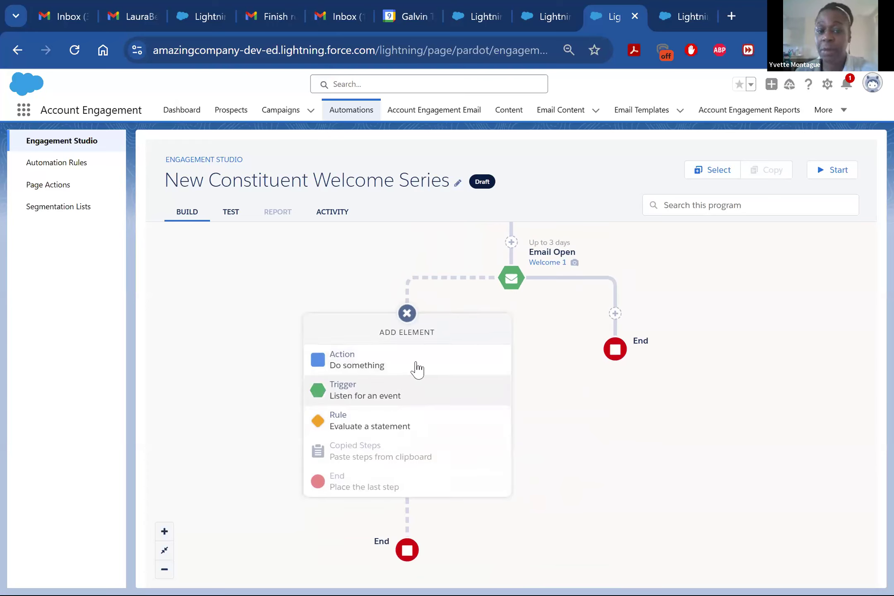
# Step: Add an Add to List action on the Email Open Yes branch, saved with no list selected
pyautogui.click(416, 363)
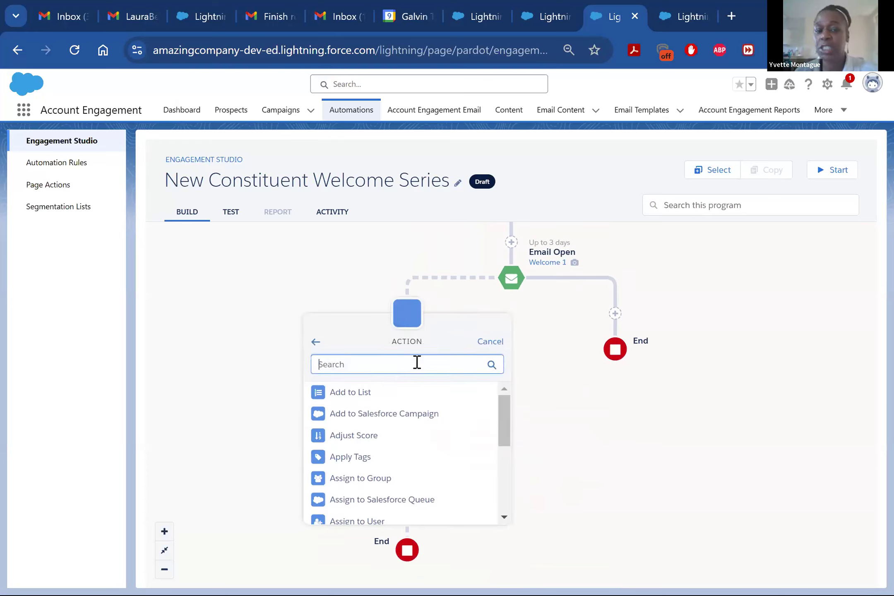
pyautogui.click(375, 393)
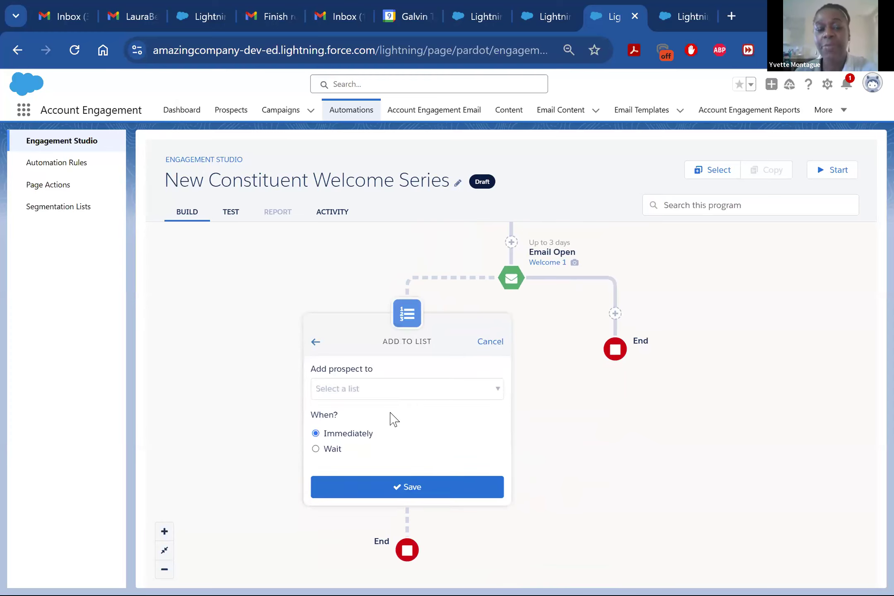
pyautogui.click(430, 485)
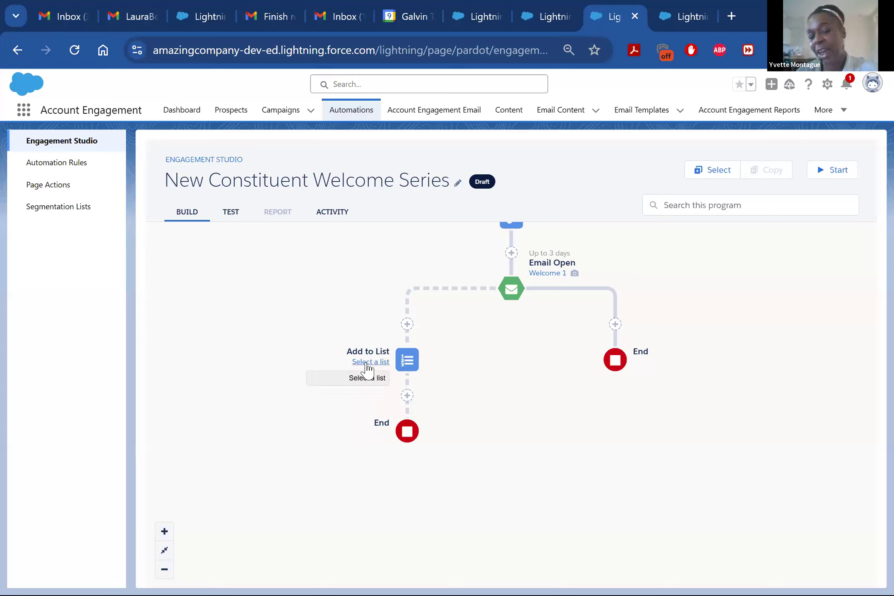
pyautogui.click(407, 359)
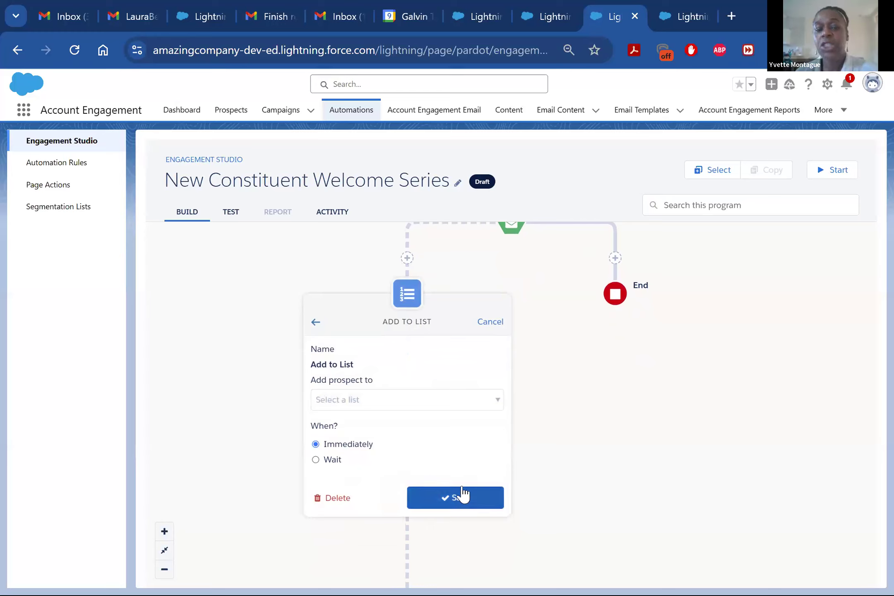
pyautogui.click(471, 499)
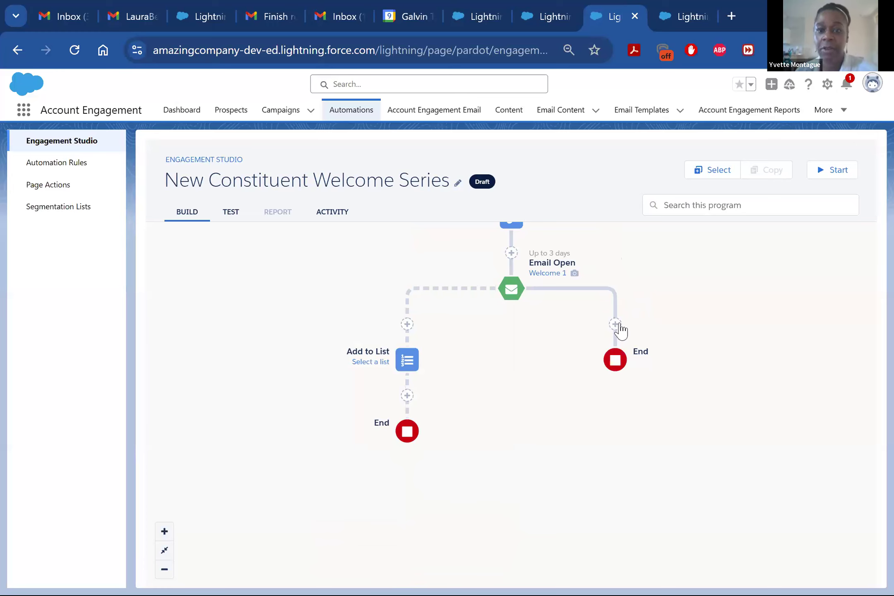
# Step: Add an Email Link Click trigger on the No branch watching a specific link for up to 1 day
pyautogui.click(619, 325)
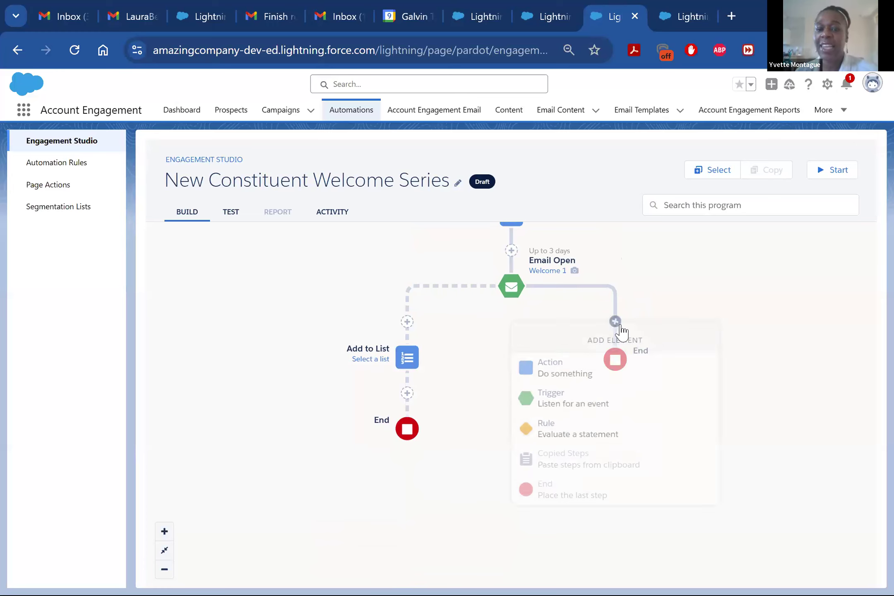
pyautogui.click(612, 395)
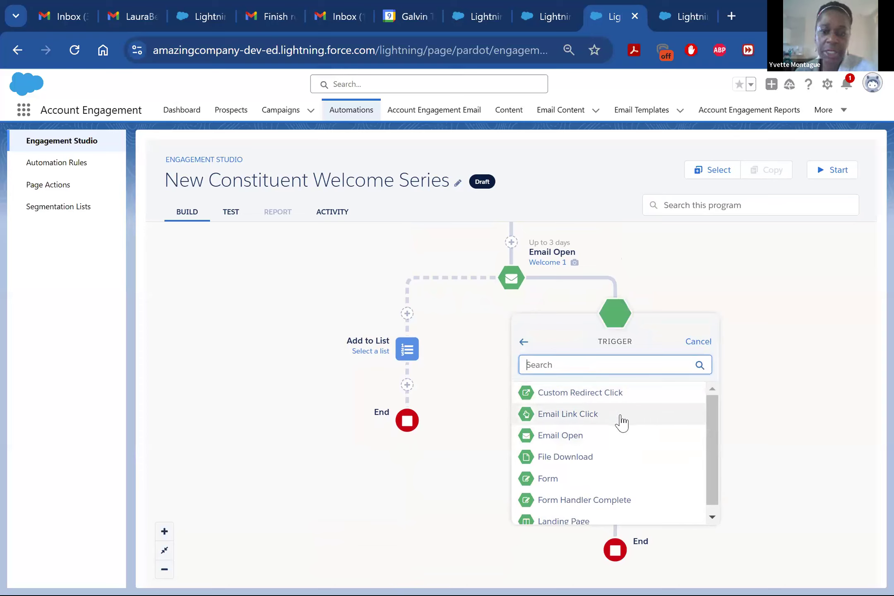
pyautogui.click(620, 417)
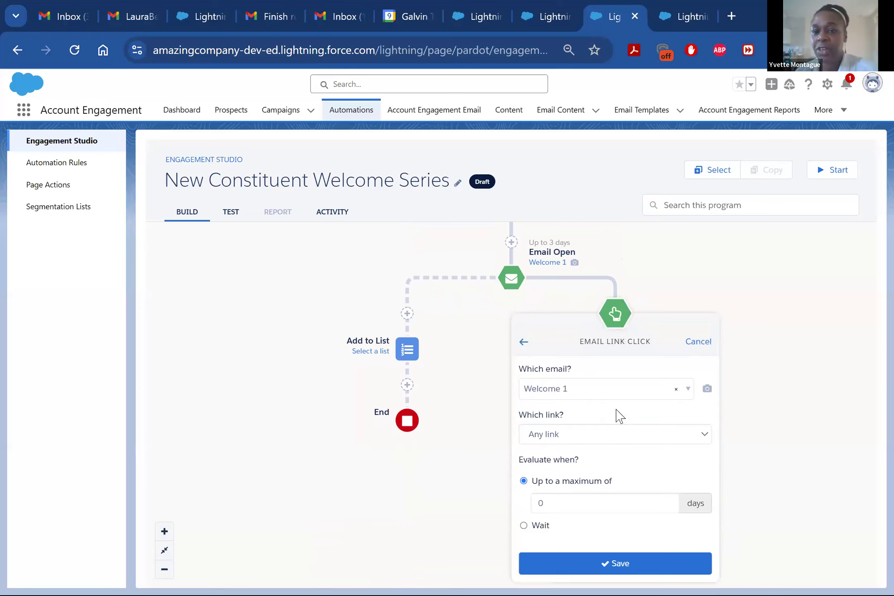
pyautogui.click(592, 435)
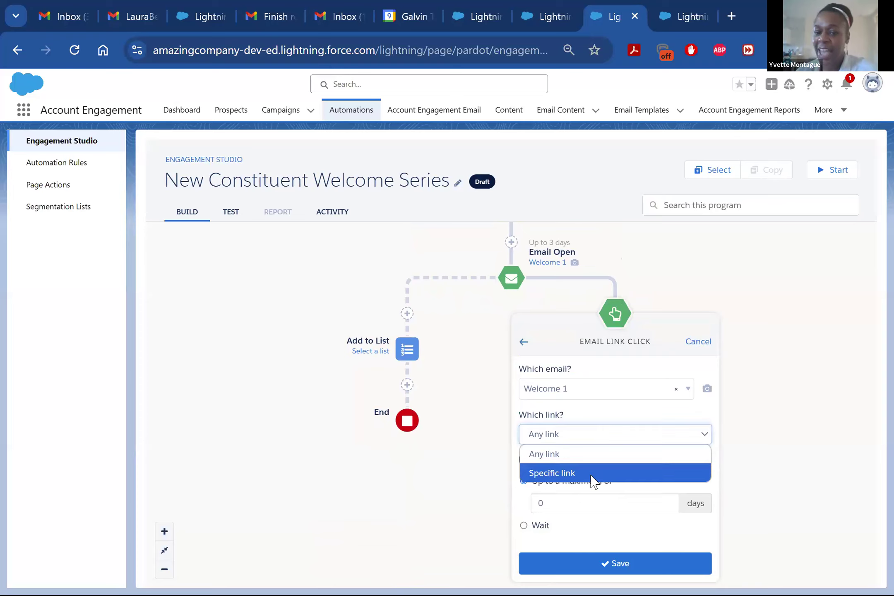
pyautogui.click(593, 473)
pyautogui.click(607, 430)
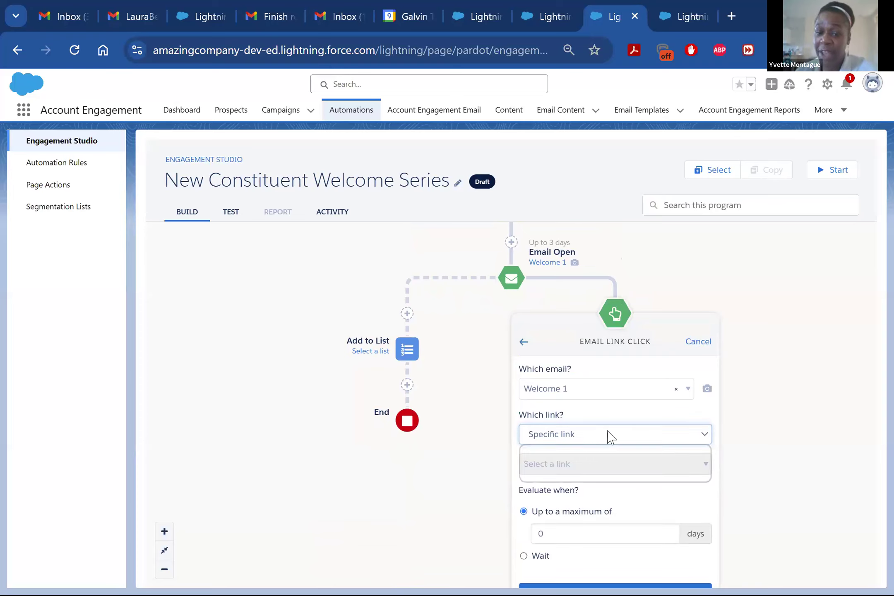
pyautogui.click(607, 431)
pyautogui.scroll(-3, 782, 329)
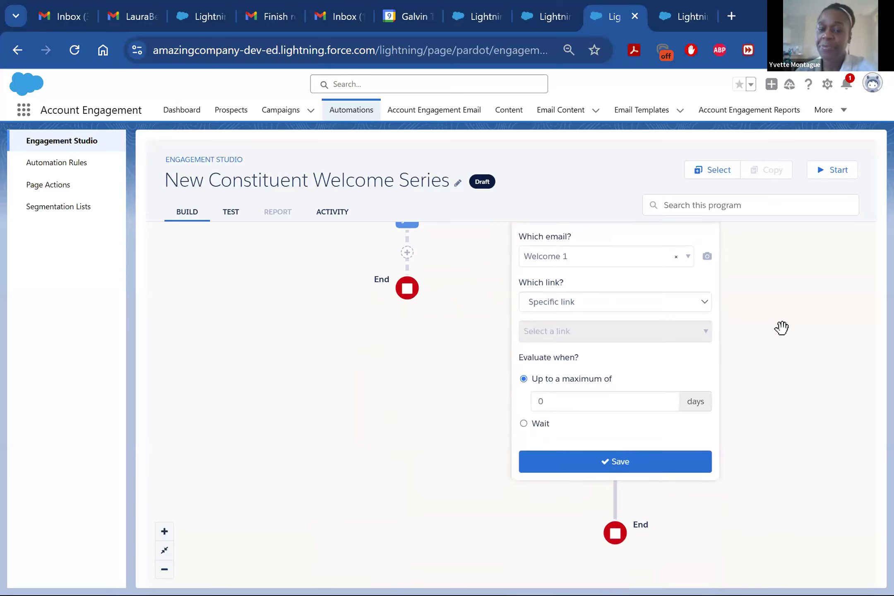
pyautogui.click(554, 405)
pyautogui.press('BackSpace')
pyautogui.write('1')
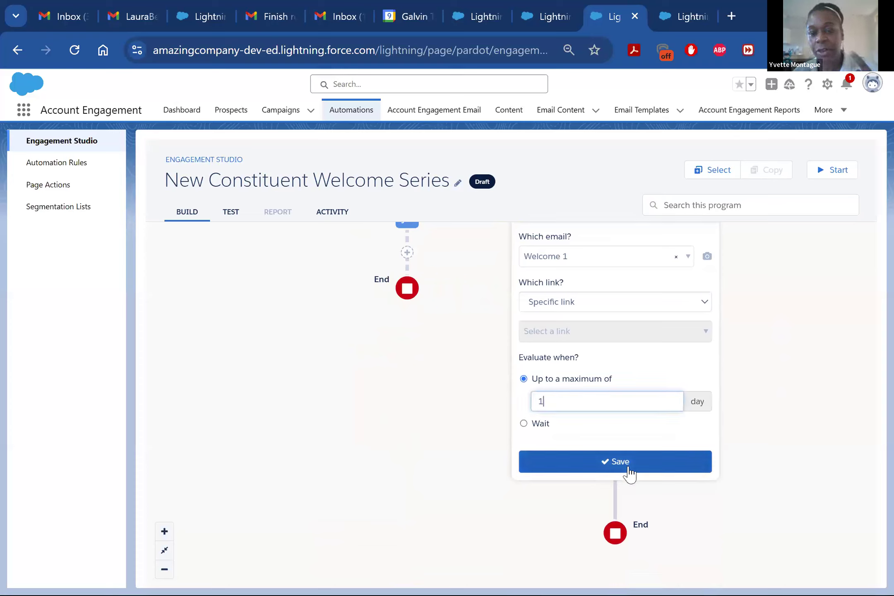
pyautogui.click(629, 472)
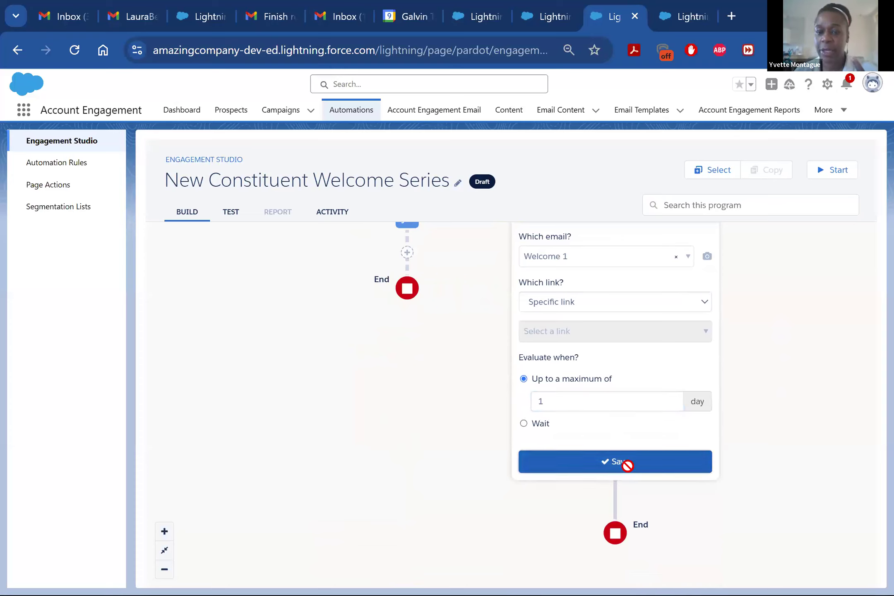
pyautogui.scroll(3, 752, 507)
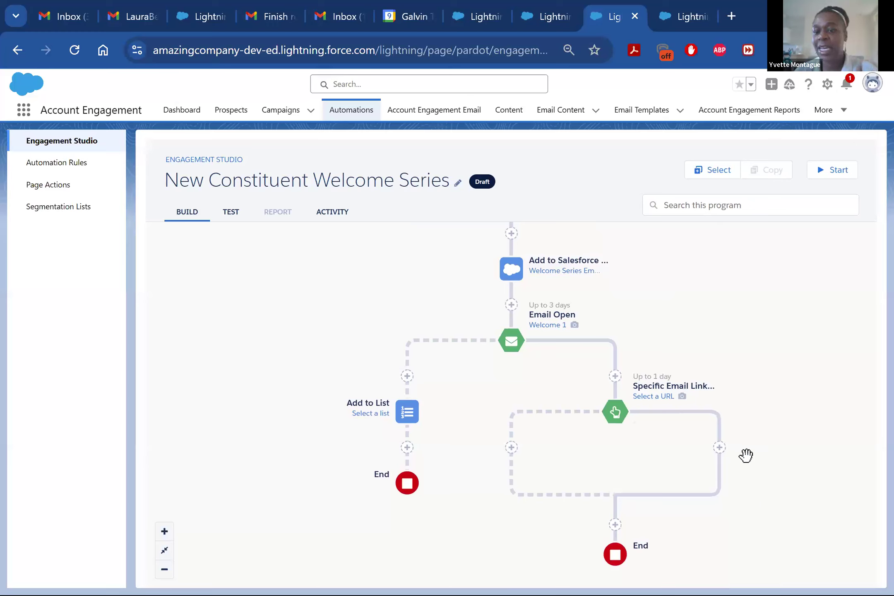
pyautogui.click(510, 447)
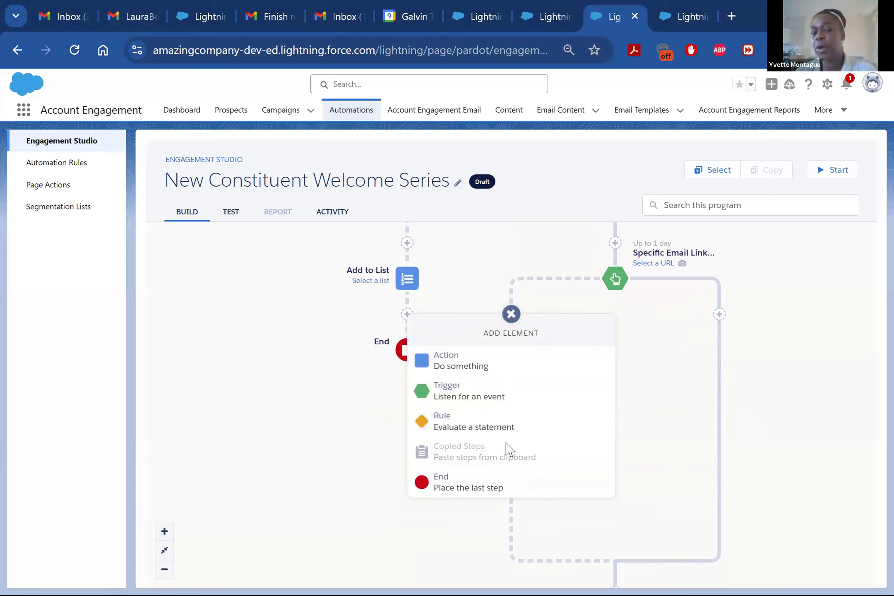
pyautogui.click(488, 363)
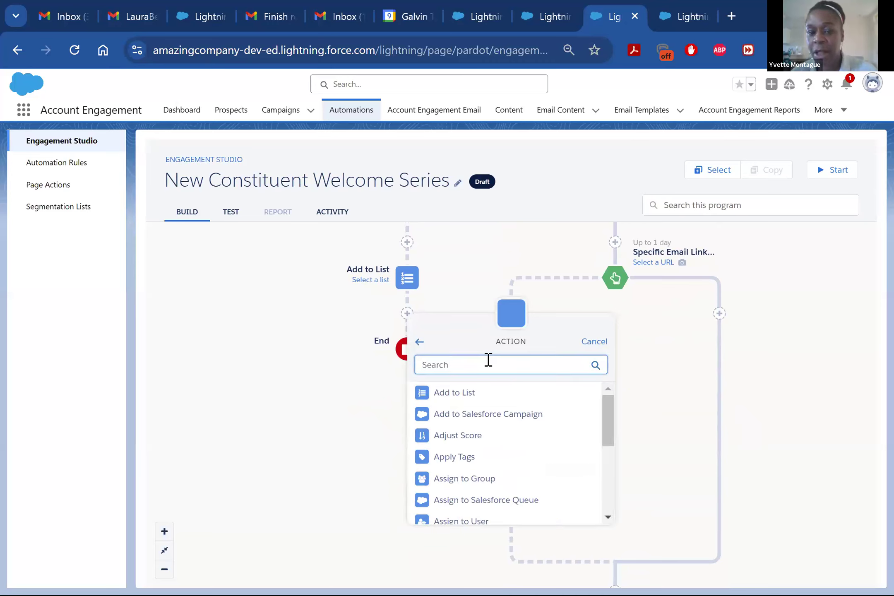
pyautogui.write('sen')
pyautogui.click(491, 398)
pyautogui.click(522, 504)
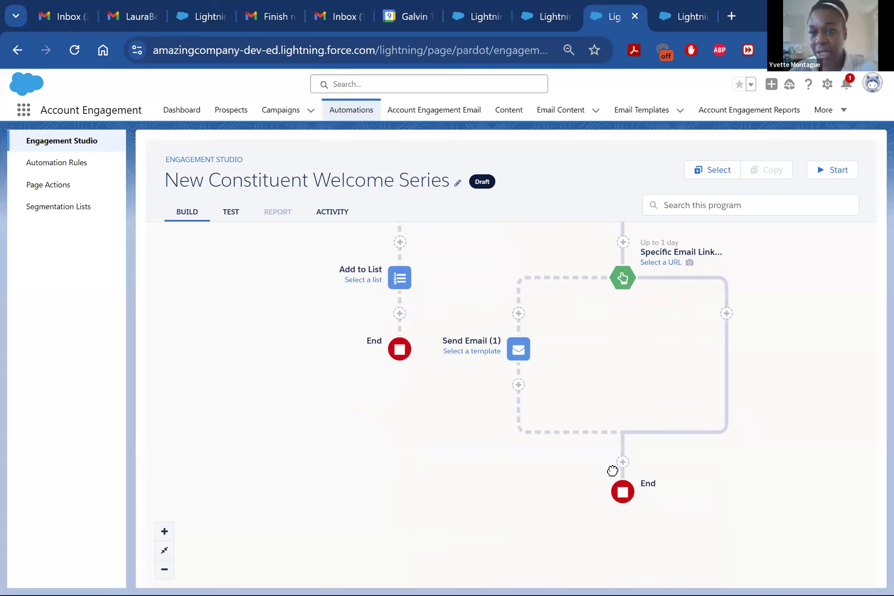
pyautogui.scroll(2, 613, 470)
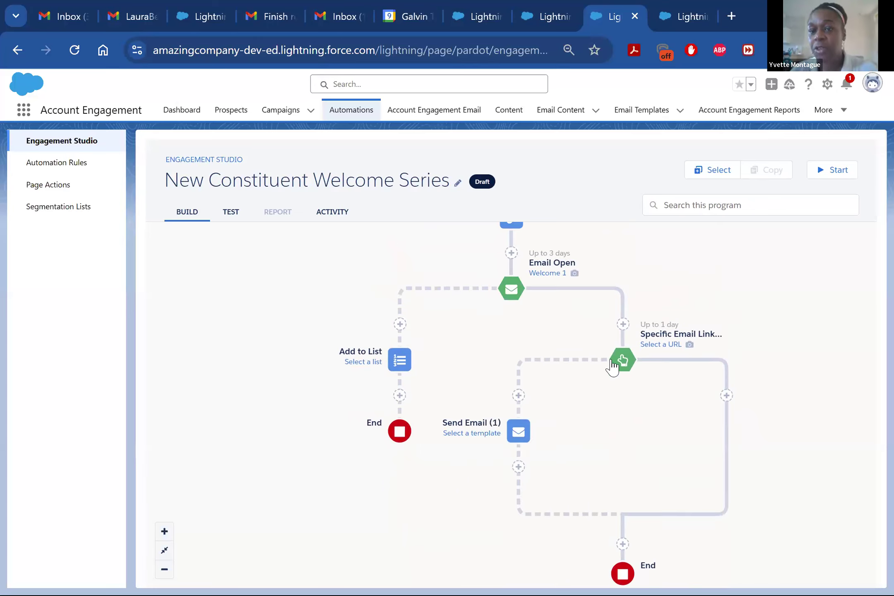
pyautogui.click(726, 396)
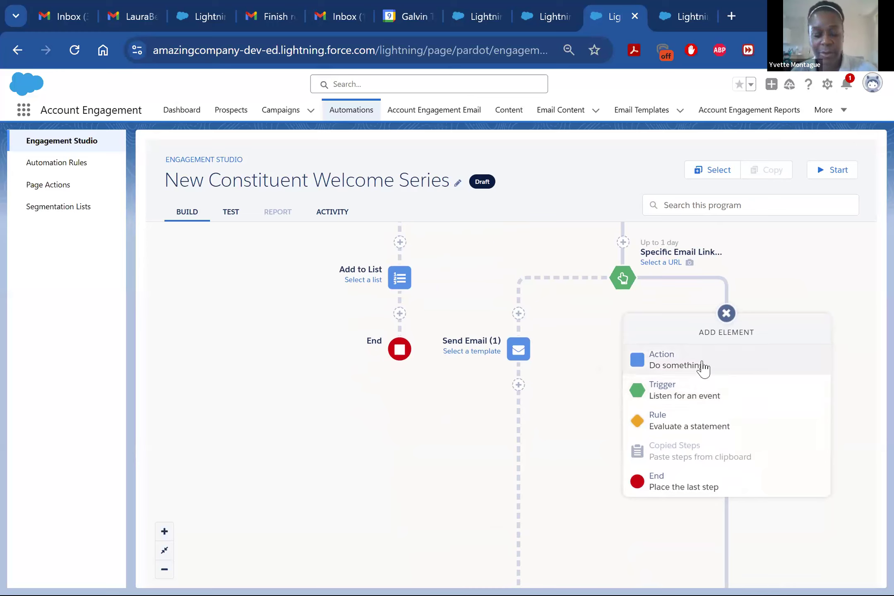
pyautogui.click(702, 368)
pyautogui.write('se')
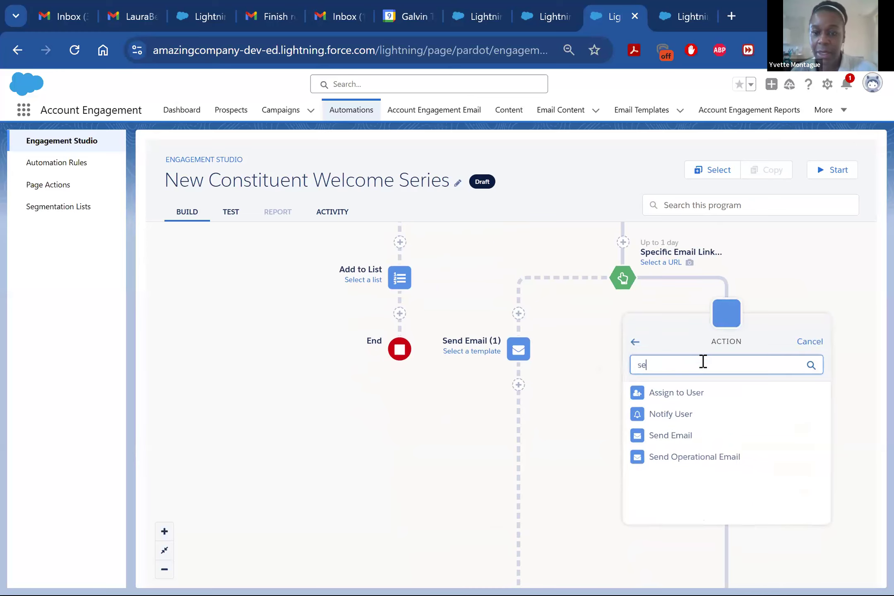
pyautogui.click(696, 436)
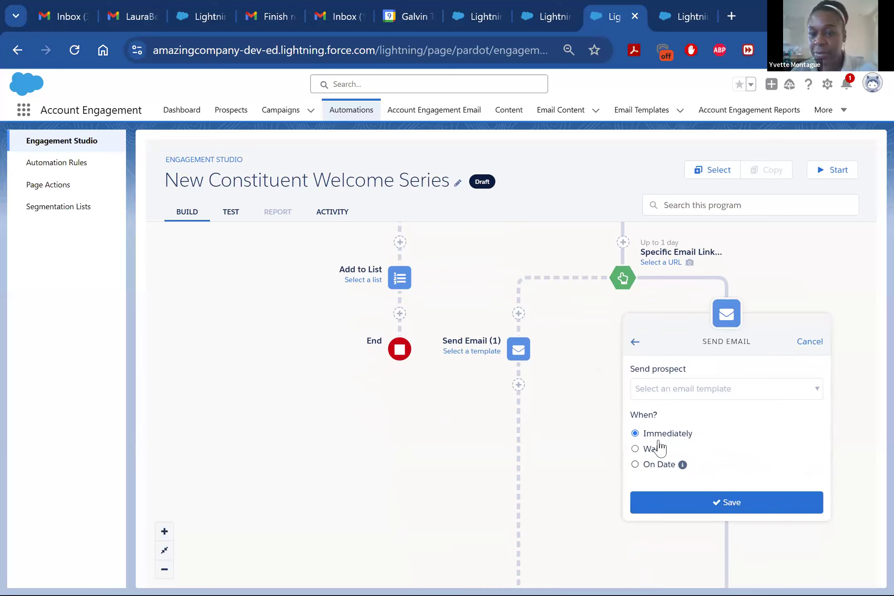
pyautogui.click(635, 449)
pyautogui.click(654, 472)
pyautogui.write('4')
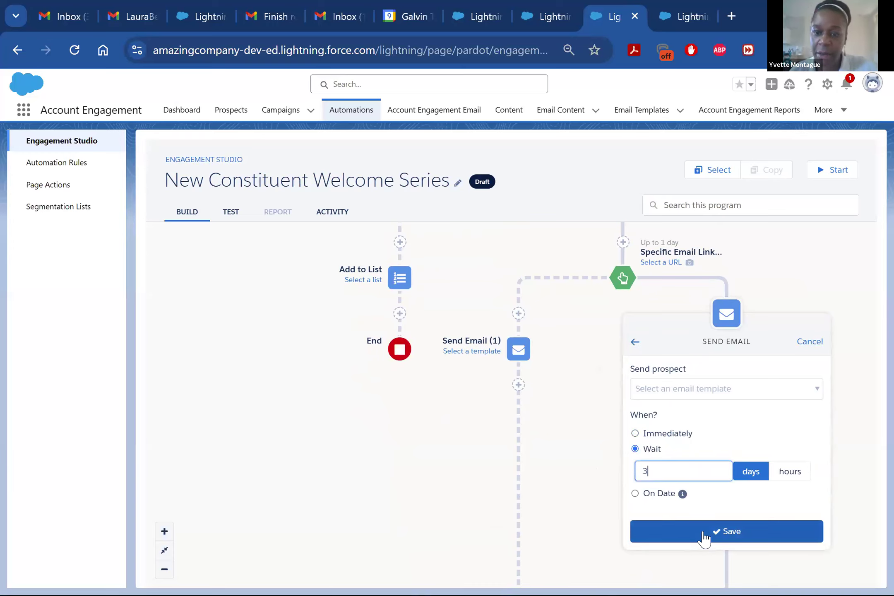
pyautogui.click(704, 533)
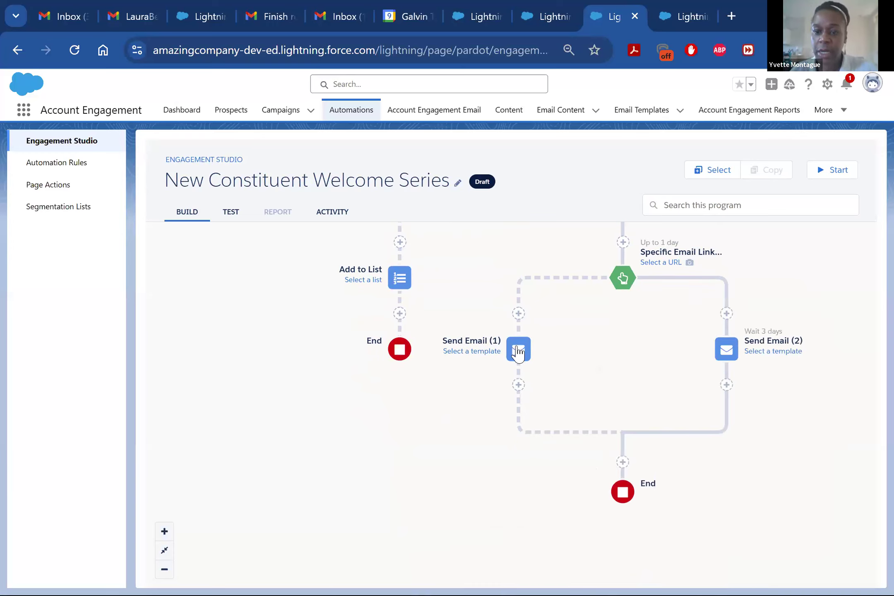
pyautogui.click(519, 351)
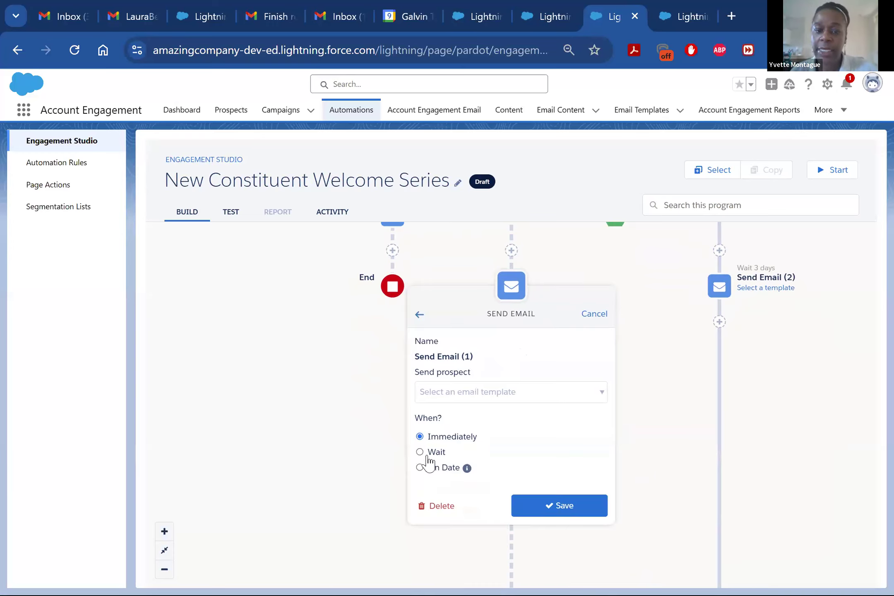
pyautogui.click(419, 452)
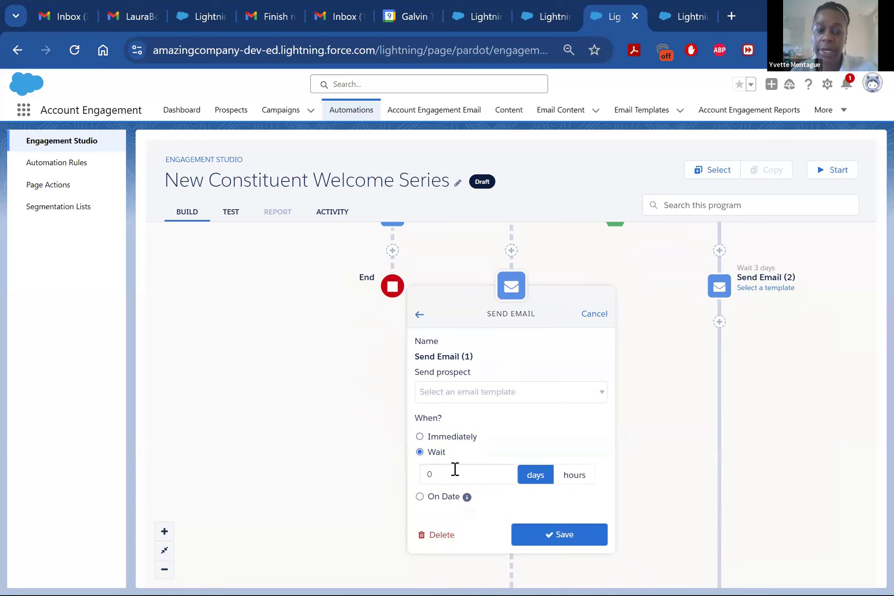
pyautogui.click(570, 538)
pyautogui.moveTo(669, 389); pyautogui.dragTo(676, 581)
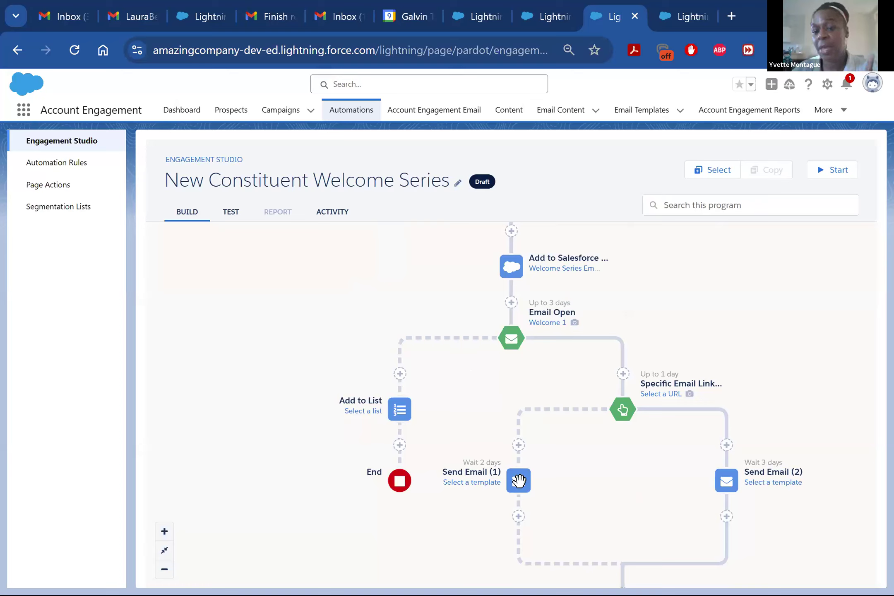
pyautogui.moveTo(732, 347); pyautogui.dragTo(736, 397)
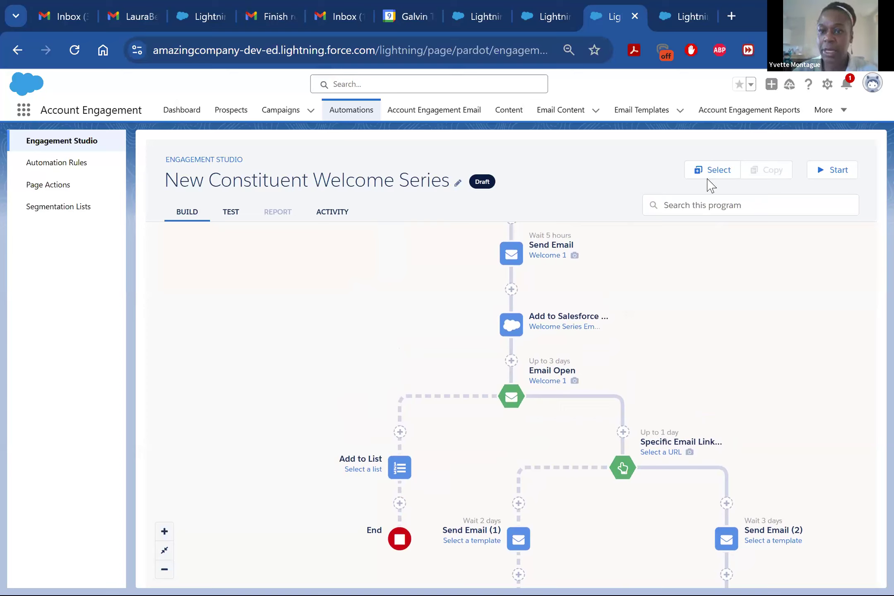
# Step: Select Add to Salesforce, Email Open, Add to List, End and Specific Email Link, then copy them
pyautogui.click(706, 174)
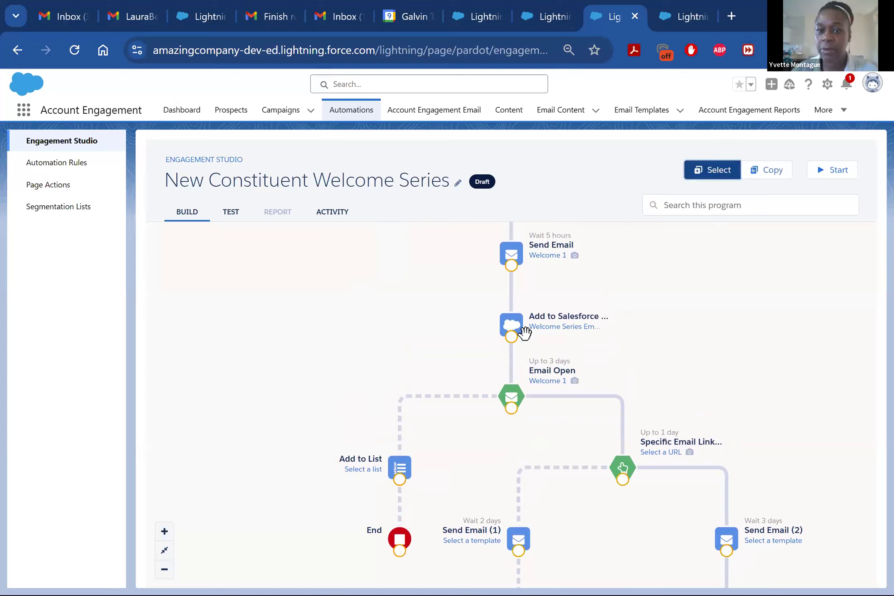
pyautogui.click(511, 336)
pyautogui.click(511, 409)
pyautogui.moveTo(696, 376); pyautogui.dragTo(700, 275)
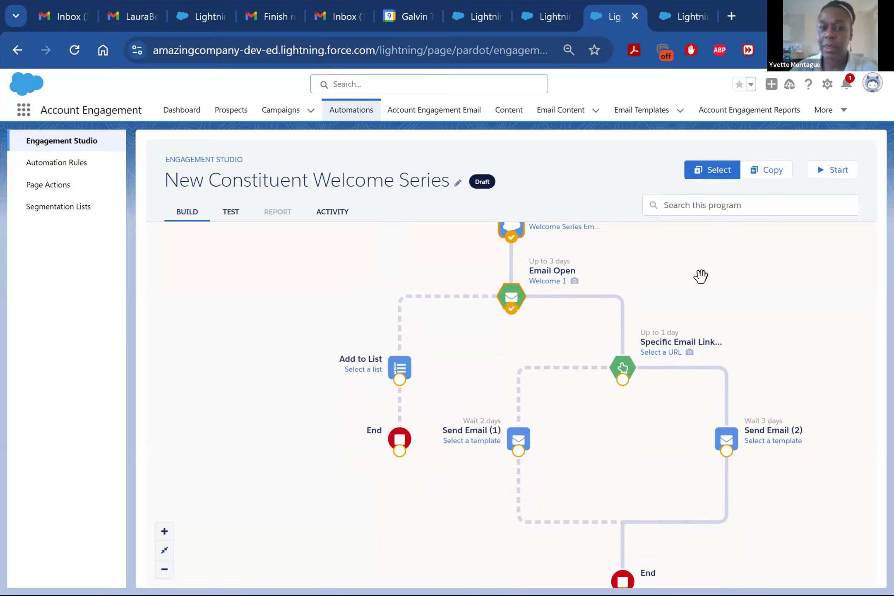
pyautogui.click(401, 386)
pyautogui.click(400, 451)
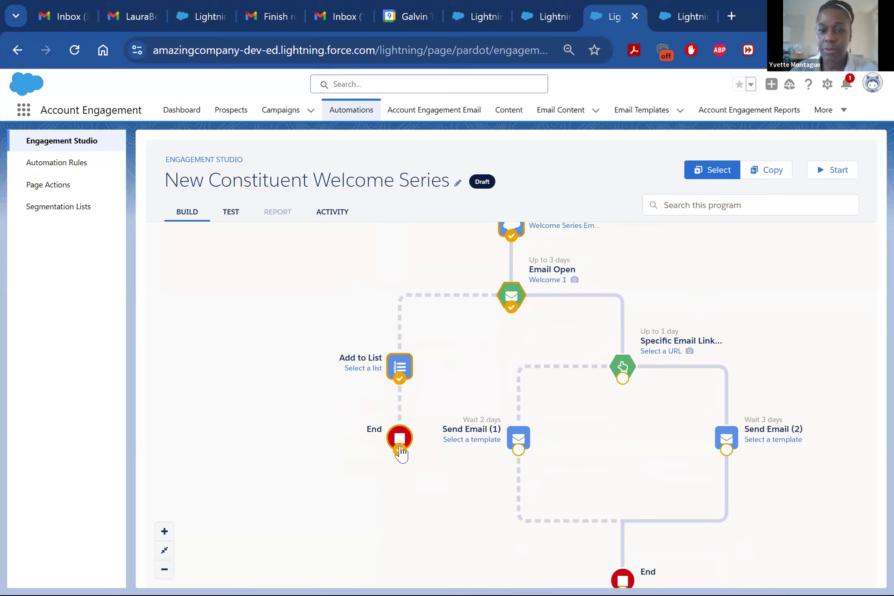
pyautogui.click(624, 384)
pyautogui.click(772, 174)
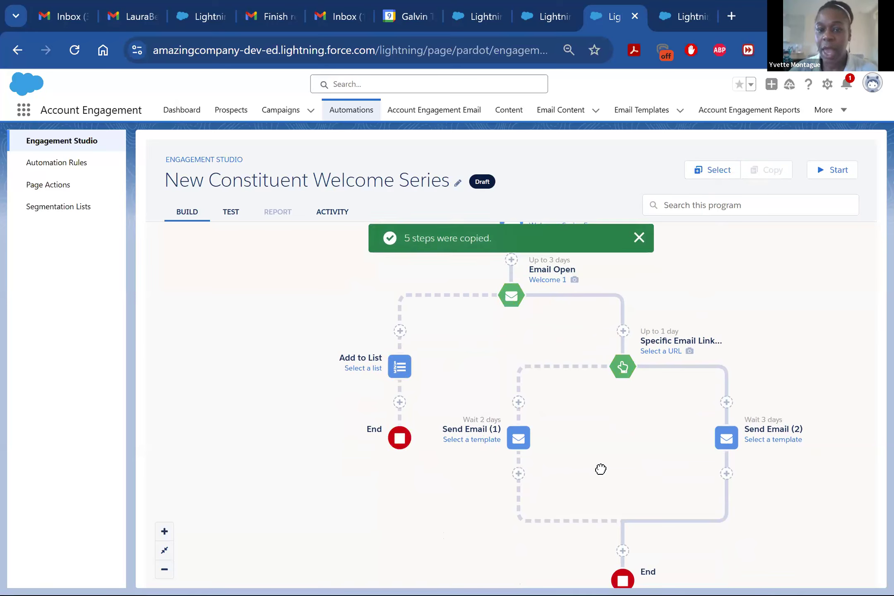
# Step: Paste the five copied steps under both Send Email (1) and Send Email (2) as Copied Steps
pyautogui.scroll(-3, 600, 468)
pyautogui.click(517, 333)
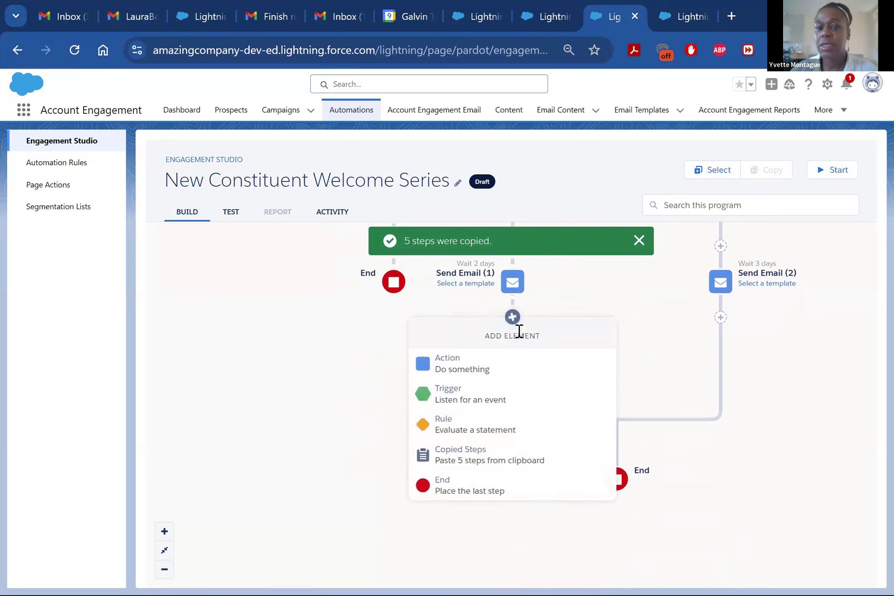
pyautogui.click(491, 465)
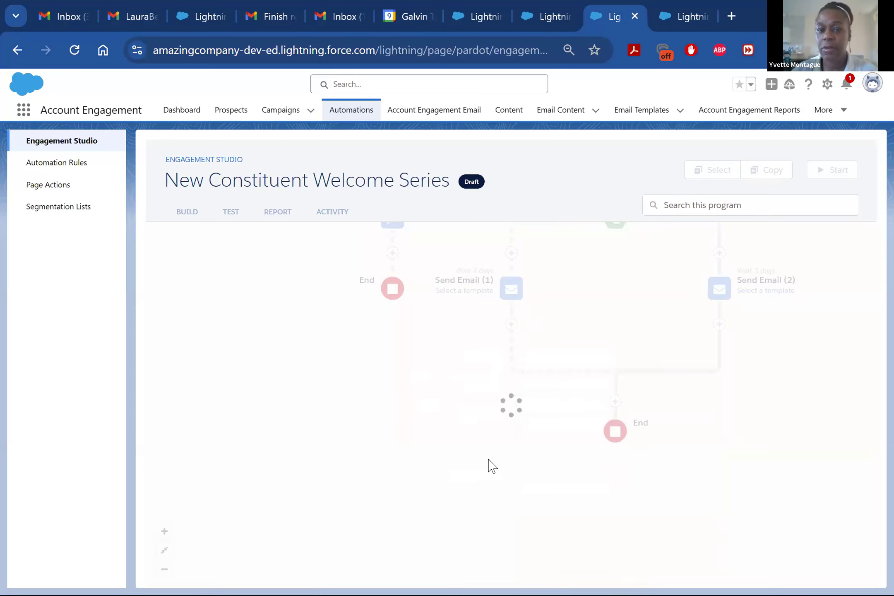
pyautogui.click(719, 325)
pyautogui.click(661, 462)
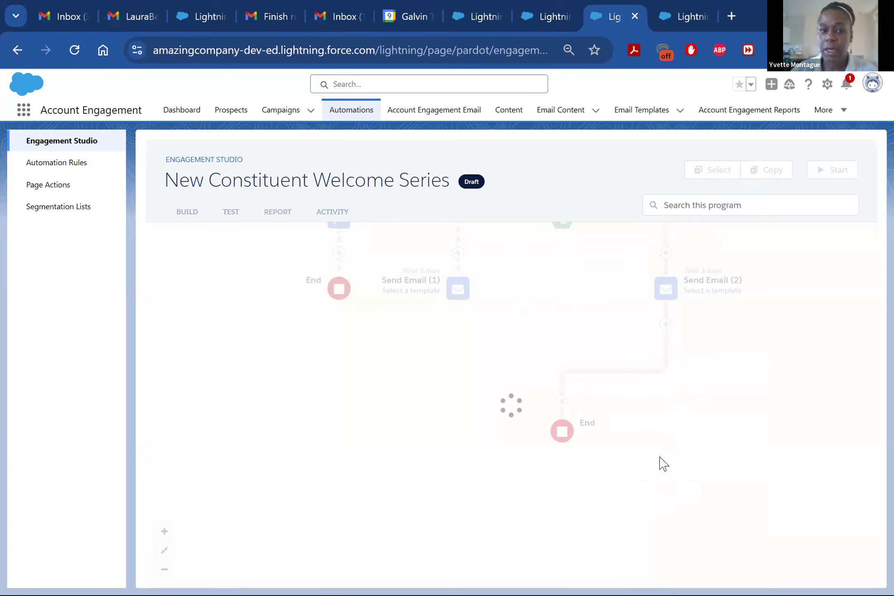
pyautogui.click(241, 218)
pyautogui.click(187, 215)
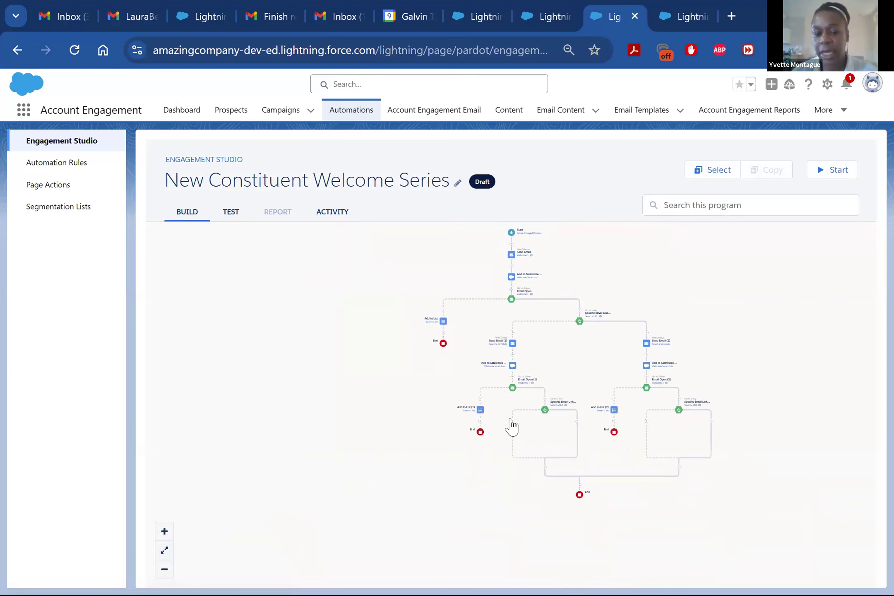
# Step: Change Specific Email Link Click (2) to a File Download trigger for a specific file within 4 days
pyautogui.click(678, 410)
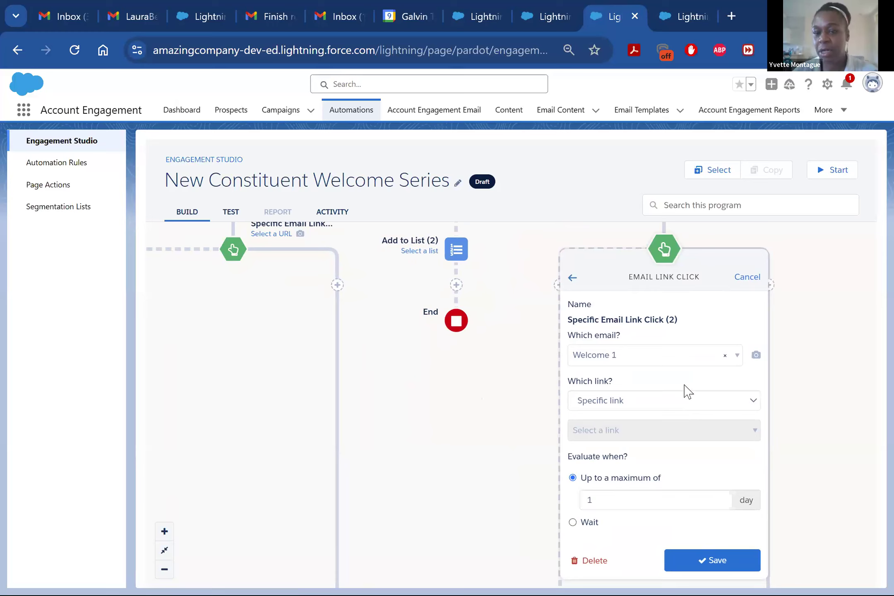
pyautogui.click(572, 277)
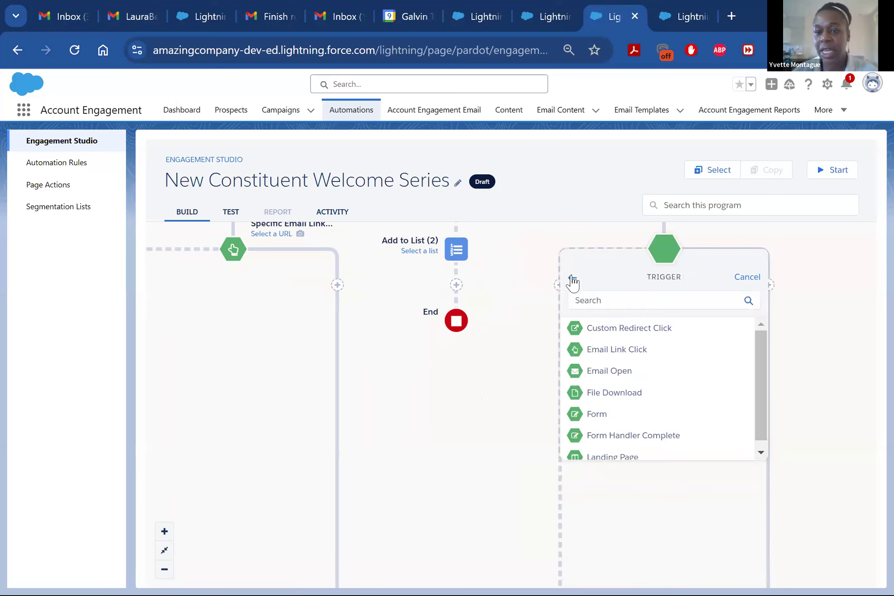
pyautogui.click(691, 392)
pyautogui.click(625, 322)
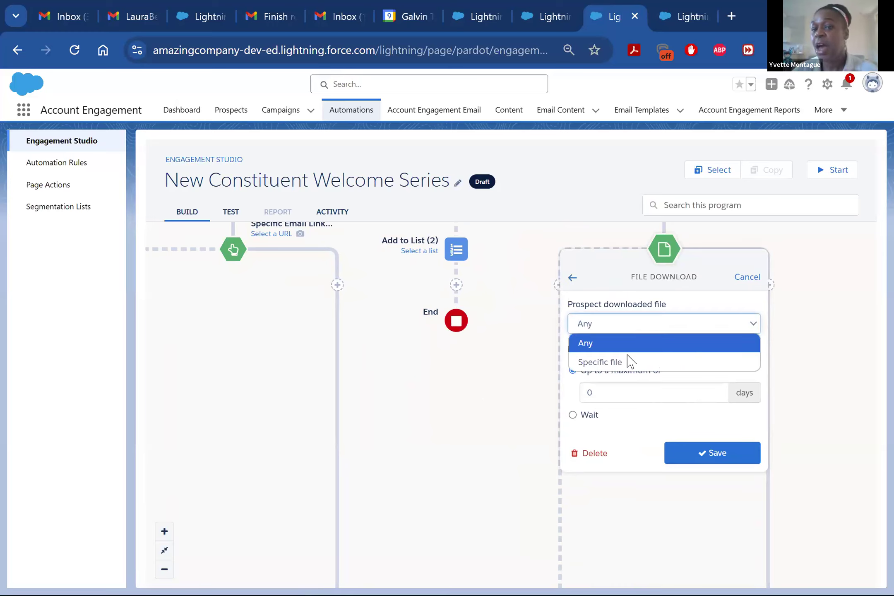
pyautogui.click(628, 363)
pyautogui.click(610, 420)
pyautogui.press('BackSpace')
pyautogui.write('4')
pyautogui.click(684, 483)
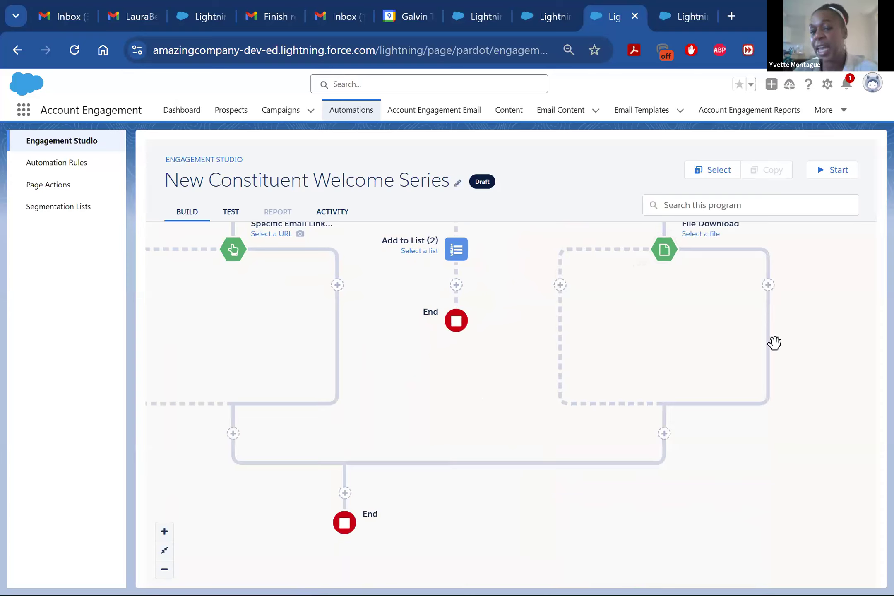
# Step: Add a new Action step after the File Download trigger
pyautogui.scroll(5, 819, 377)
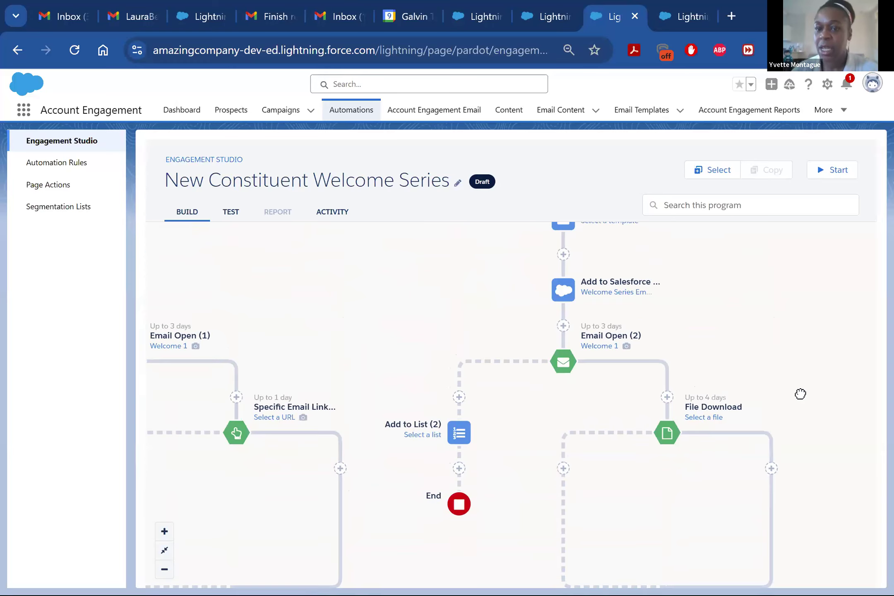
pyautogui.scroll(-2, 800, 394)
pyautogui.click(769, 404)
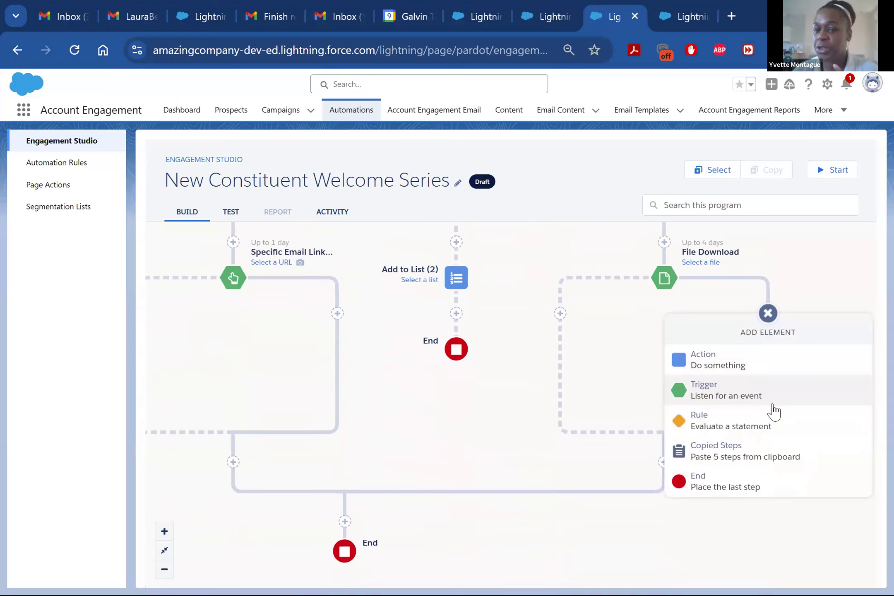
pyautogui.click(753, 371)
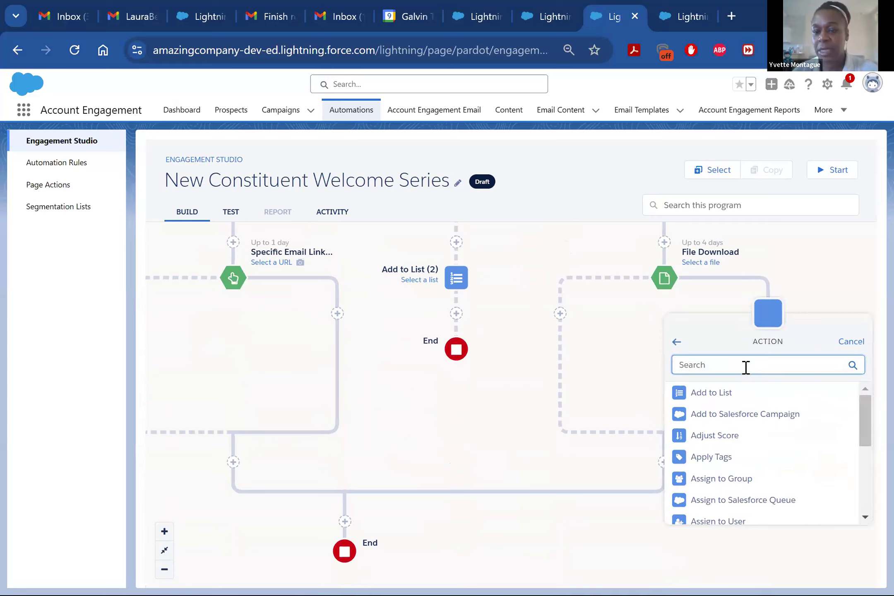
# Step: Choose Create Salesforce Task as the action and save it, leaving the subject blank
pyautogui.write('cre')
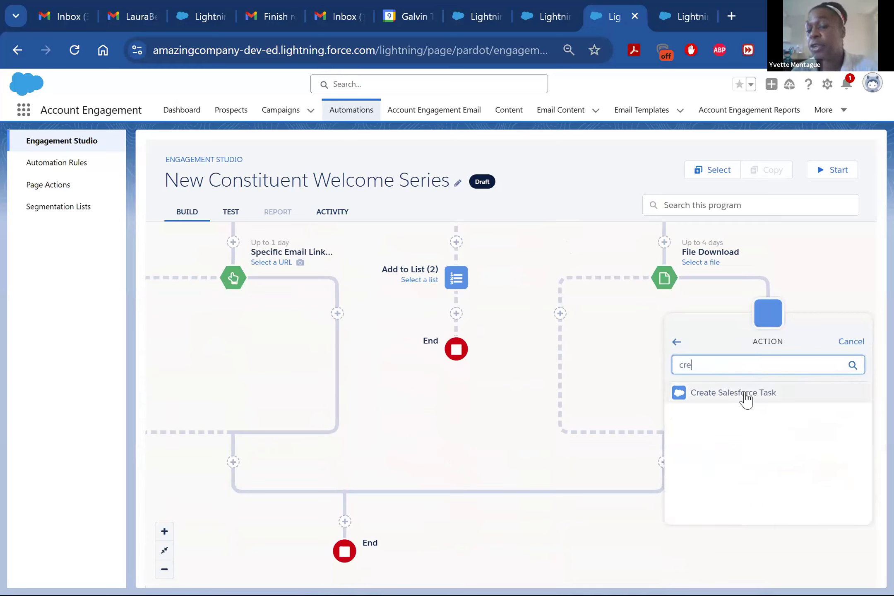
pyautogui.click(745, 393)
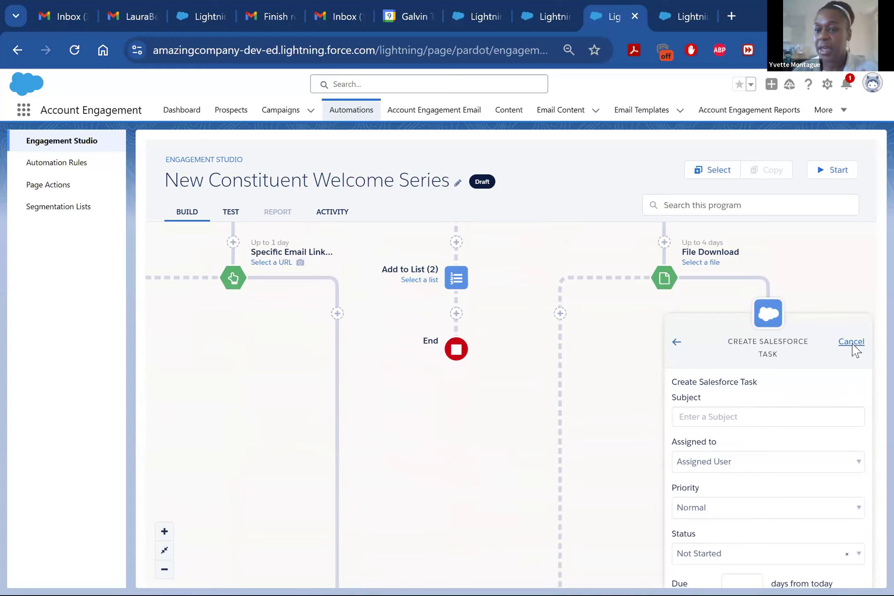
pyautogui.moveTo(617, 424); pyautogui.dragTo(592, 260)
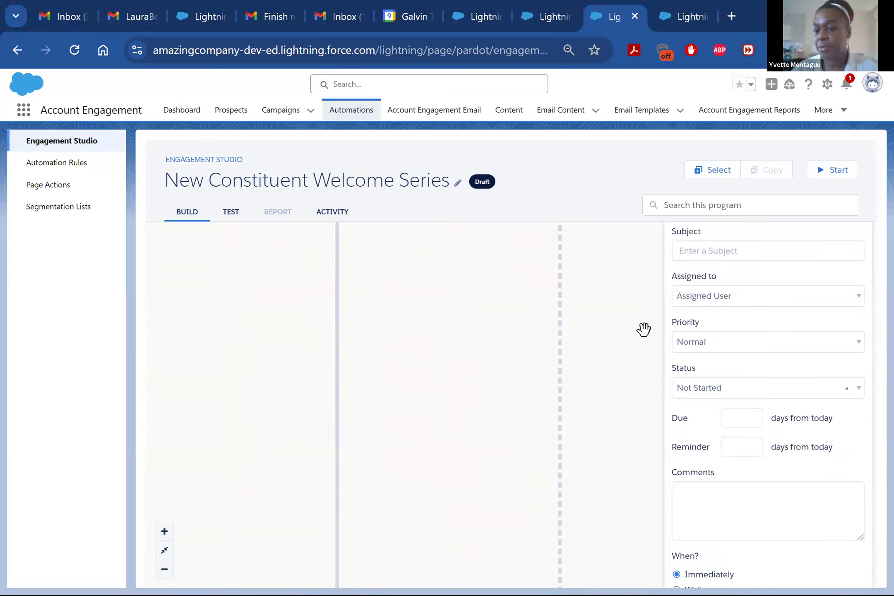
pyautogui.scroll(-4, 730, 408)
pyautogui.click(760, 445)
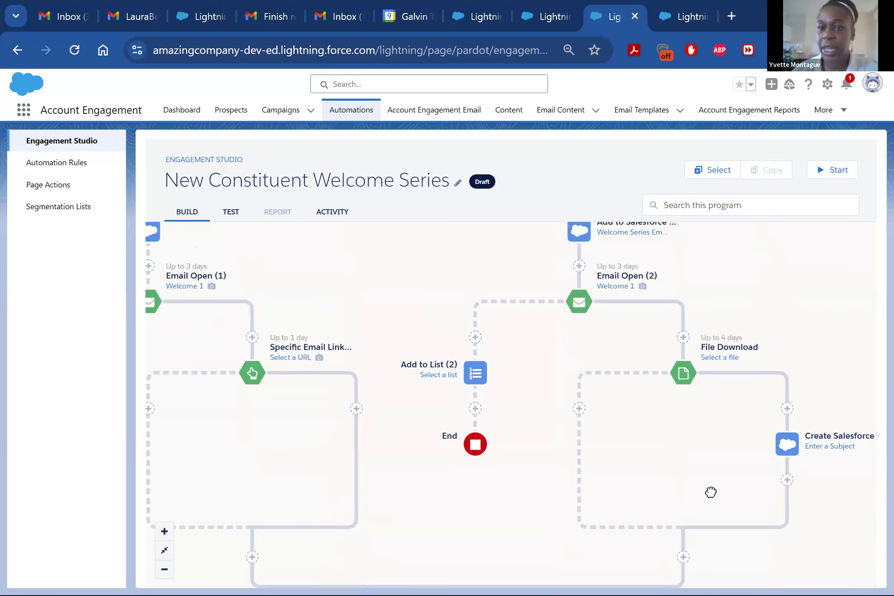
# Step: Begin the test on 01/09/2025, answering opened, not clicked, opened, then clicked
pyautogui.click(230, 212)
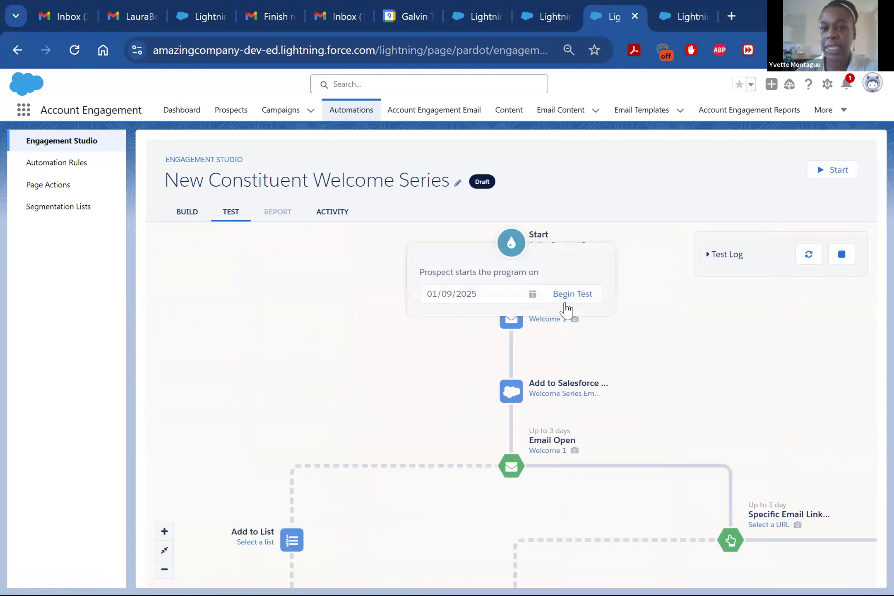
pyautogui.click(572, 293)
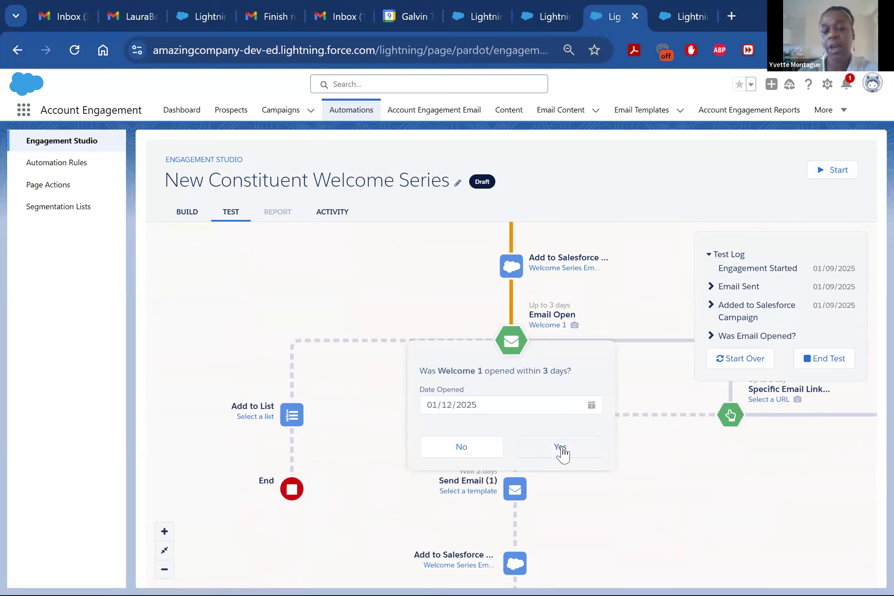
pyautogui.click(561, 447)
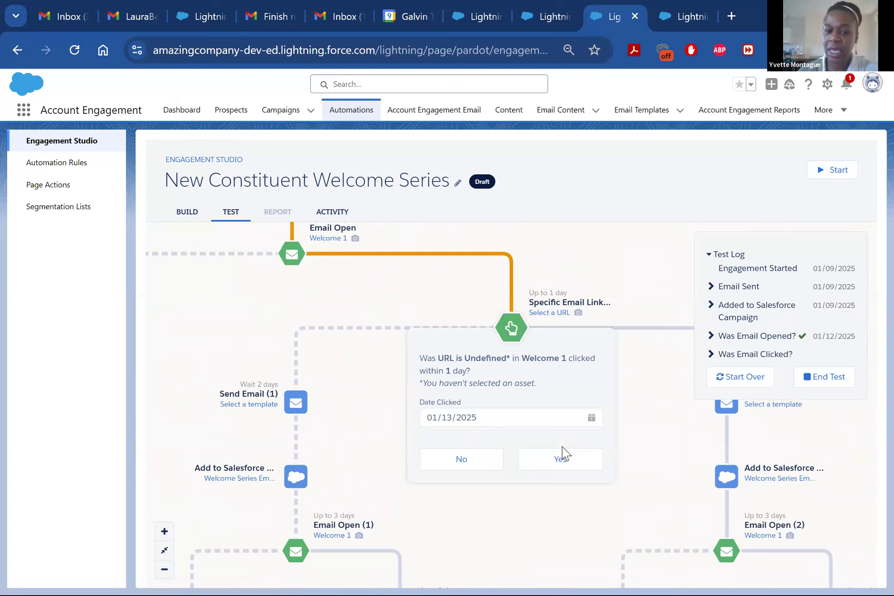
pyautogui.click(471, 457)
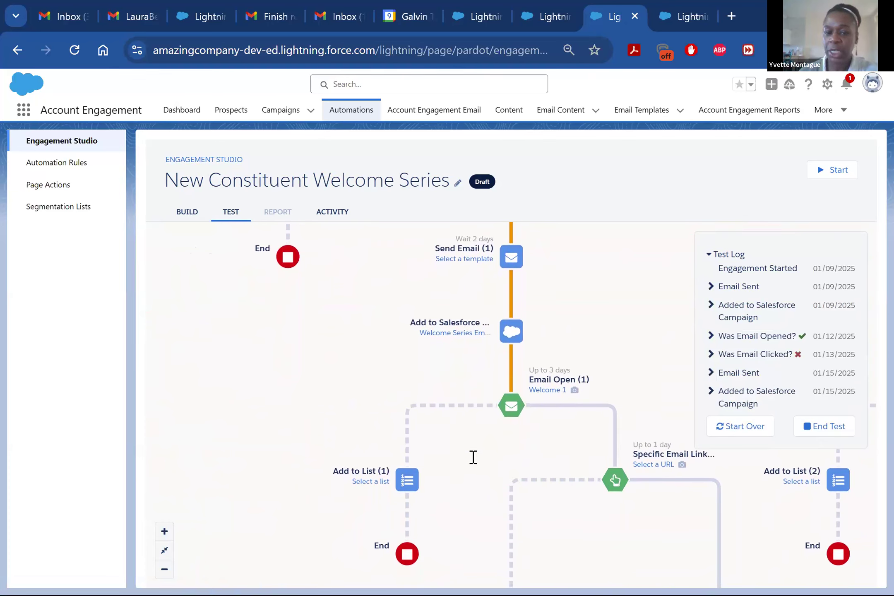
pyautogui.click(557, 454)
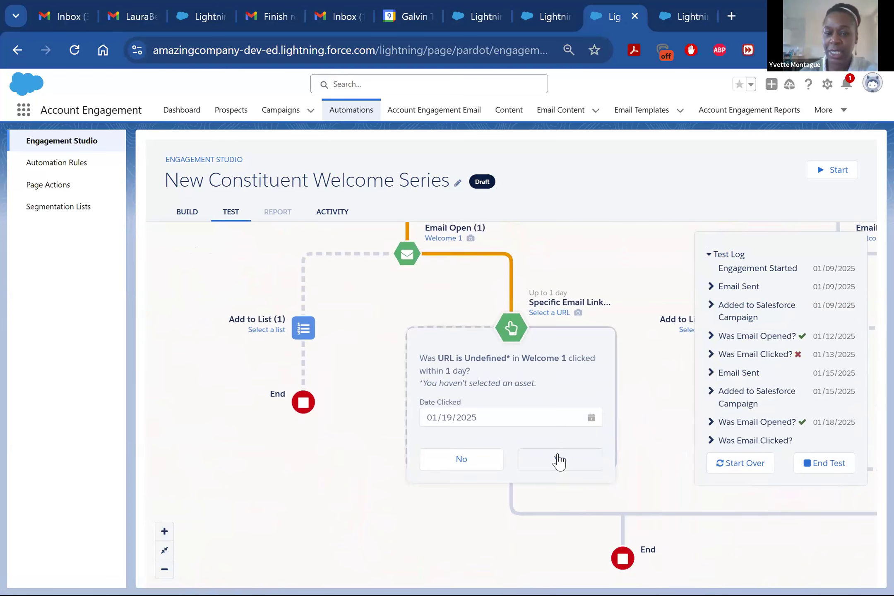
pyautogui.click(559, 459)
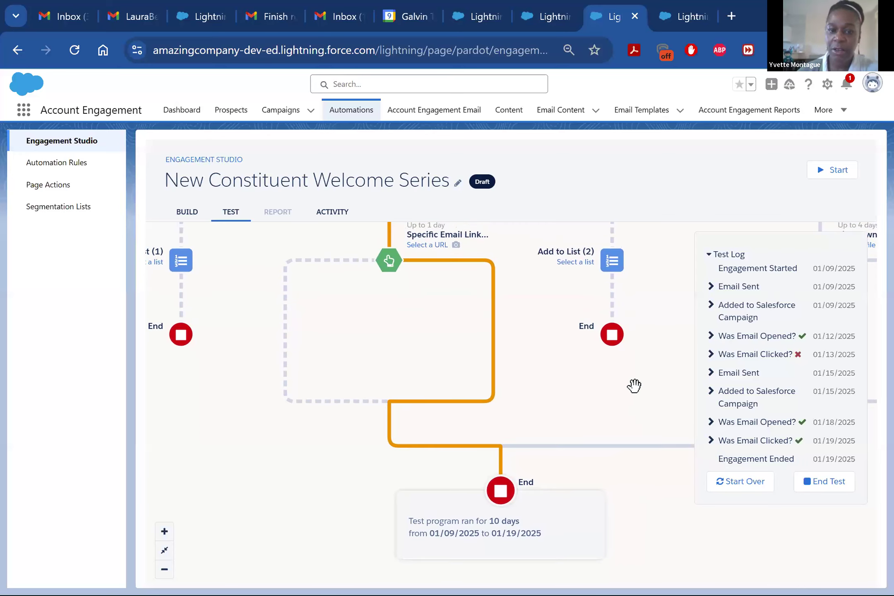
# Step: Pan across the canvas to review the completed 10-day test path
pyautogui.moveTo(522, 275); pyautogui.dragTo(541, 223)
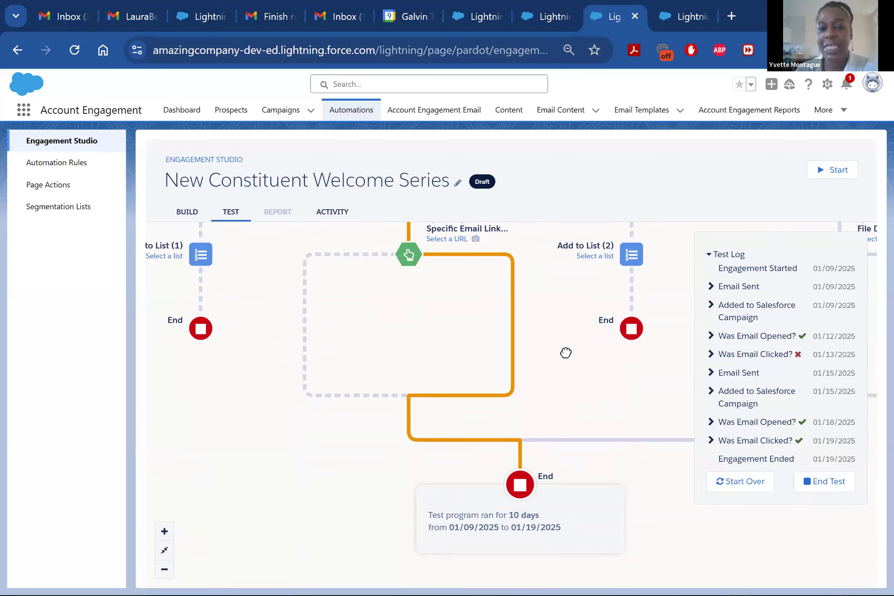
pyautogui.moveTo(565, 353); pyautogui.dragTo(572, 487)
pyautogui.moveTo(532, 265); pyautogui.dragTo(543, 413)
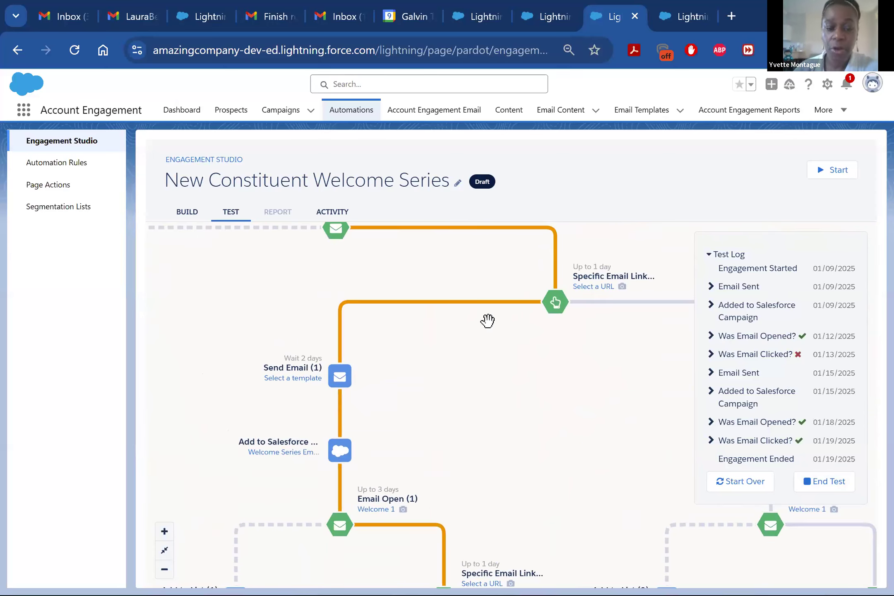
pyautogui.moveTo(465, 269); pyautogui.dragTo(473, 436)
pyautogui.scroll(2, 557, 428)
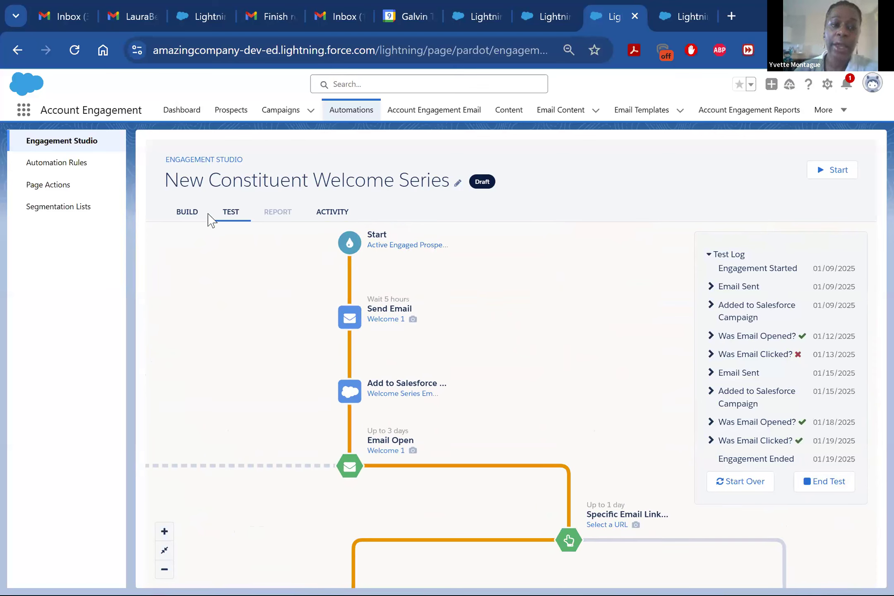
# Step: In the Start step's settings, add Current Donors to the suppression lists beside Partners and save
pyautogui.click(185, 219)
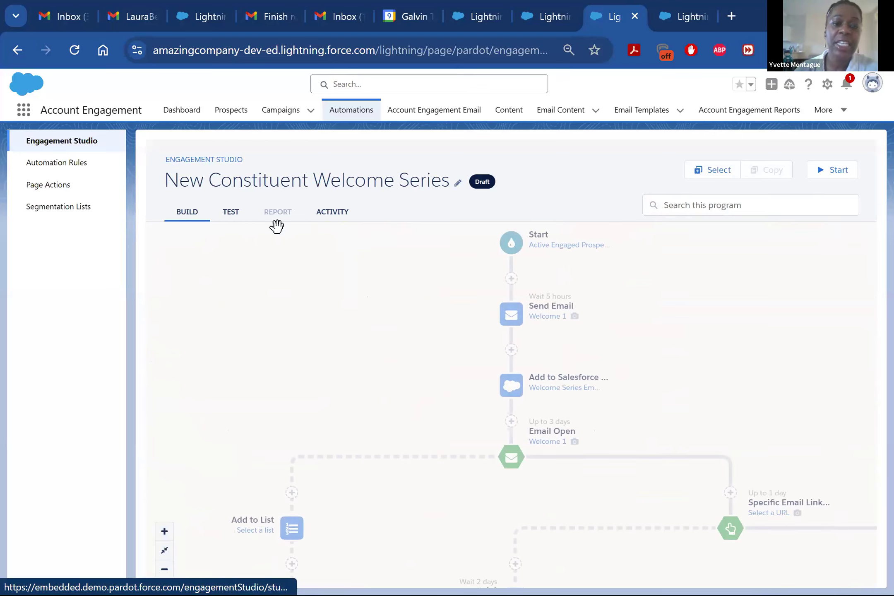
pyautogui.click(511, 234)
pyautogui.moveTo(733, 425); pyautogui.dragTo(730, 267)
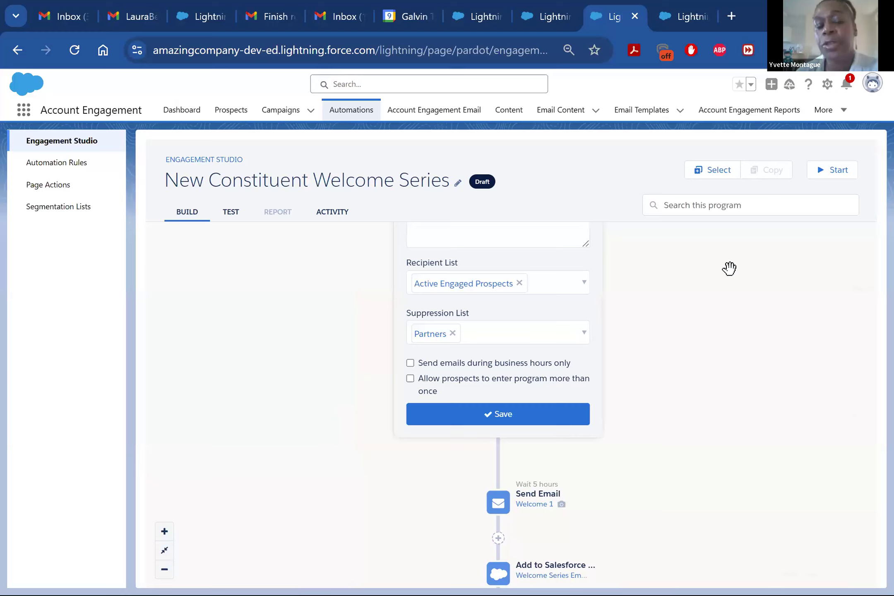
pyautogui.click(514, 339)
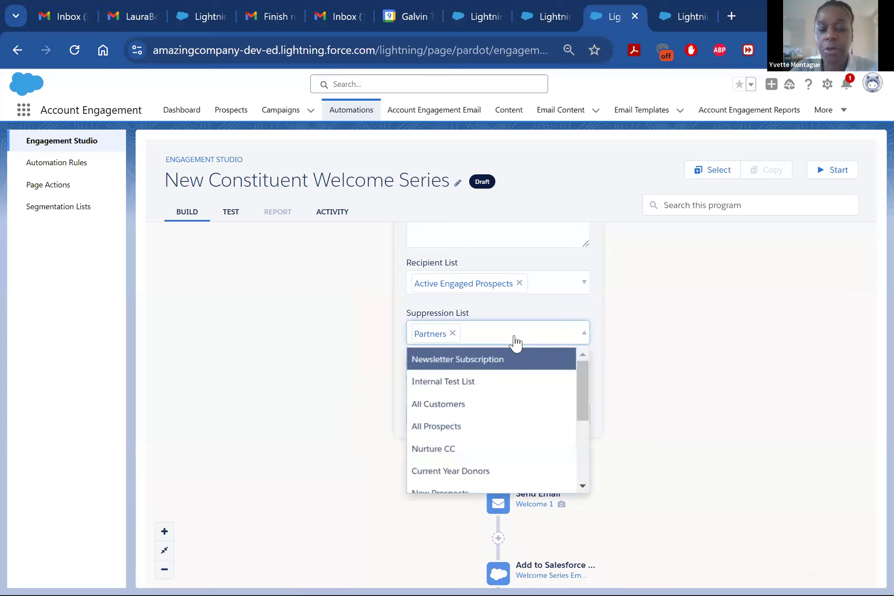
pyautogui.write('do')
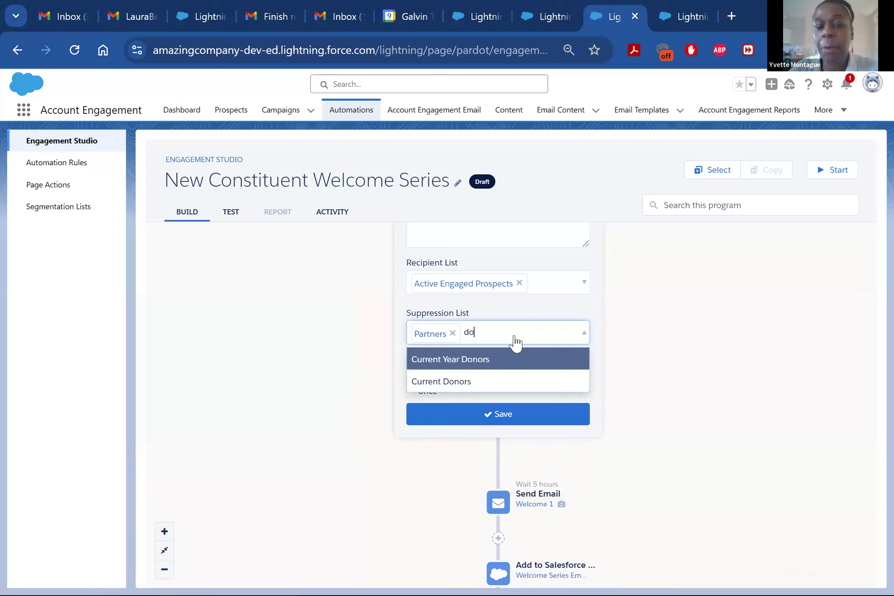
pyautogui.click(499, 384)
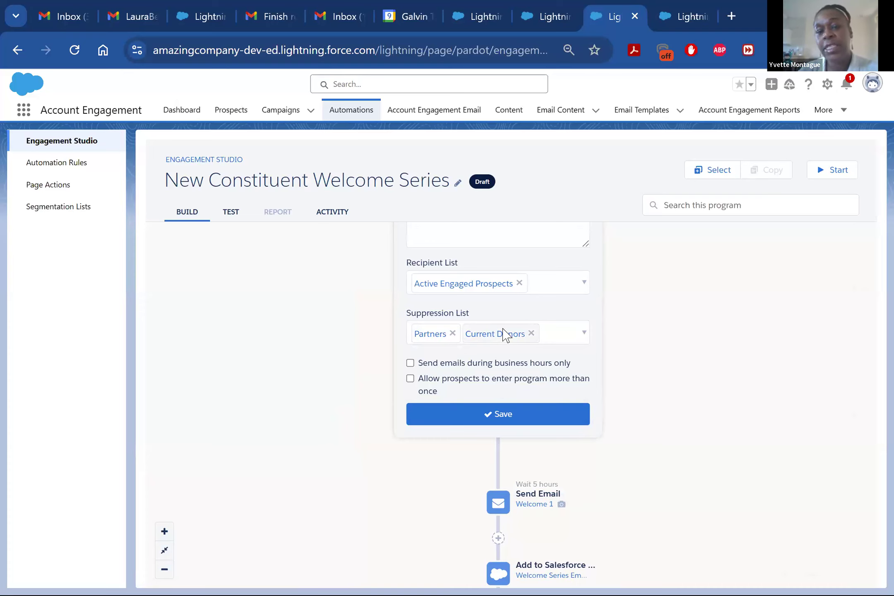
pyautogui.click(497, 414)
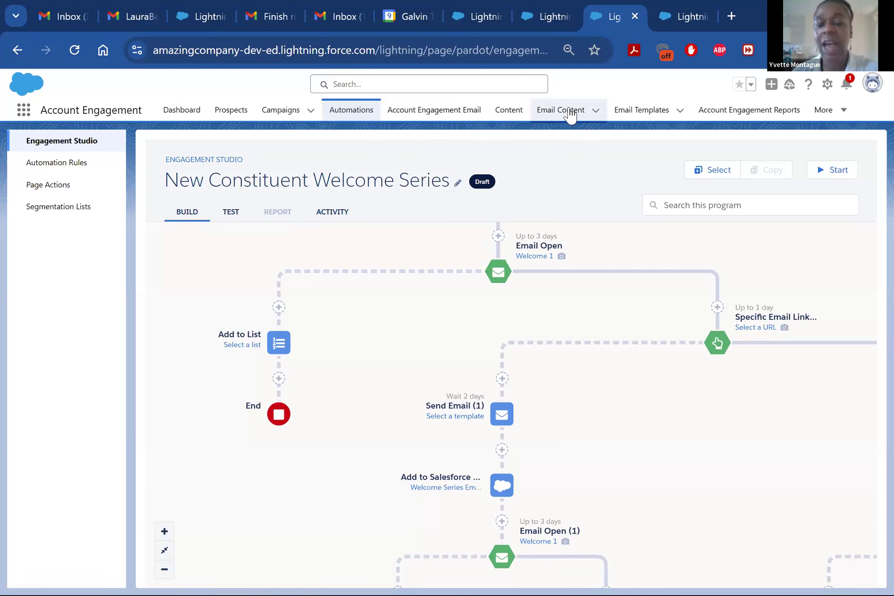
# Step: Open the Newsletter template from Email Templates, scroll its preview, and launch Edit in Builder
pyautogui.click(657, 116)
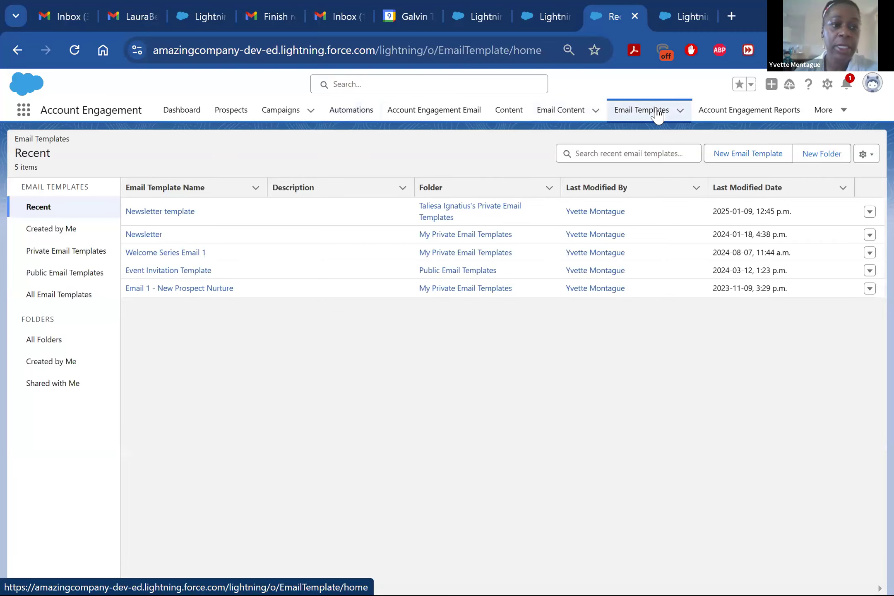
pyautogui.click(177, 213)
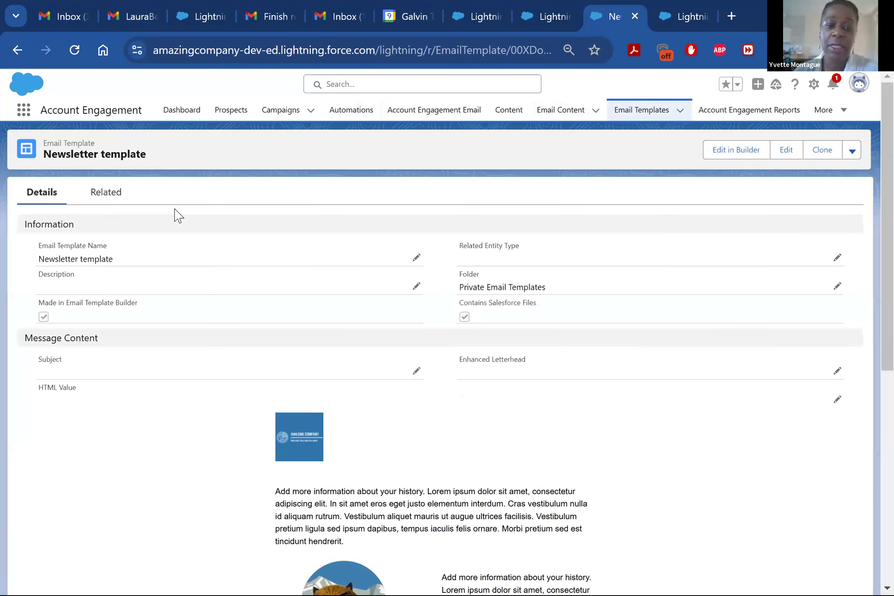
pyautogui.scroll(-8, 870, 286)
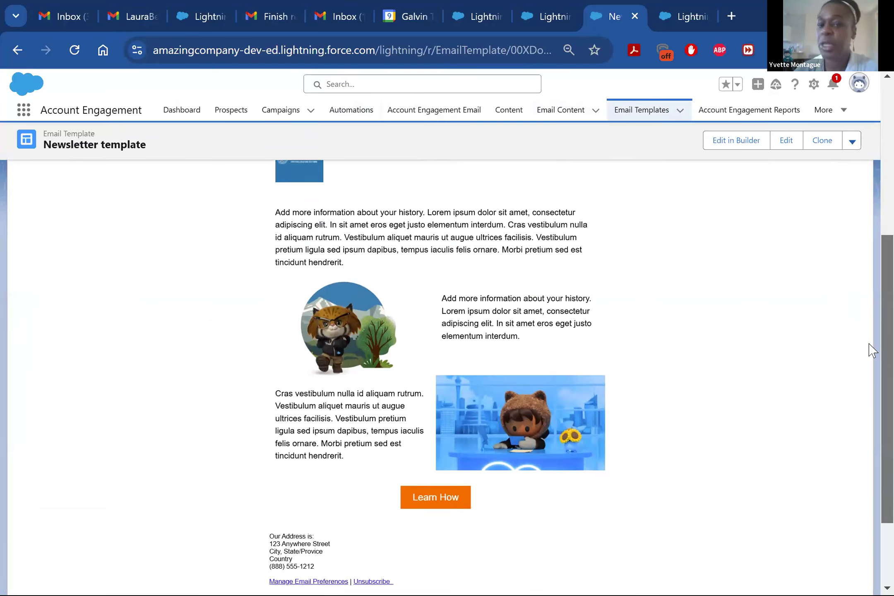
pyautogui.scroll(5, 870, 318)
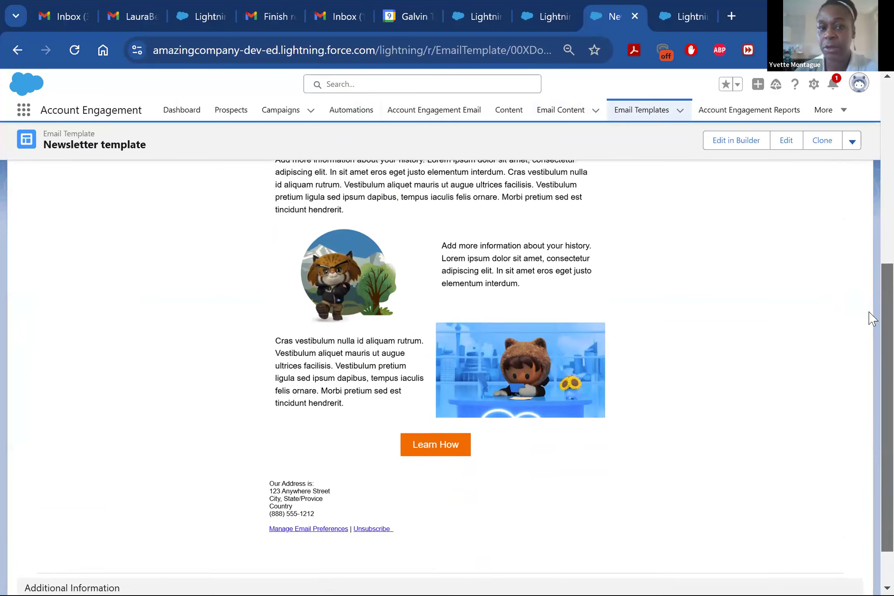
pyautogui.scroll(1, 871, 238)
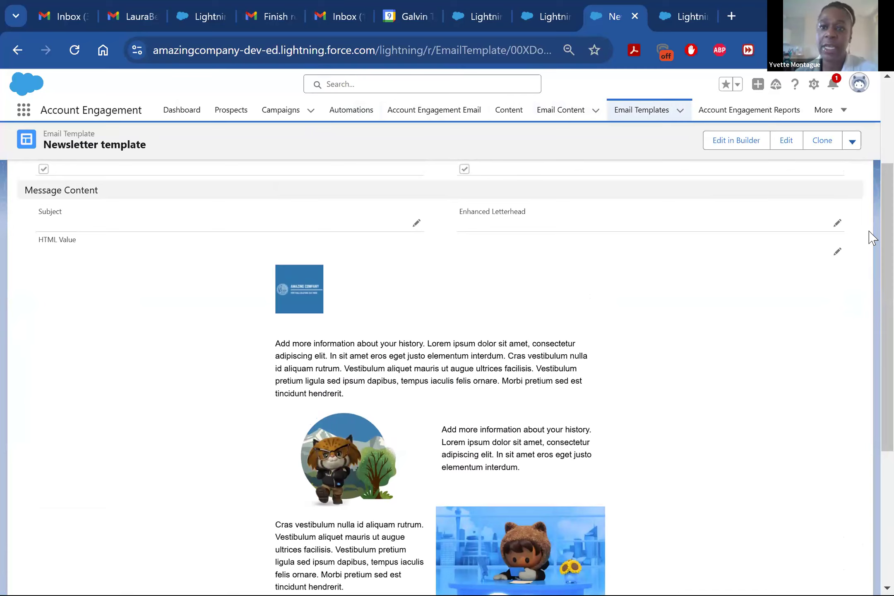
pyautogui.click(719, 142)
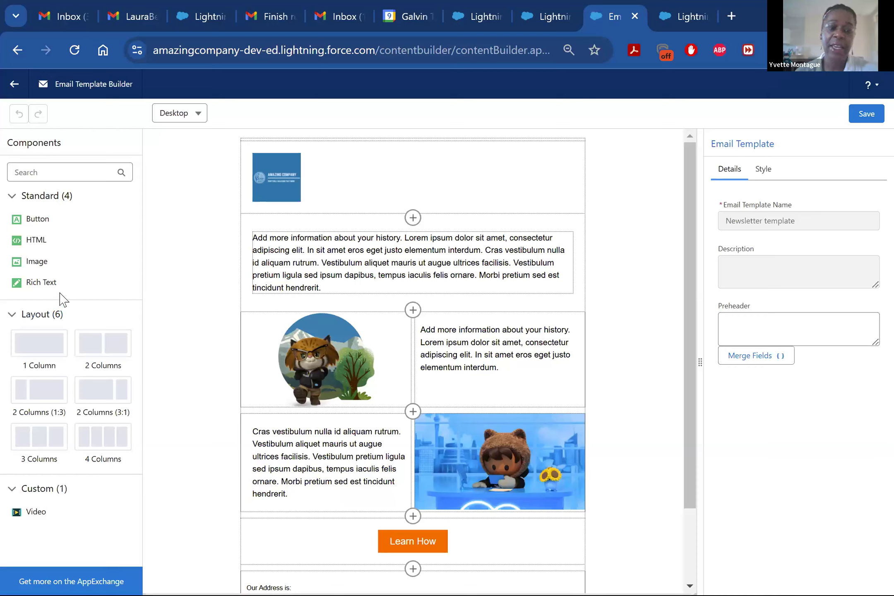
pyautogui.click(304, 186)
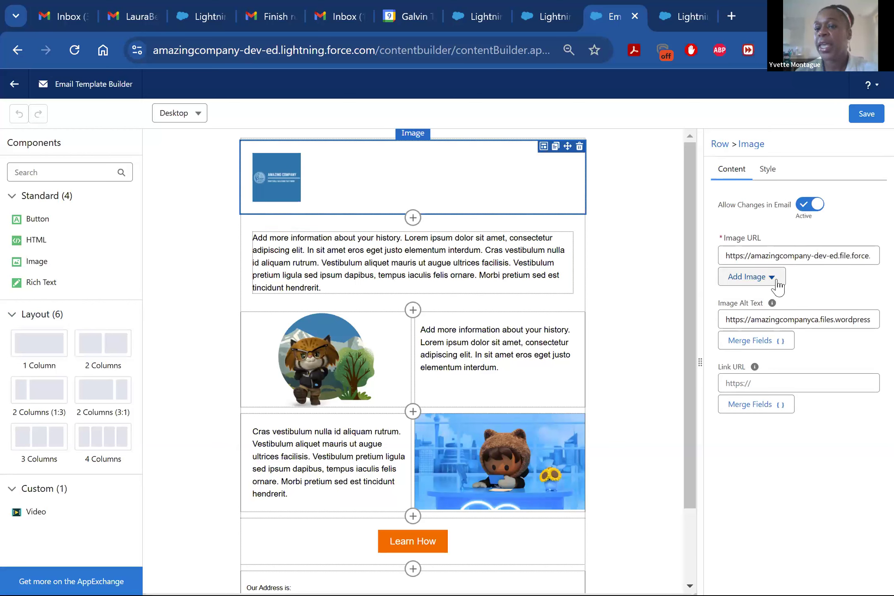
pyautogui.click(778, 285)
pyautogui.click(760, 297)
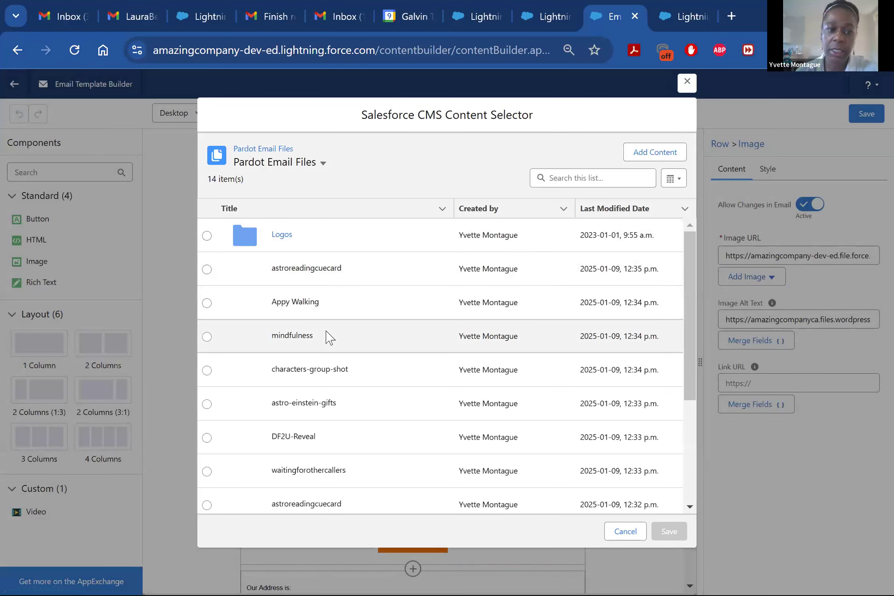
pyautogui.click(657, 153)
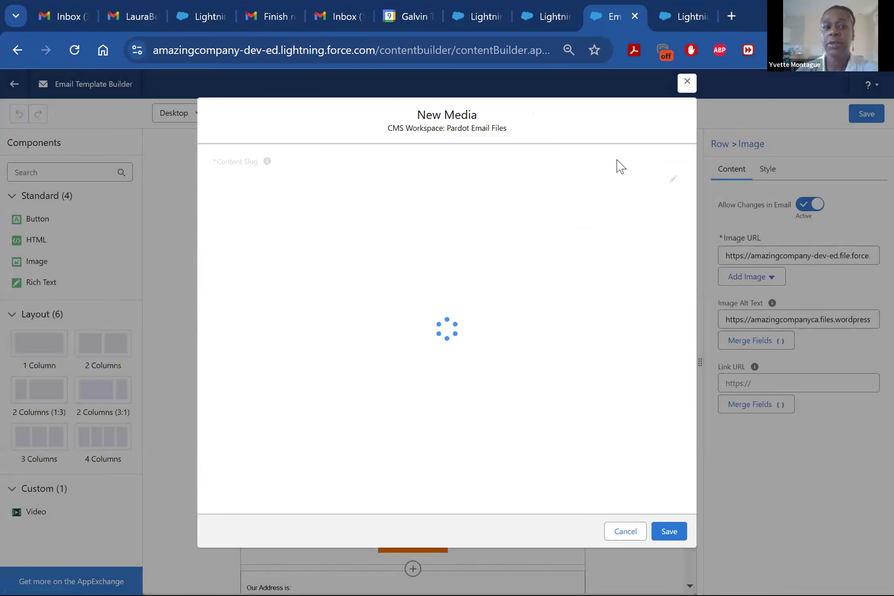
pyautogui.click(686, 82)
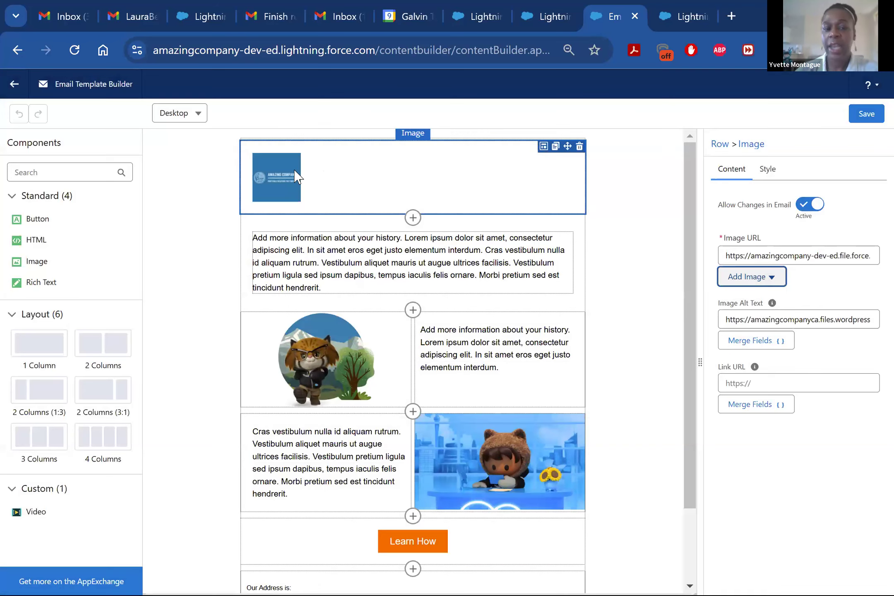
pyautogui.click(766, 174)
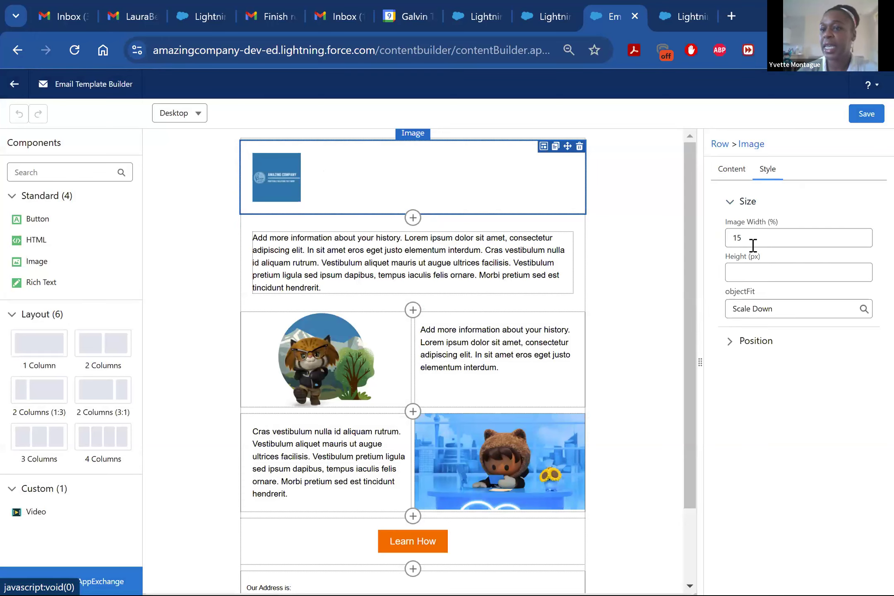
pyautogui.click(730, 346)
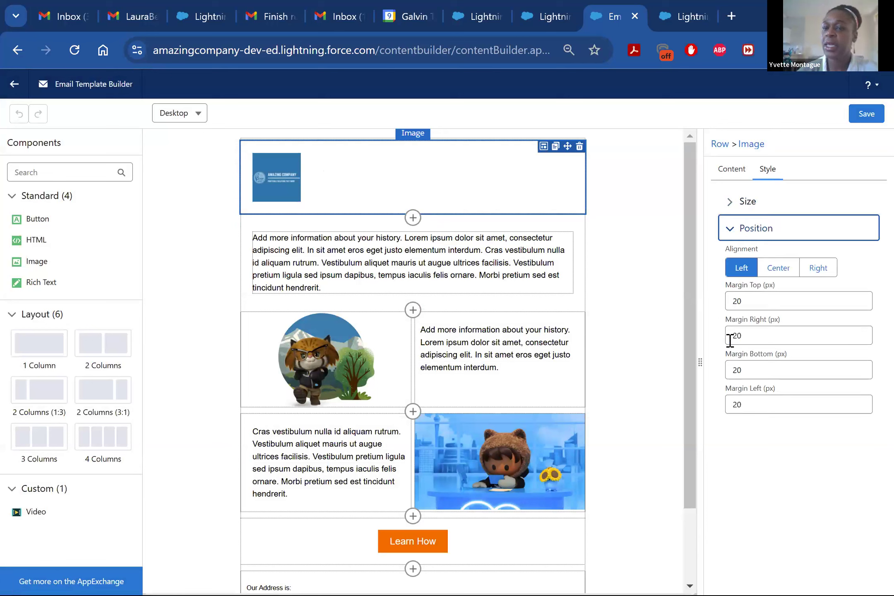
pyautogui.click(791, 270)
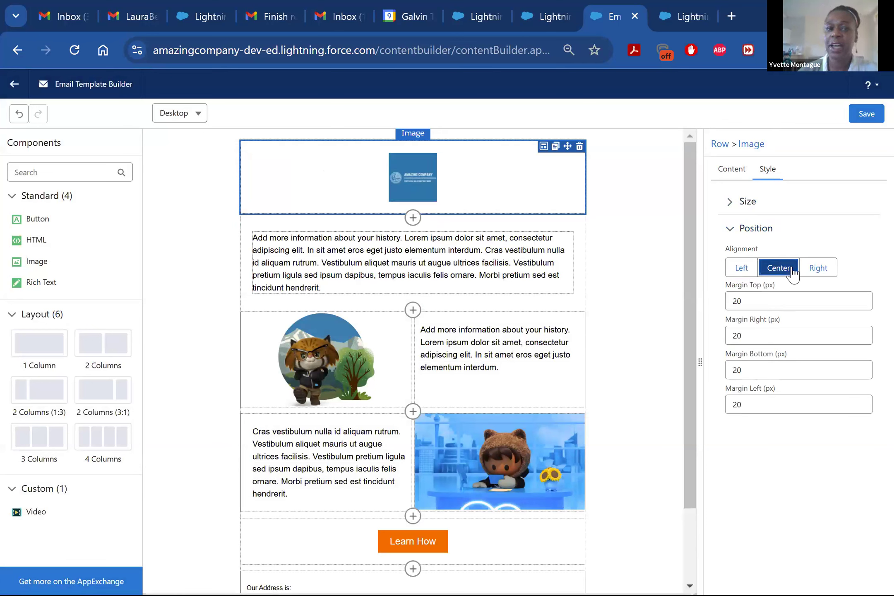
pyautogui.click(742, 270)
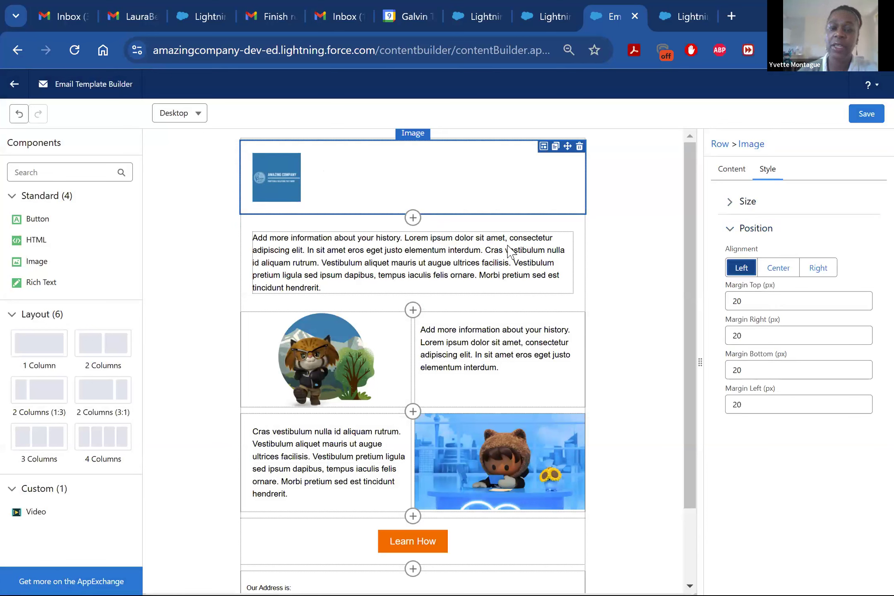
# Step: Add a new top line with the First Name merge field and a comma above the history paragraph
pyautogui.click(477, 259)
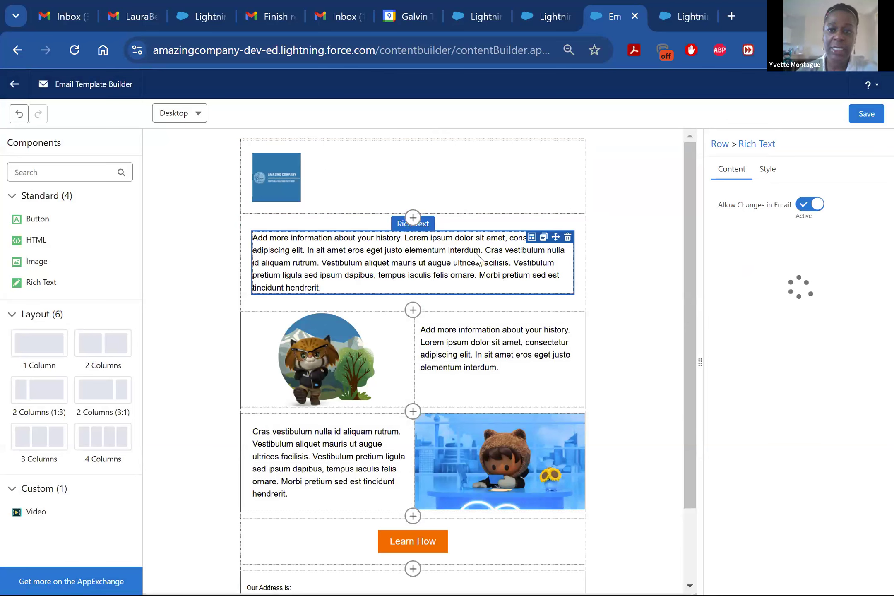
pyautogui.click(734, 328)
pyautogui.press('Return')
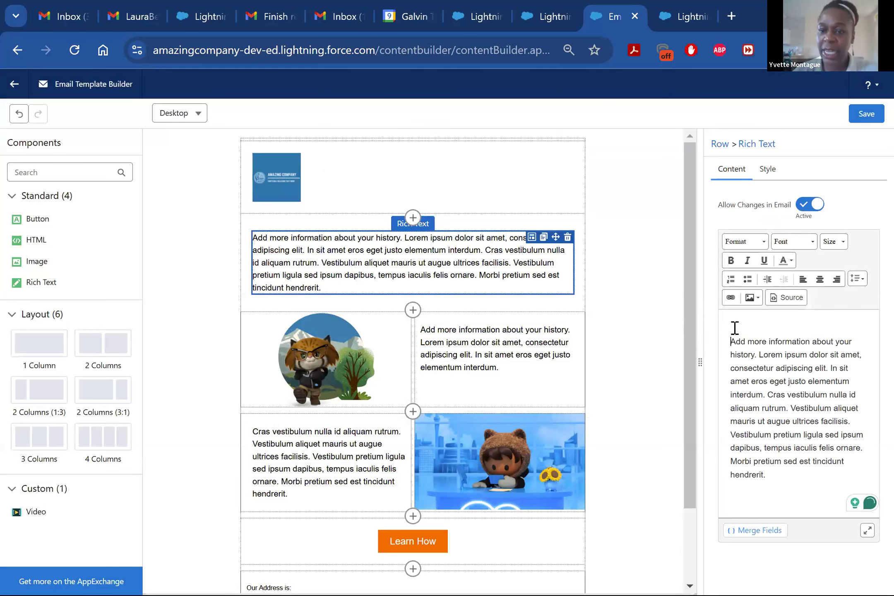
pyautogui.click(761, 530)
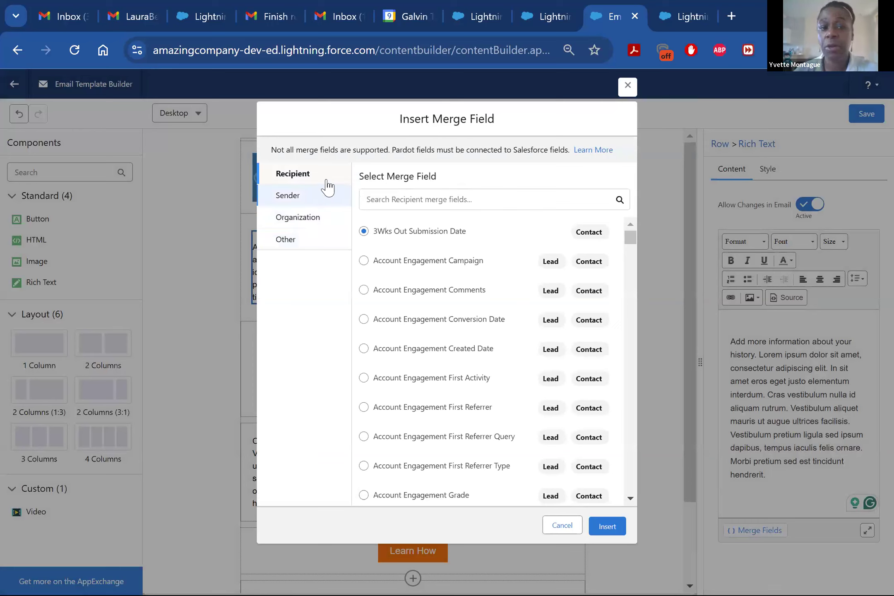
pyautogui.click(411, 199)
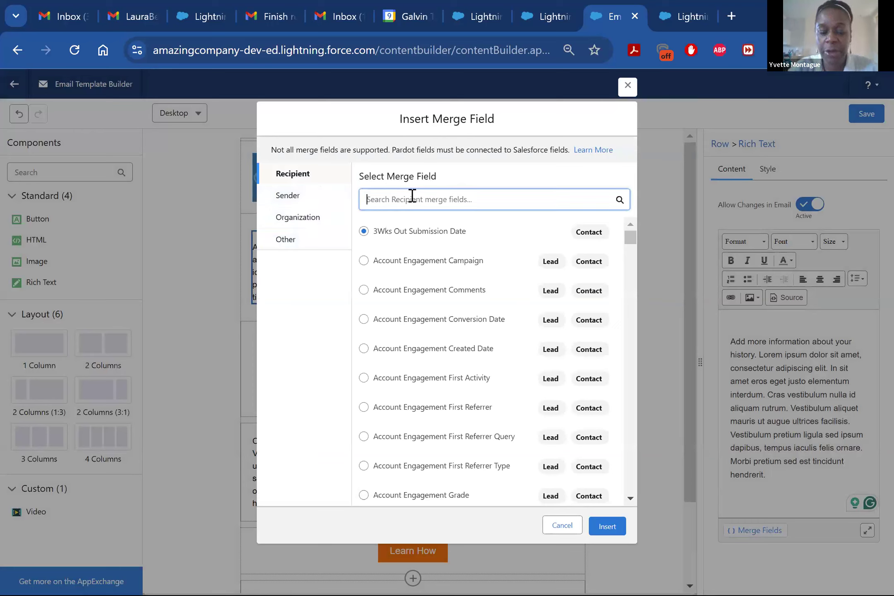
pyautogui.write('first')
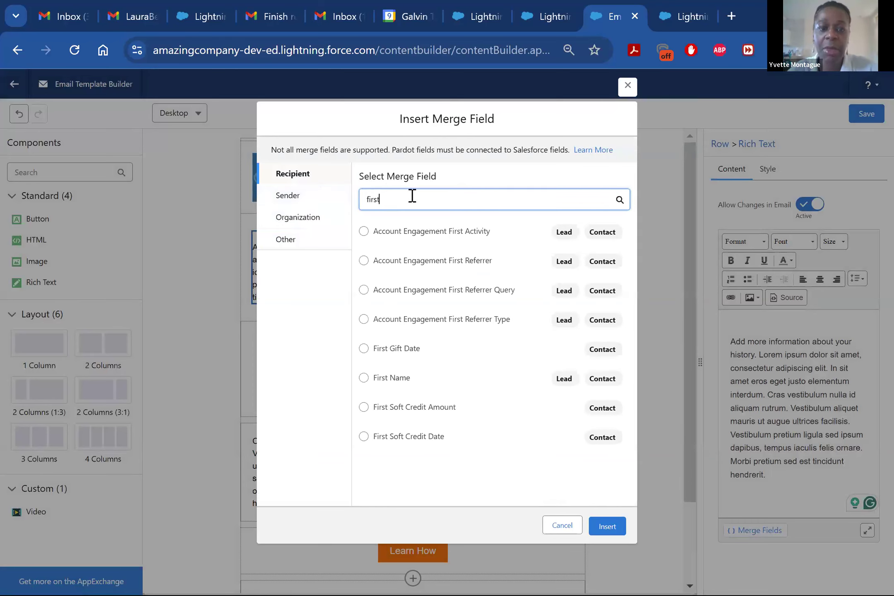
pyautogui.click(363, 378)
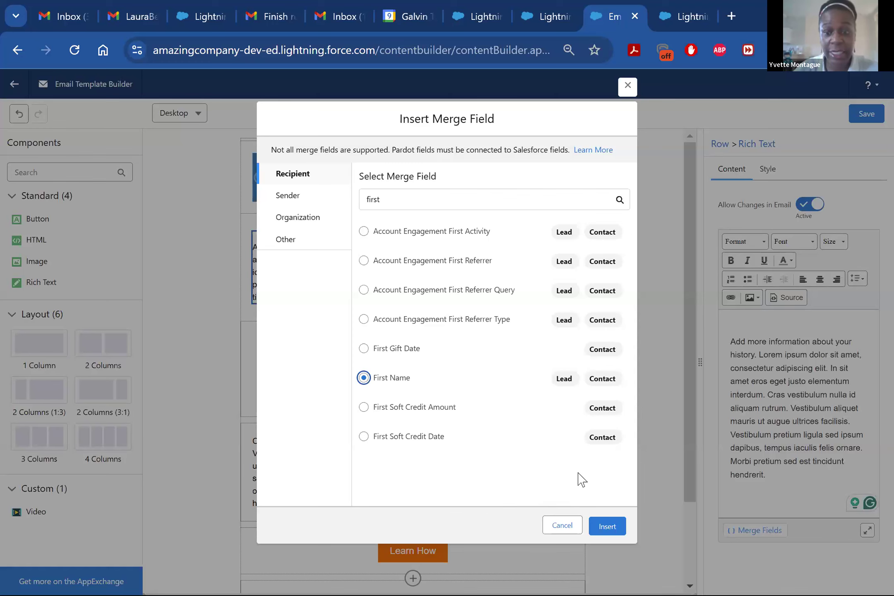
pyautogui.click(605, 525)
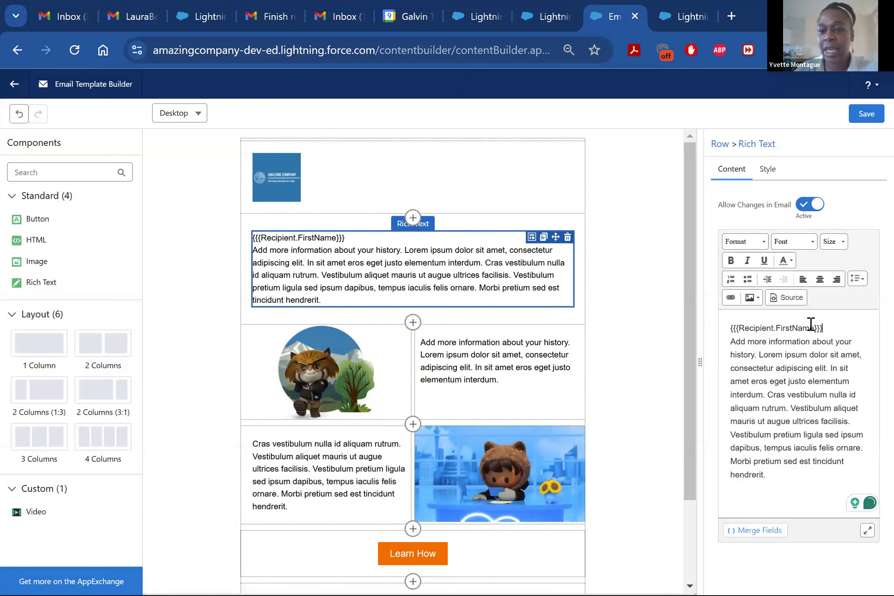
pyautogui.write(',')
pyautogui.press('Return')
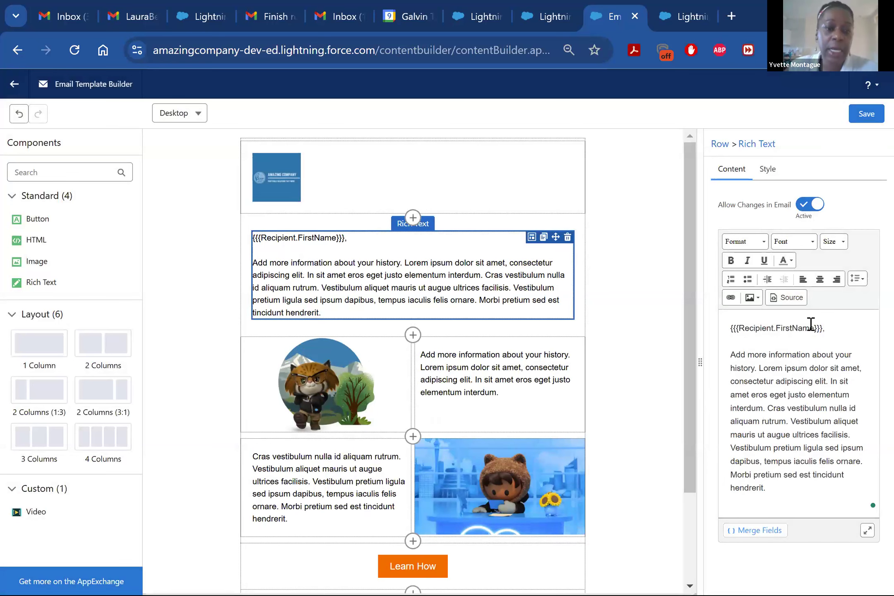
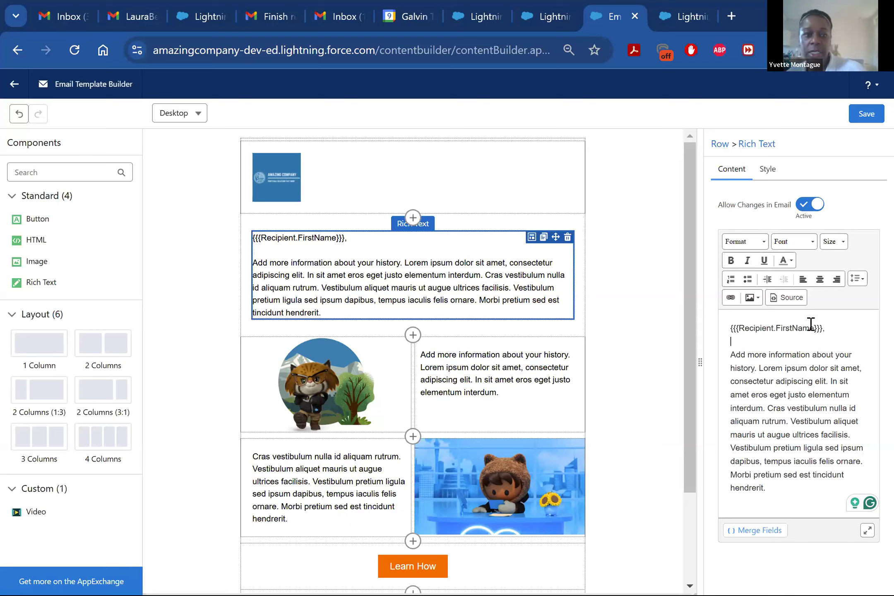
# Step: Inspect the greeting text block's content and margin settings
pyautogui.click(776, 408)
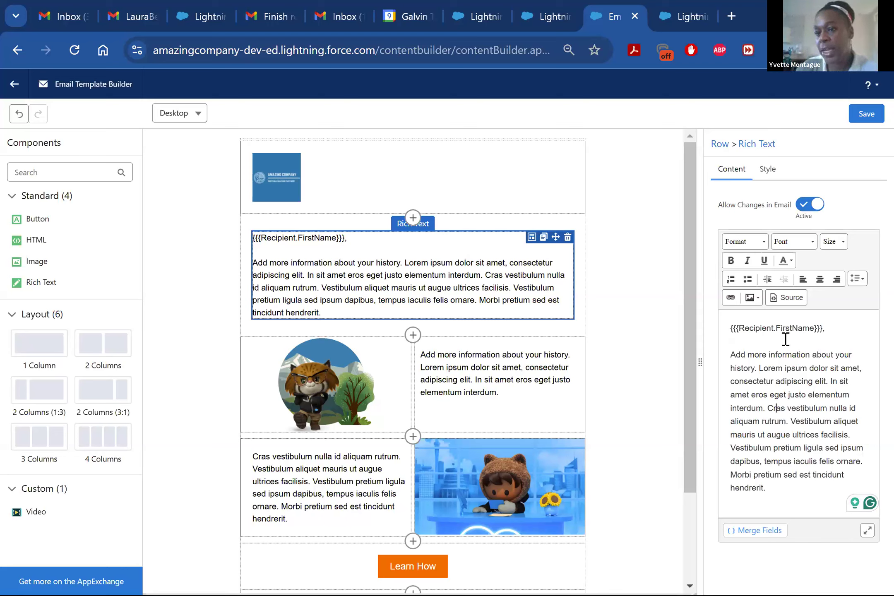
pyautogui.click(768, 170)
pyautogui.click(732, 174)
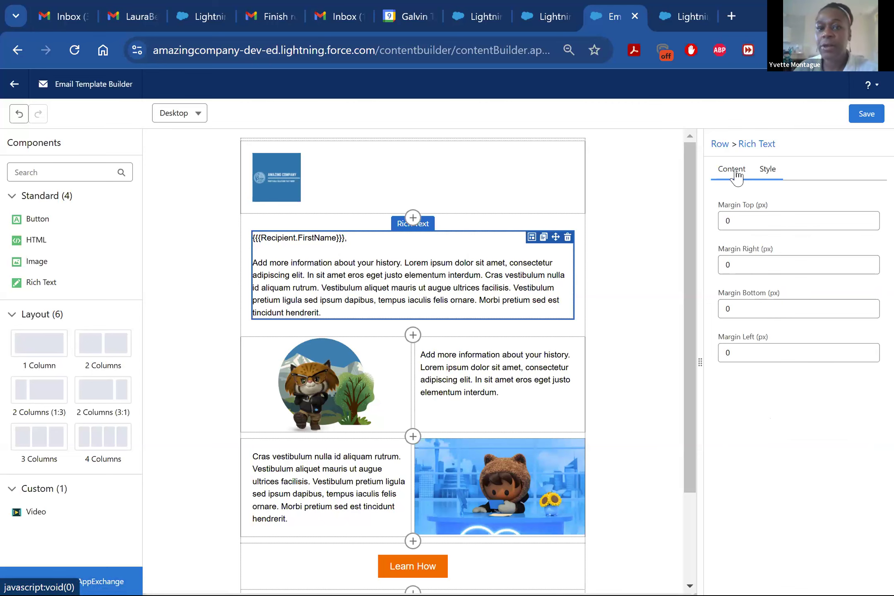
# Step: Select the greeting row and keep it at one column with 20 px padding
pyautogui.click(531, 237)
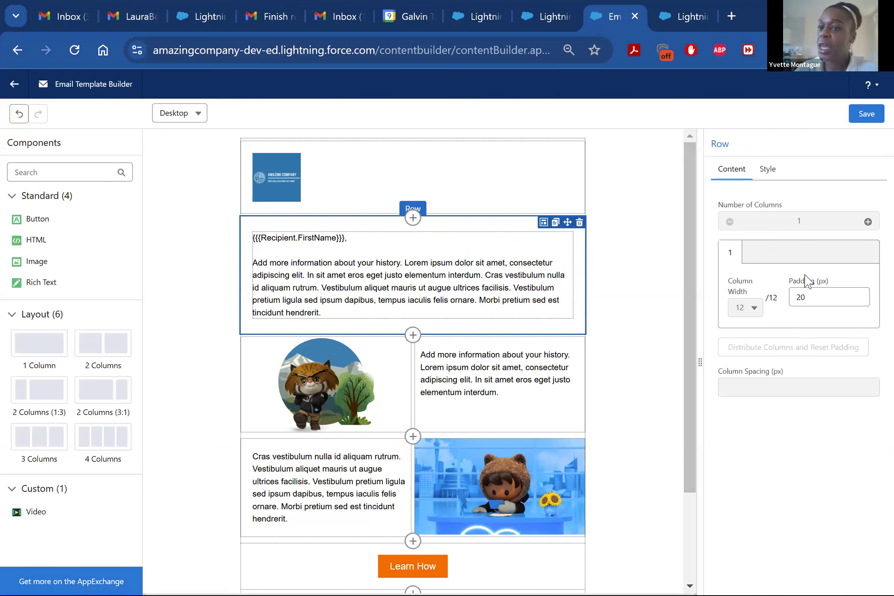
pyautogui.click(868, 222)
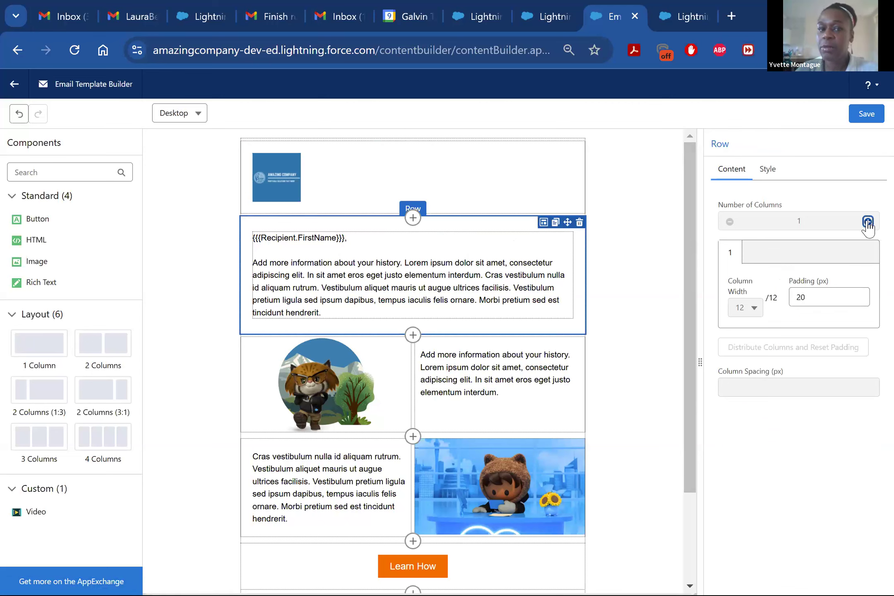
pyautogui.click(867, 223)
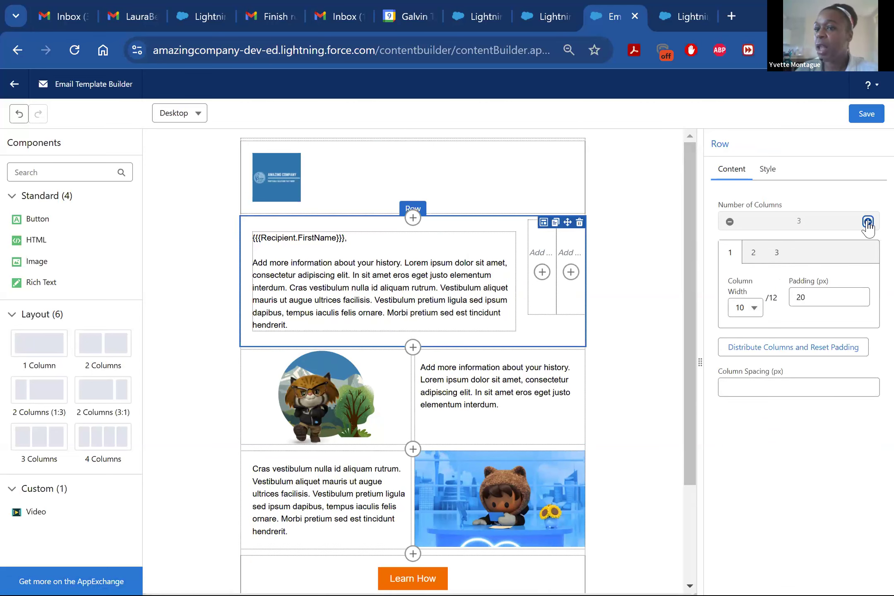
pyautogui.click(729, 222)
pyautogui.click(729, 222)
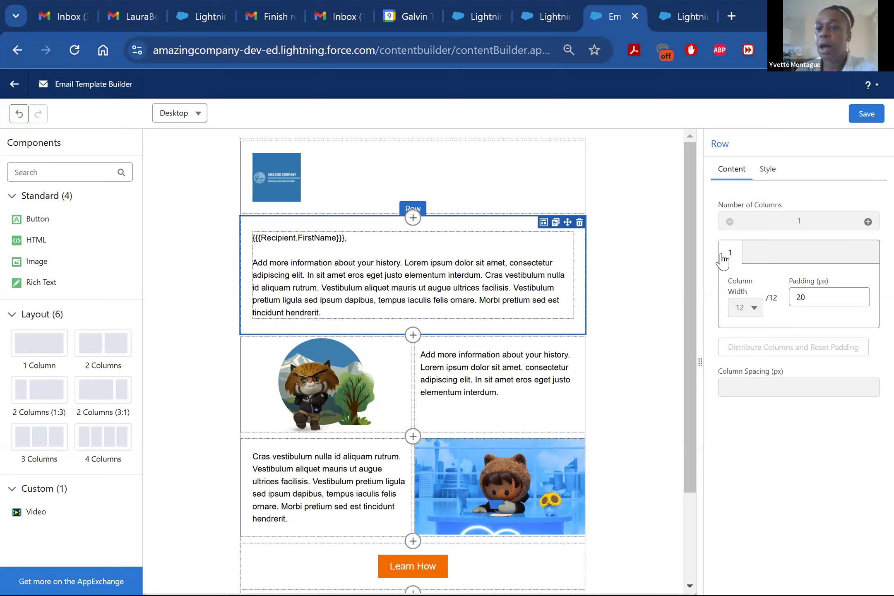
pyautogui.click(830, 301)
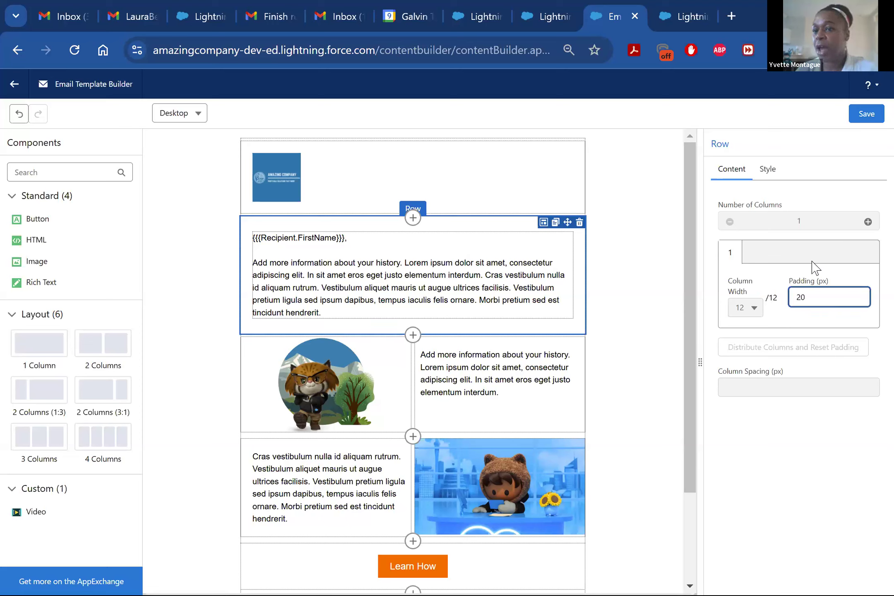
# Step: Give the greeting row a #FAE8E8 light pink background, leaving the background image options unchanged
pyautogui.click(767, 174)
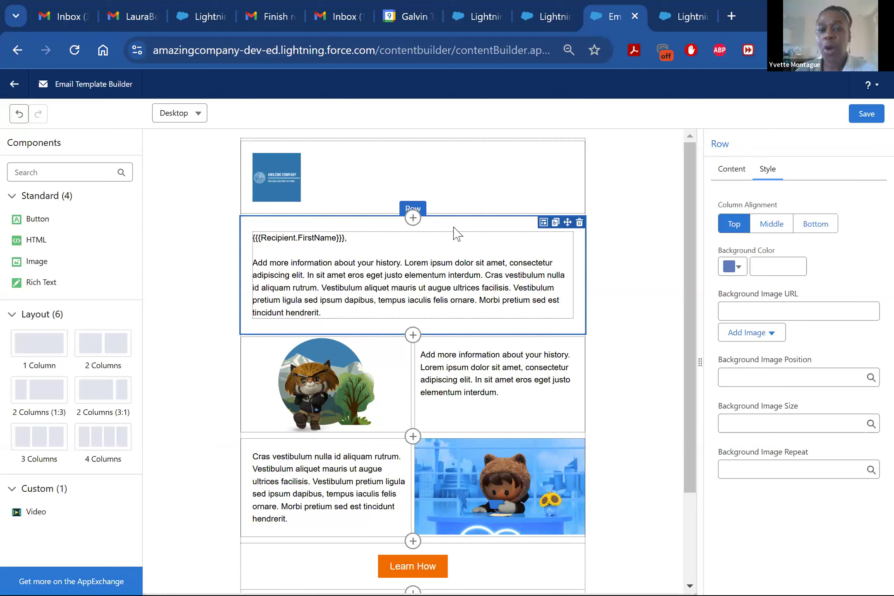
pyautogui.click(737, 268)
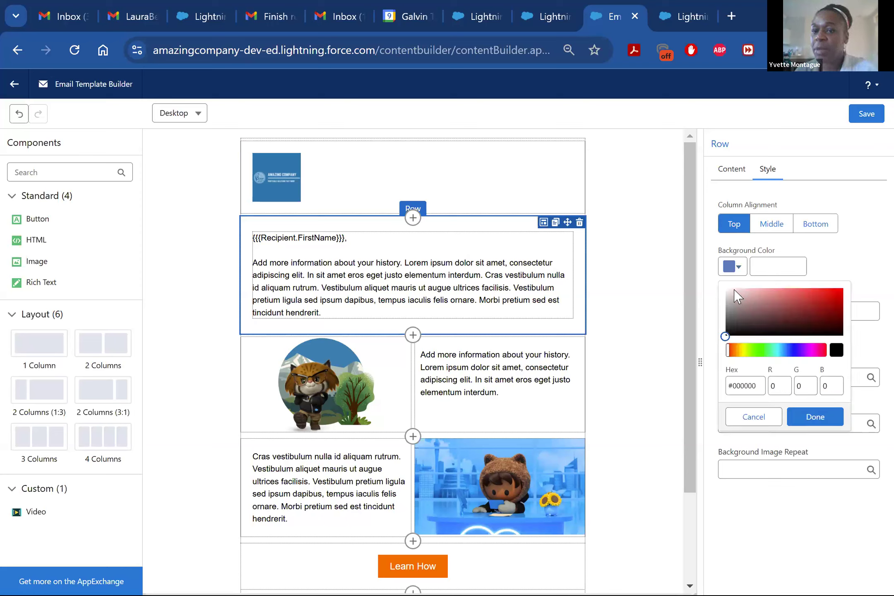
pyautogui.click(733, 290)
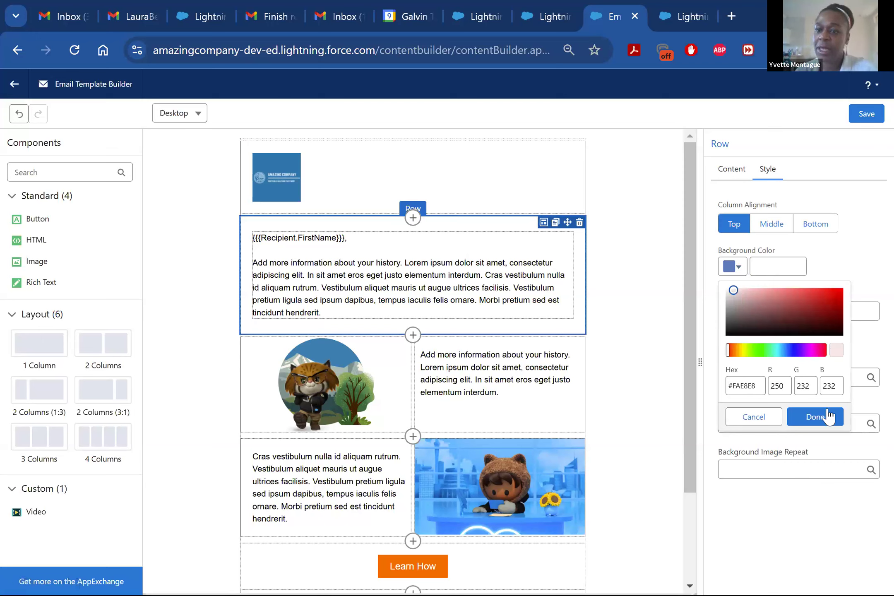
pyautogui.click(816, 418)
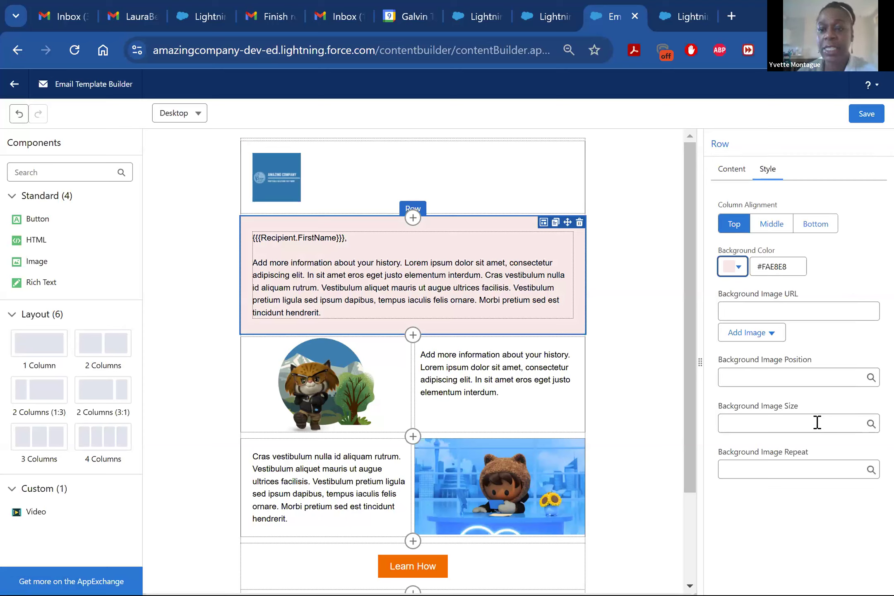
pyautogui.click(760, 321)
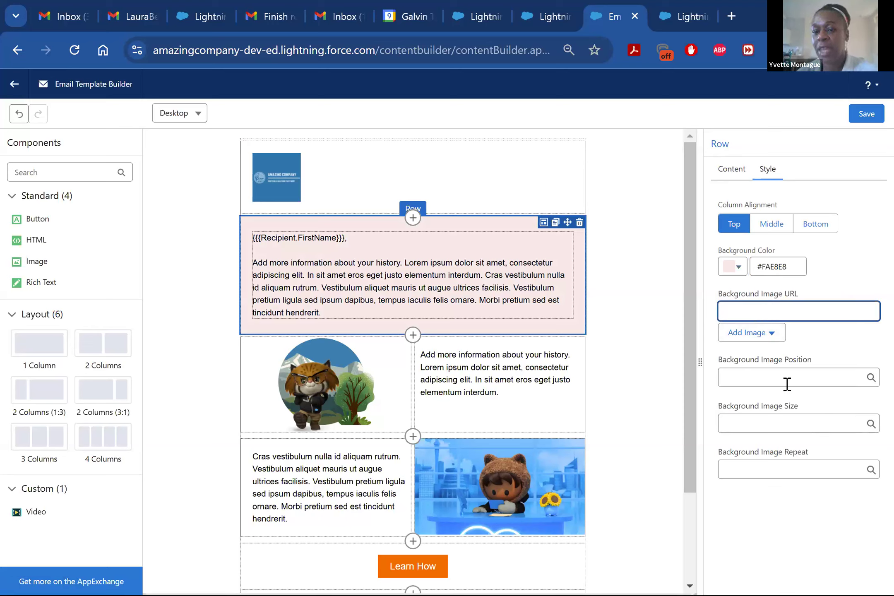
pyautogui.click(756, 378)
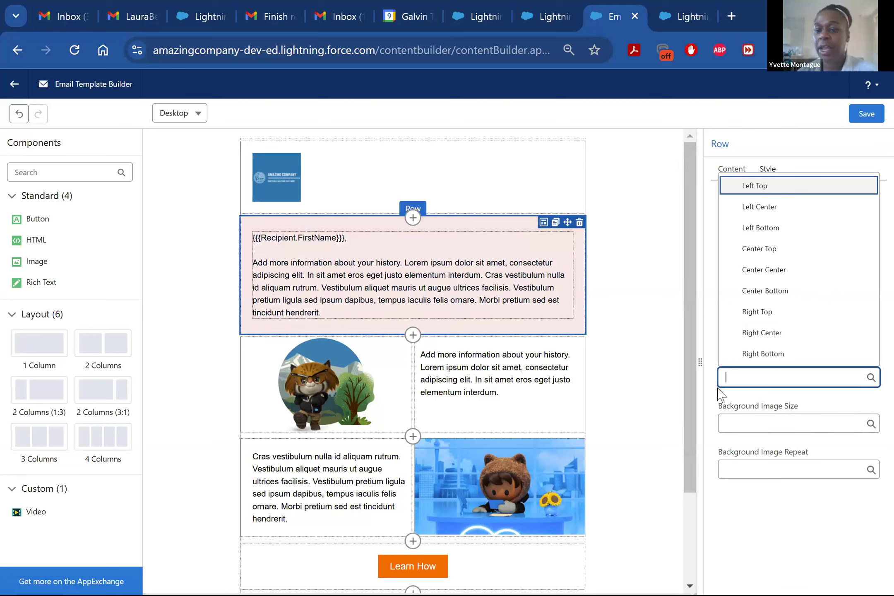
pyautogui.click(760, 462)
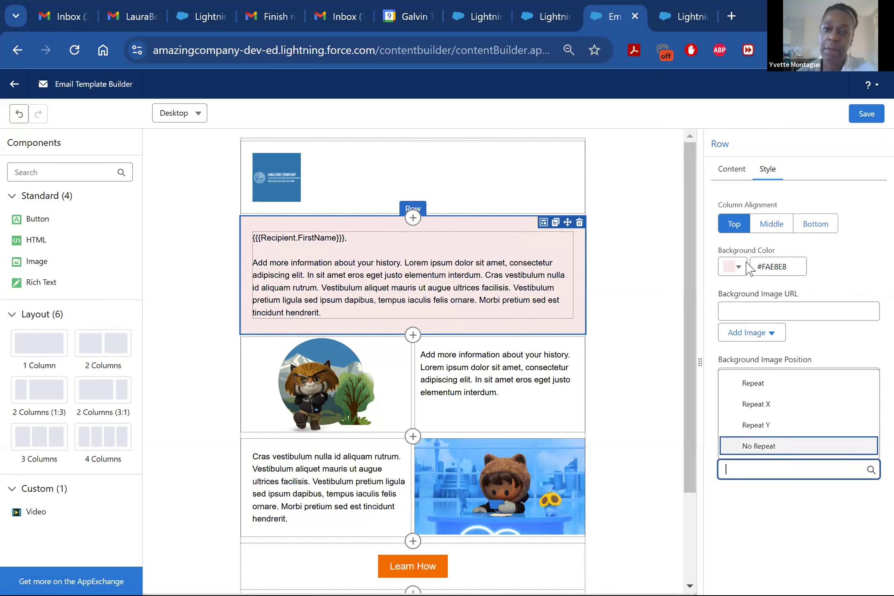
pyautogui.click(740, 176)
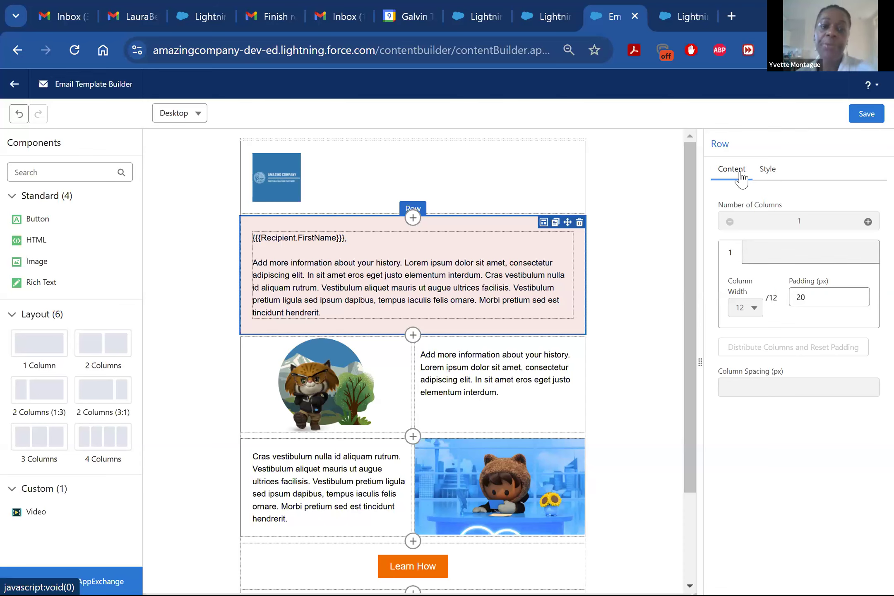
# Step: Select the Learn How button and review its label and link address
pyautogui.moveTo(689, 234); pyautogui.dragTo(715, 321)
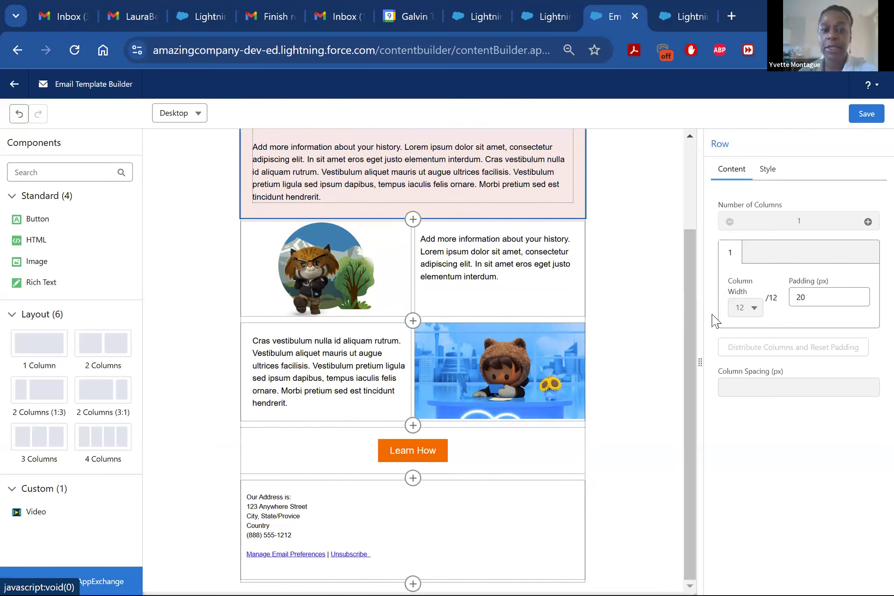
pyautogui.click(451, 451)
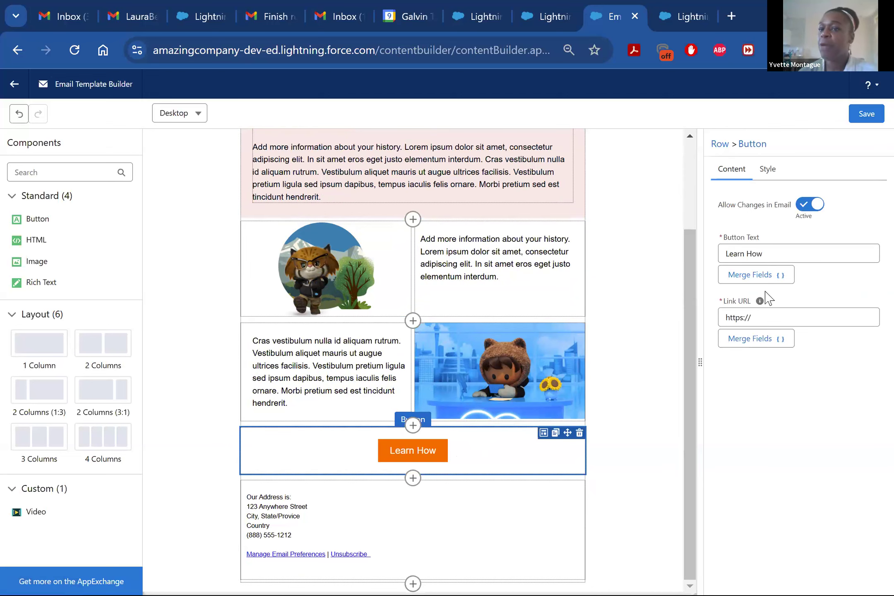
pyautogui.moveTo(788, 258); pyautogui.dragTo(720, 256)
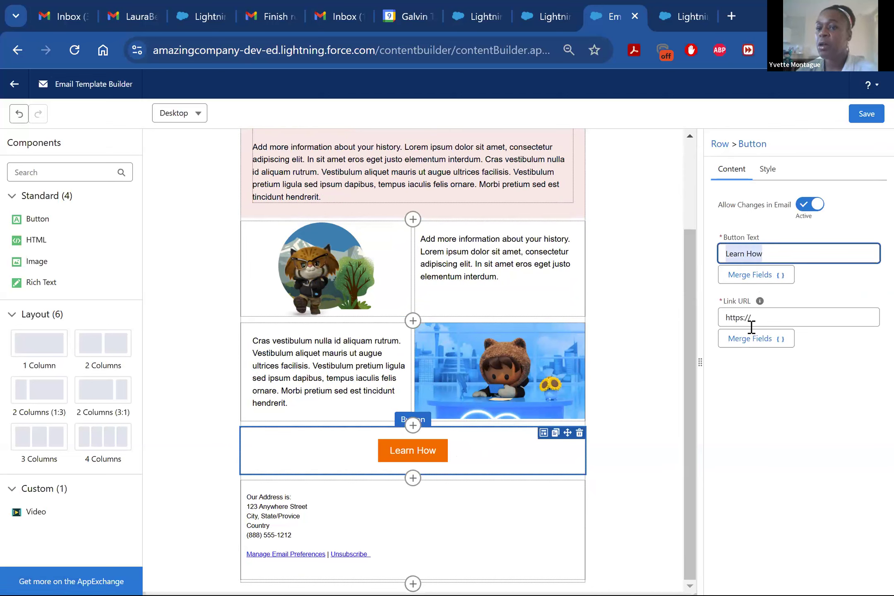
pyautogui.moveTo(763, 320); pyautogui.dragTo(721, 317)
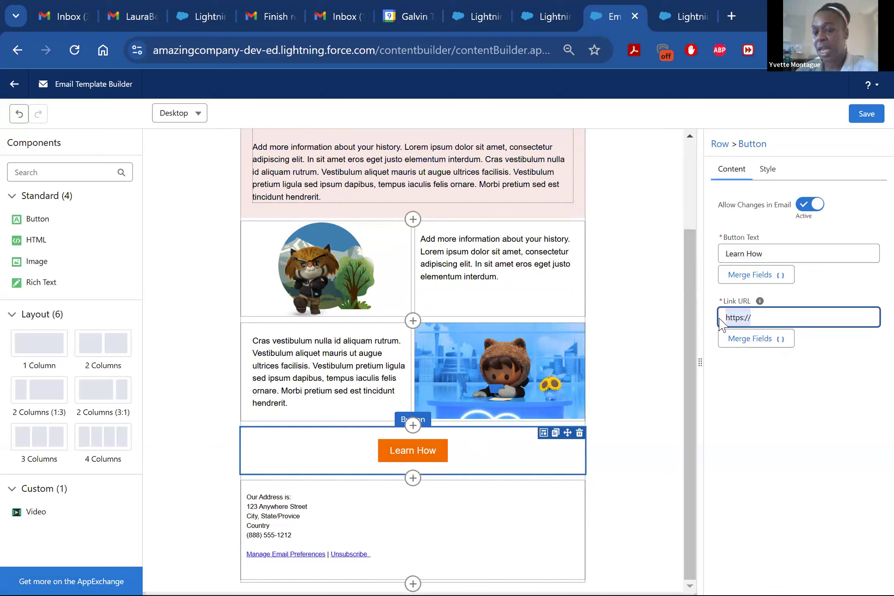
# Step: Keep the button's Arial font and 0 px corner radius, then save the template
pyautogui.click(767, 170)
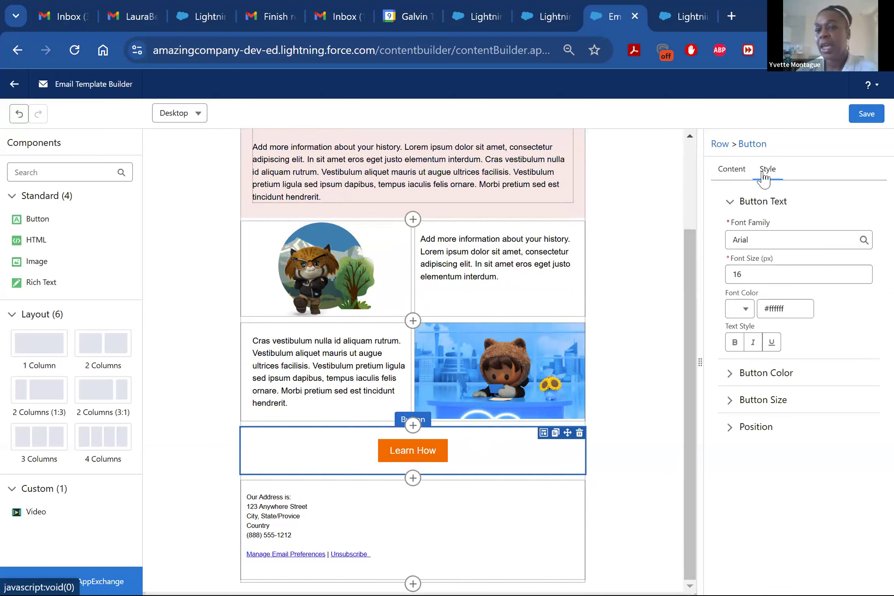
pyautogui.click(805, 247)
pyautogui.moveTo(867, 340); pyautogui.dragTo(867, 309)
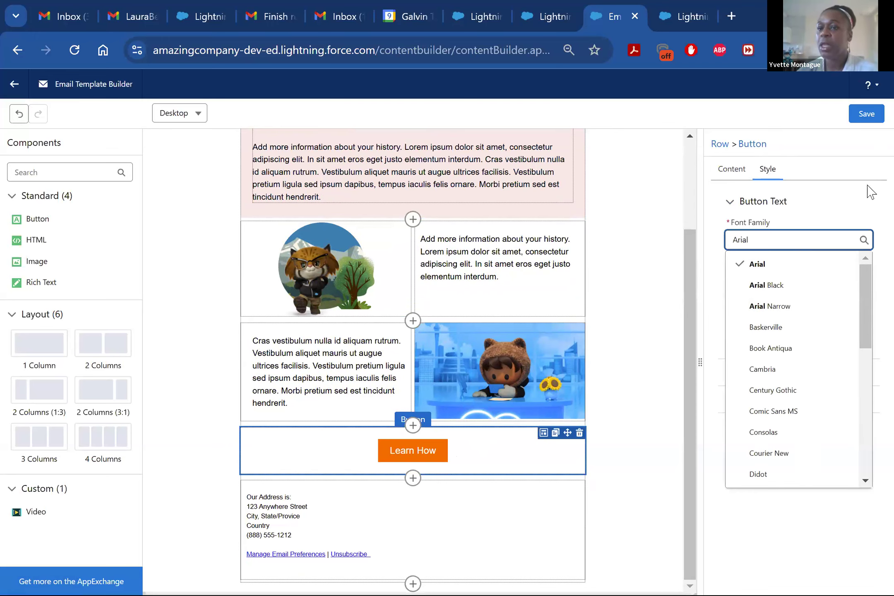
pyautogui.click(870, 201)
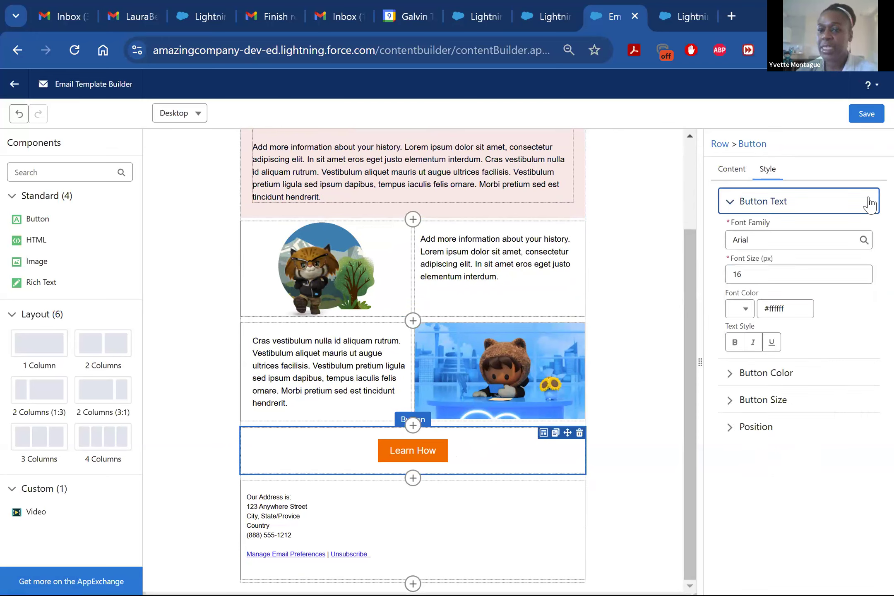
pyautogui.click(755, 375)
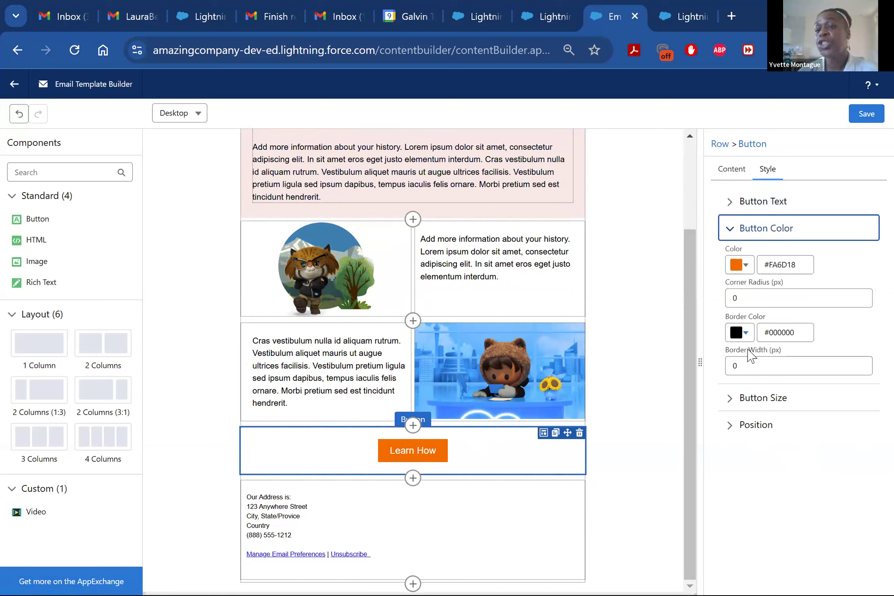
pyautogui.doubleClick(748, 292)
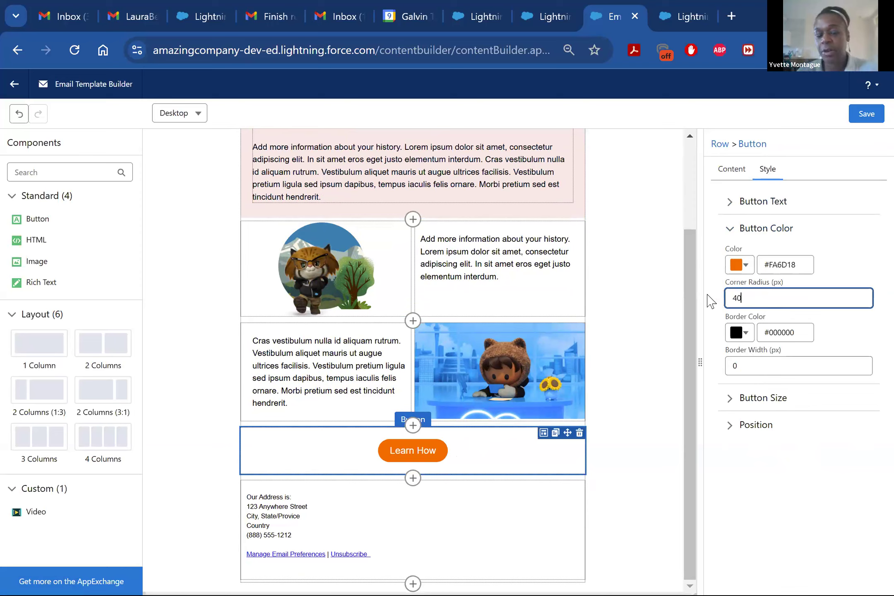
pyautogui.press('Tab')
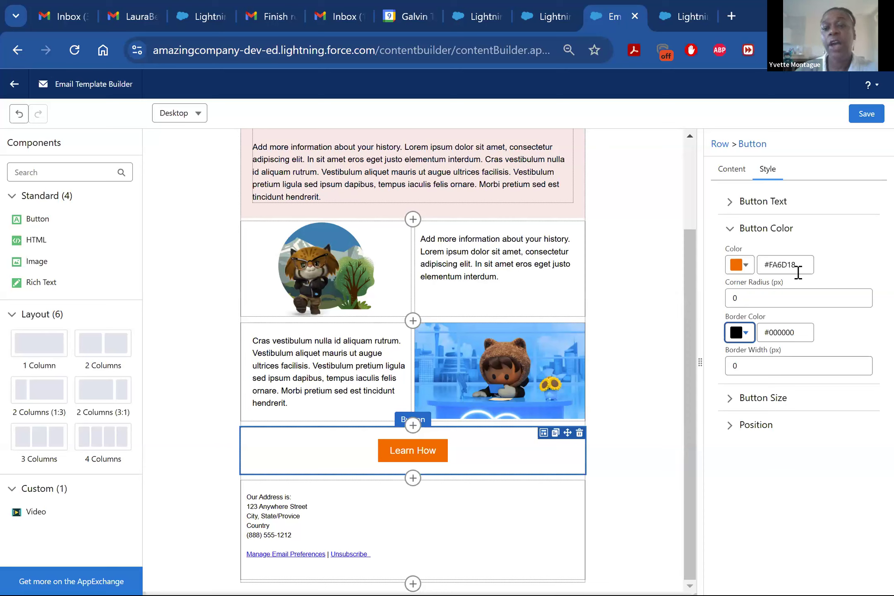
pyautogui.click(866, 116)
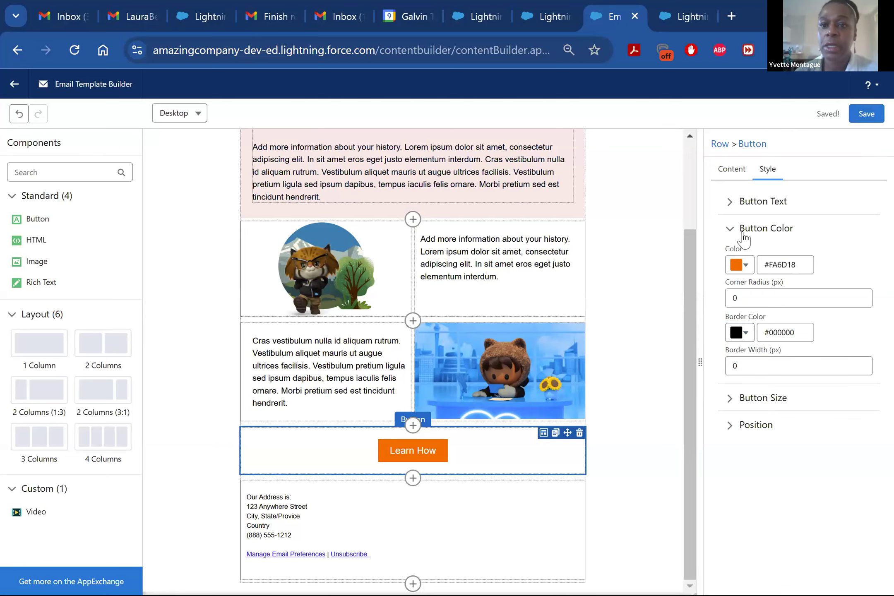
pyautogui.moveTo(695, 263); pyautogui.dragTo(694, 131)
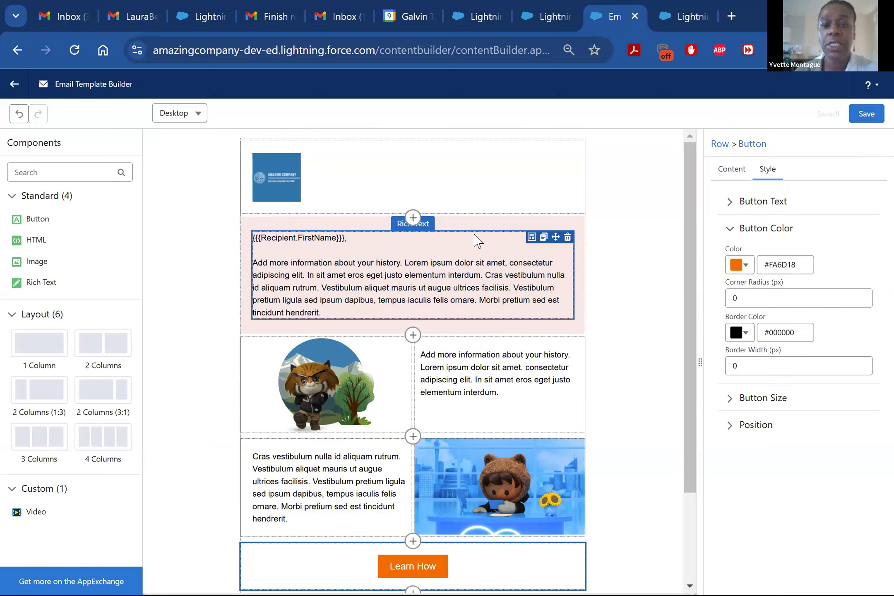
pyautogui.click(481, 234)
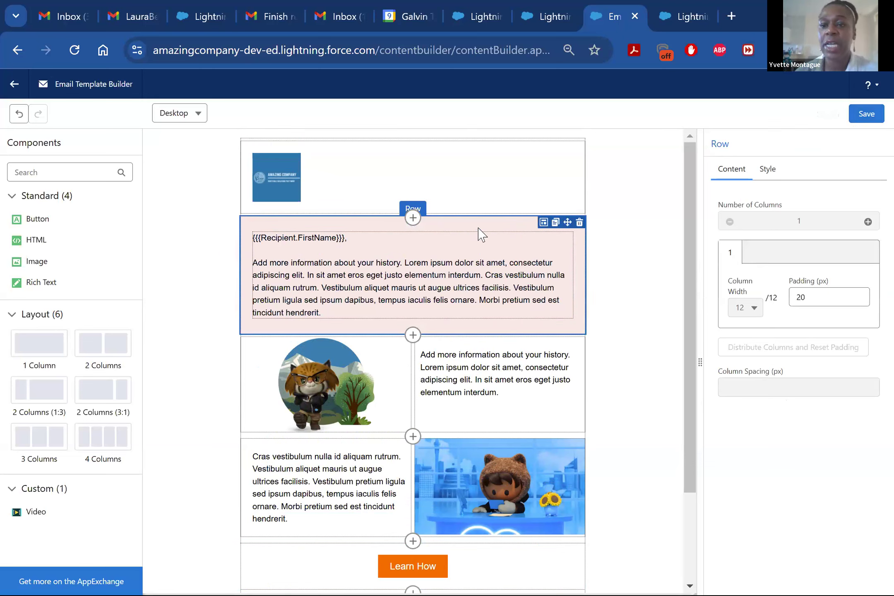
pyautogui.click(491, 317)
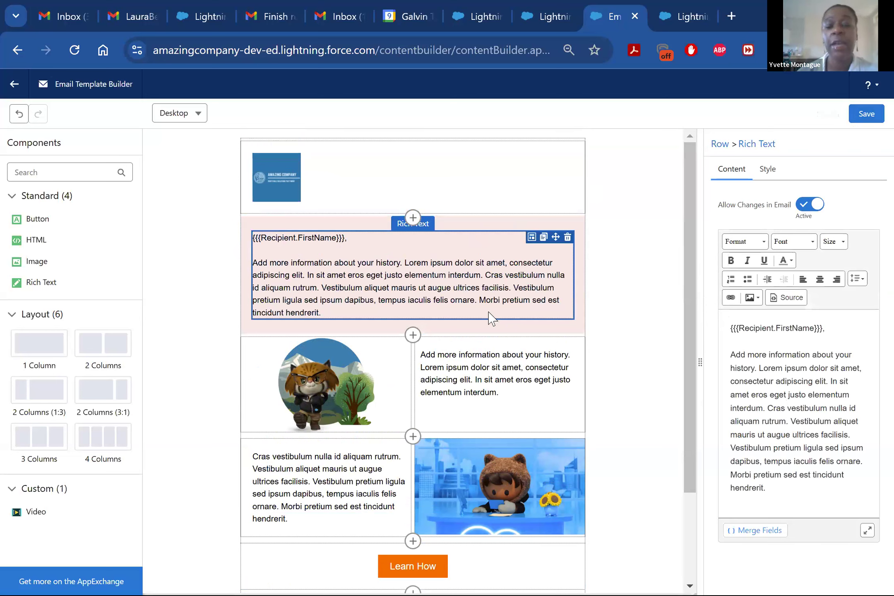
pyautogui.click(807, 209)
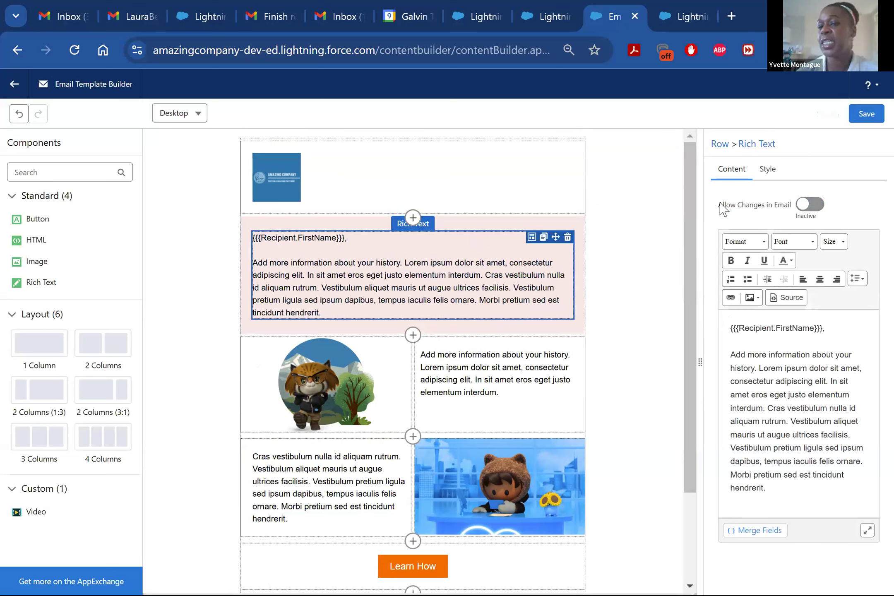
pyautogui.click(811, 211)
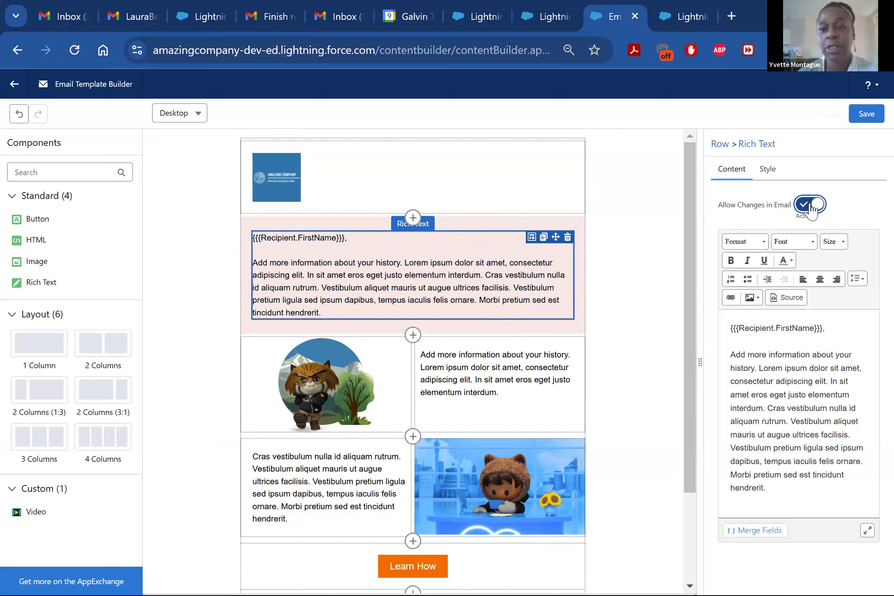
pyautogui.click(665, 186)
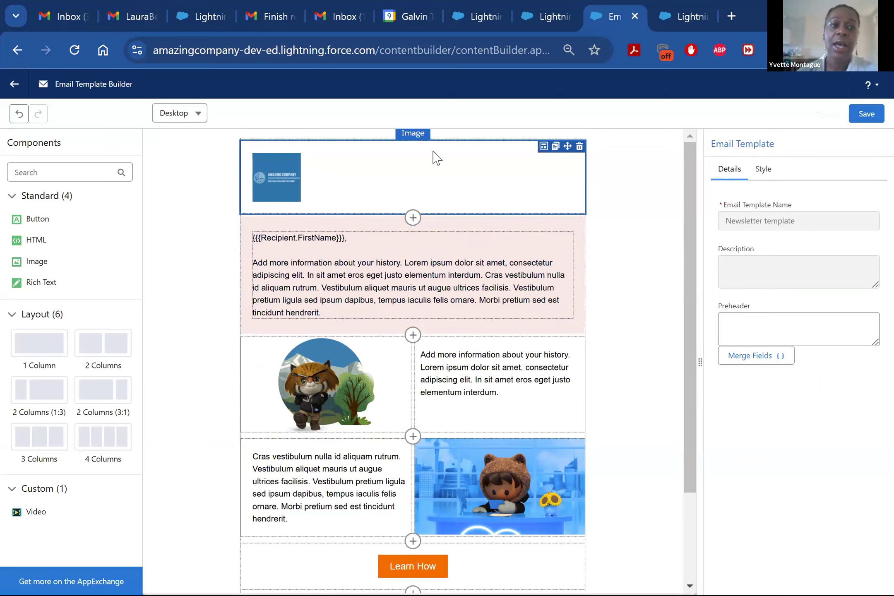
# Step: Check the phone preview, return to desktop, and add a 1 Column row below the greeting text
pyautogui.click(179, 113)
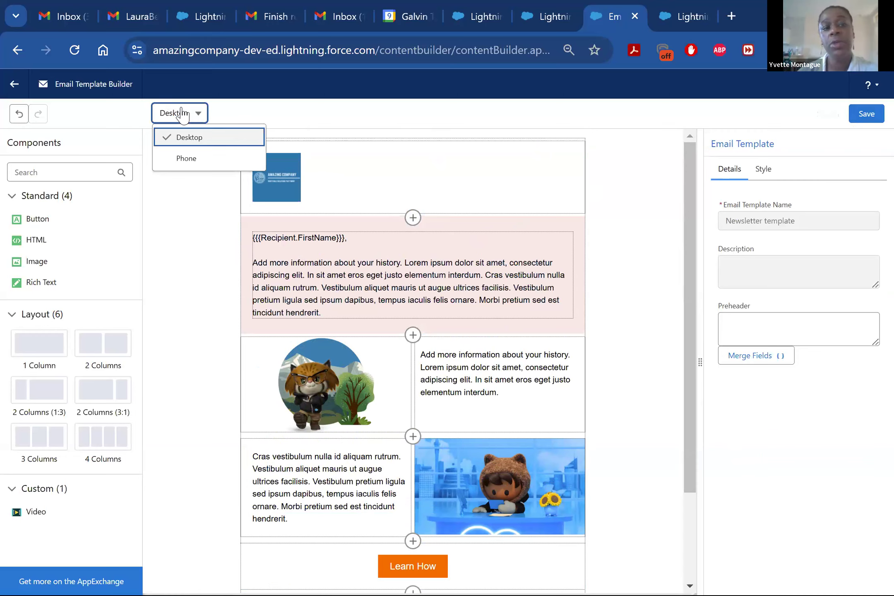
pyautogui.click(202, 159)
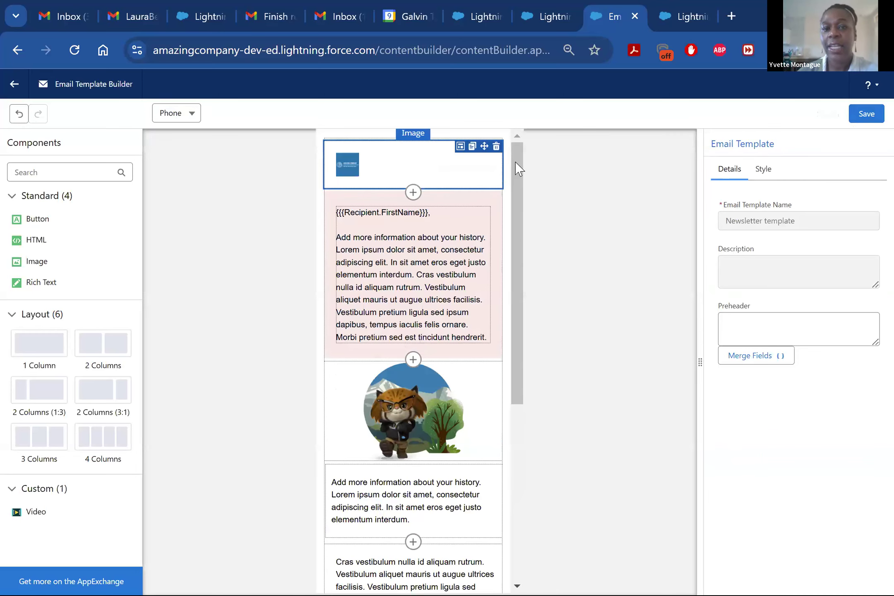
pyautogui.moveTo(518, 168); pyautogui.dragTo(524, 116)
pyautogui.click(192, 112)
pyautogui.click(190, 136)
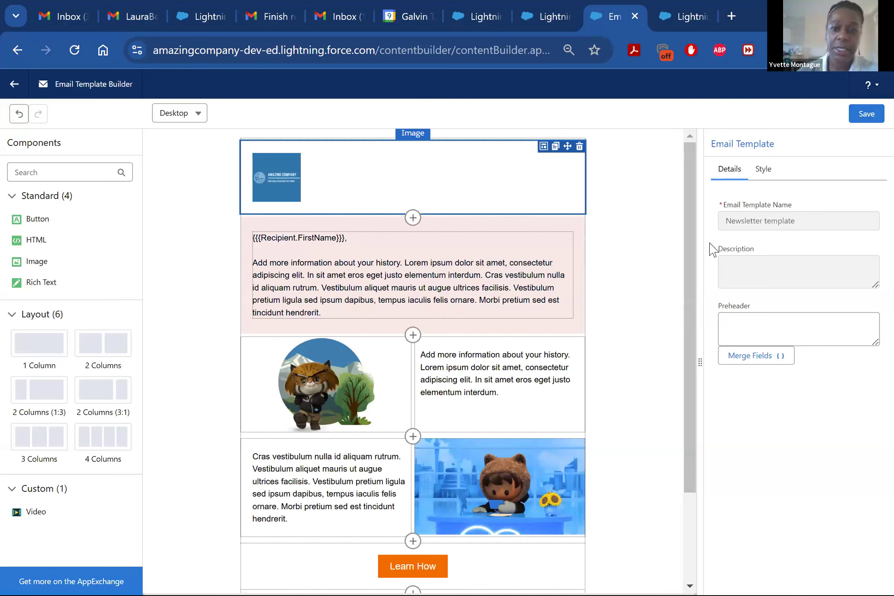
pyautogui.moveTo(690, 207); pyautogui.dragTo(699, 357)
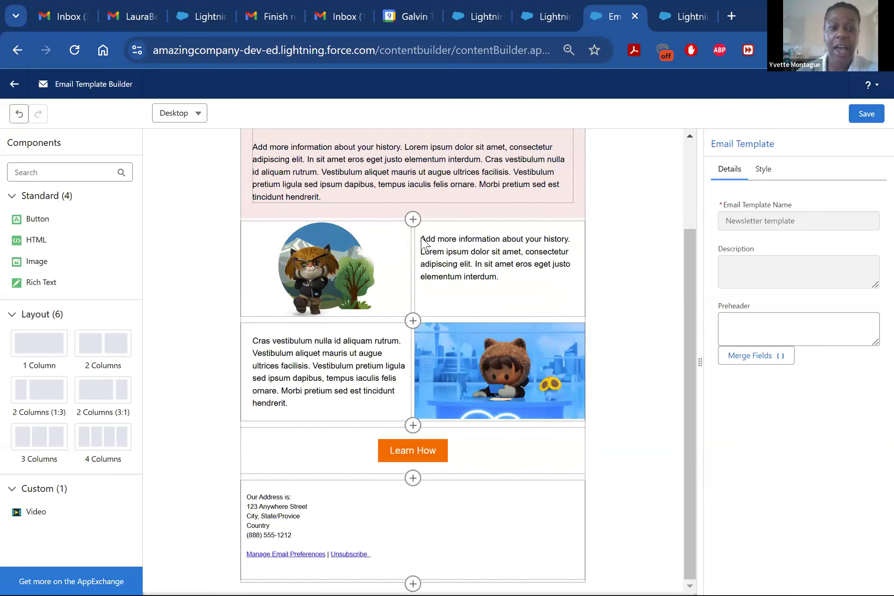
pyautogui.moveTo(37, 337); pyautogui.dragTo(296, 198)
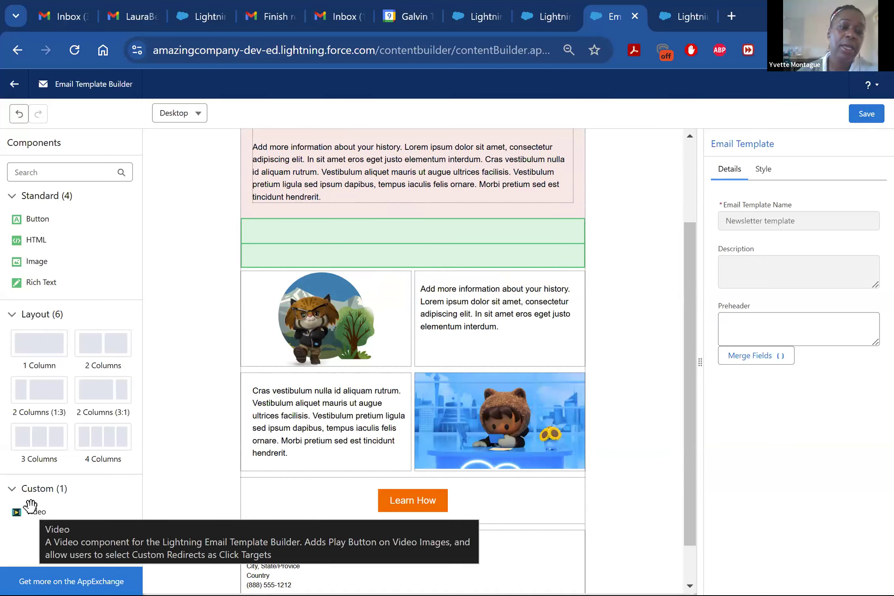
# Step: Place a Video block in the new row with a Light play button style, then save
pyautogui.moveTo(26, 513); pyautogui.dragTo(385, 269)
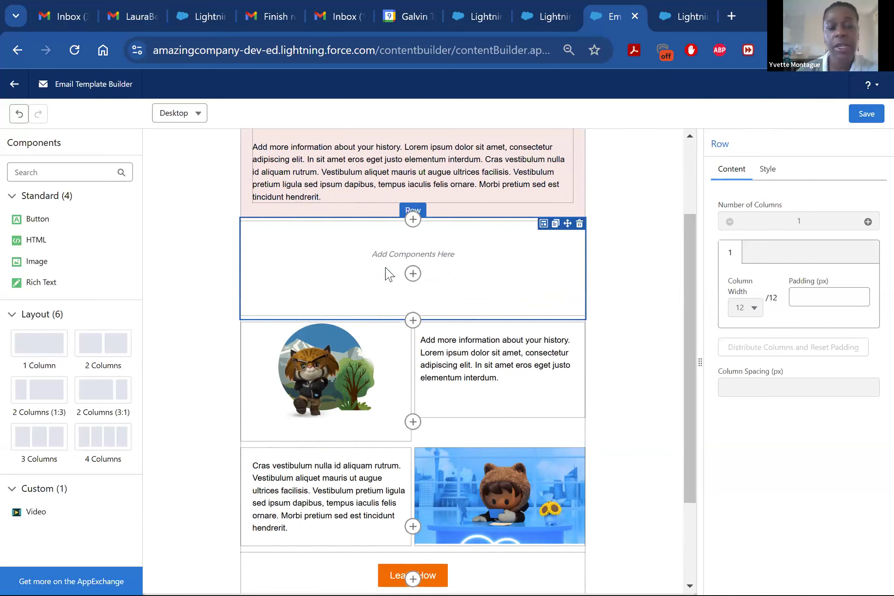
pyautogui.moveTo(360, 469); pyautogui.dragTo(365, 250)
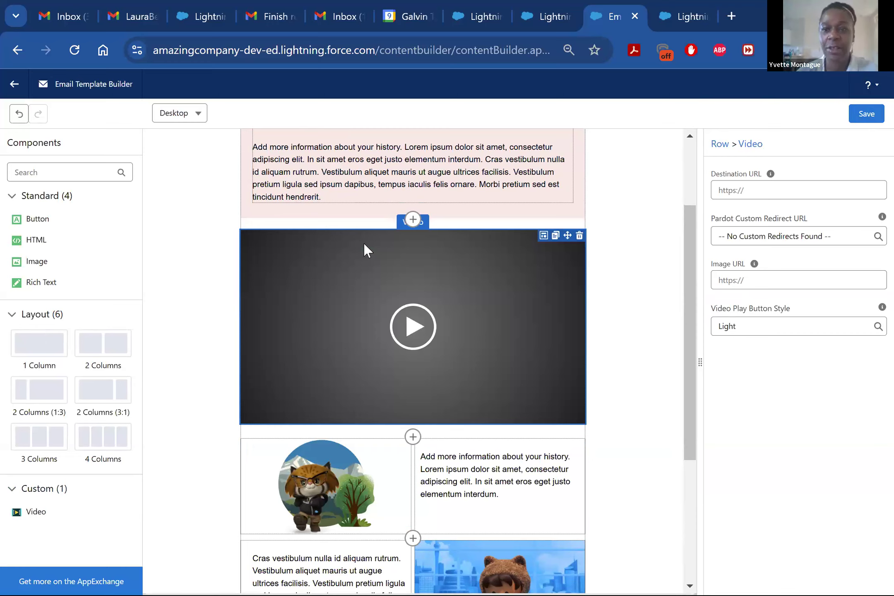
pyautogui.click(750, 190)
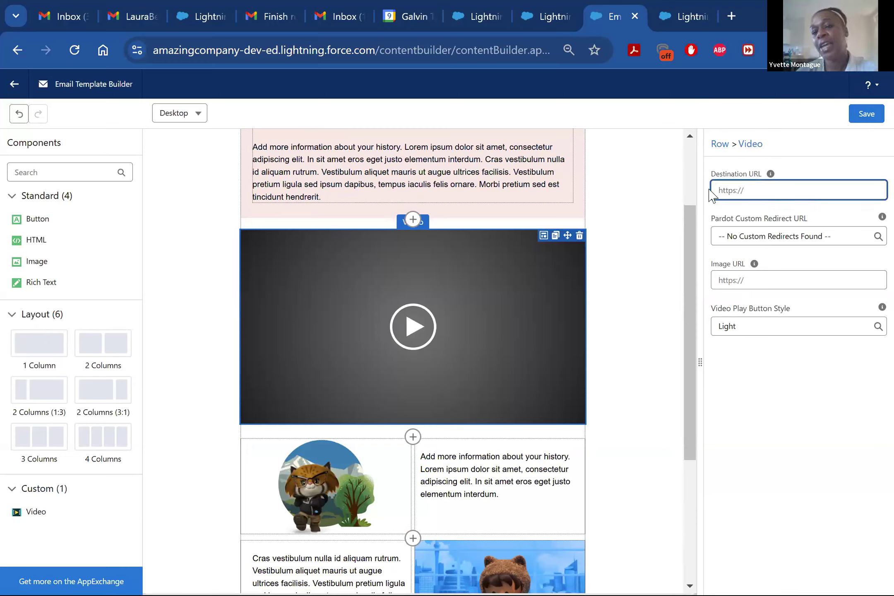
pyautogui.click(760, 281)
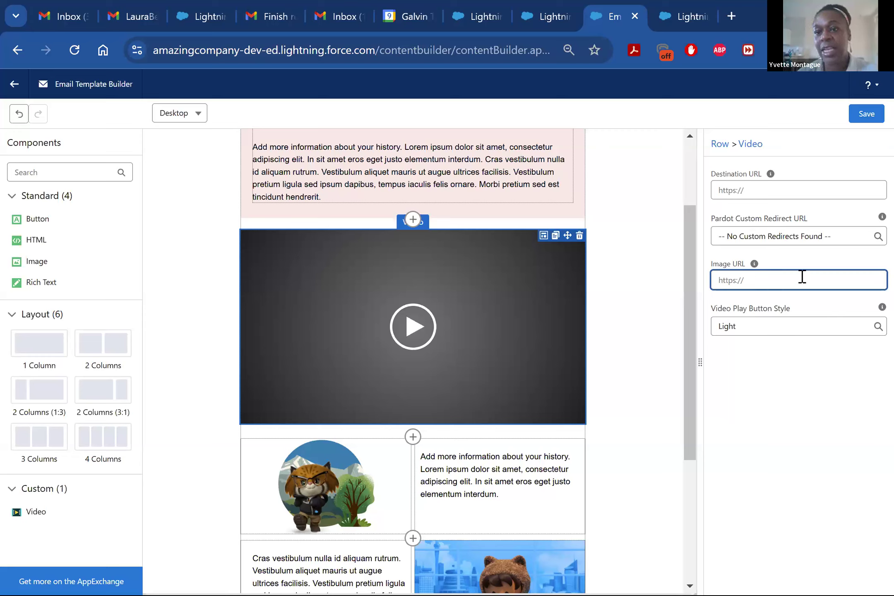
pyautogui.click(763, 326)
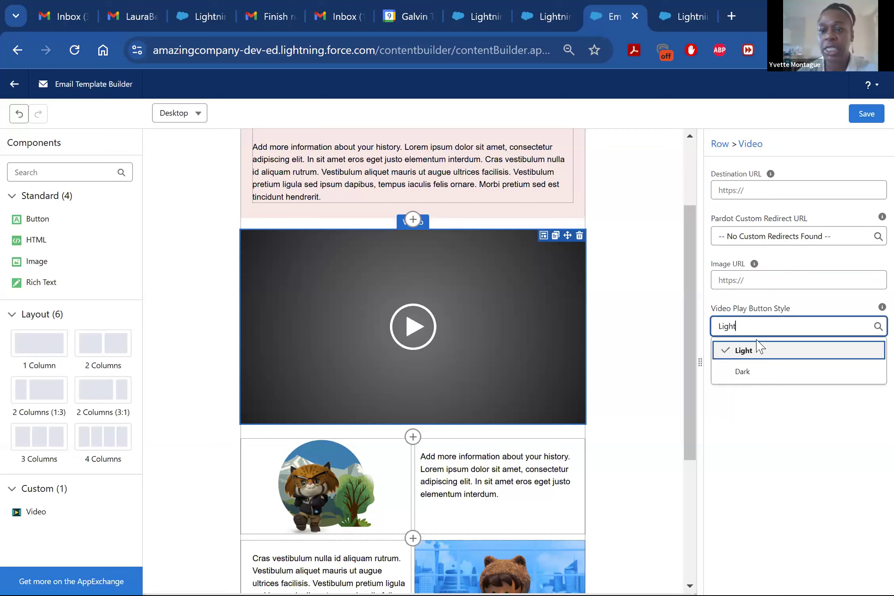
pyautogui.click(748, 374)
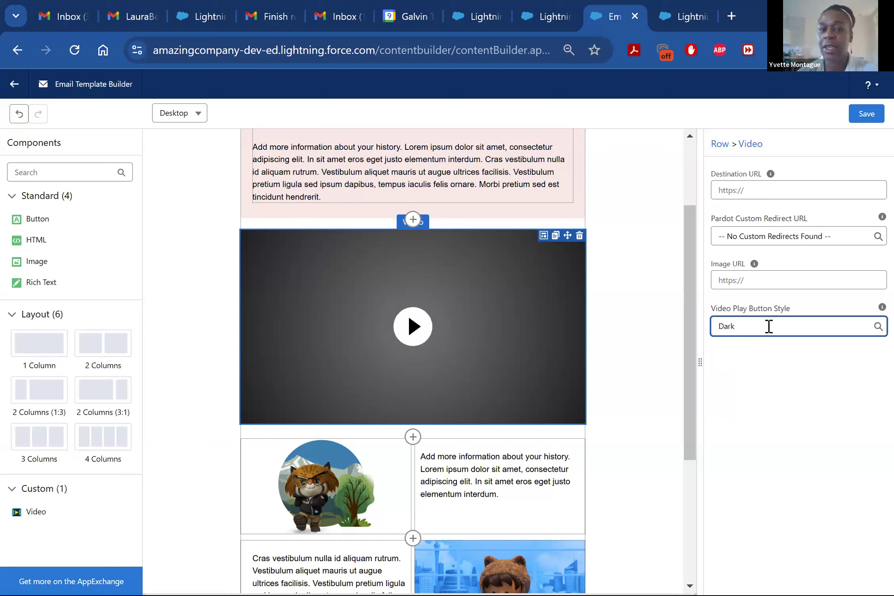
pyautogui.click(769, 326)
pyautogui.click(751, 375)
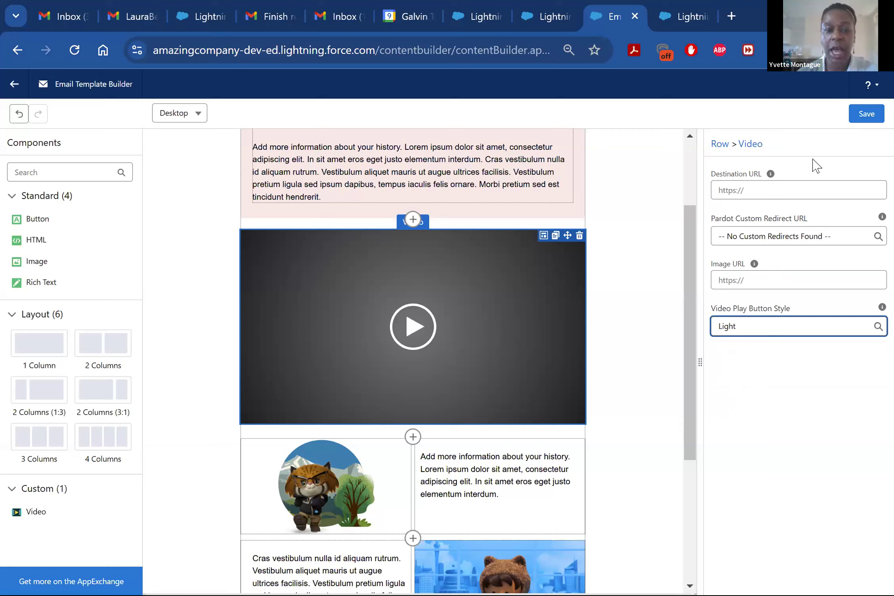
pyautogui.click(866, 114)
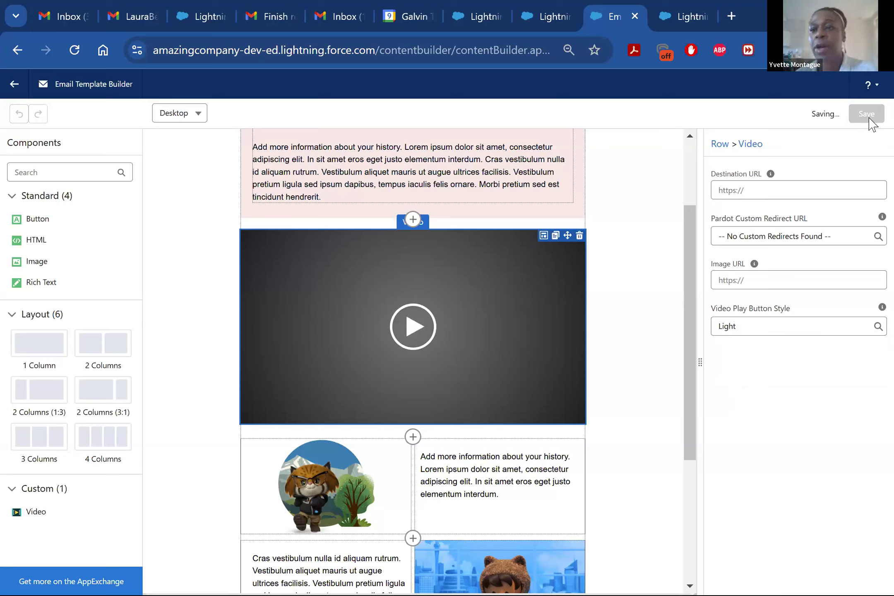
# Step: Leave the builder and create February Newsletter email content based on the Event Invitation Template
pyautogui.click(16, 86)
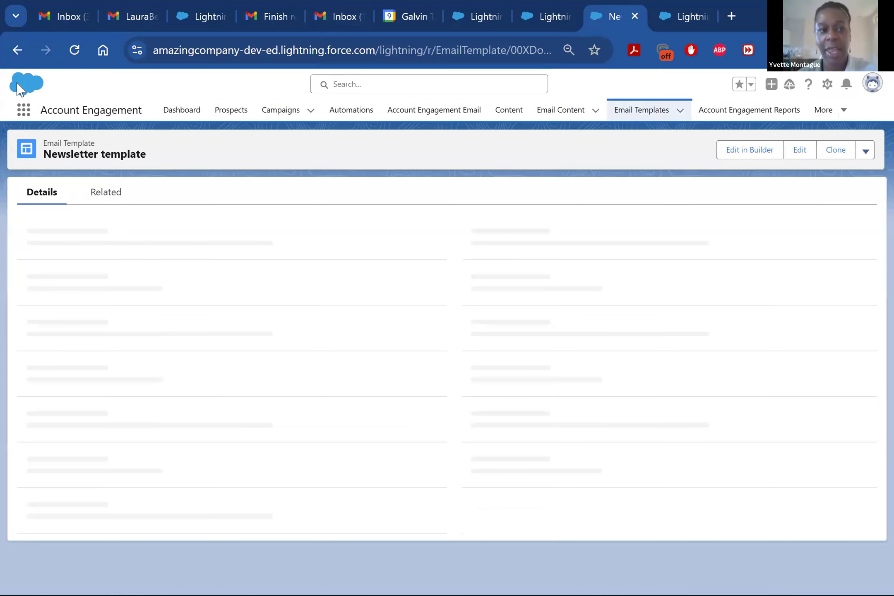
pyautogui.click(554, 115)
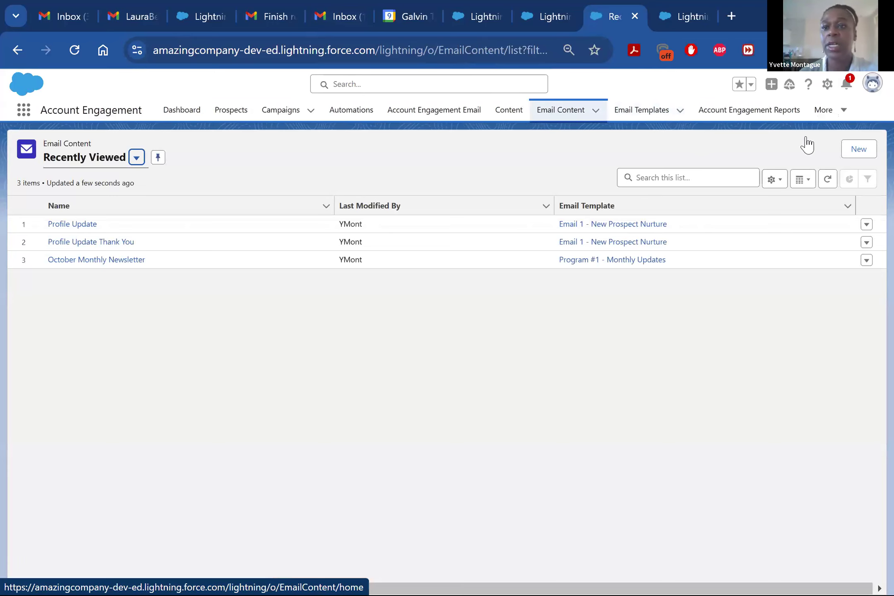
pyautogui.click(856, 153)
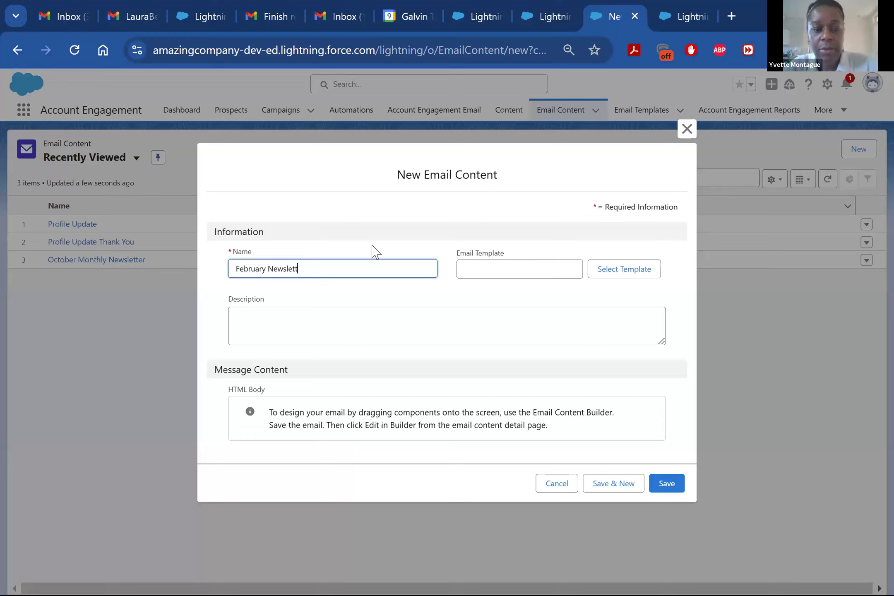
pyautogui.click(609, 270)
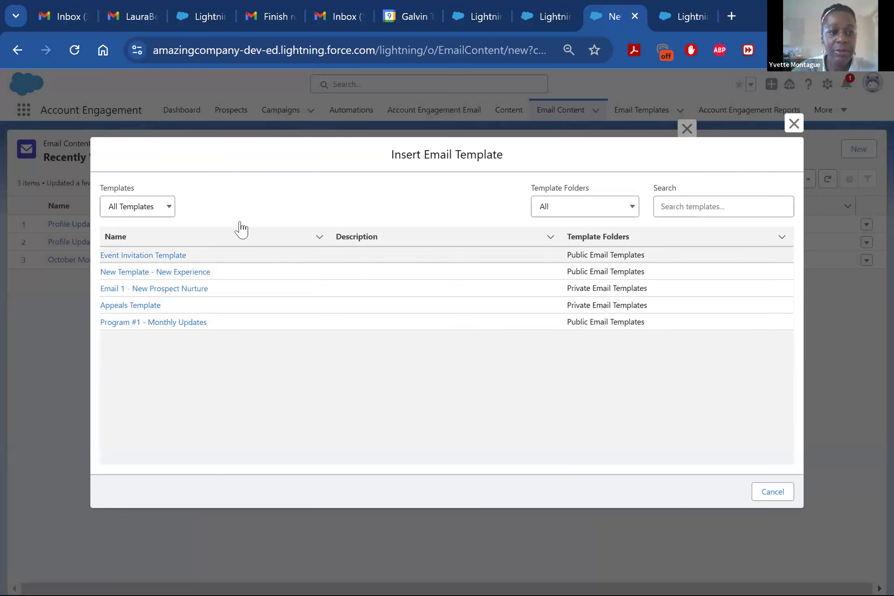
pyautogui.click(721, 209)
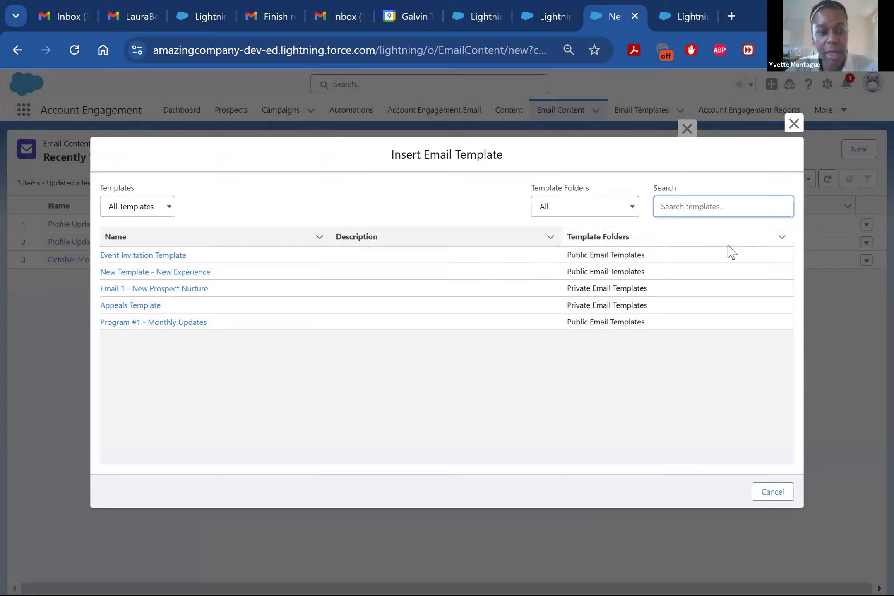
pyautogui.click(135, 255)
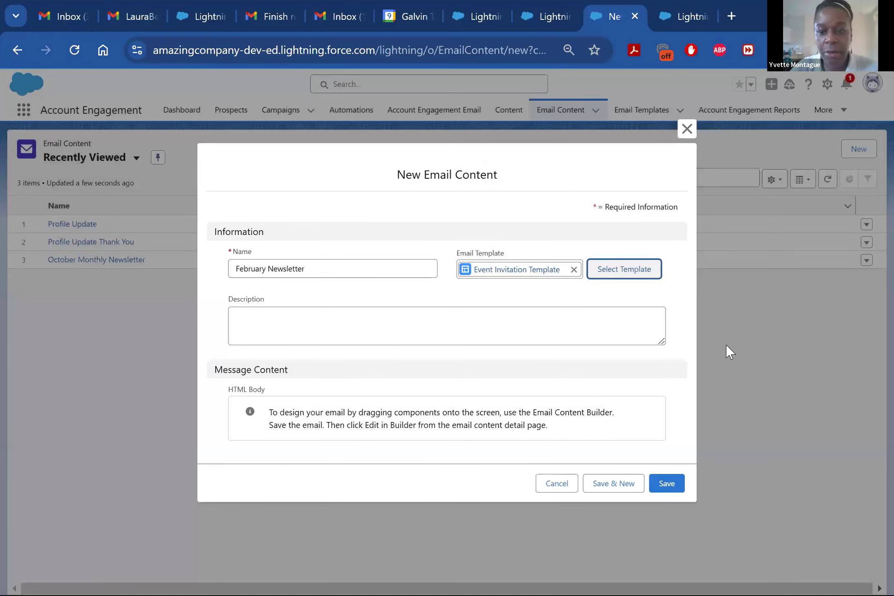
pyautogui.click(682, 481)
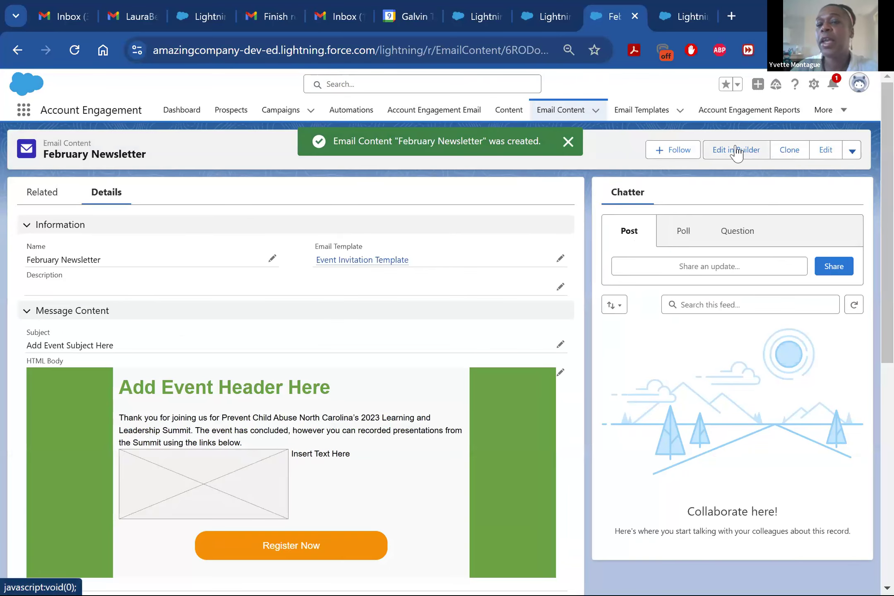
# Step: Open February Newsletter in the builder, check its Rich Text and Image blocks, save, and go back
pyautogui.click(735, 150)
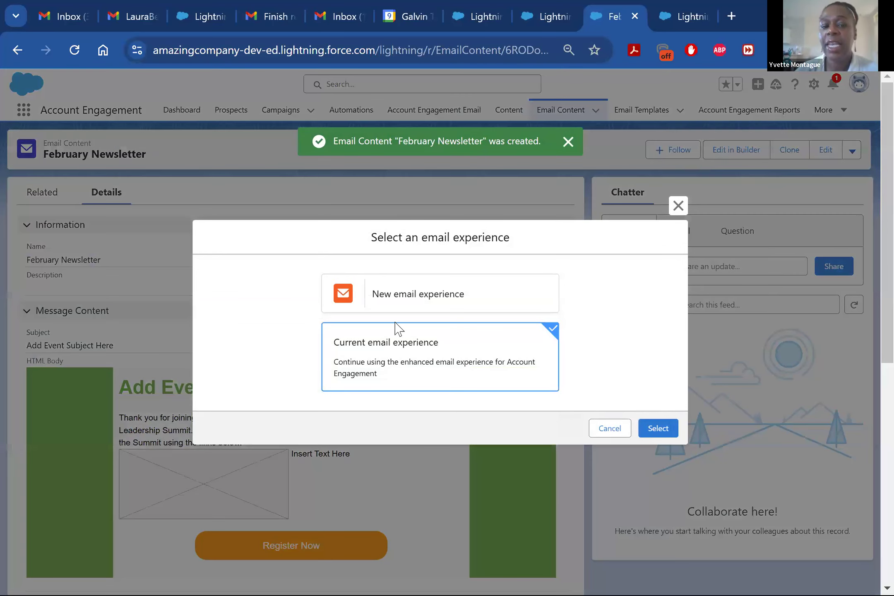
pyautogui.click(656, 431)
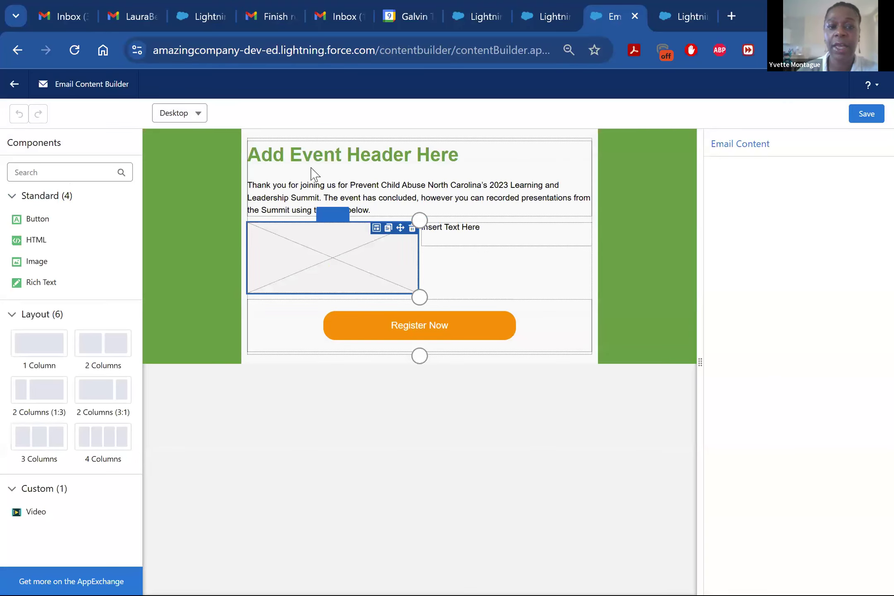
pyautogui.click(479, 238)
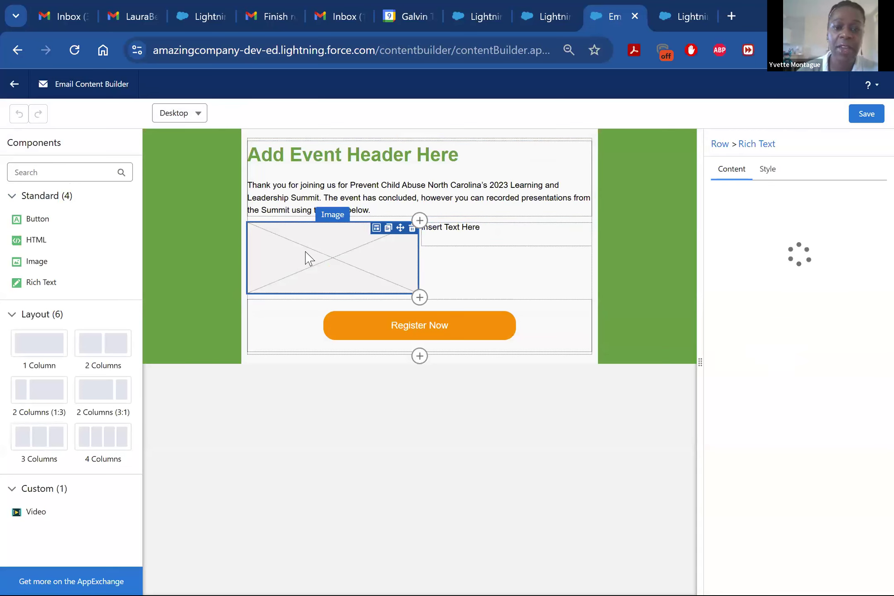
pyautogui.click(308, 258)
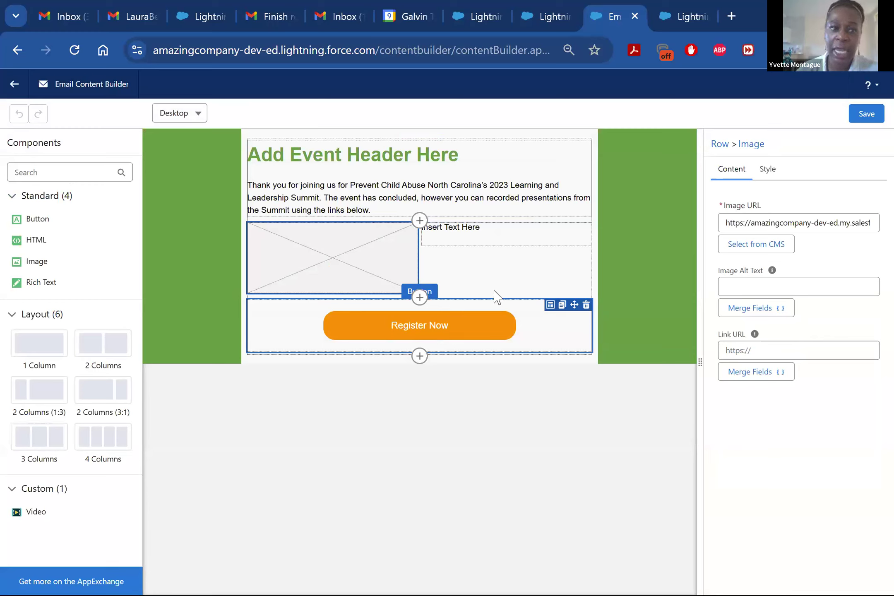
pyautogui.click(867, 116)
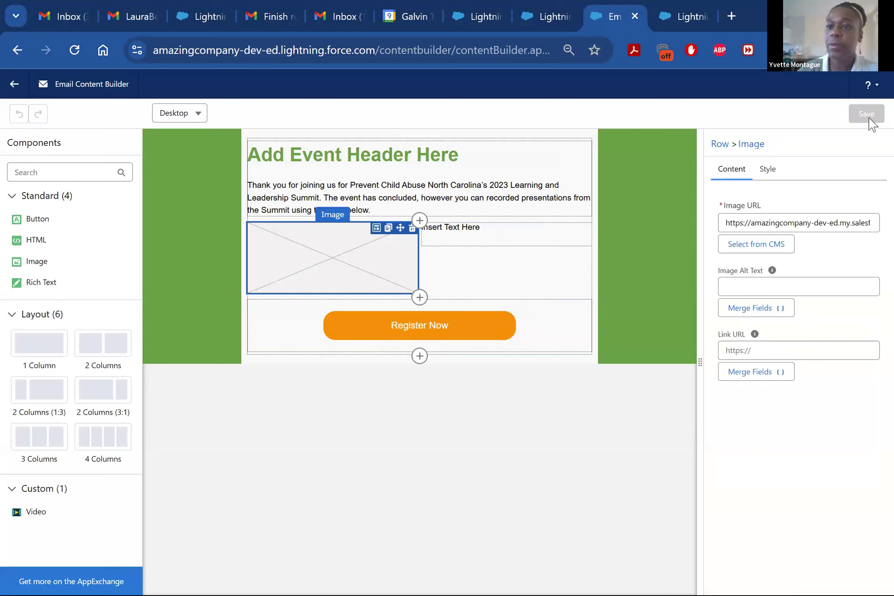
pyautogui.click(15, 87)
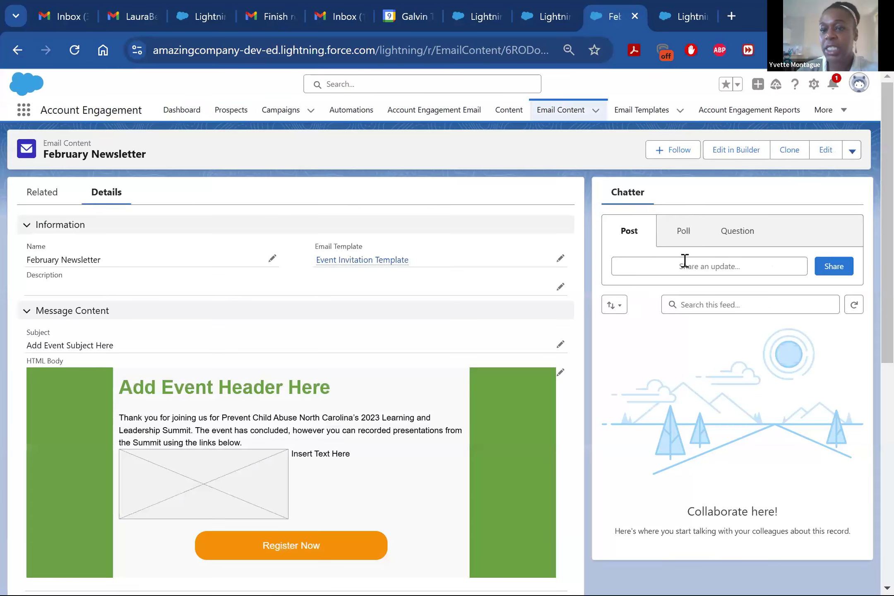
pyautogui.click(686, 270)
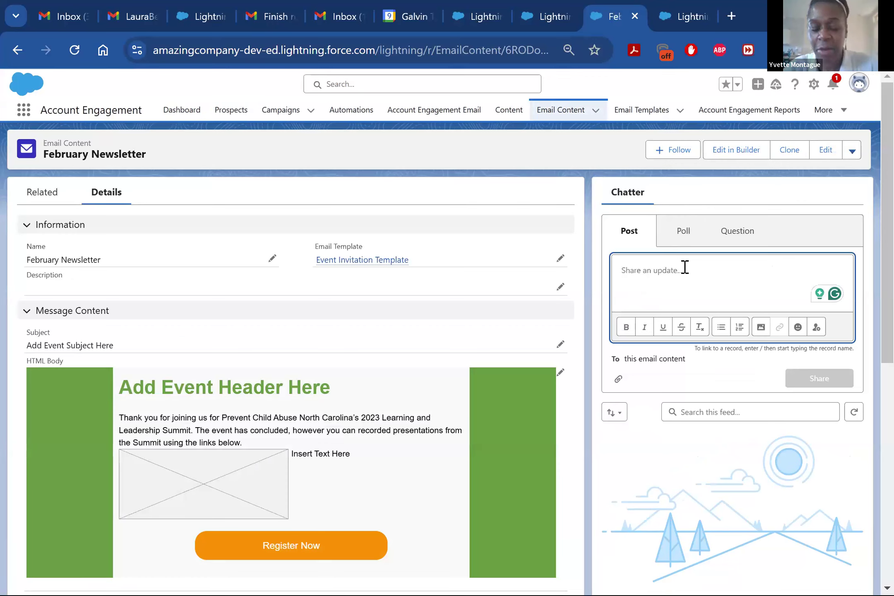
pyautogui.write('@')
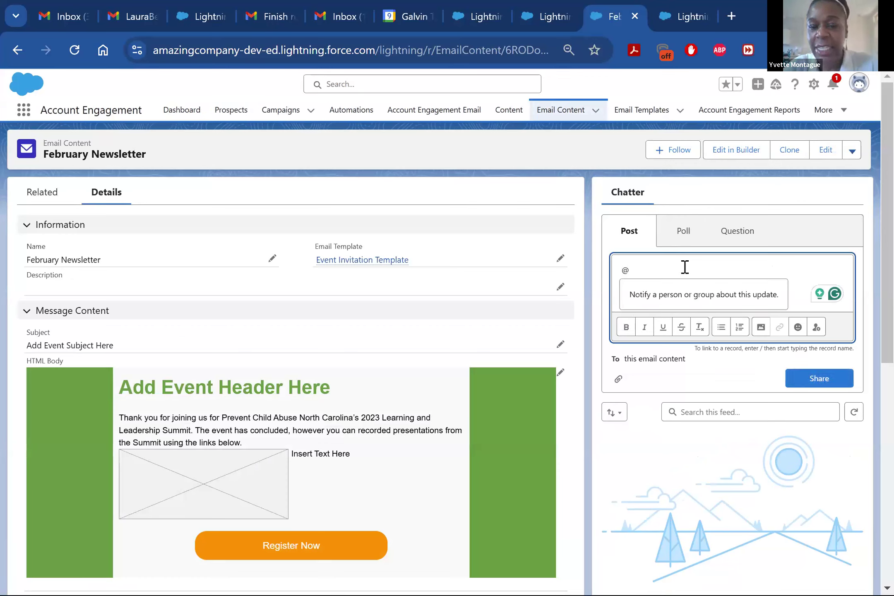
pyautogui.write('t')
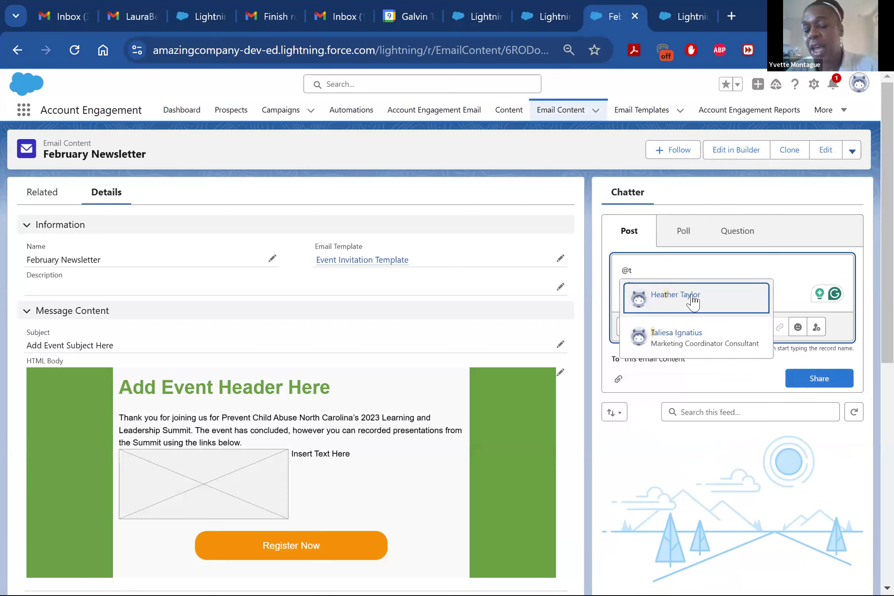
pyautogui.click(692, 294)
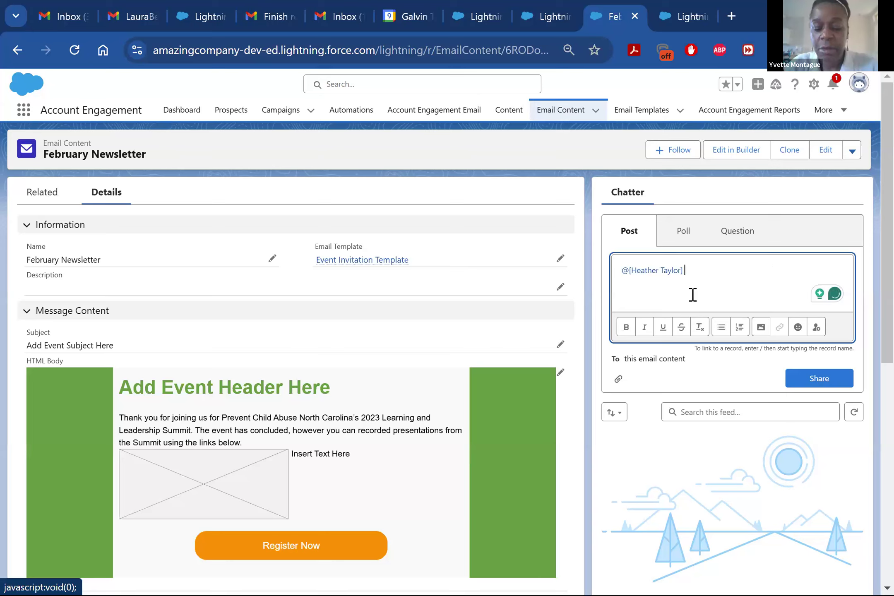
pyautogui.write('P')
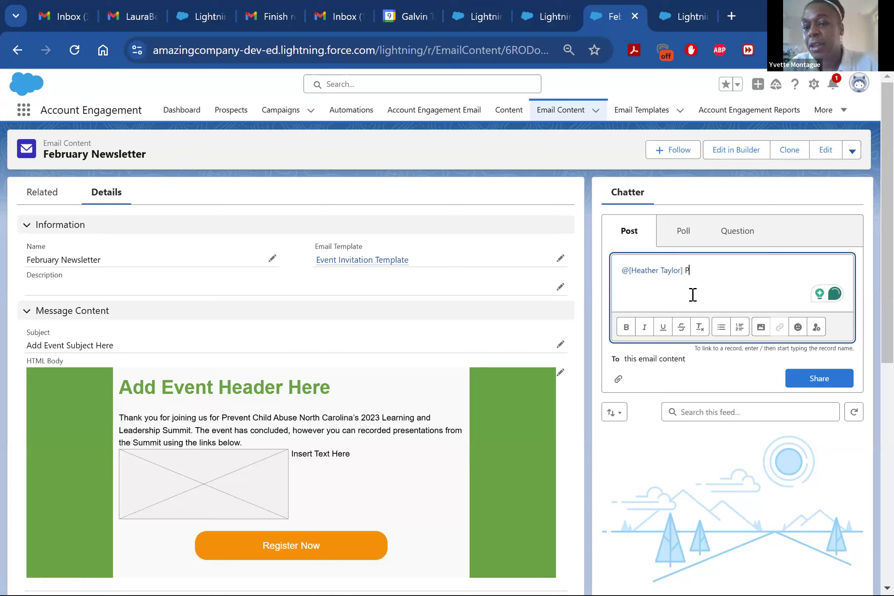
pyautogui.write('lease reviewa')
pyautogui.press('BackSpace')
pyautogui.write('and provide feedback.')
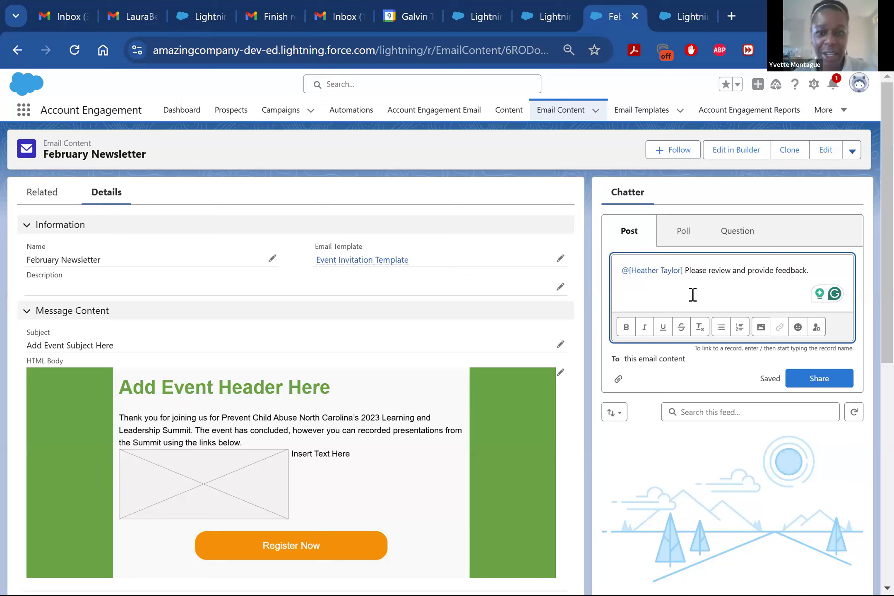
# Step: Share and like the post, then open Preview As for the February Newsletter
pyautogui.click(838, 385)
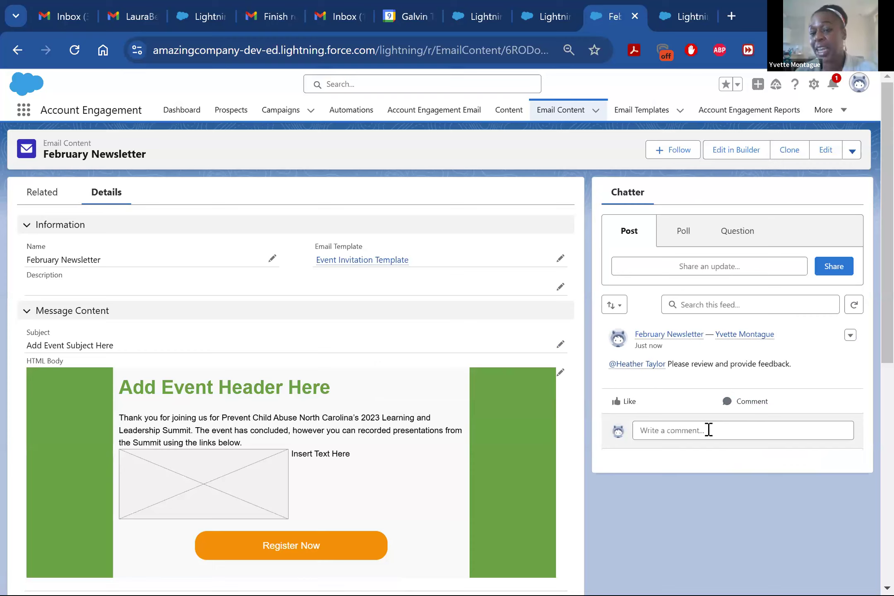
pyautogui.click(621, 402)
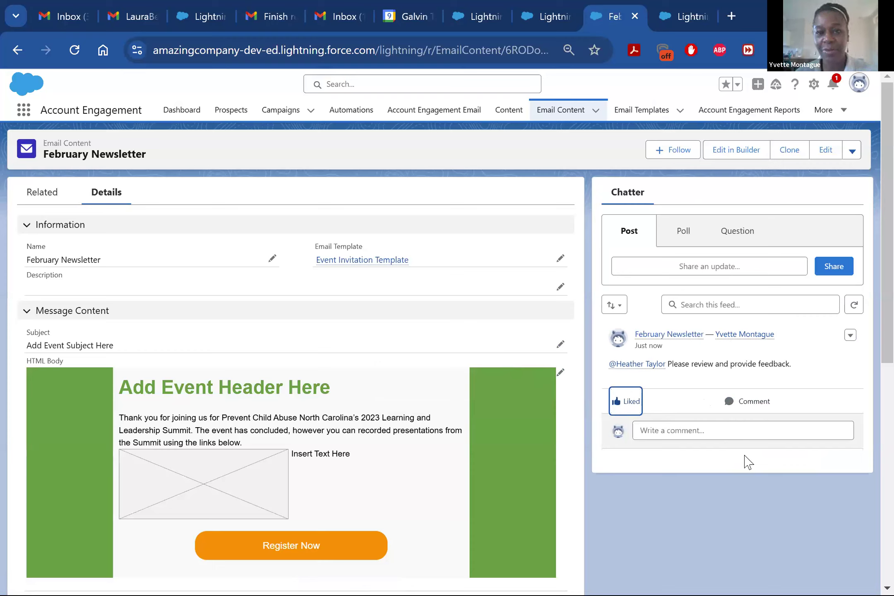
pyautogui.click(852, 154)
pyautogui.click(813, 174)
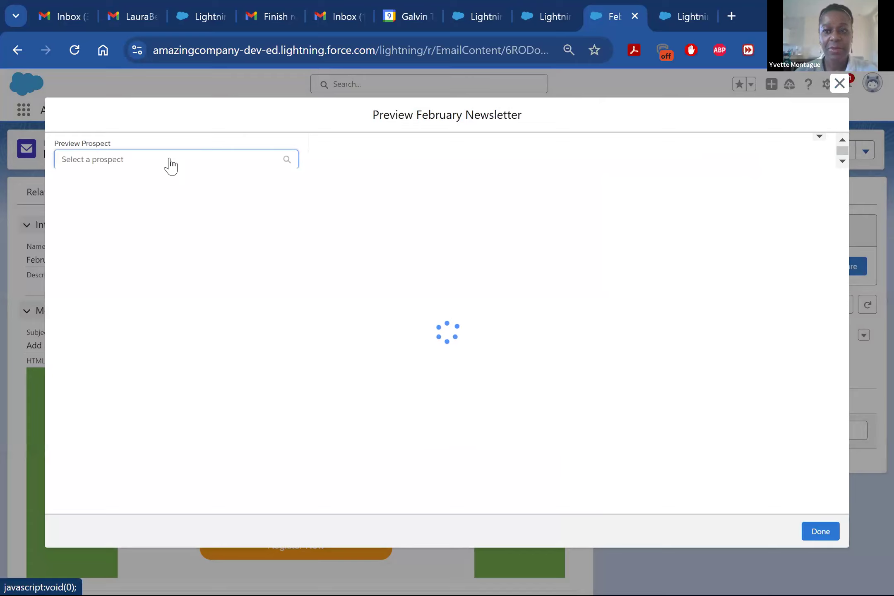
# Step: Reopen February Newsletter from the Email Content list, preview it as a chosen prospect, then close the preview
pyautogui.moveTo(842, 168); pyautogui.dragTo(840, 212)
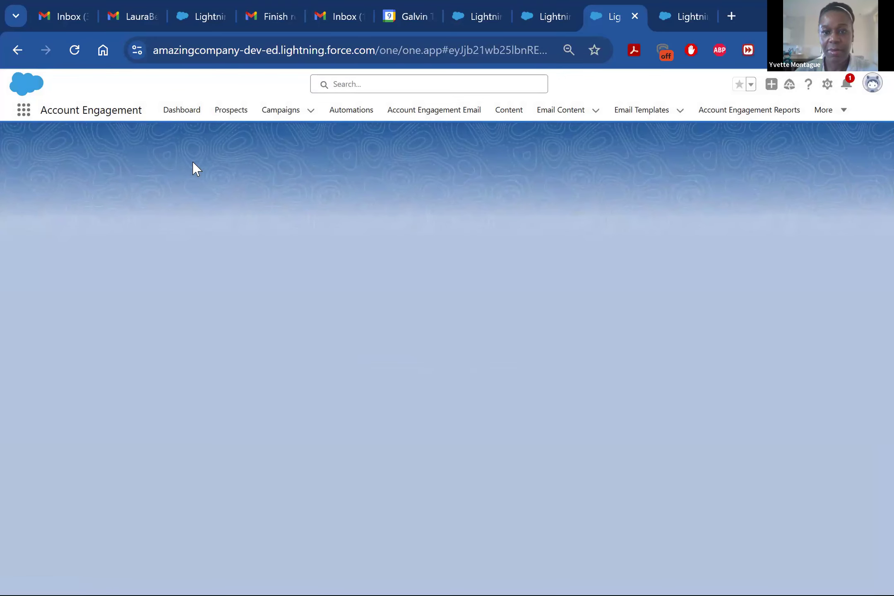
pyautogui.click(556, 109)
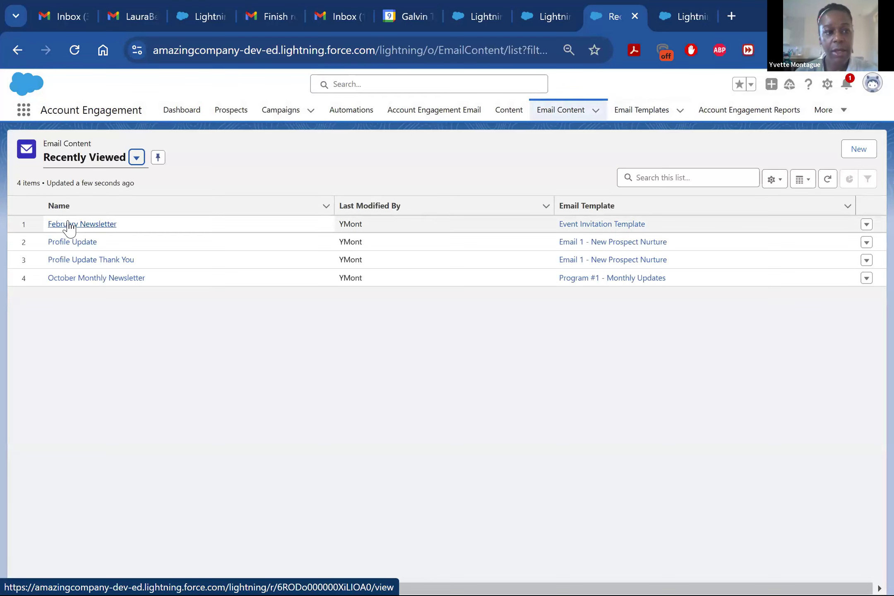
pyautogui.click(69, 223)
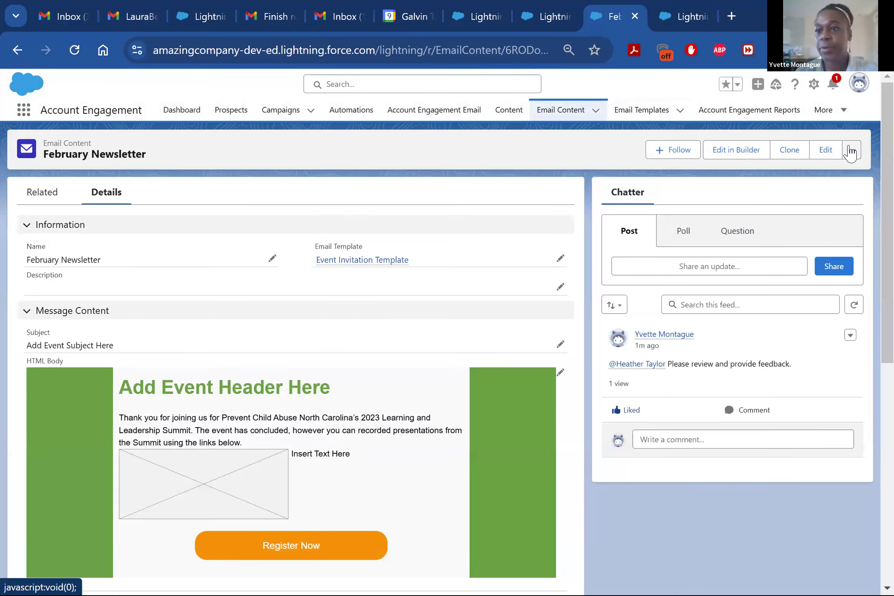
pyautogui.click(850, 151)
pyautogui.click(810, 180)
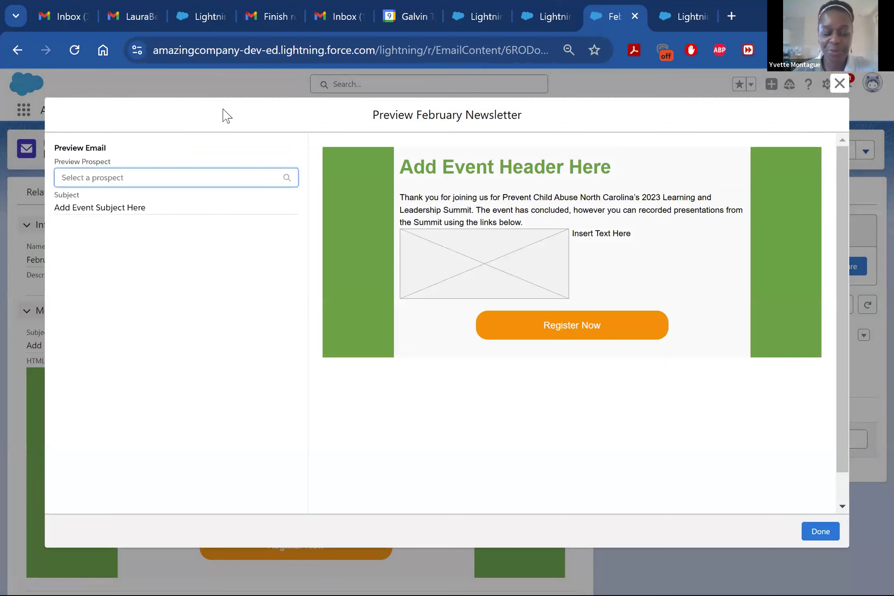
pyautogui.write('fr')
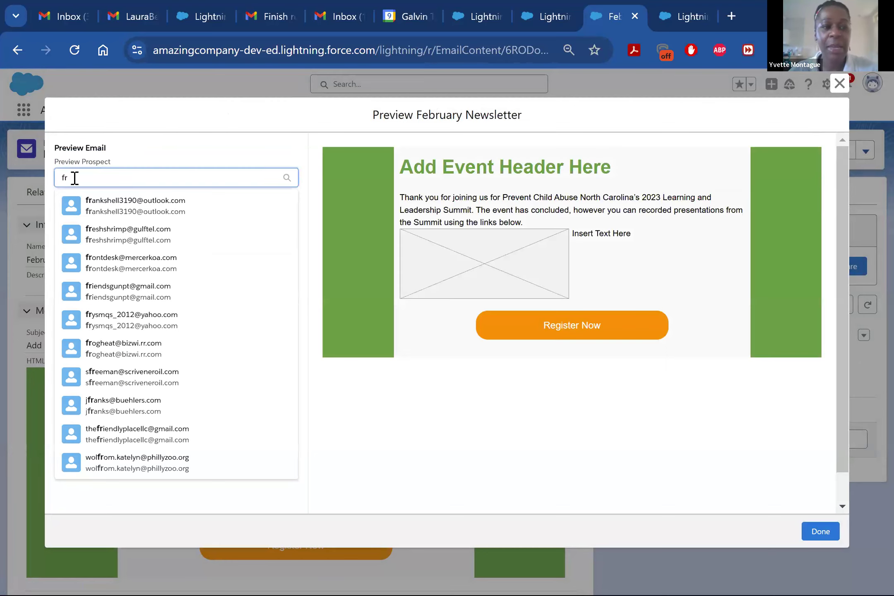
pyautogui.click(111, 243)
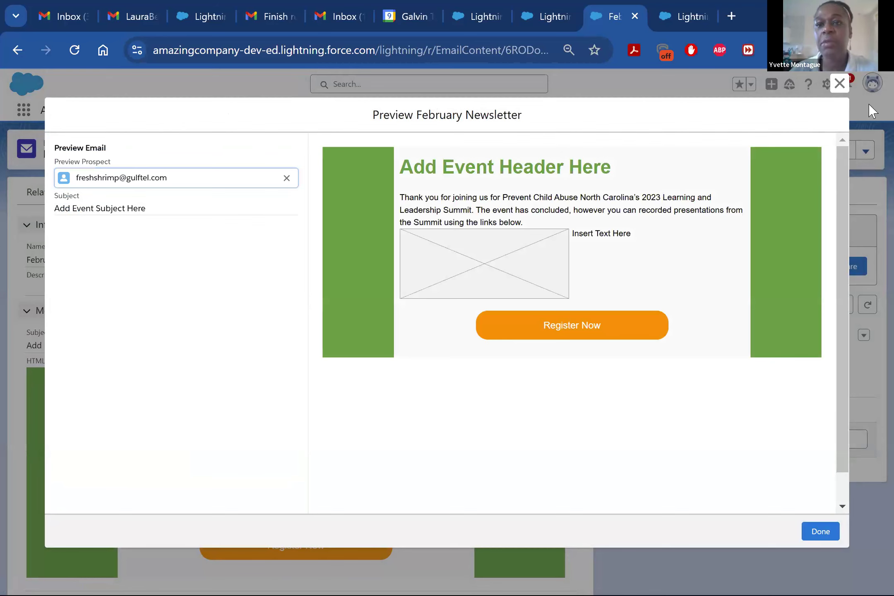
pyautogui.click(841, 88)
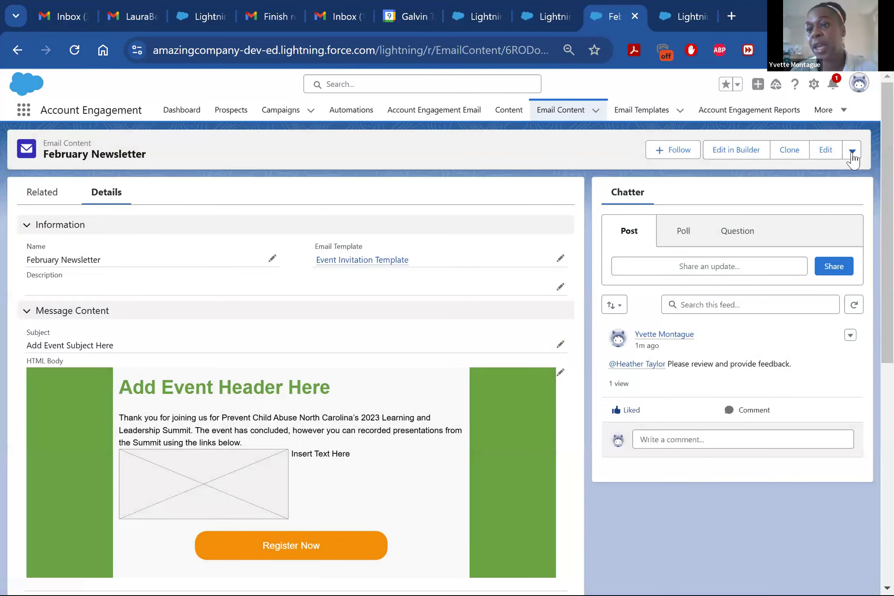
# Step: Set up a test send to Internal Test List plus an individual recipient's email address, then close it
pyautogui.click(854, 153)
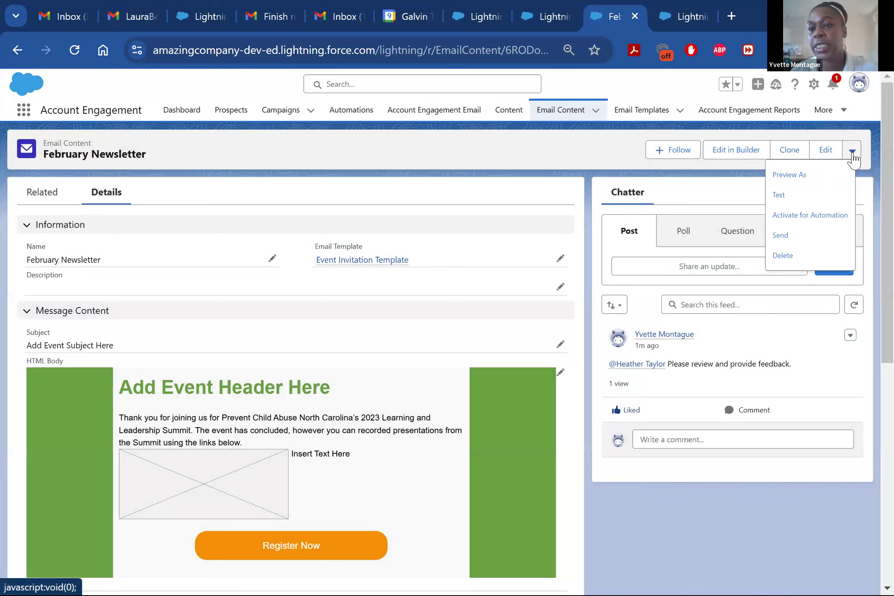
pyautogui.click(827, 195)
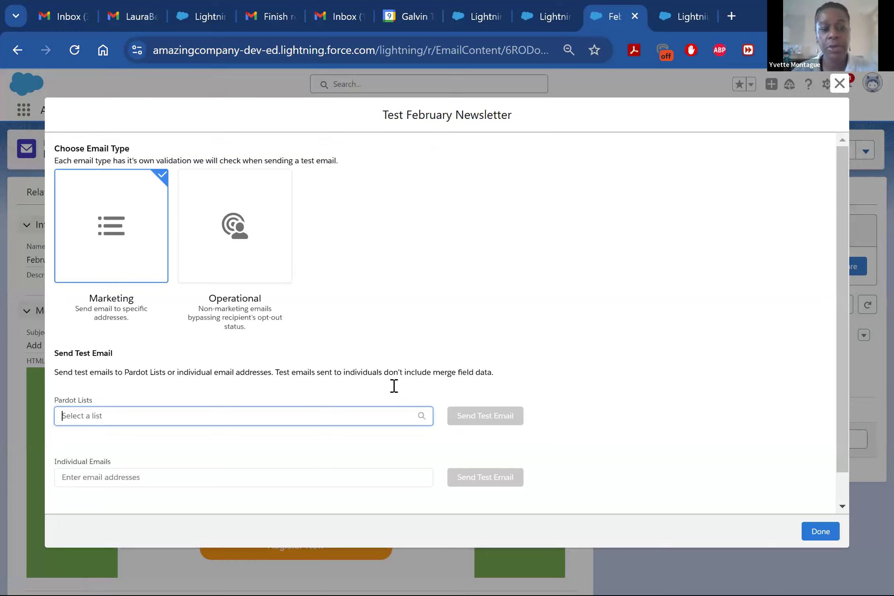
pyautogui.click(355, 421)
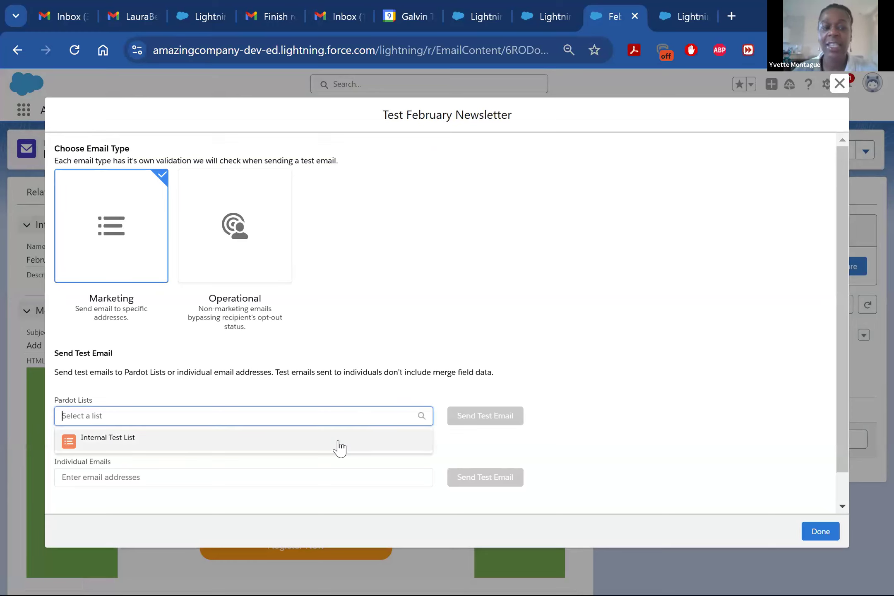
pyautogui.click(339, 447)
pyautogui.click(274, 479)
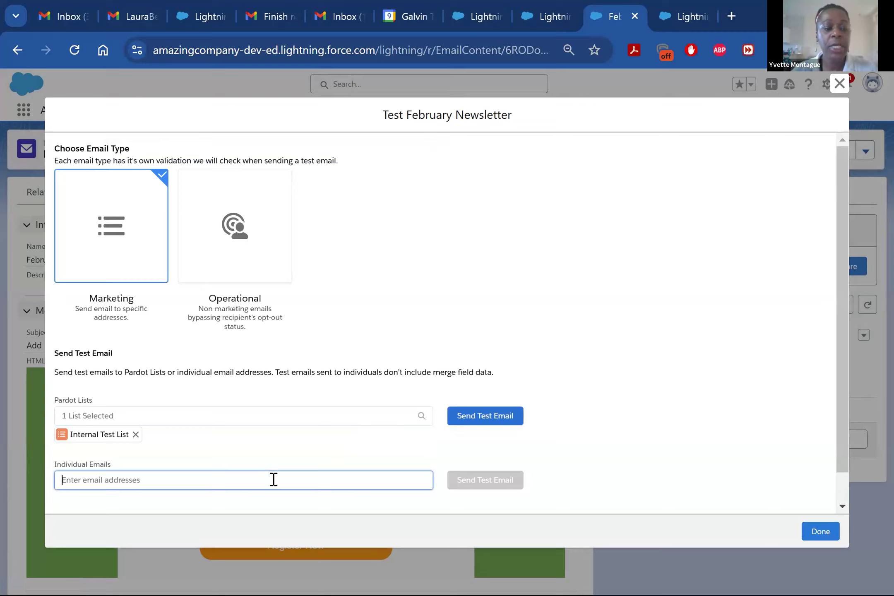
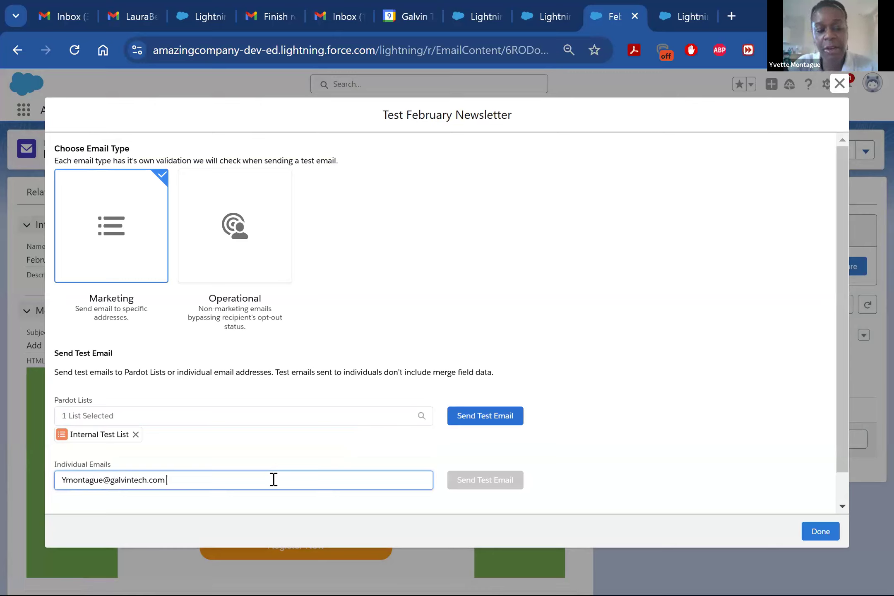
pyautogui.press('Return')
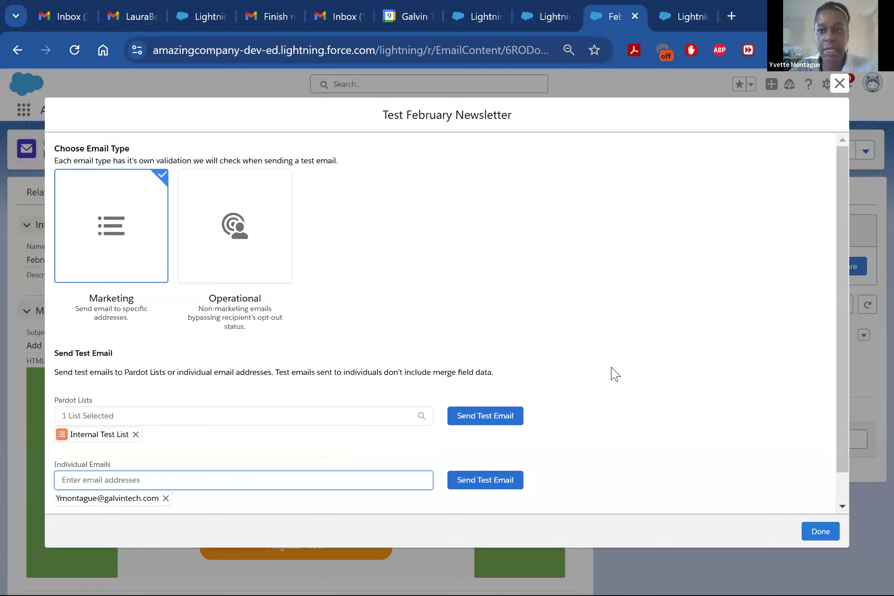
pyautogui.click(837, 91)
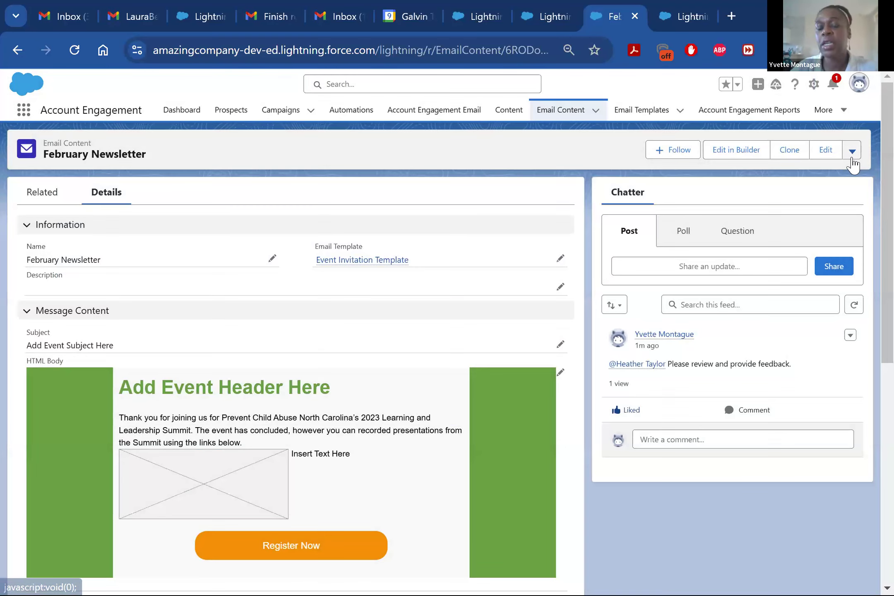
pyautogui.click(852, 153)
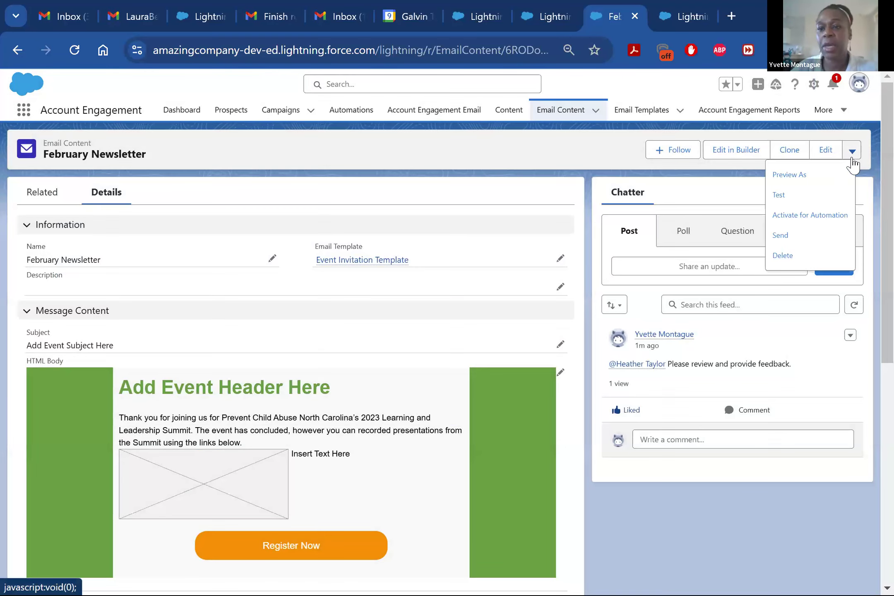
pyautogui.click(799, 242)
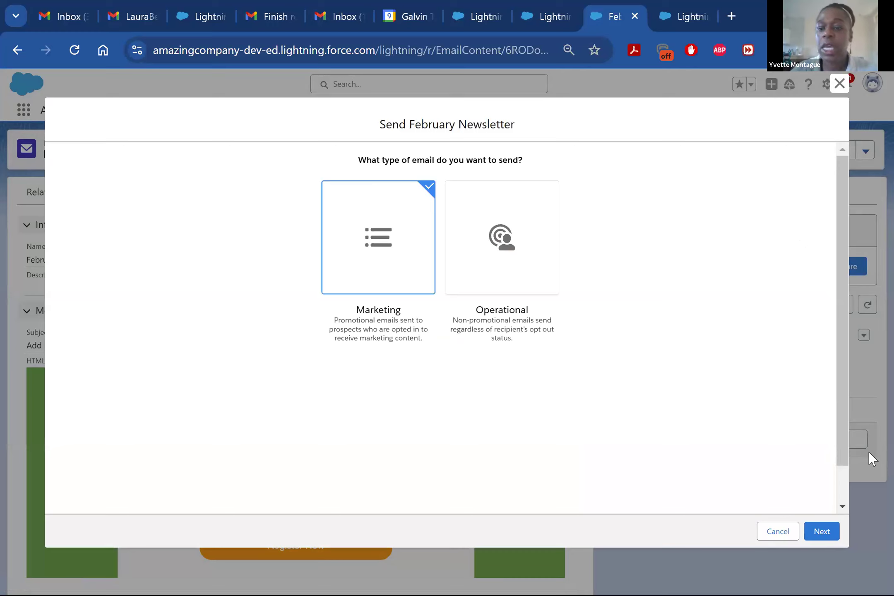
pyautogui.click(819, 531)
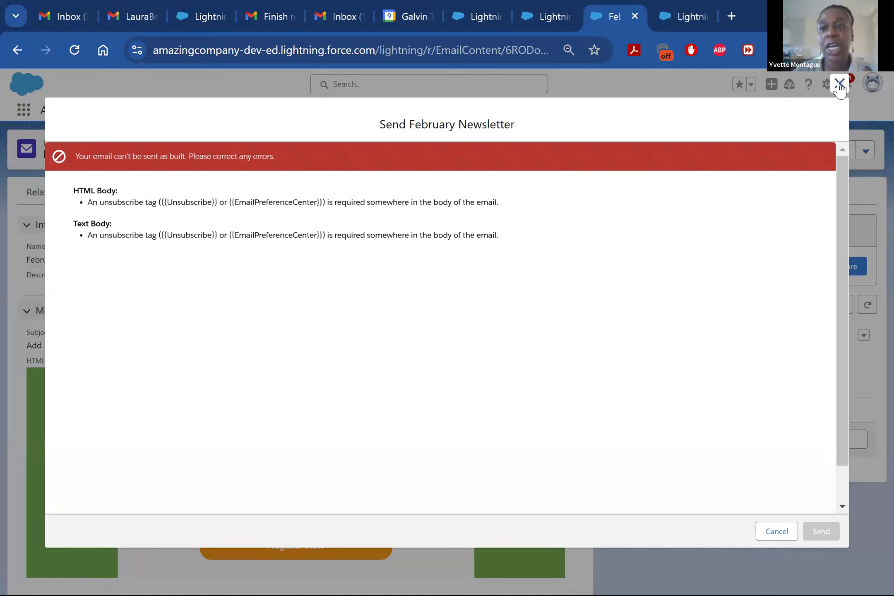
pyautogui.click(839, 84)
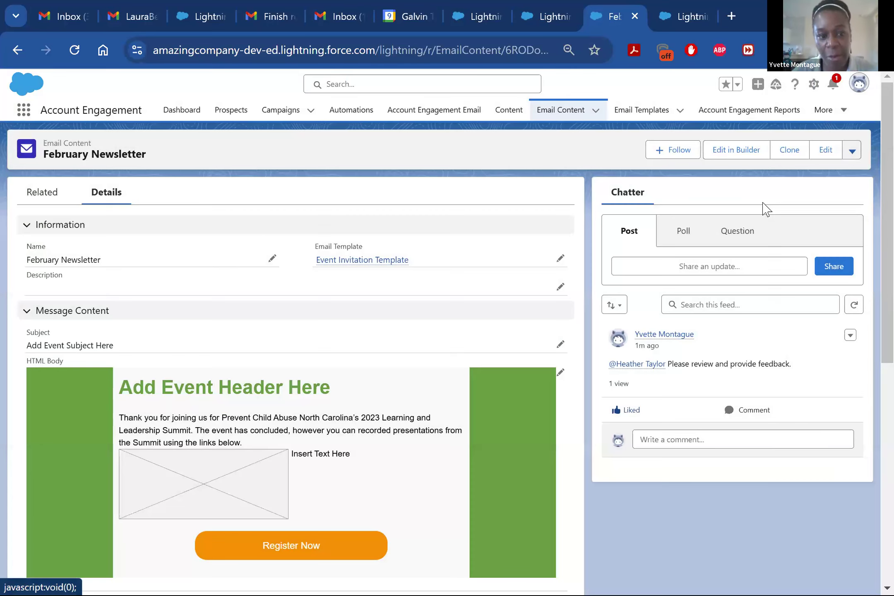
# Step: Open the February Newsletter in the builder and drop a 1 Column row with Rich Text below Register Now
pyautogui.click(745, 153)
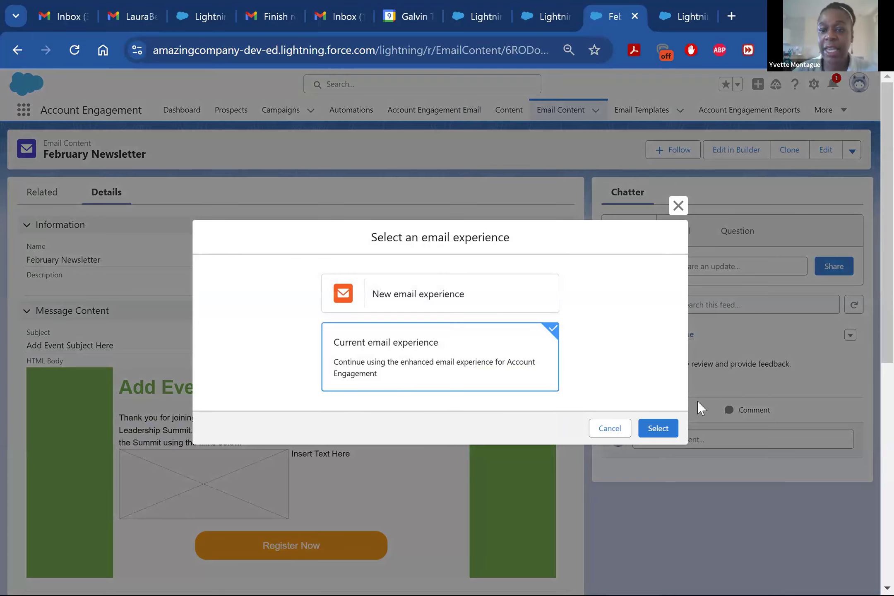
pyautogui.click(660, 430)
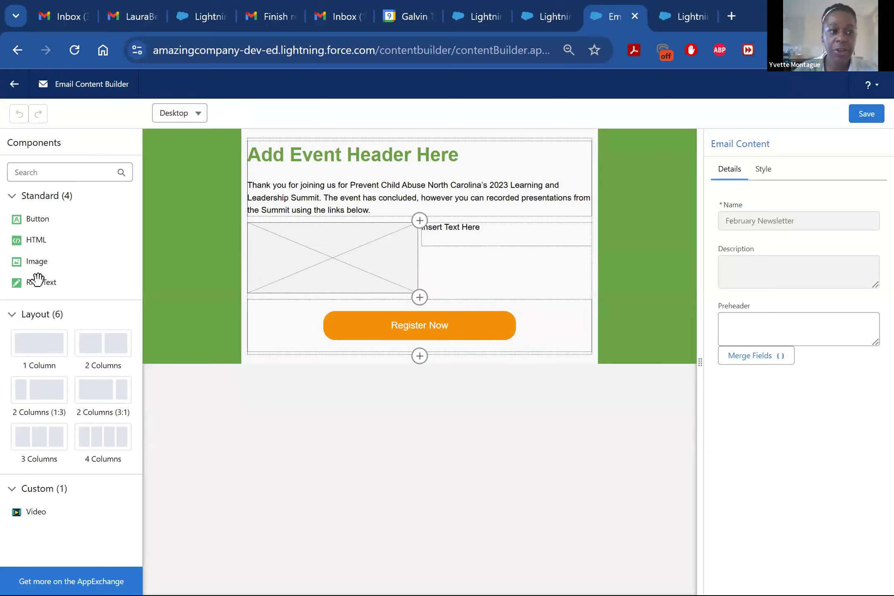
pyautogui.moveTo(33, 345); pyautogui.dragTo(396, 349)
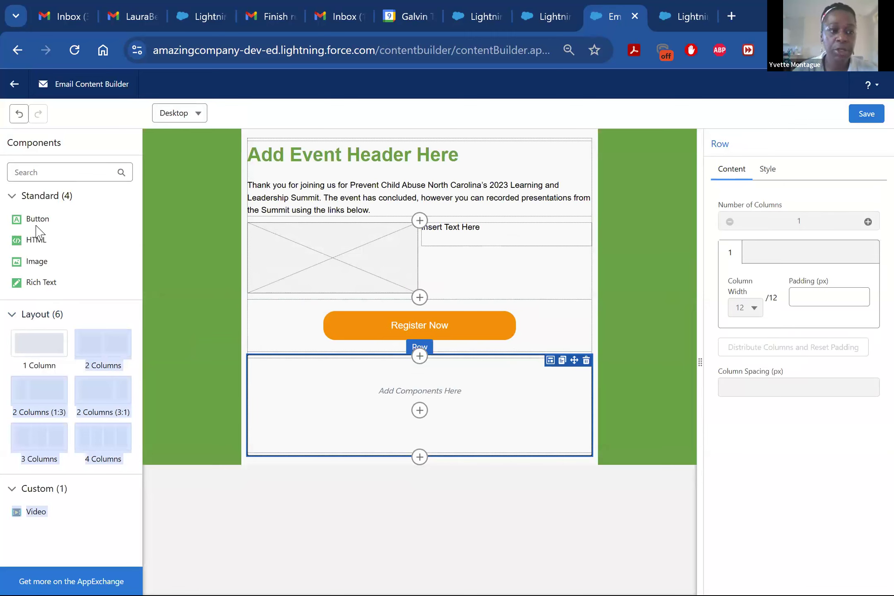
pyautogui.moveTo(40, 281); pyautogui.dragTo(430, 444)
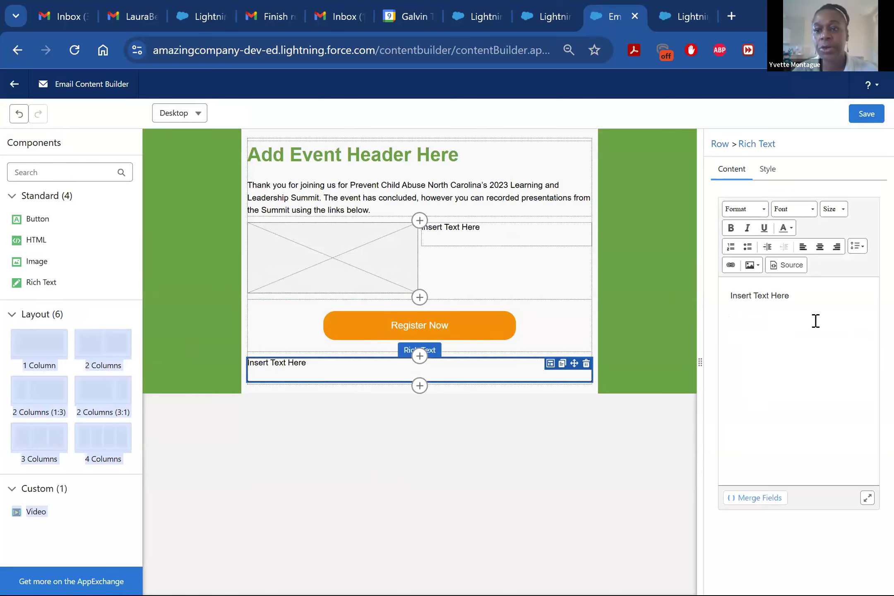
# Step: Replace the placeholder with 'Our address is:' followed by the street and city/state address lines
pyautogui.moveTo(805, 293); pyautogui.dragTo(681, 305)
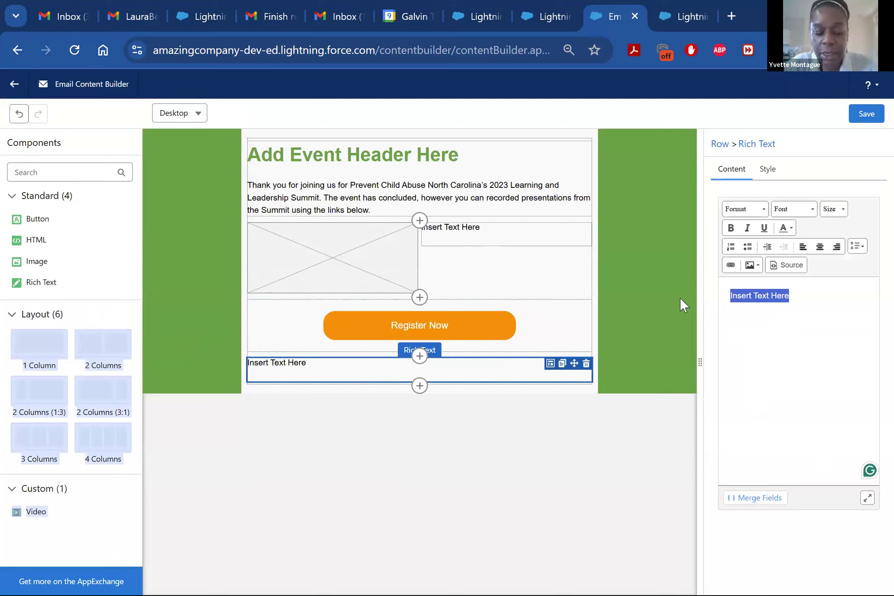
pyautogui.write('Our addre')
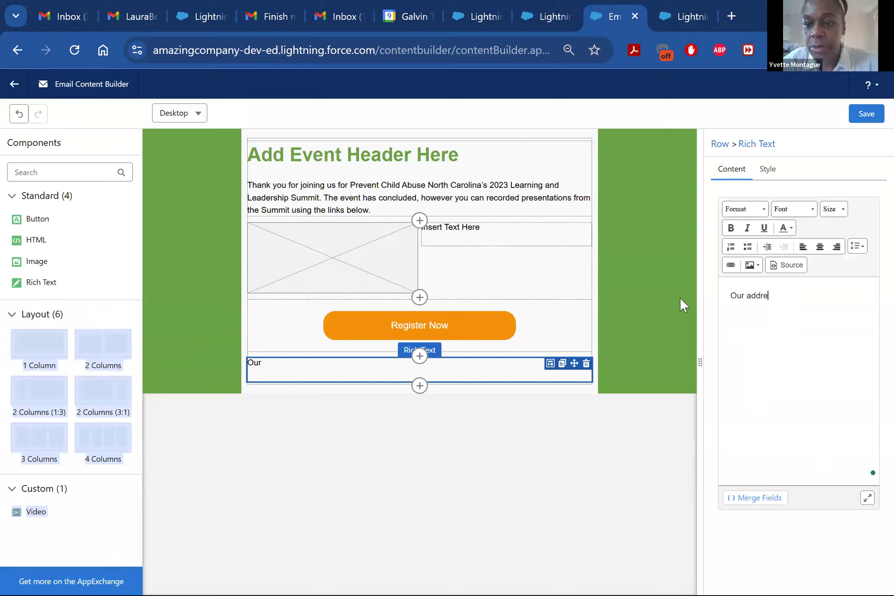
pyautogui.write('ss is:')
pyautogui.press('Return')
pyautogui.write('123 Anywhere St')
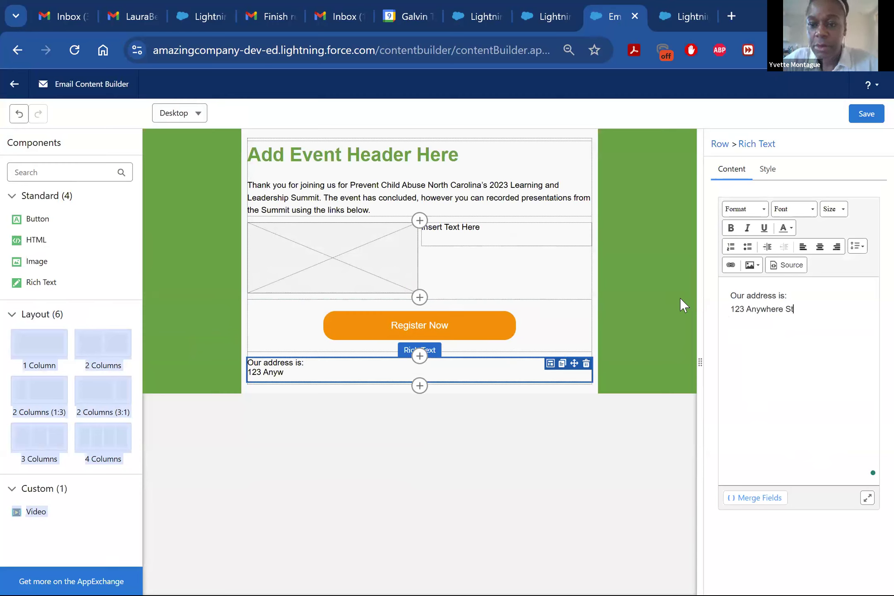
pyautogui.press('Return')
pyautogui.write('City')
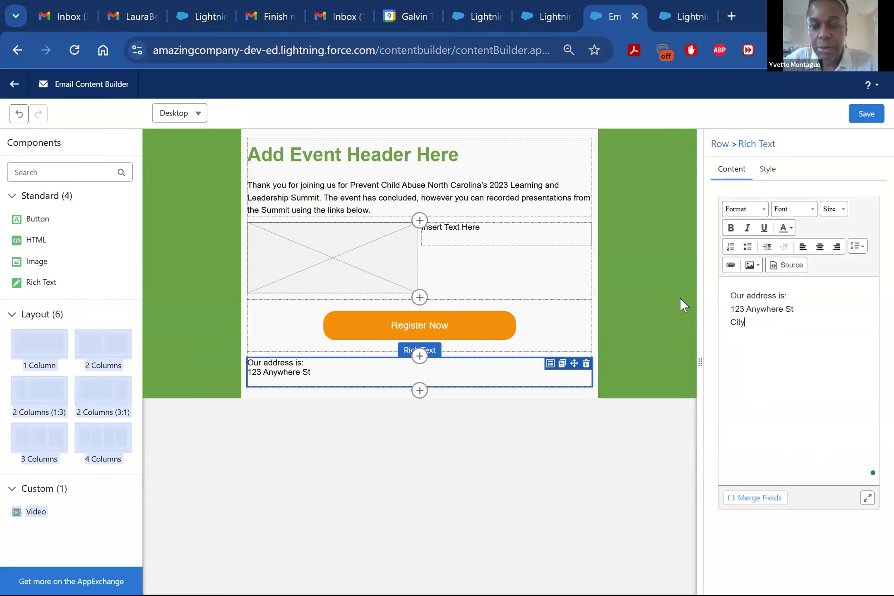
pyautogui.write(', State')
pyautogui.press('Return')
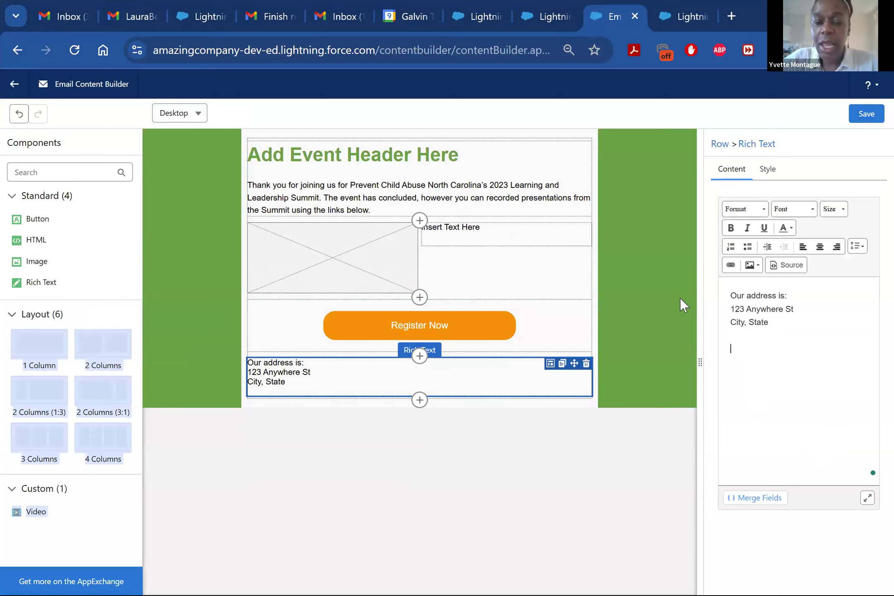
# Step: Add the footer line 'Manage Your Preferences | Unsubscribe', correcting the typos
pyautogui.write('Unsubsc')
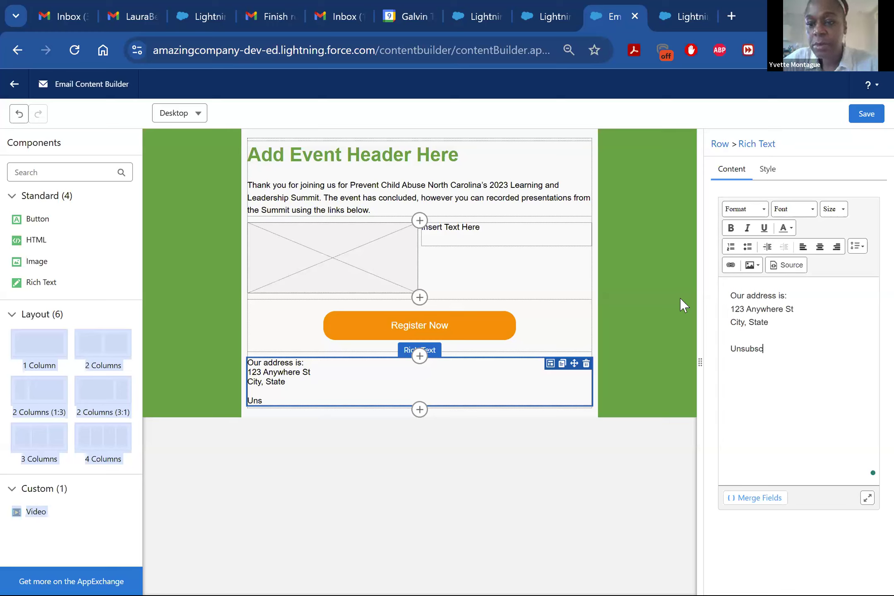
pyautogui.write('ibe')
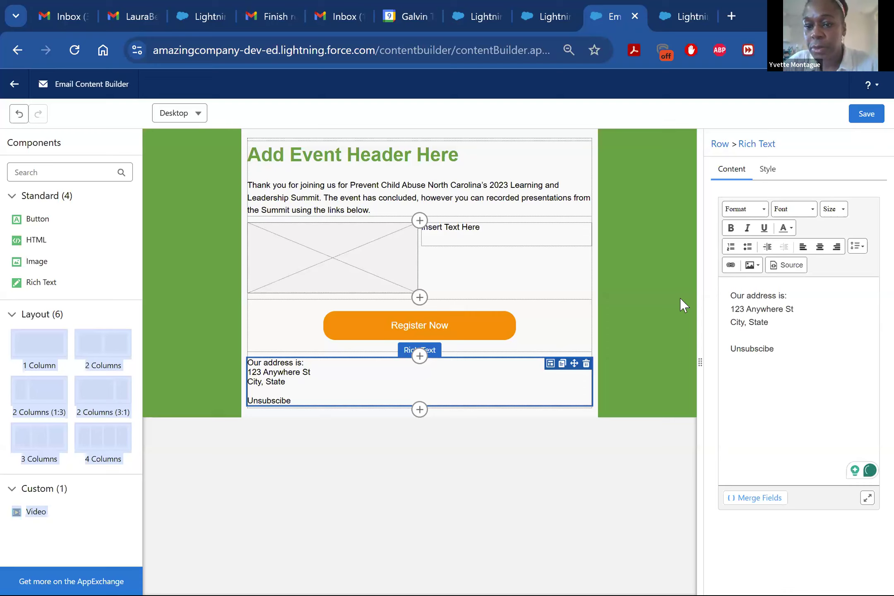
pyautogui.press('Left')
pyautogui.press('Left')
pyautogui.press('Left')
pyautogui.write('r')
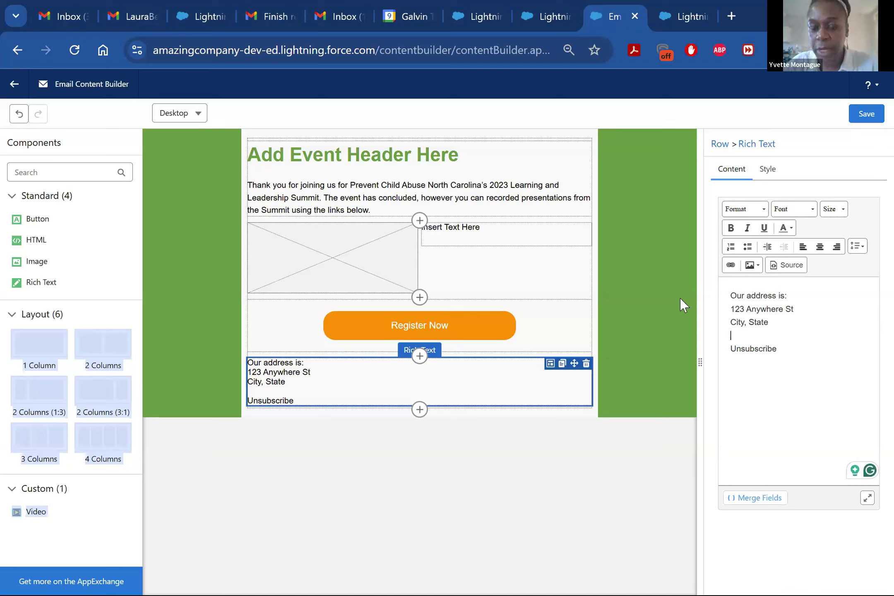
pyautogui.press('Home')
pyautogui.write('Pre')
pyautogui.press('BackSpace')
pyautogui.press('BackSpace')
pyautogui.press('BackSpace')
pyautogui.write('Main')
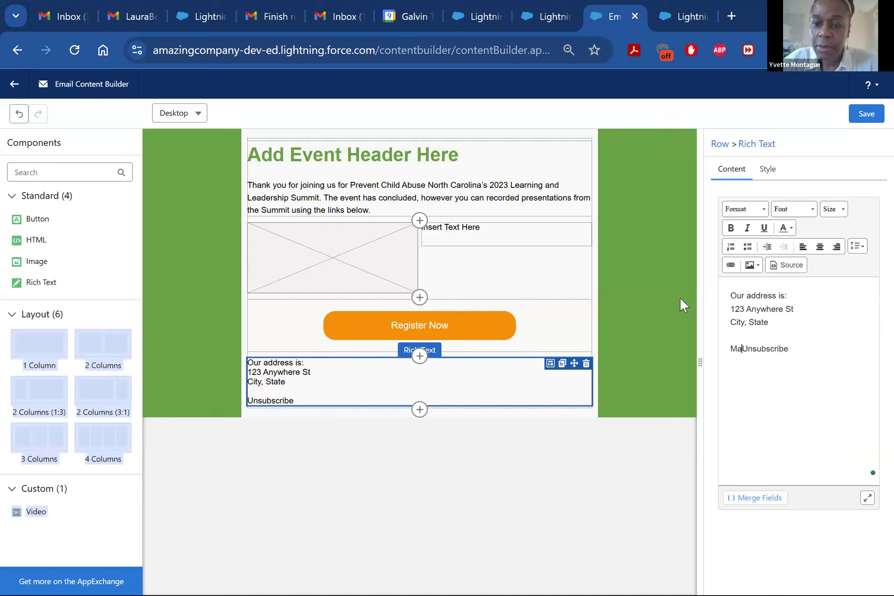
pyautogui.press('BackSpace')
pyautogui.press('BackSpace')
pyautogui.write('nage Your ')
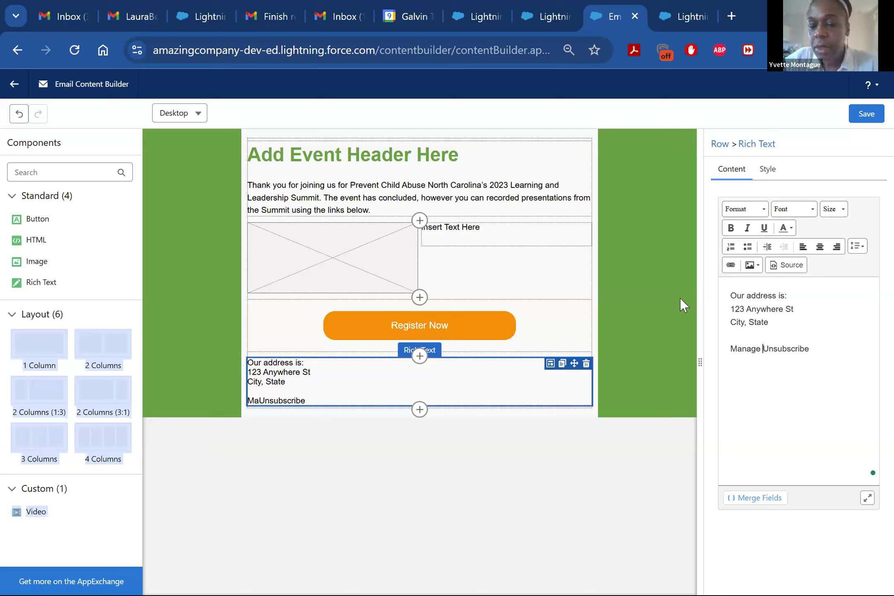
pyautogui.write('Prefer')
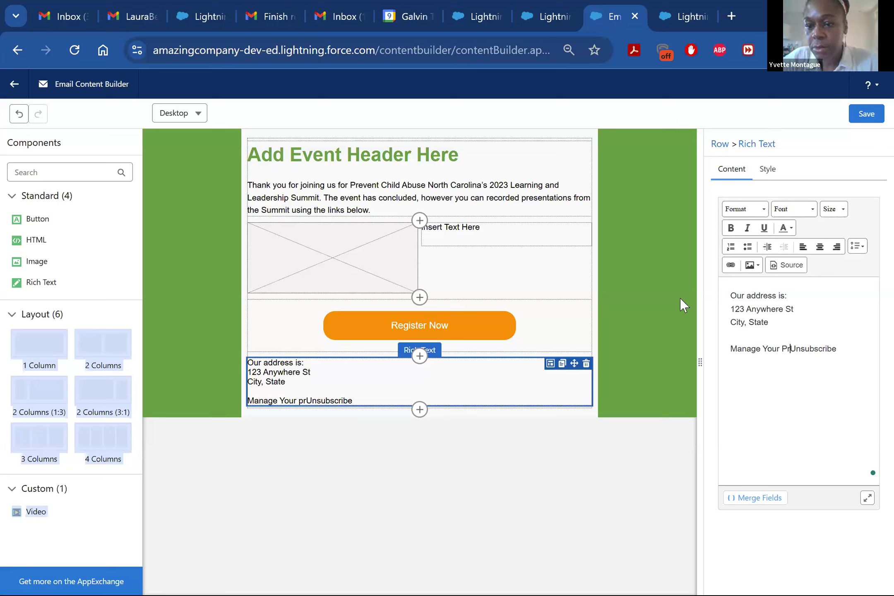
pyautogui.write('ences')
pyautogui.press('Return')
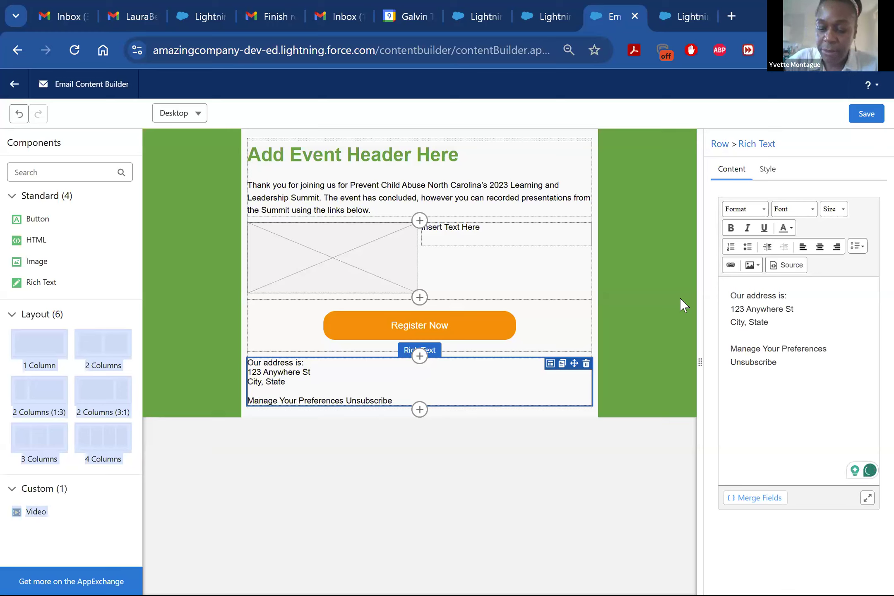
pyautogui.write('|')
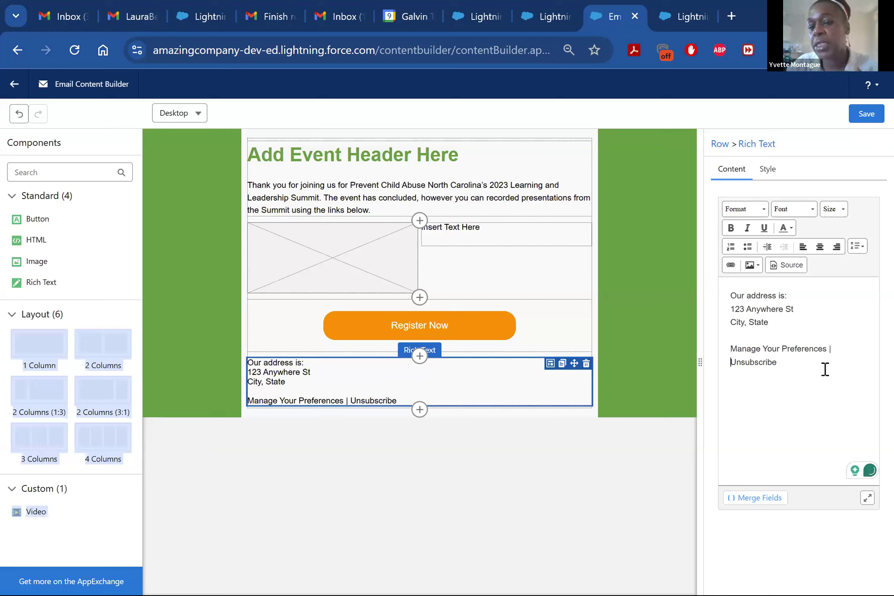
# Step: Insert the Email Preference Center merge field into the footer, then delete its raw text
pyautogui.click(760, 497)
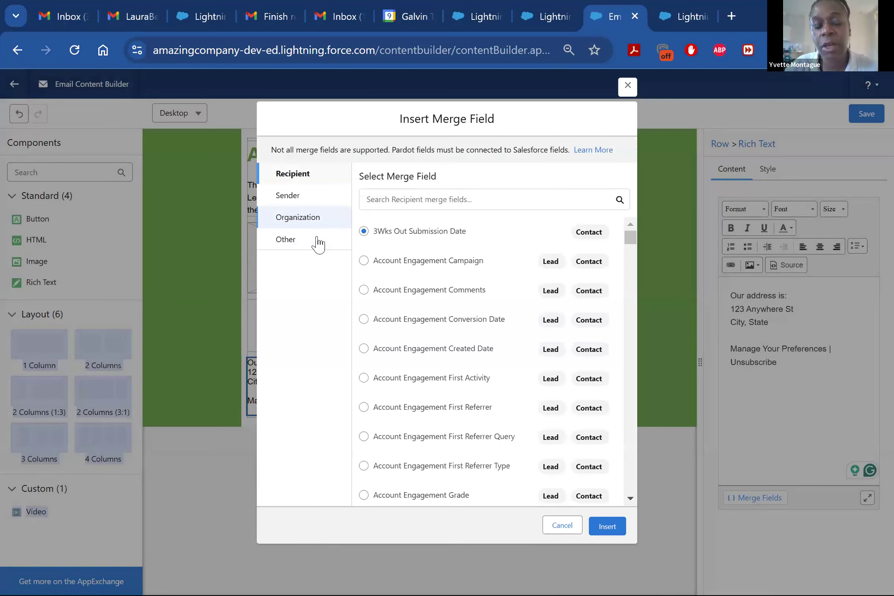
pyautogui.click(317, 244)
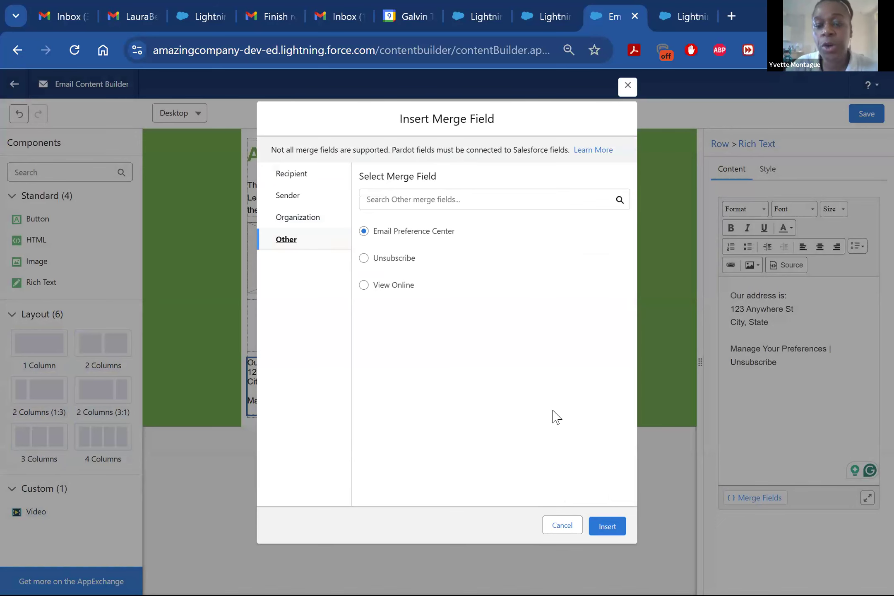
pyautogui.click(604, 522)
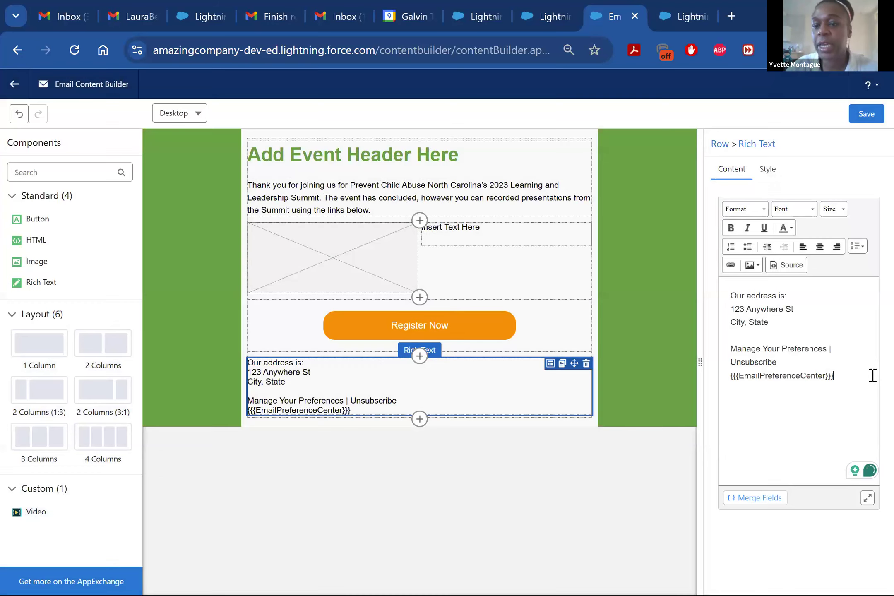
pyautogui.moveTo(845, 375); pyautogui.dragTo(702, 377)
pyautogui.hotkey('ctrl', 'c')
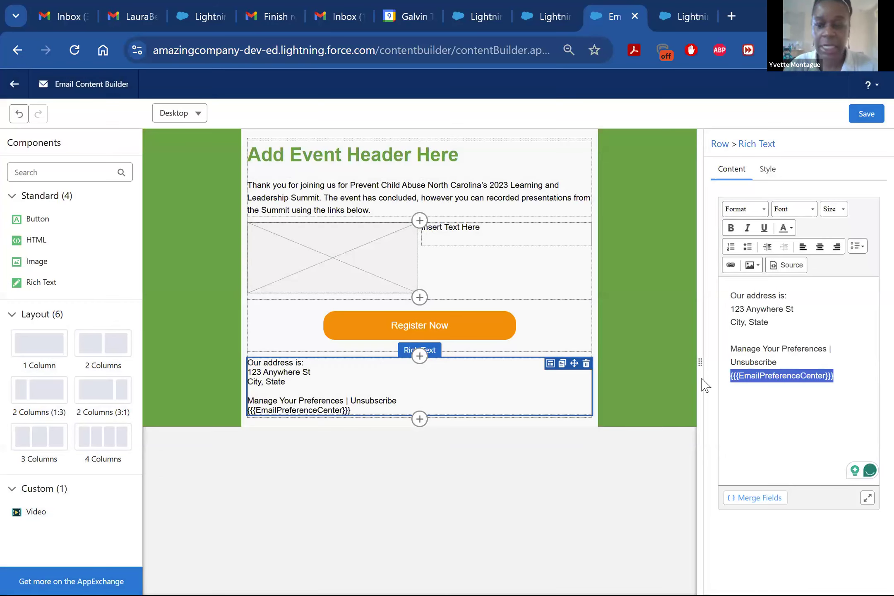
pyautogui.press('BackSpace')
# Step: Link 'Manage Your Preferences' to {{{EmailPreferenceCenter}}}
pyautogui.moveTo(826, 349); pyautogui.dragTo(724, 349)
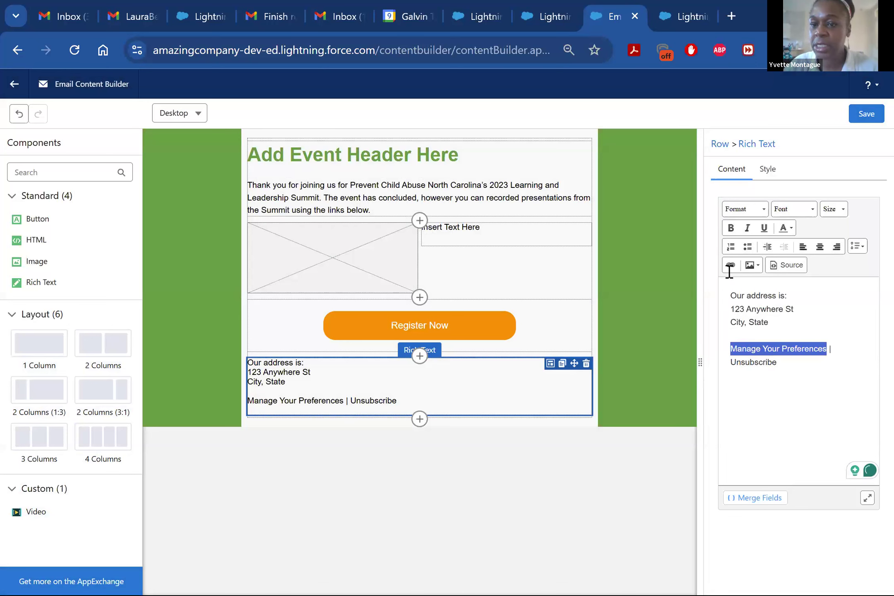
pyautogui.click(730, 265)
pyautogui.moveTo(303, 330); pyautogui.dragTo(269, 335)
pyautogui.press('BackSpace')
pyautogui.hotkey('ctrl', 'v')
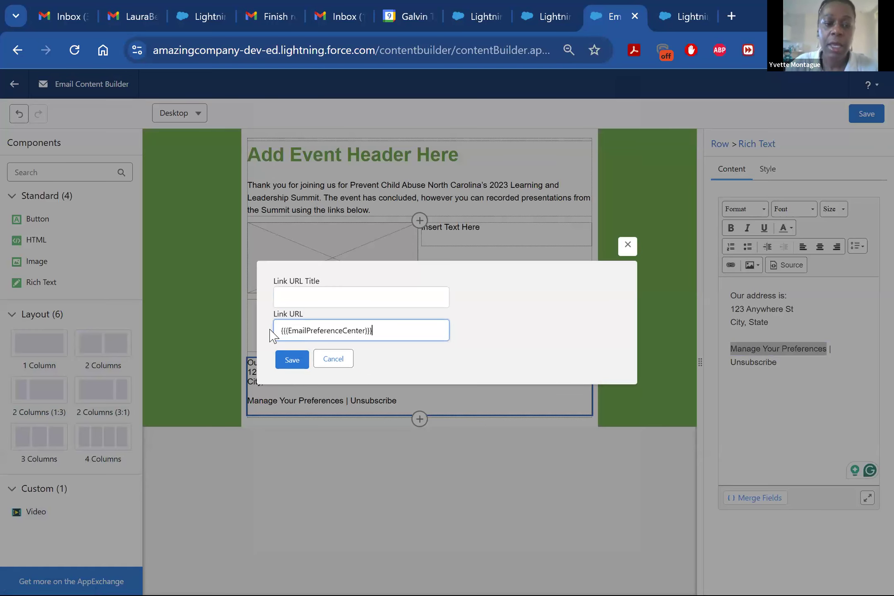
pyautogui.click(290, 360)
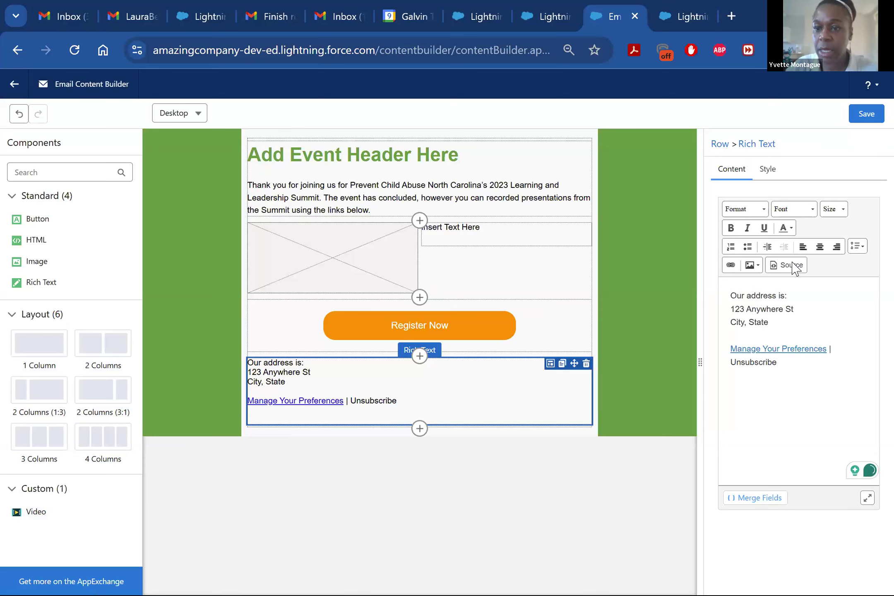
pyautogui.click(759, 497)
# Step: Insert the Unsubscribe merge field from the Other category, then remove its raw text
pyautogui.click(281, 242)
pyautogui.click(403, 259)
pyautogui.click(607, 522)
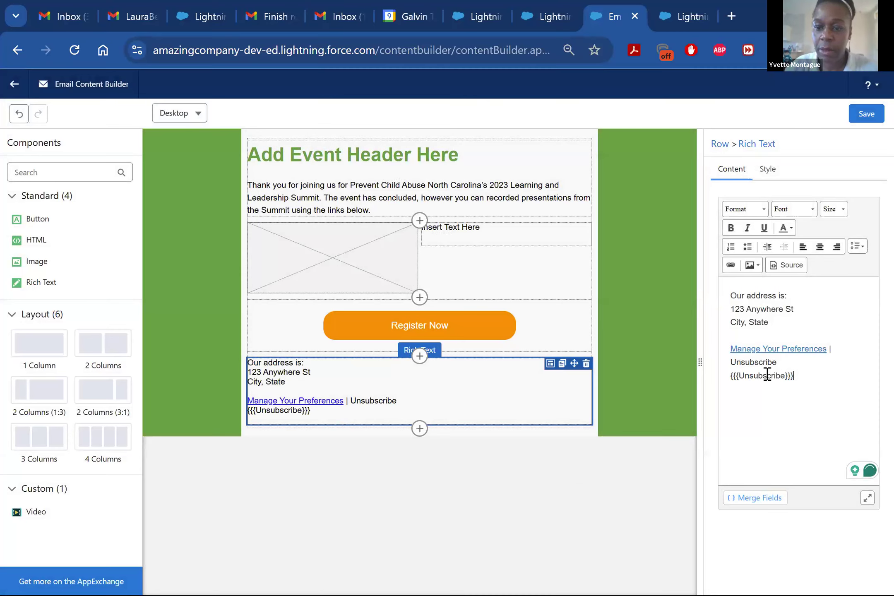
pyautogui.moveTo(794, 375); pyautogui.dragTo(700, 375)
pyautogui.hotkey('ctrl', 'c')
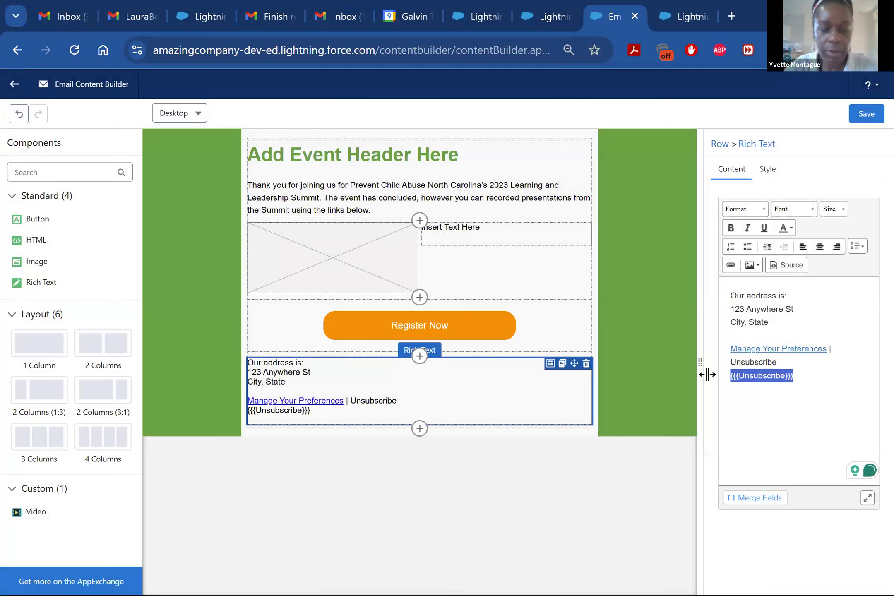
pyautogui.press('BackSpace')
# Step: Link the word 'Unsubscribe' to the {{{Unsubscribe}}} merge field
pyautogui.doubleClick(723, 361)
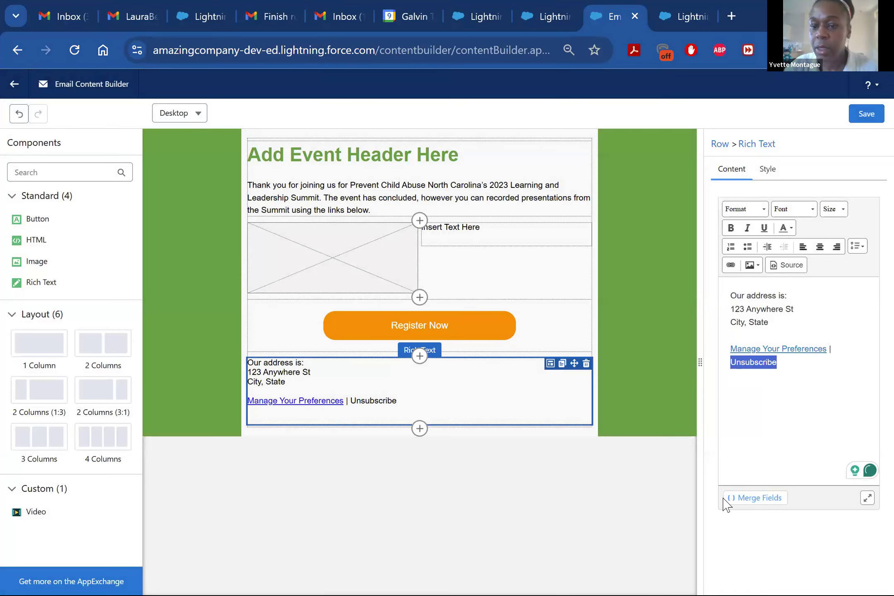
pyautogui.click(758, 498)
pyautogui.click(444, 203)
pyautogui.hotkey('ctrl', 'v')
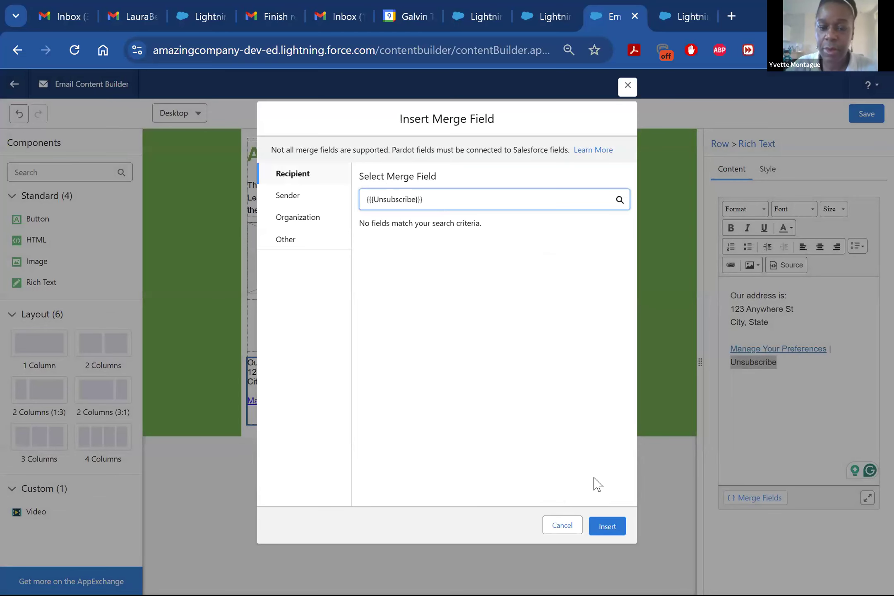
pyautogui.click(626, 87)
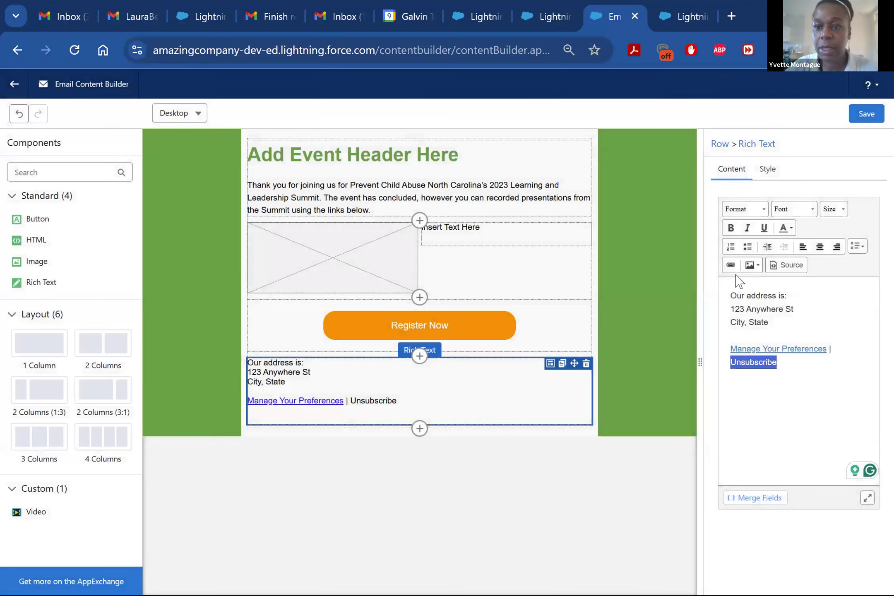
pyautogui.click(730, 265)
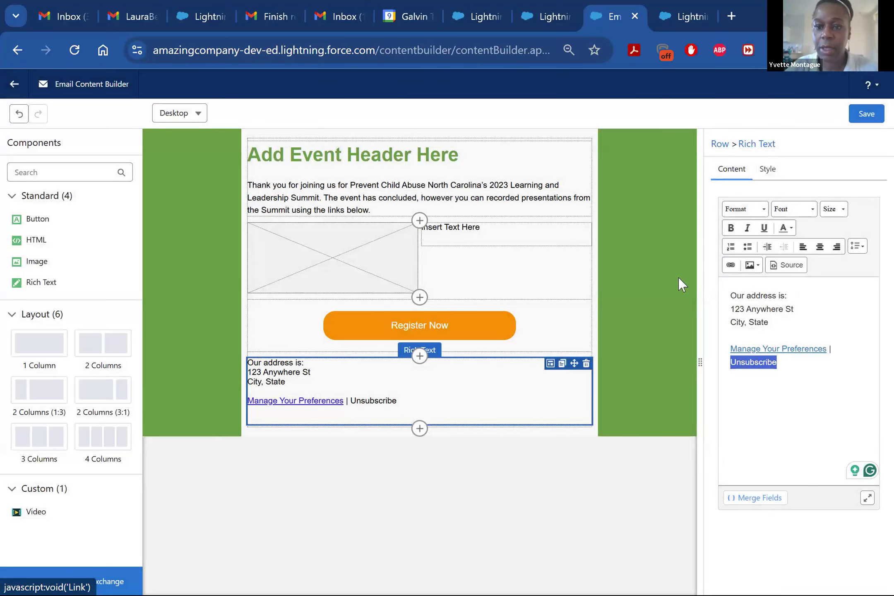
pyautogui.click(384, 333)
pyautogui.hotkey('ctrl', 'a')
pyautogui.hotkey('ctrl', 'v')
pyautogui.click(290, 360)
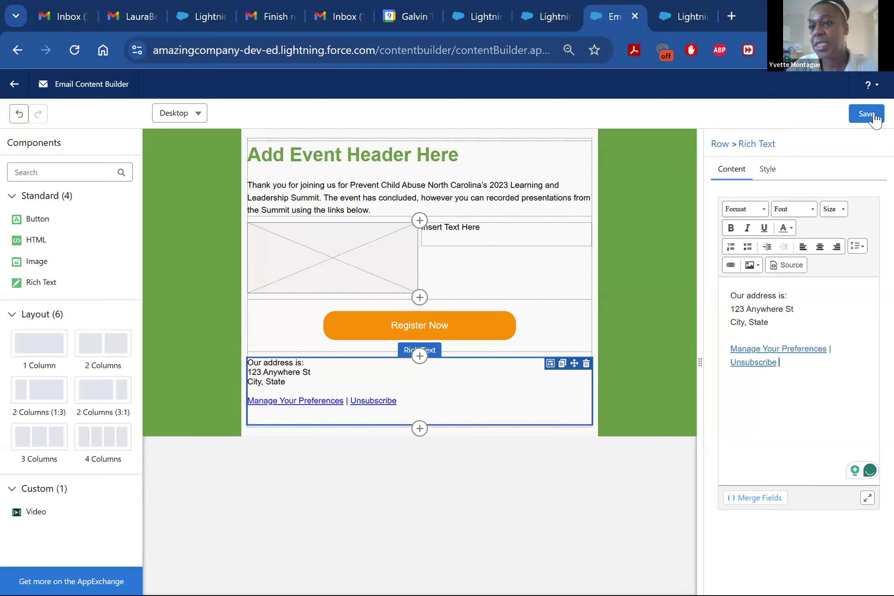
# Step: Save the email content and return to the February Newsletter record
pyautogui.click(872, 120)
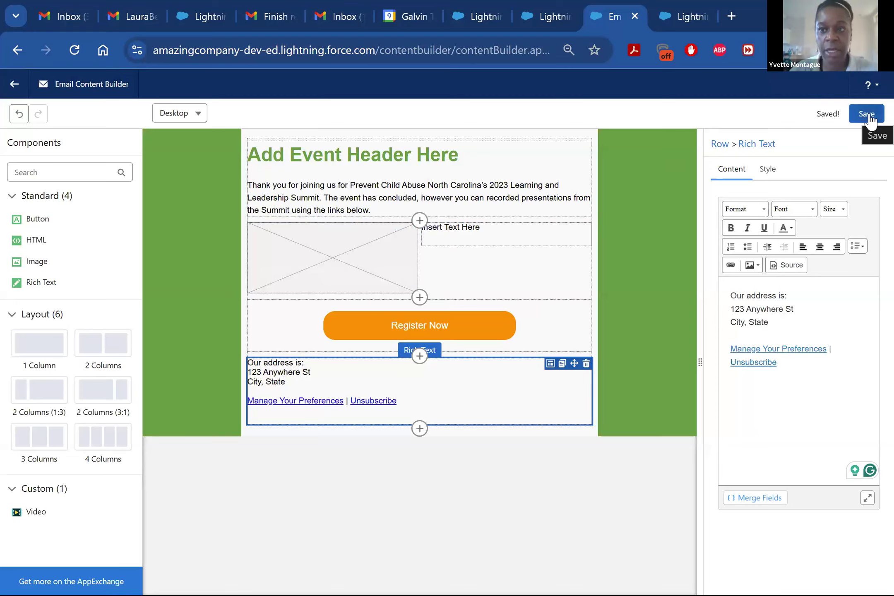
pyautogui.click(18, 85)
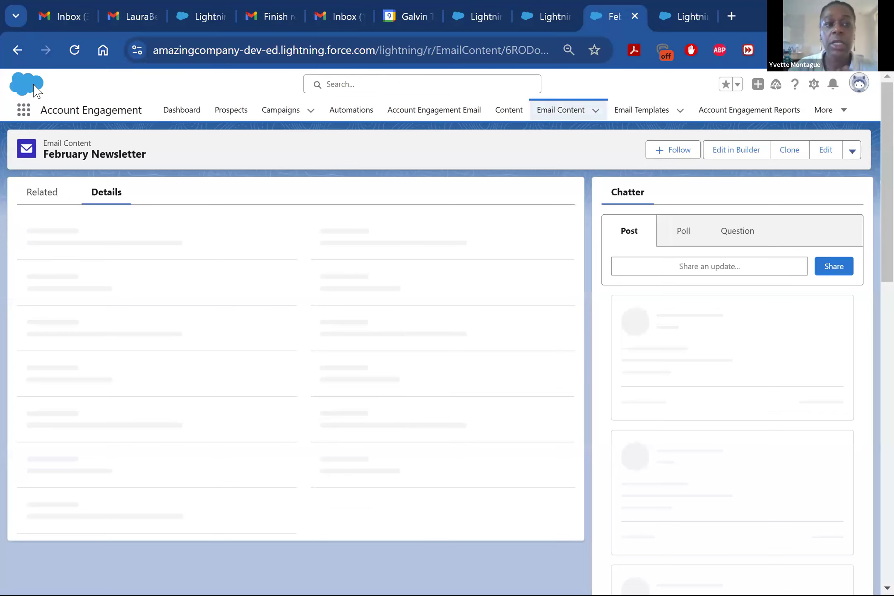
pyautogui.moveTo(886, 229); pyautogui.dragTo(885, 462)
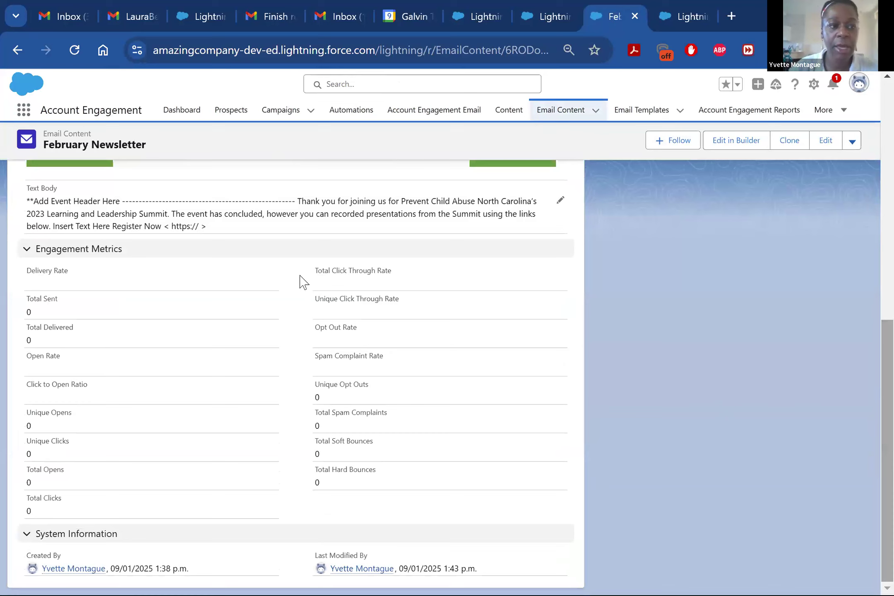
# Step: Regenerate the newsletter's text body with Sync from HTML and save it
pyautogui.click(560, 201)
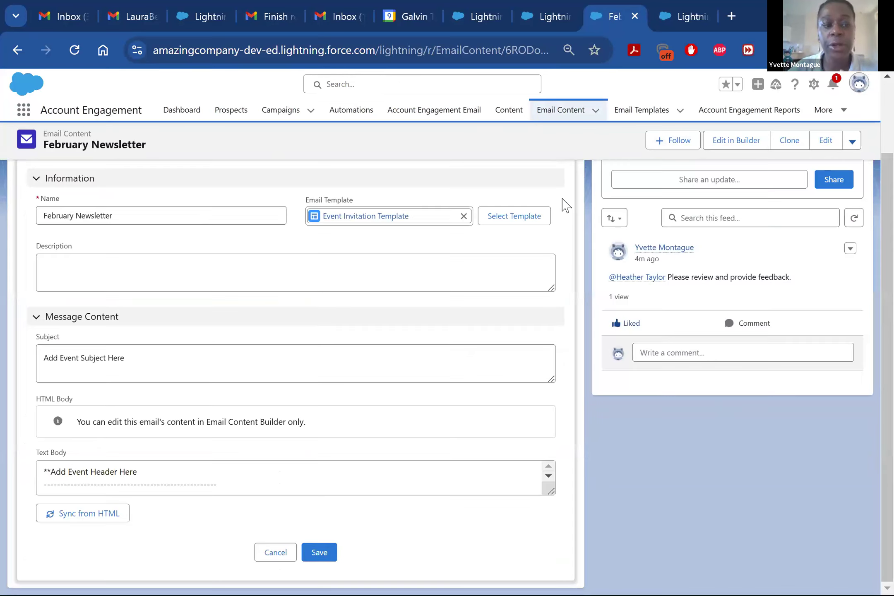
pyautogui.click(85, 513)
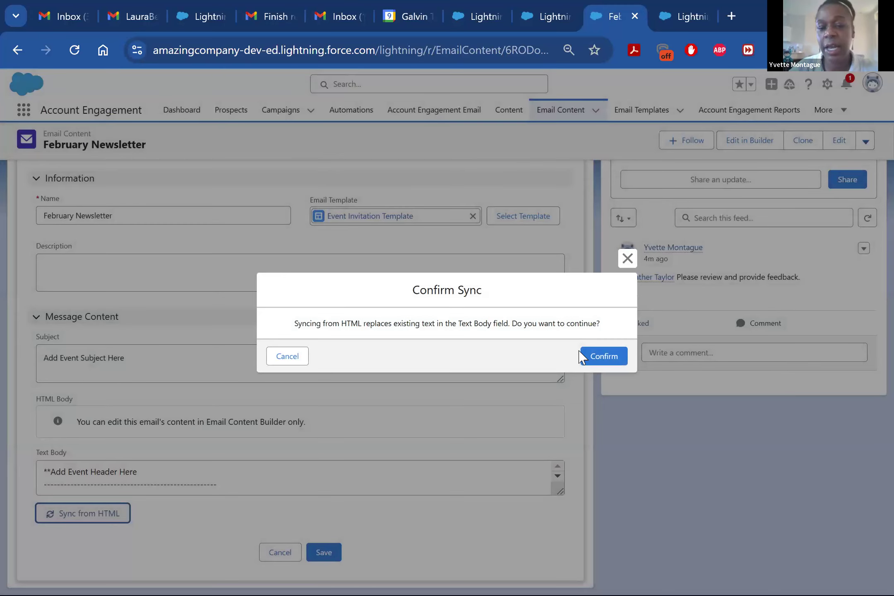
pyautogui.click(603, 357)
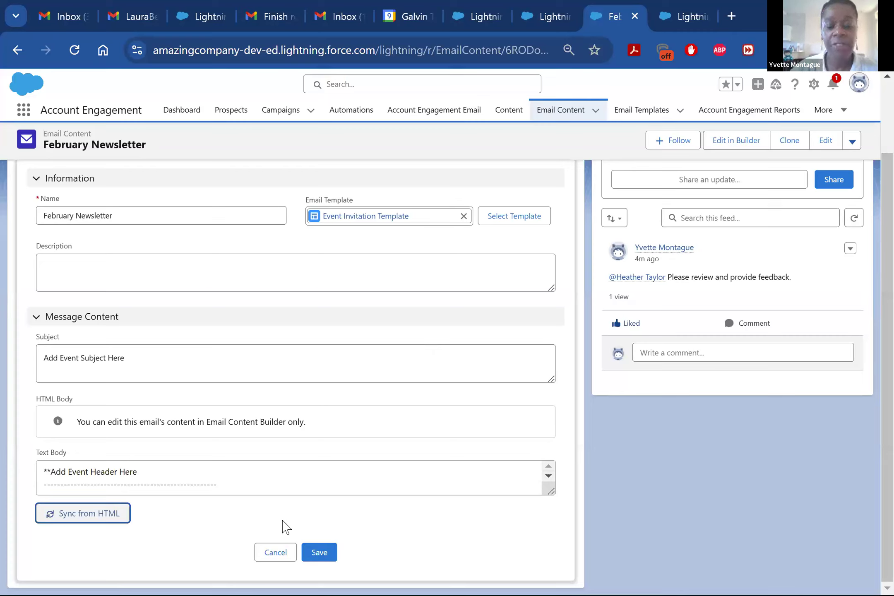
pyautogui.click(319, 552)
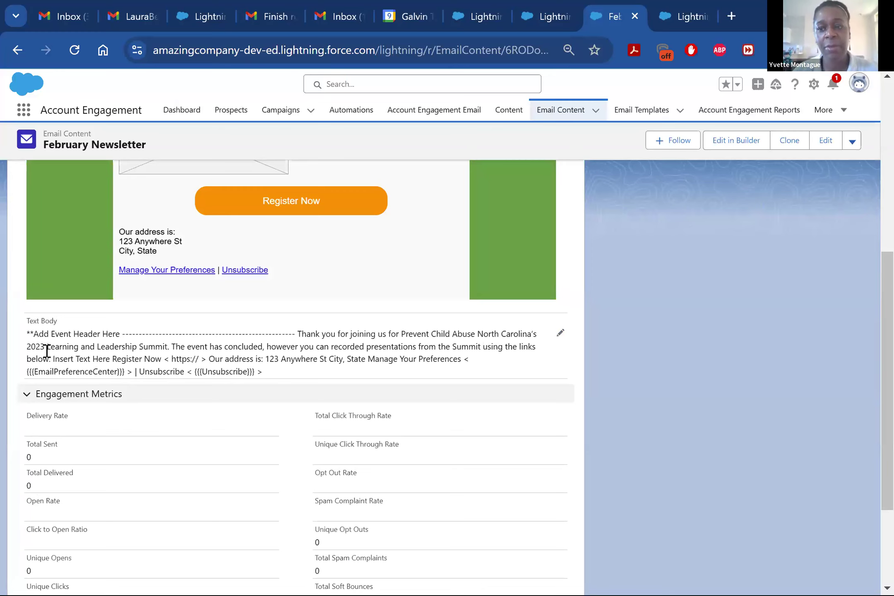
pyautogui.scroll(6, 869, 146)
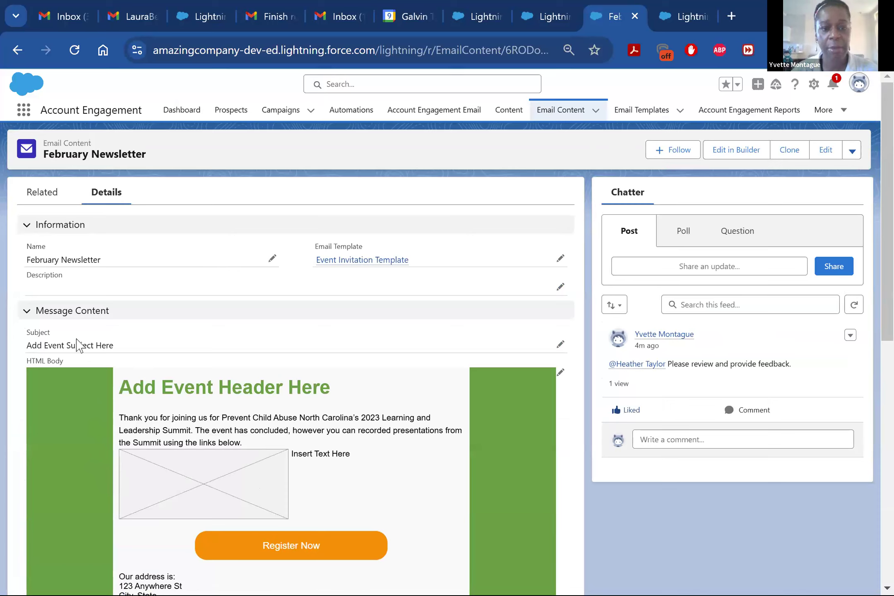
# Step: Start a Marketing send of the February Newsletter and open the Campaign choices
pyautogui.click(852, 154)
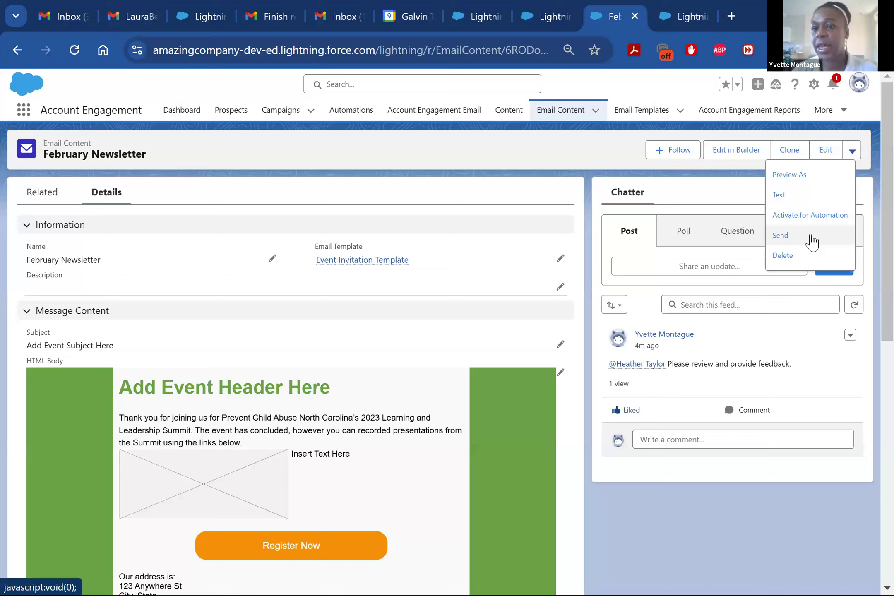
pyautogui.click(781, 235)
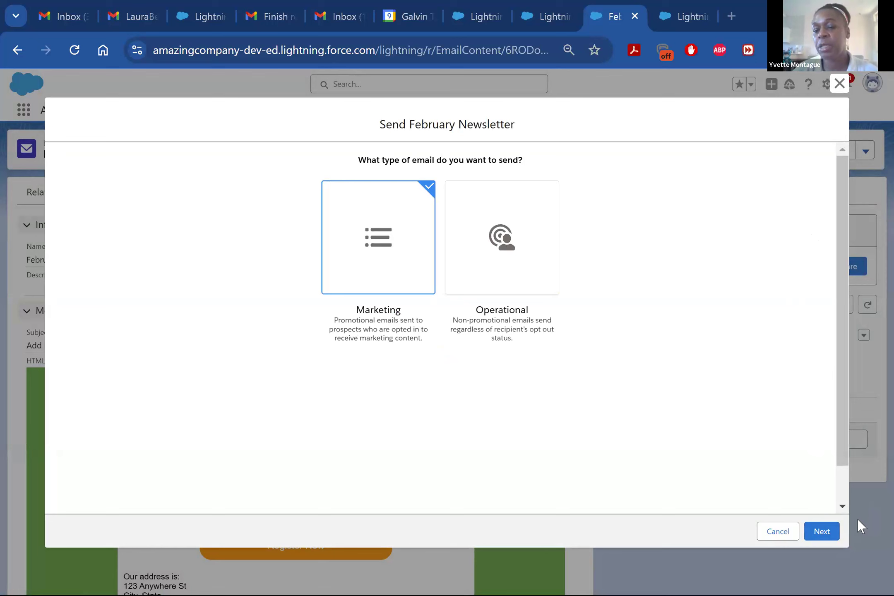
pyautogui.click(822, 531)
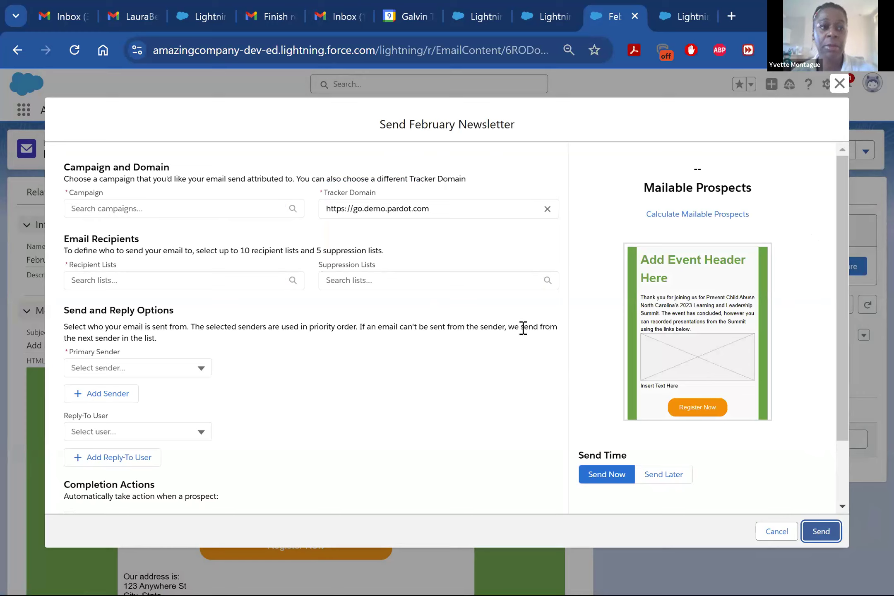
pyautogui.click(224, 206)
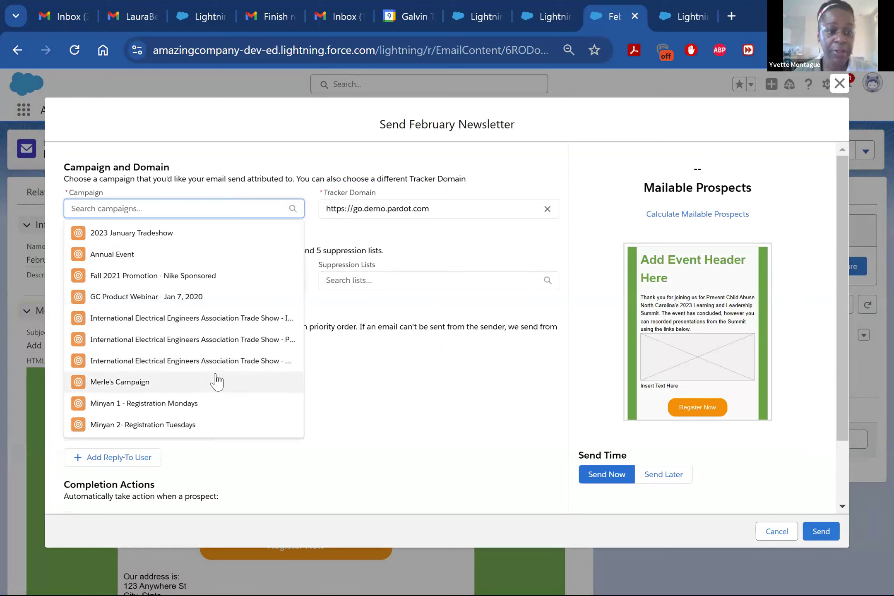
# Step: Choose the campaign, send to All Customers, and suppress Active Engaged Prospects
pyautogui.click(216, 382)
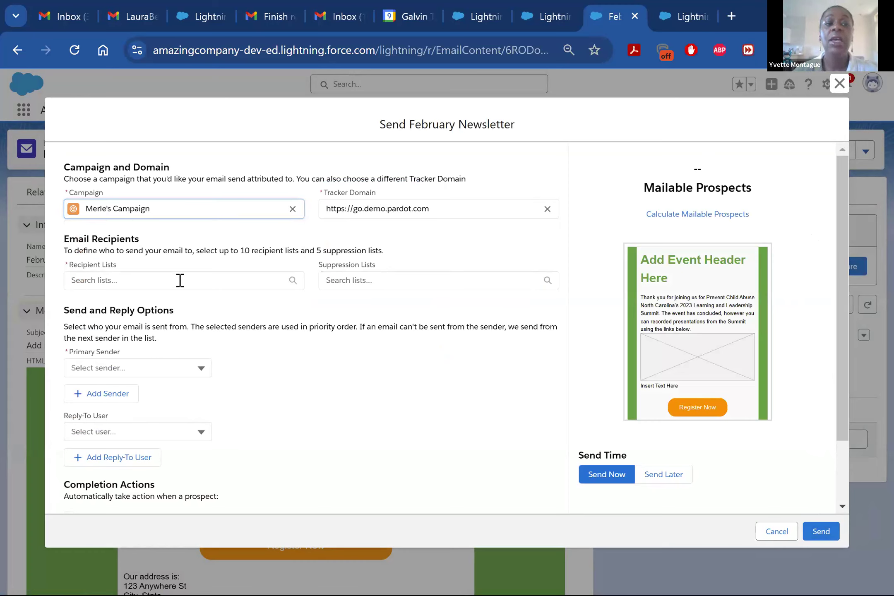
pyautogui.click(179, 280)
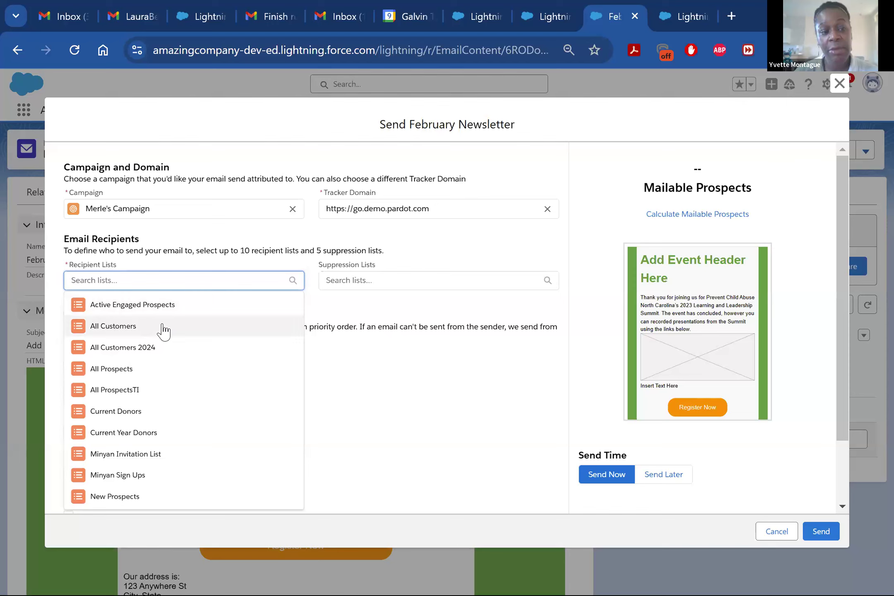
pyautogui.click(164, 327)
pyautogui.click(362, 281)
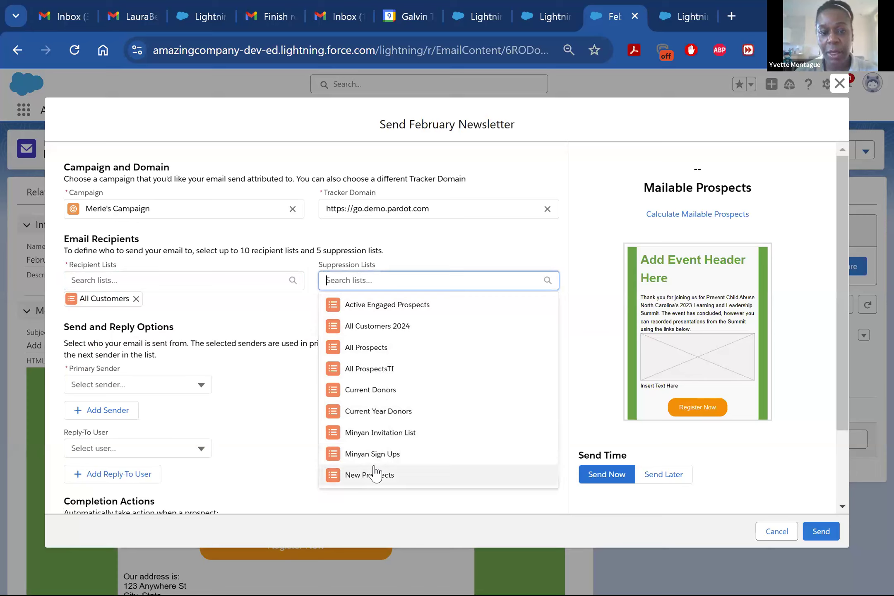
pyautogui.click(398, 308)
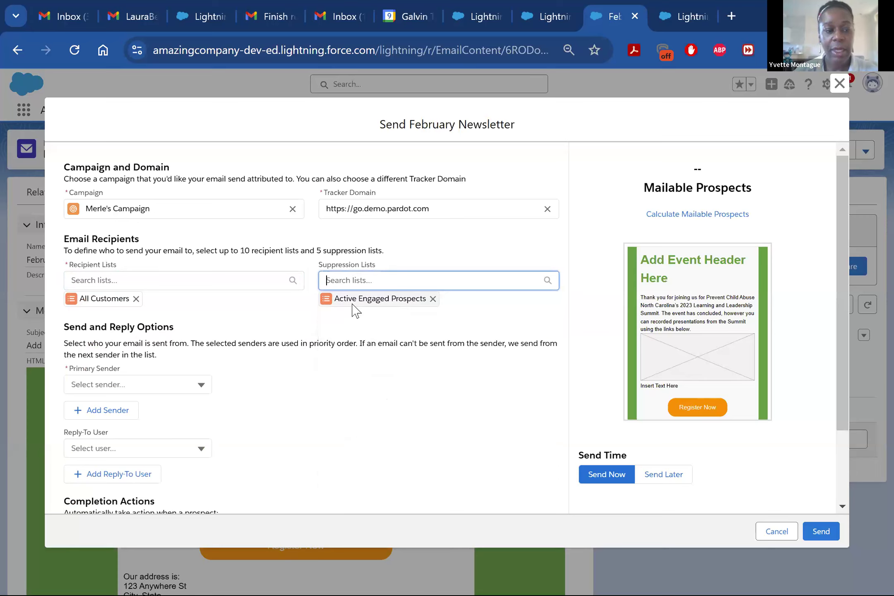
pyautogui.click(160, 382)
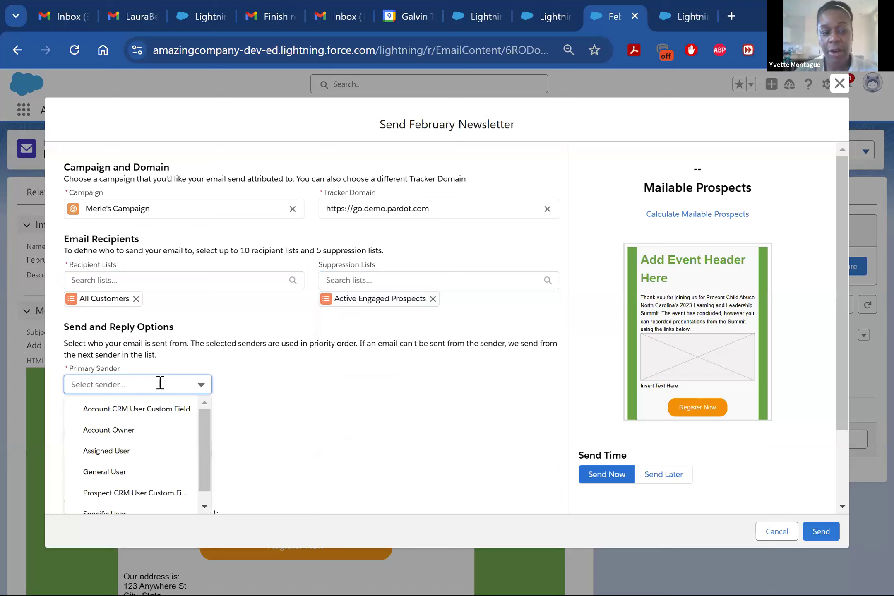
pyautogui.click(305, 447)
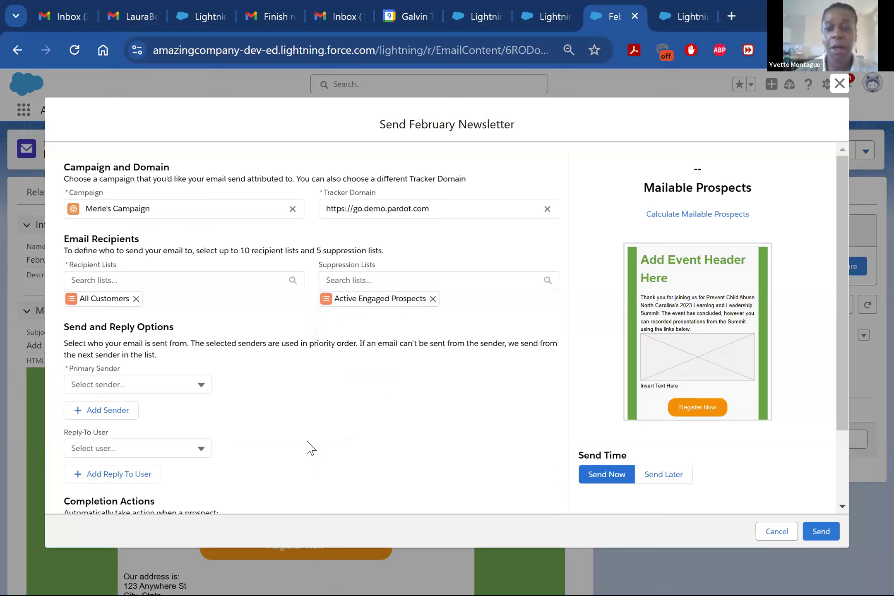
pyautogui.scroll(-3, 848, 413)
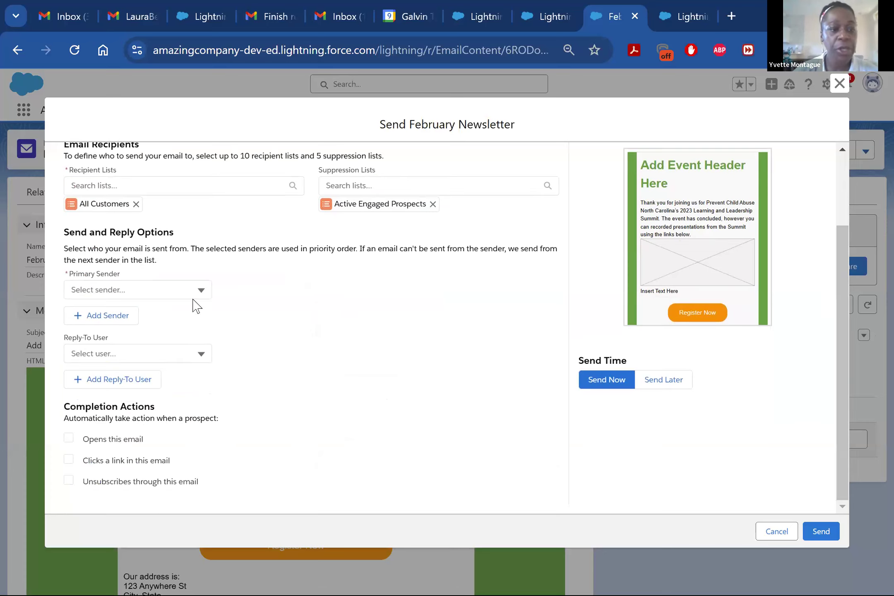
# Step: Set the primary sender to General User 'Amazing Company' with the company's info e-mail
pyautogui.click(188, 291)
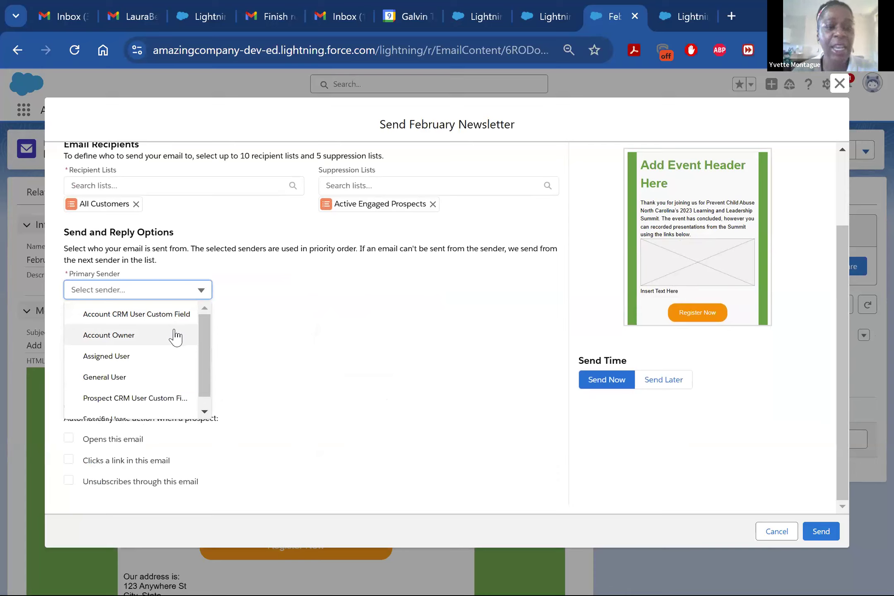
pyautogui.click(175, 335)
pyautogui.click(196, 290)
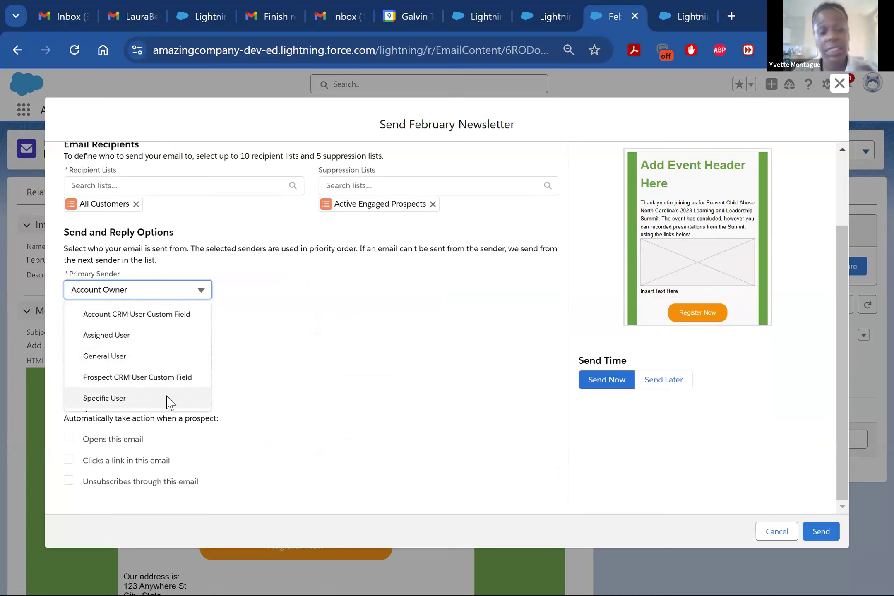
pyautogui.click(166, 397)
pyautogui.click(309, 283)
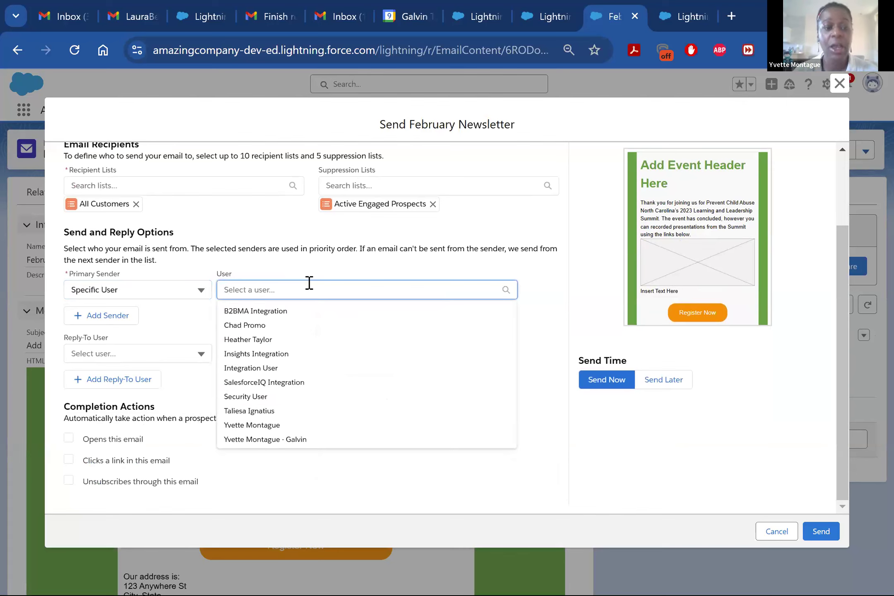
pyautogui.click(278, 340)
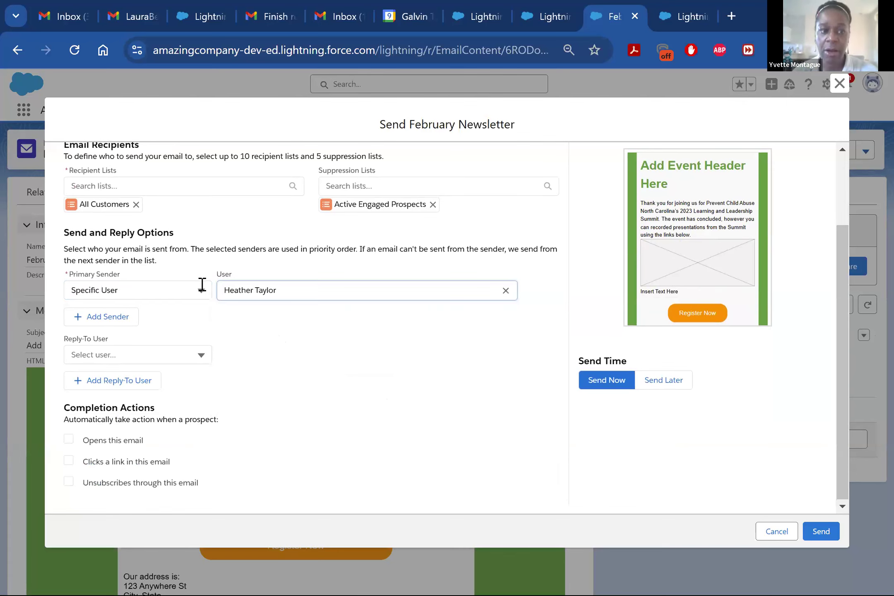
pyautogui.click(201, 289)
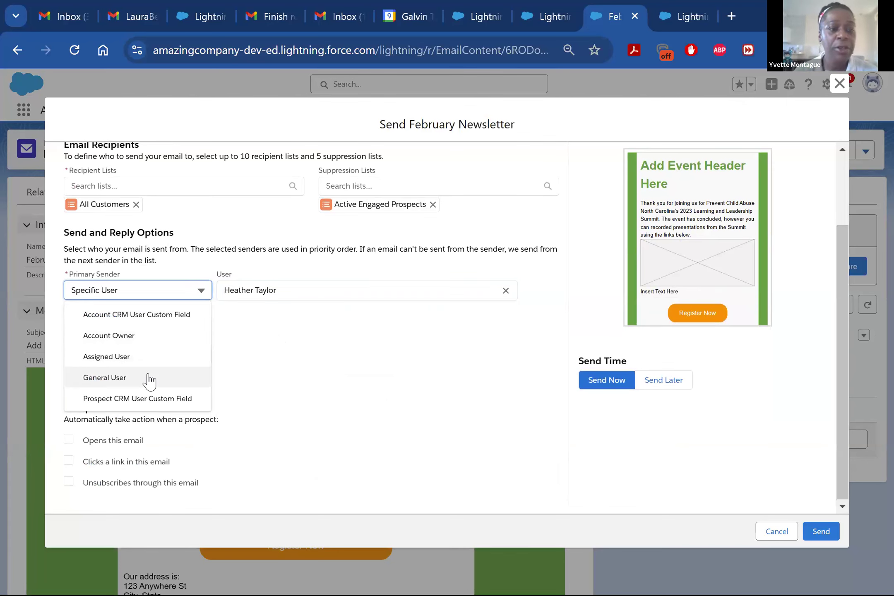
pyautogui.click(149, 378)
pyautogui.click(219, 321)
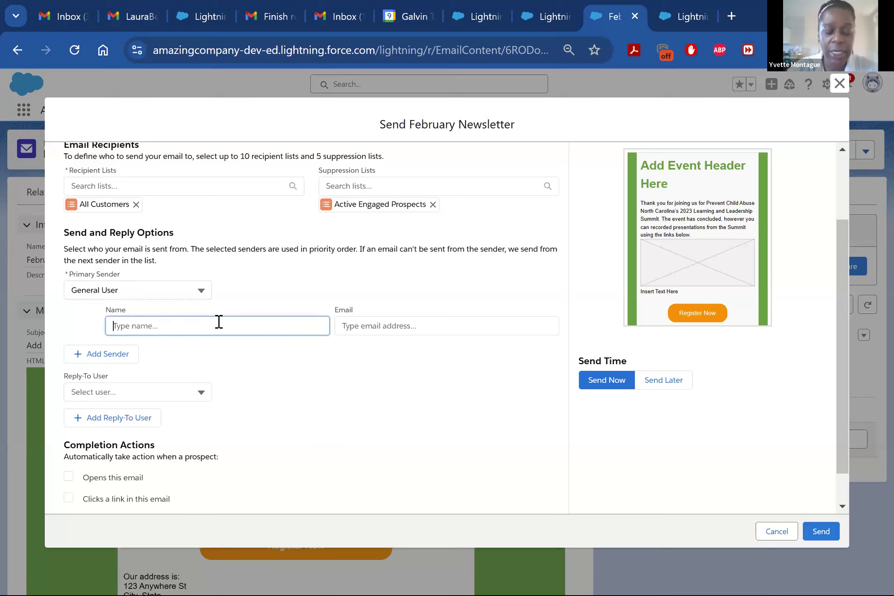
pyautogui.write('Amazing Company')
pyautogui.press('Tab')
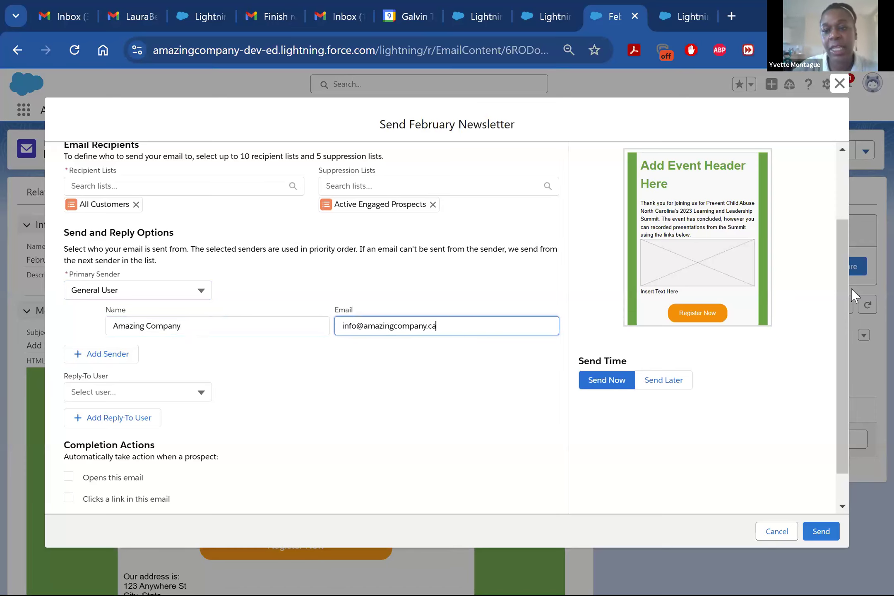
# Step: Add a completion action notifying the assigned user when any link is clicked, then cancel the send
pyautogui.scroll(-1, 847, 421)
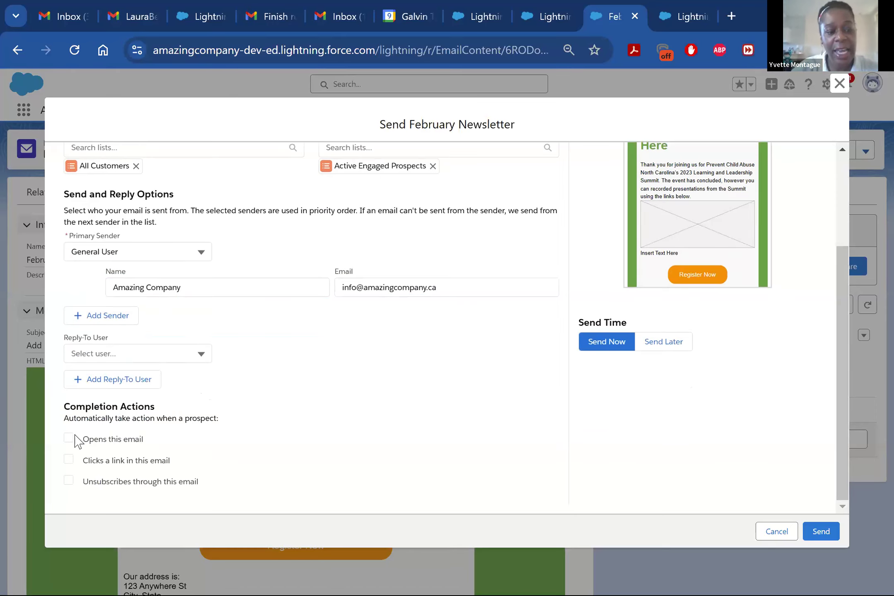
pyautogui.click(69, 441)
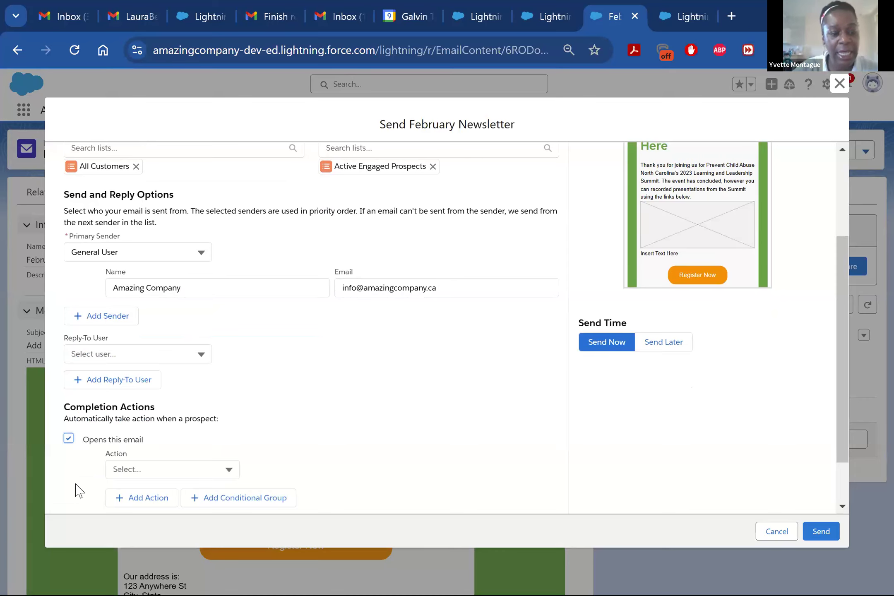
pyautogui.click(69, 439)
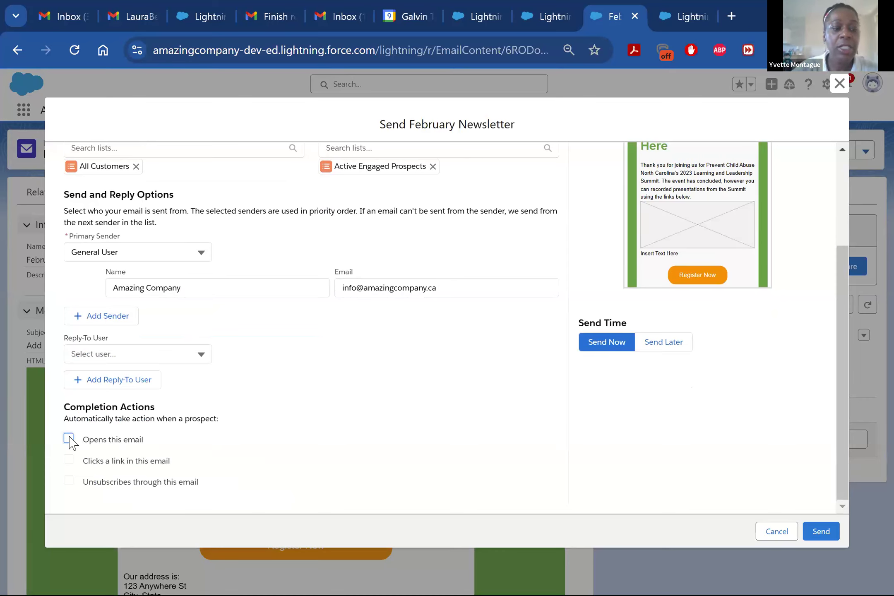
pyautogui.click(69, 460)
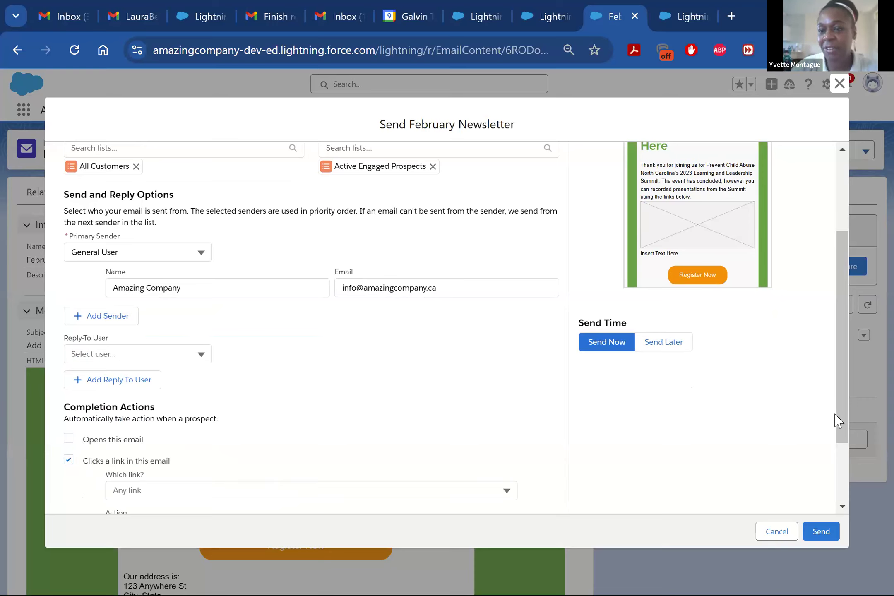
pyautogui.scroll(-3, 840, 410)
pyautogui.click(325, 391)
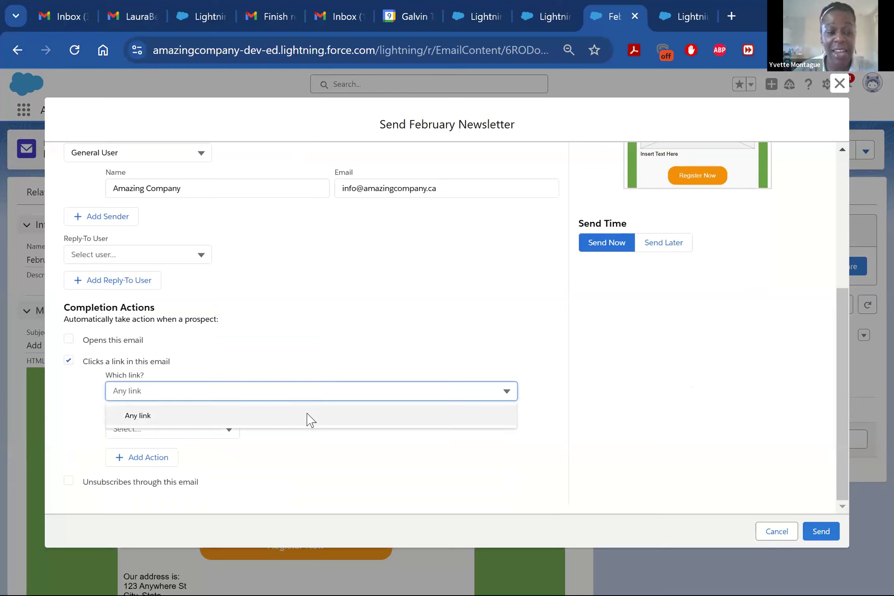
pyautogui.click(146, 417)
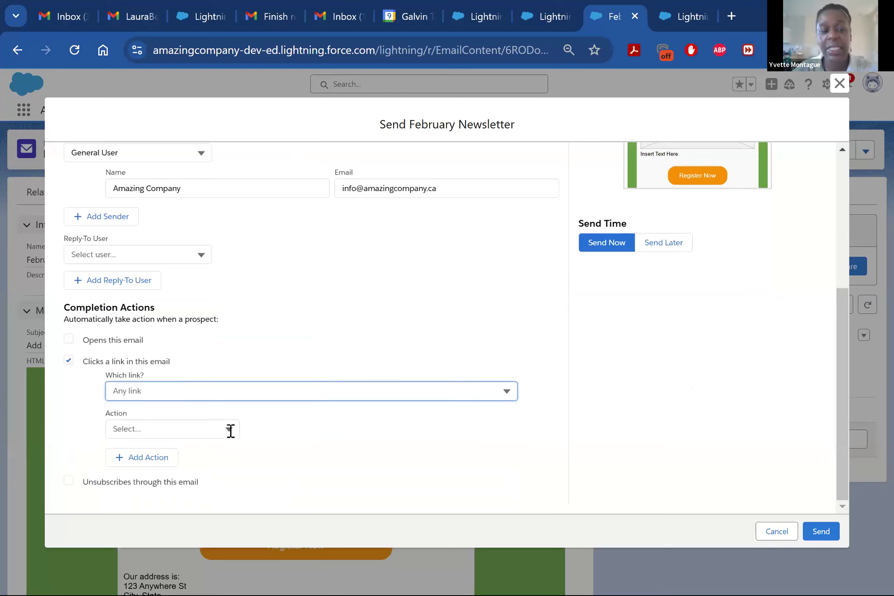
pyautogui.click(230, 430)
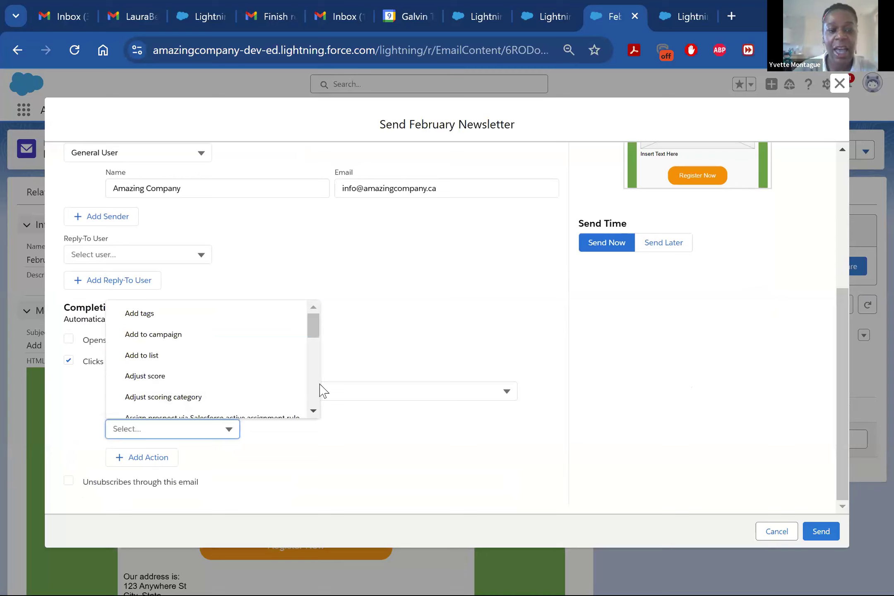
pyautogui.scroll(-3, 317, 388)
pyautogui.scroll(-2, 321, 390)
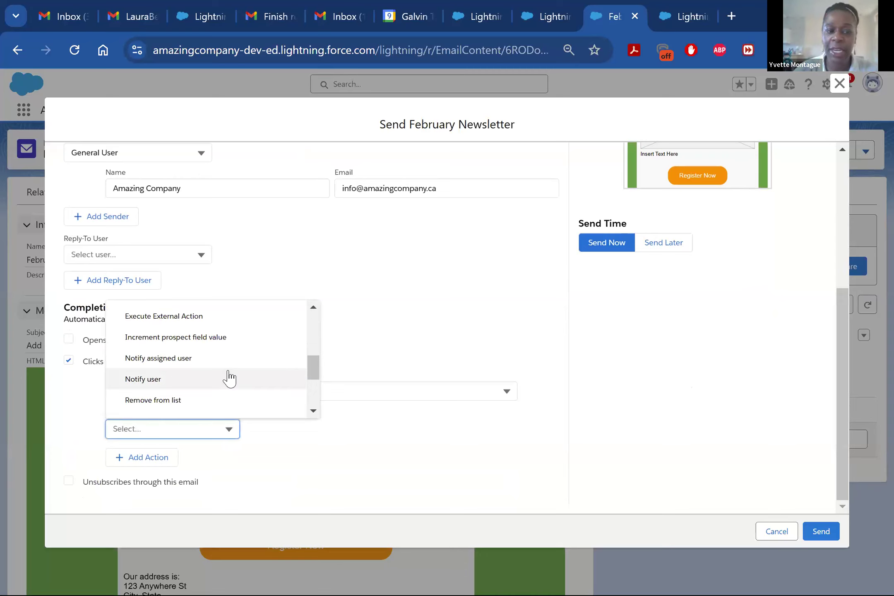
pyautogui.click(230, 358)
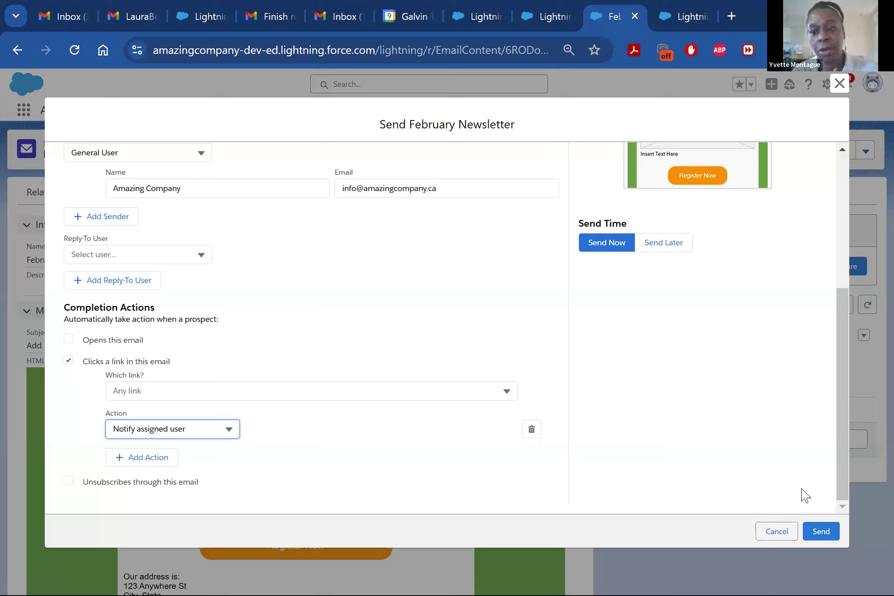
pyautogui.click(776, 531)
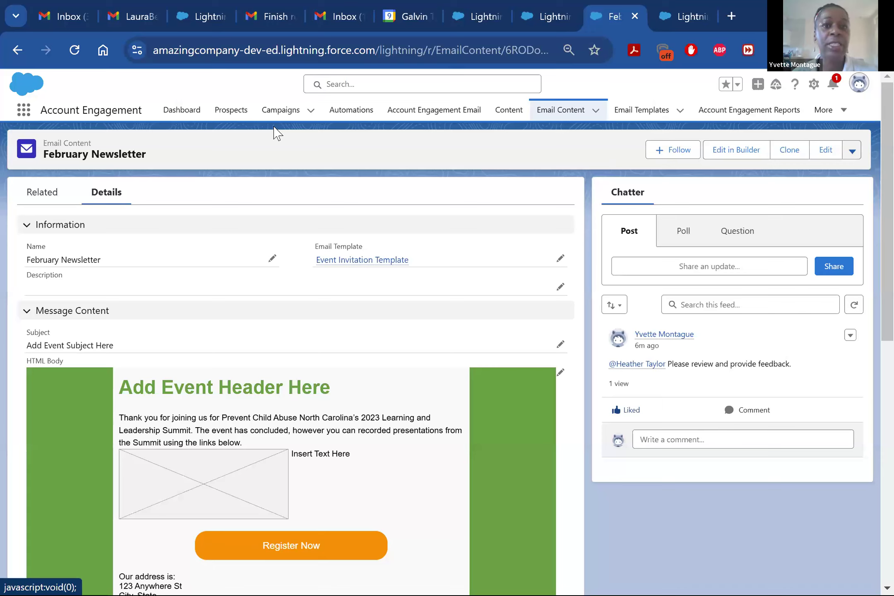
# Step: Open the test prospect from the Prospects list and sort its activities by DATE / TIME ascending
pyautogui.click(233, 114)
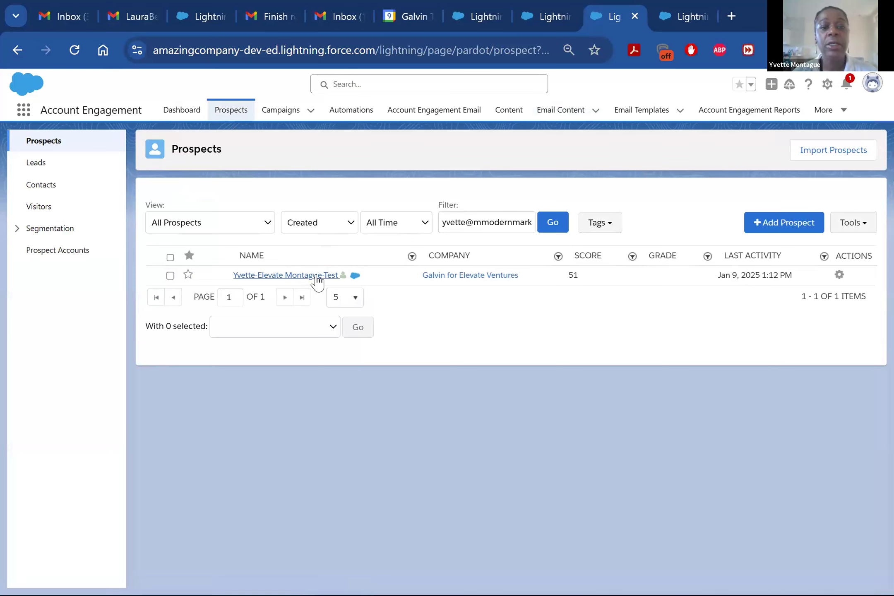
pyautogui.click(317, 275)
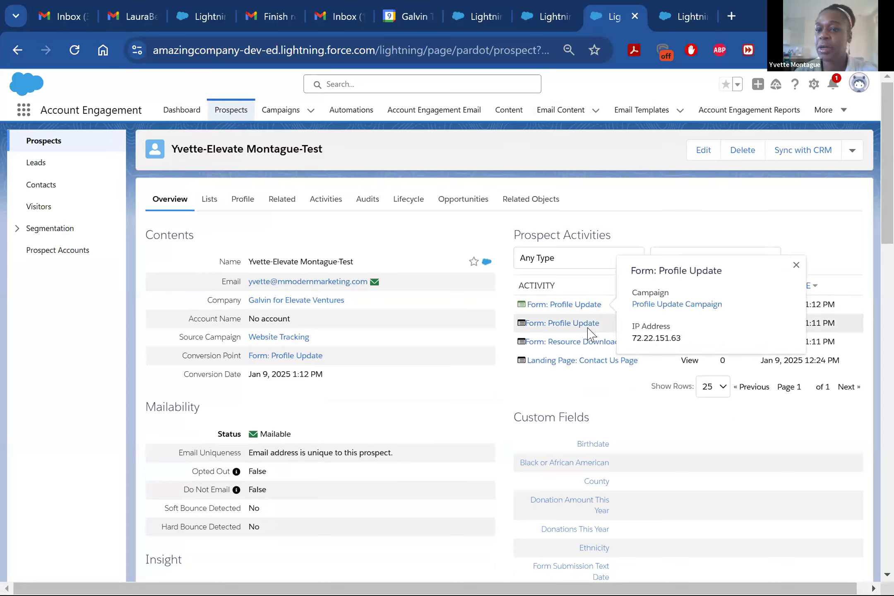
pyautogui.moveTo(588, 364)
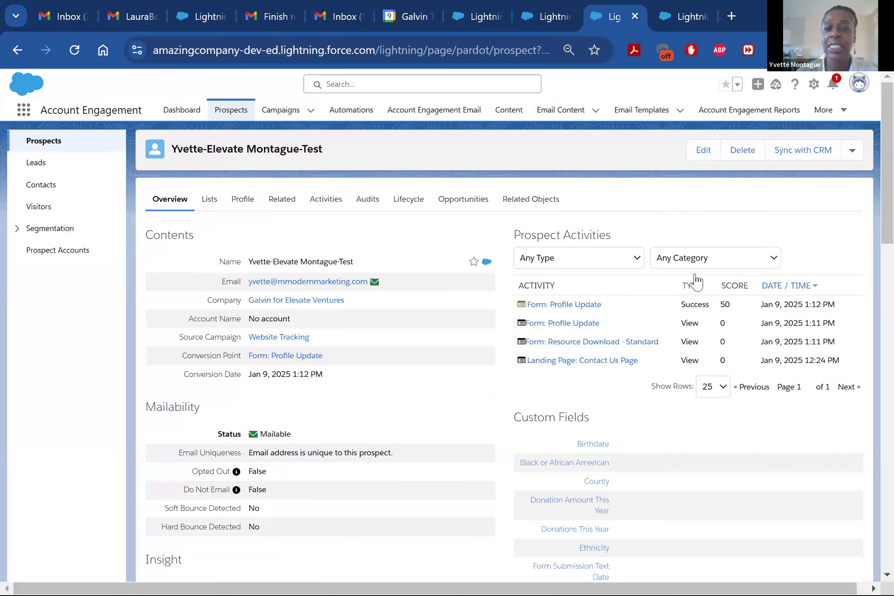
pyautogui.click(805, 289)
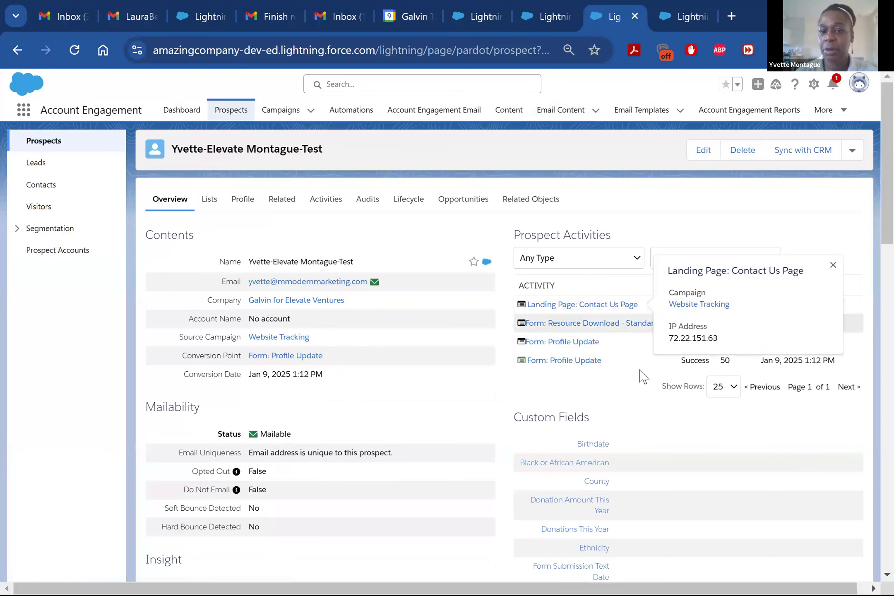
pyautogui.moveTo(641, 323)
pyautogui.scroll(-10, 868, 343)
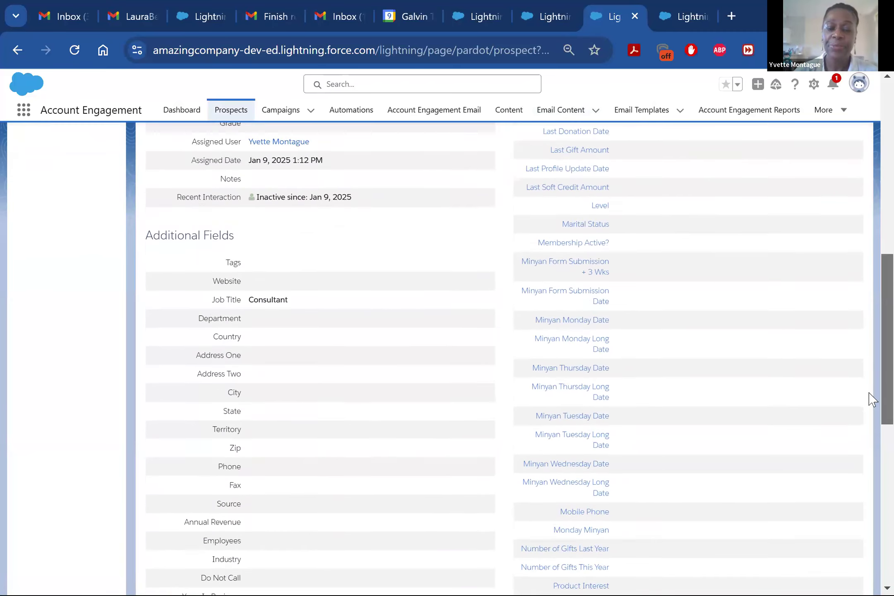
pyautogui.scroll(10, 870, 395)
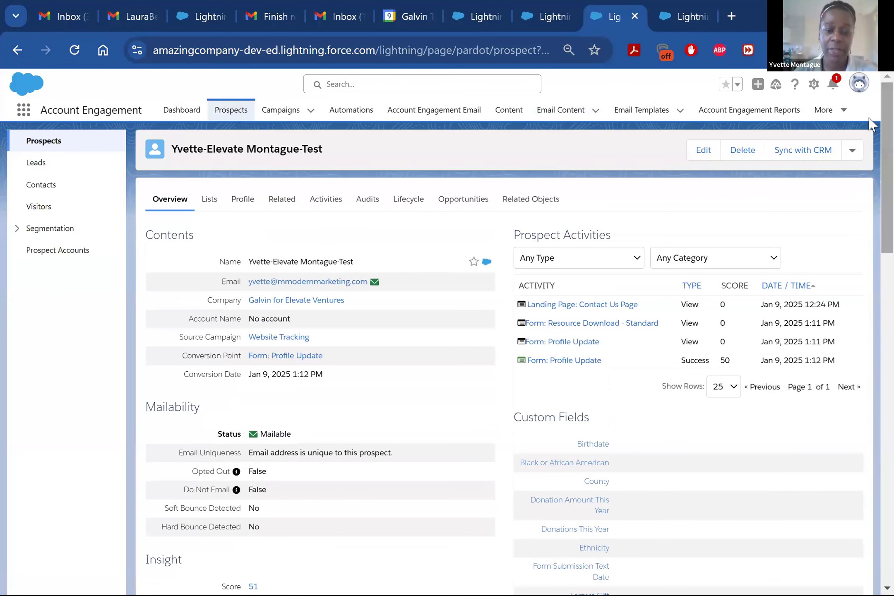